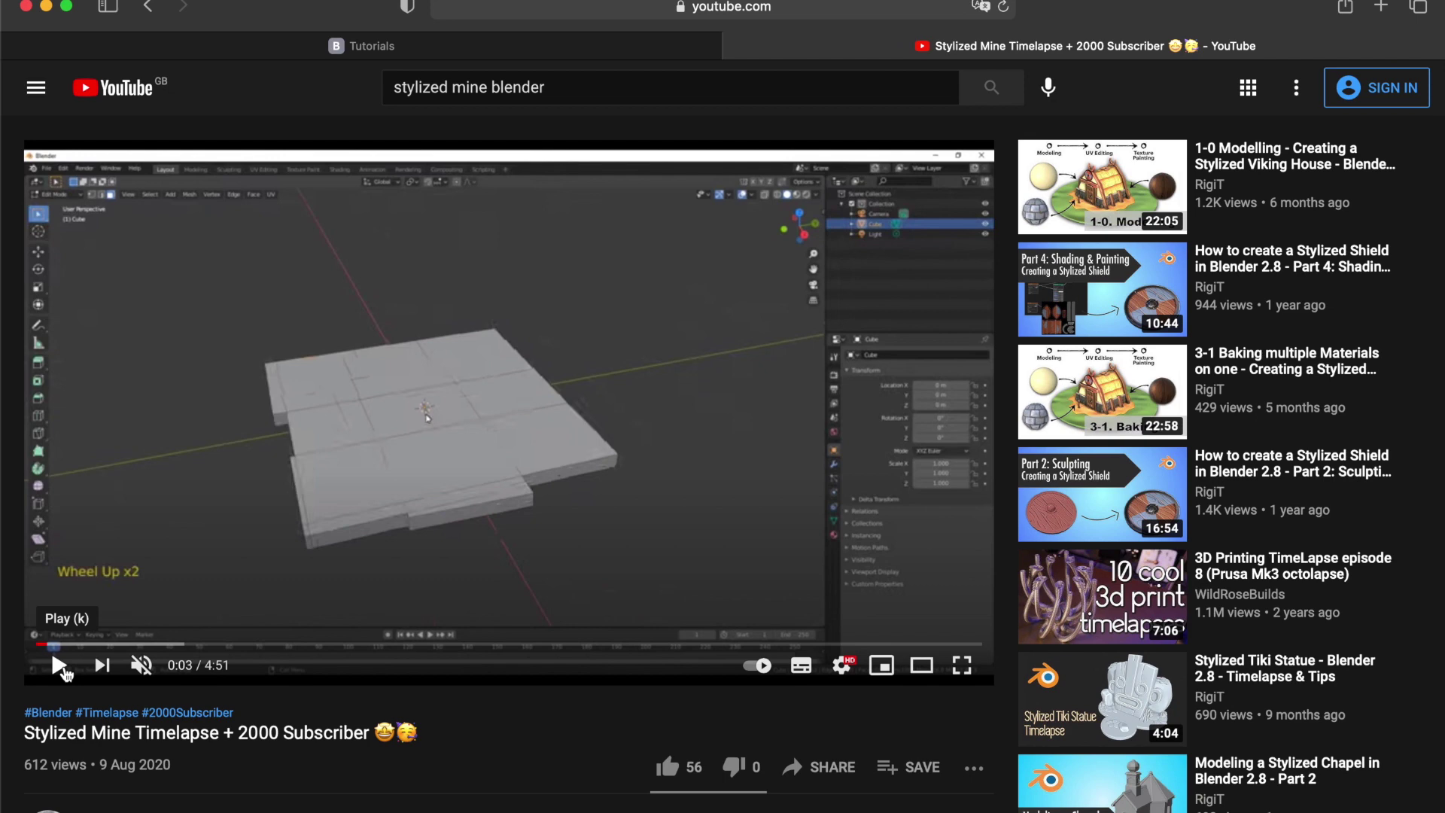
Open the Tutorials page of the texture website showing "How to Render a Simple Scene" and its downloadable resources
{"action": "left_click", "coordinate": [60, 665]}
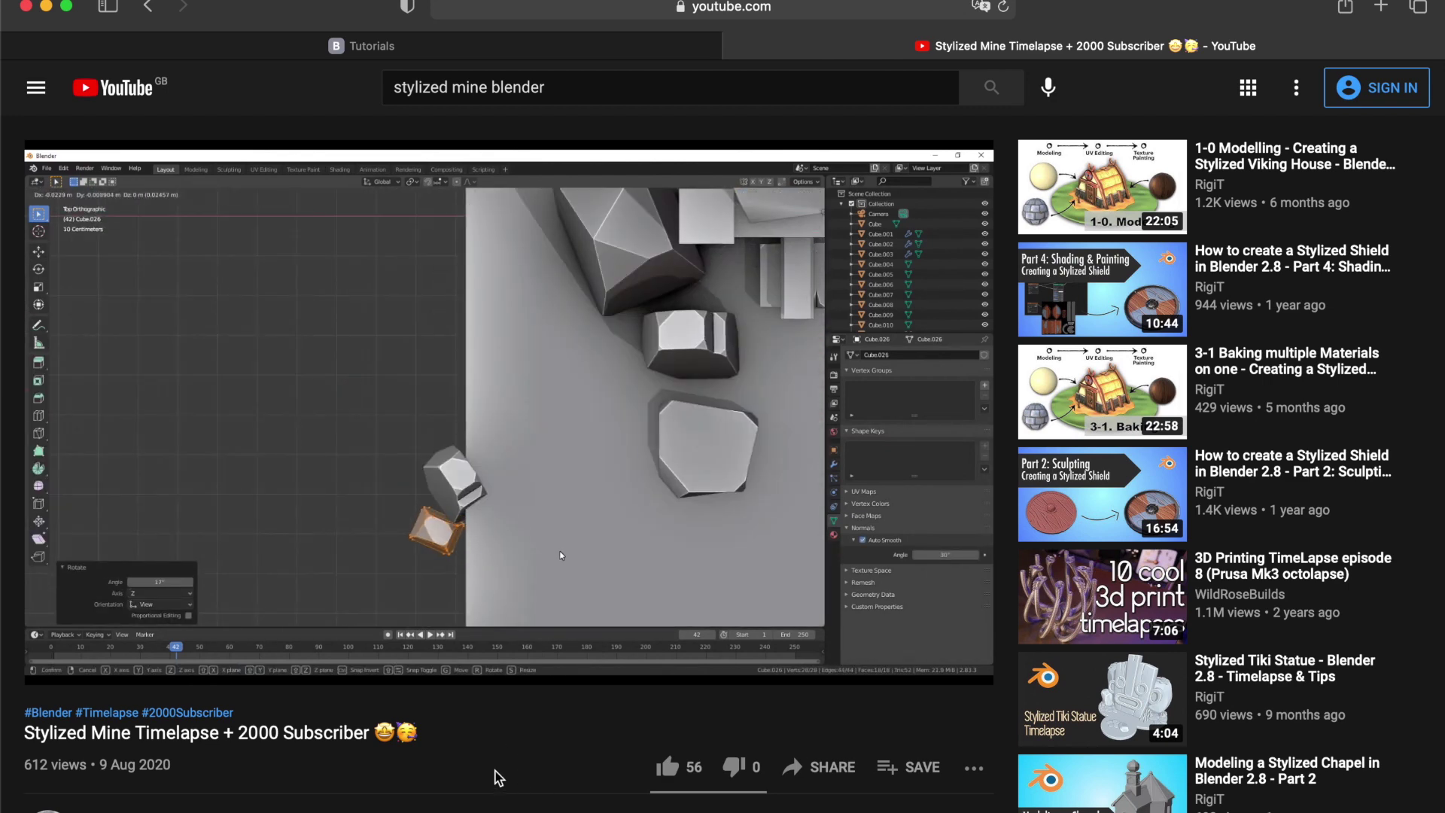
{"action": "left_click", "coordinate": [474, 489]}
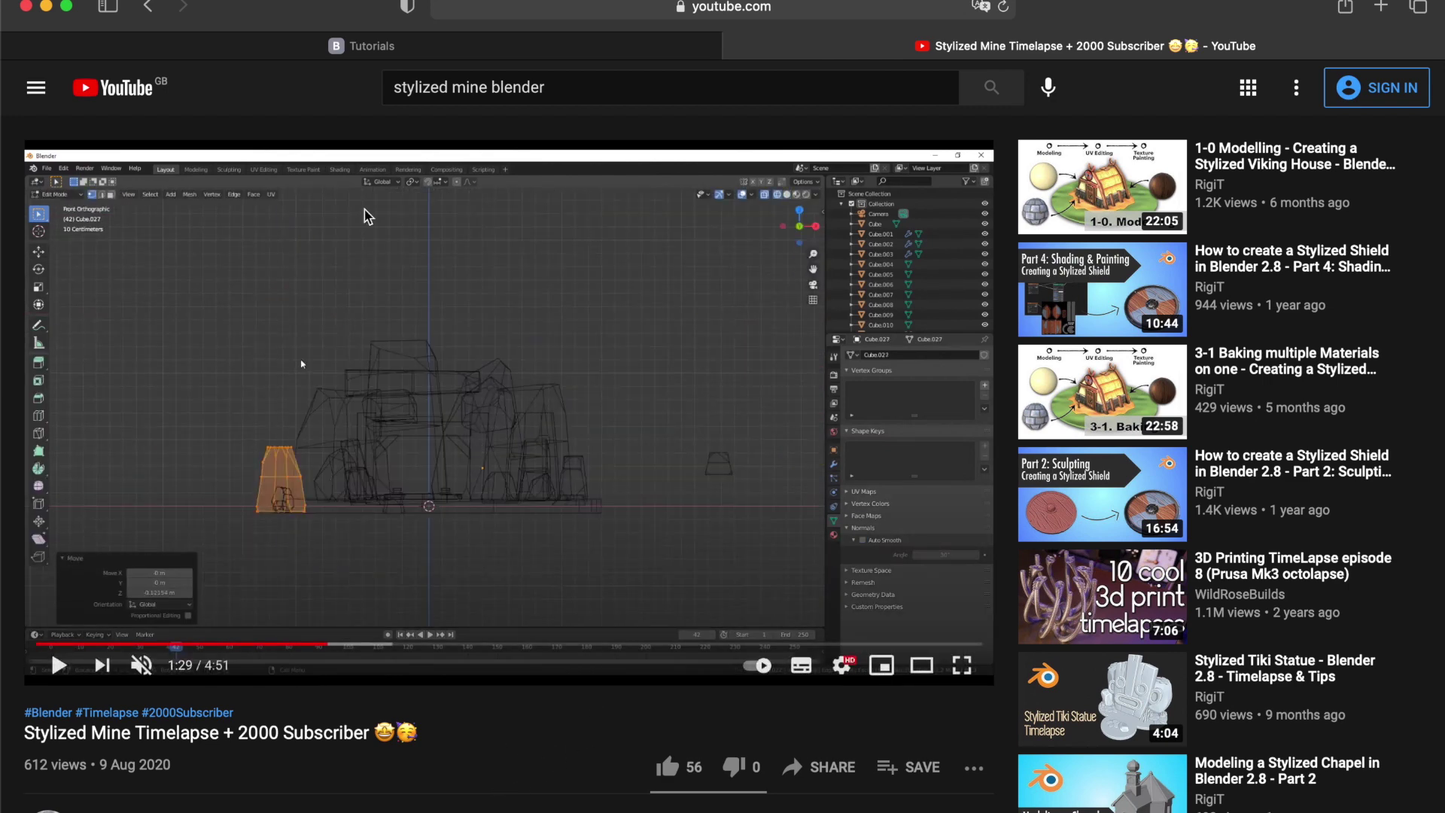
{"action": "left_click", "coordinate": [390, 49]}
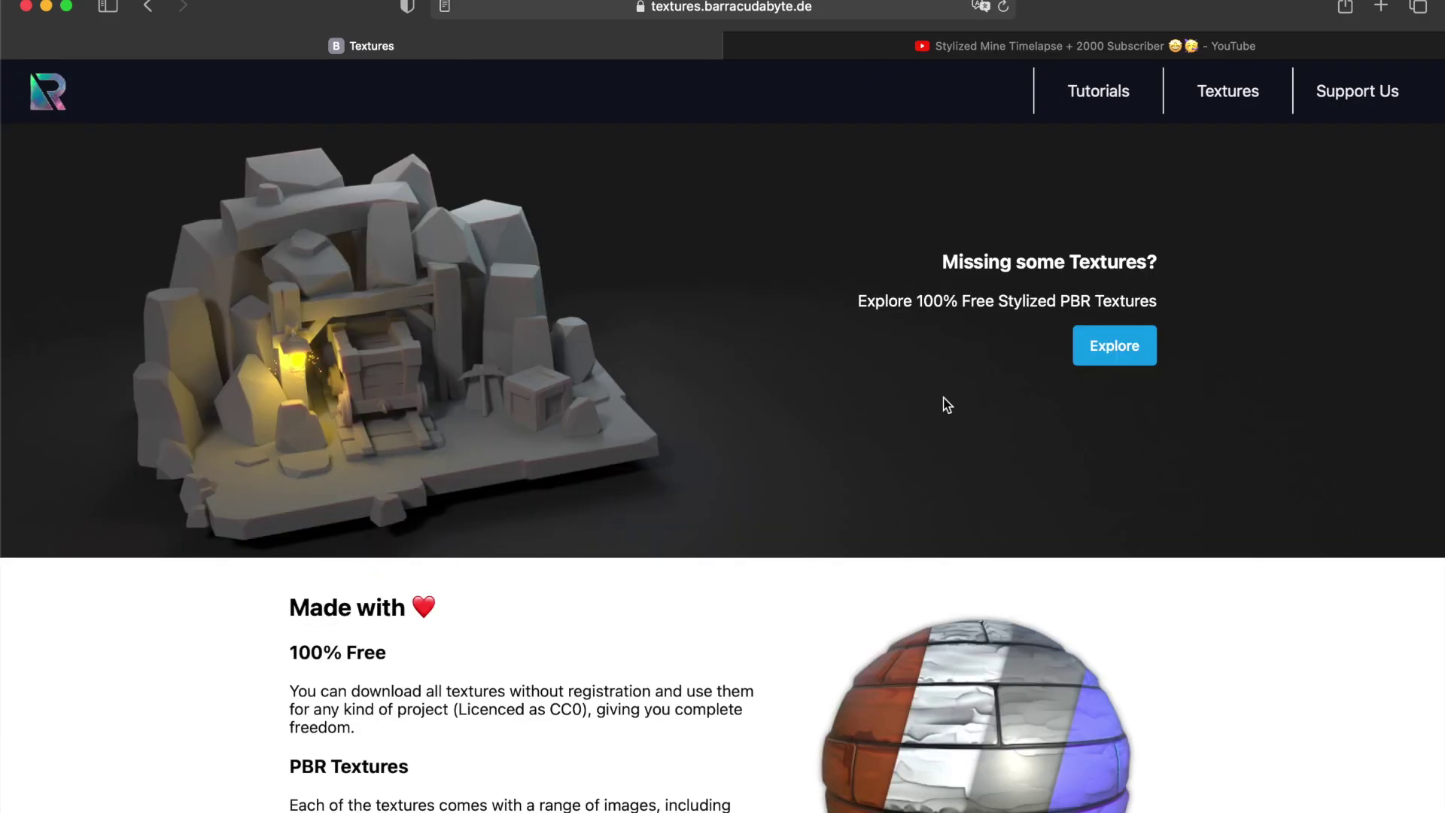
{"action": "left_click", "coordinate": [1109, 98]}
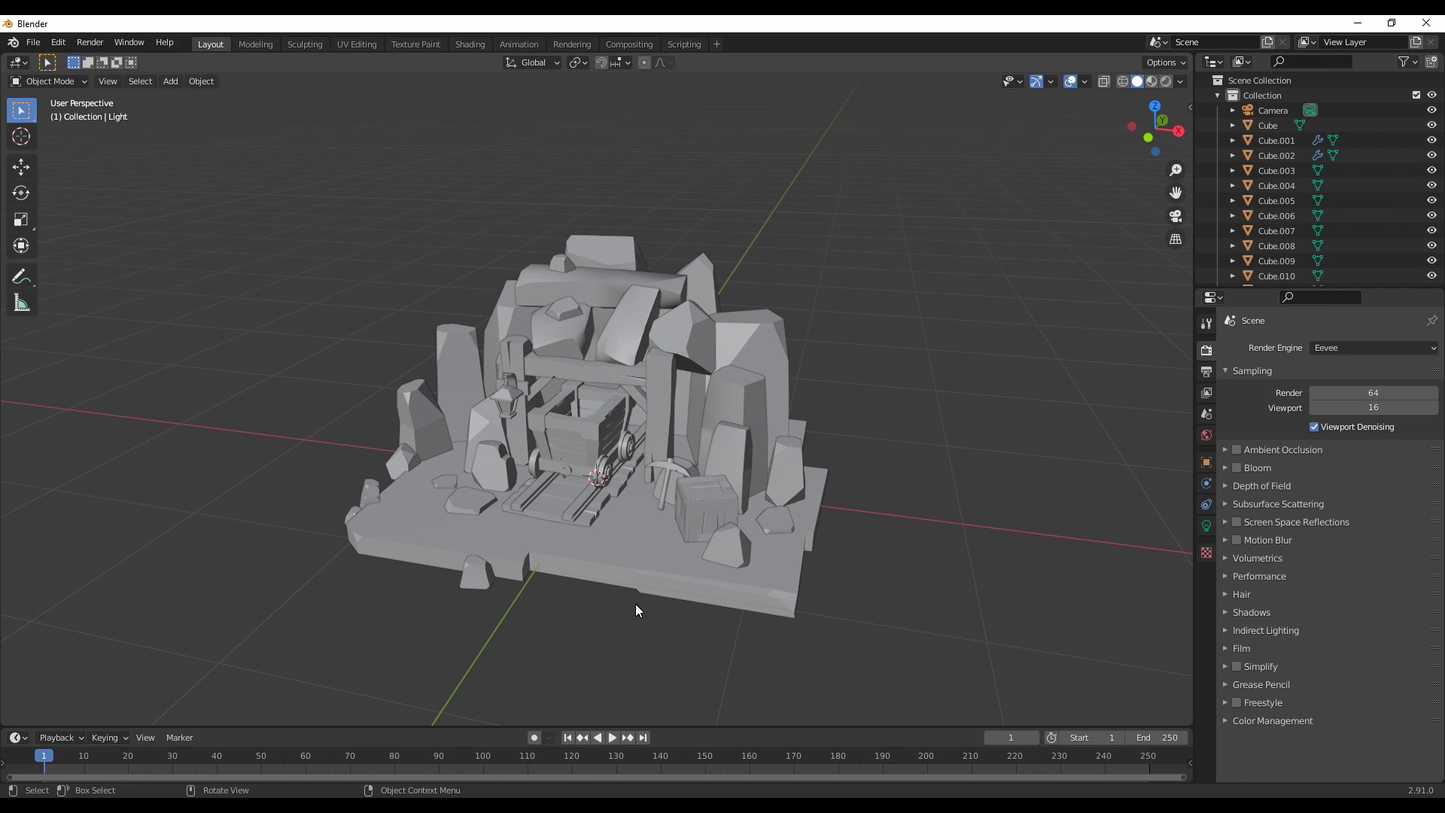
In Blender, look over the mine scene, render a test image with the existing camera, and close the result
{"action": "middle_click_drag", "start_coordinate": [635, 604], "coordinate": [544, 537]}
{"action": "scroll", "coordinate": [772, 463], "scroll_direction": "down", "scroll_amount": 3}
{"action": "scroll", "coordinate": [773, 465], "scroll_direction": "down", "scroll_amount": 2}
{"action": "middle_click_drag", "start_coordinate": [773, 466], "coordinate": [732, 290]}
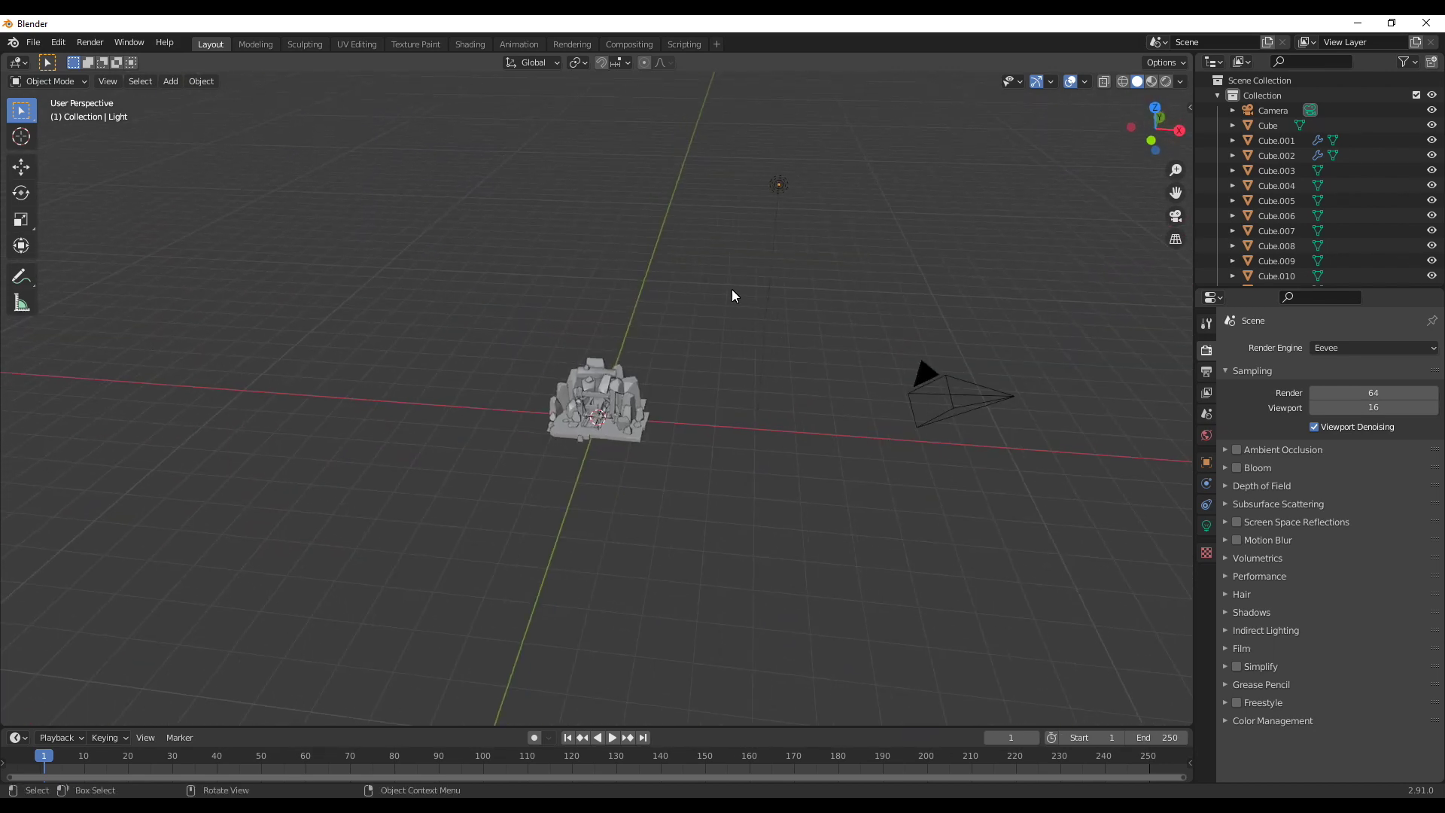
{"action": "left_click", "coordinate": [911, 405]}
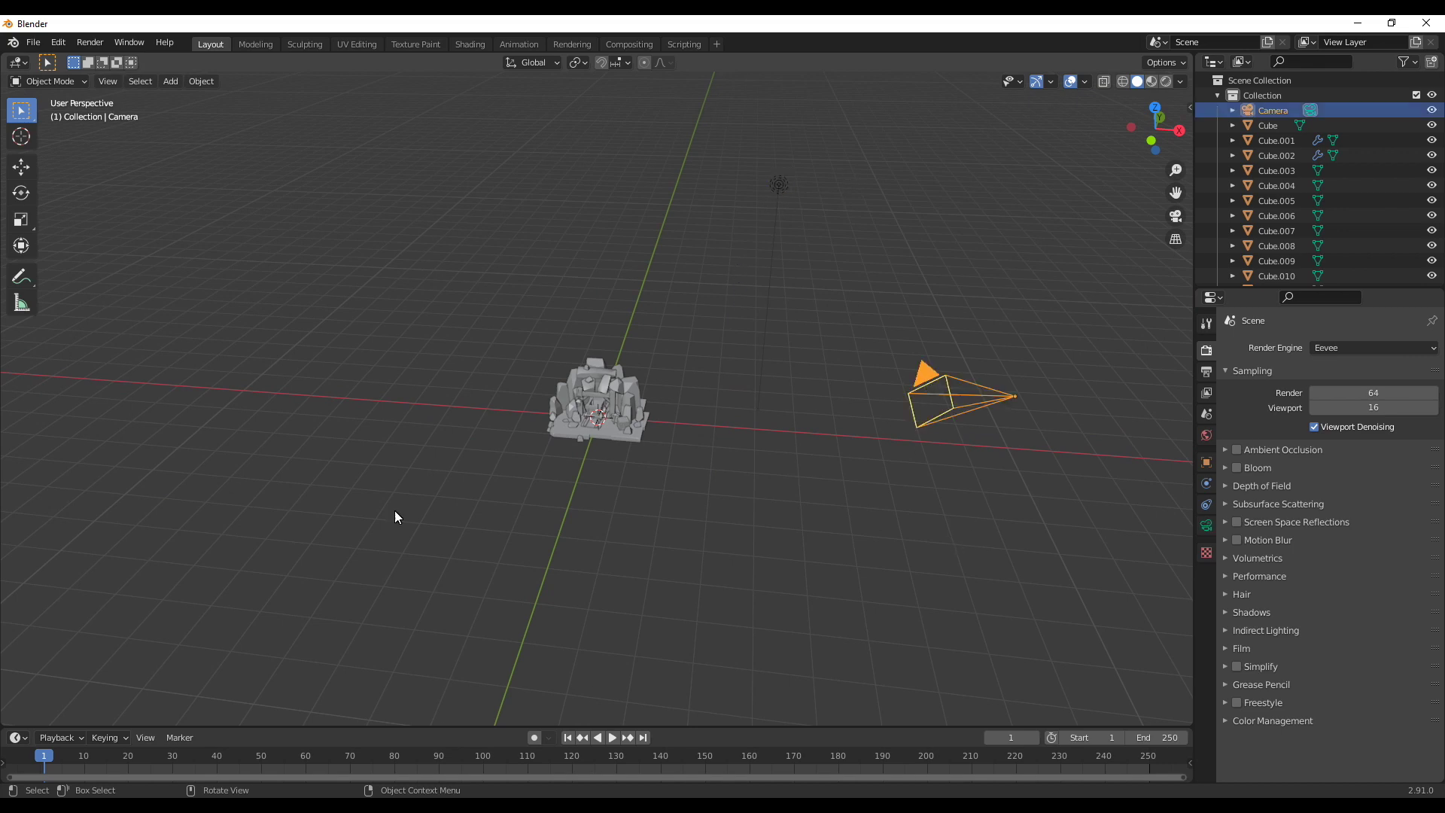
{"action": "scroll", "coordinate": [662, 407], "scroll_direction": "up", "scroll_amount": 5}
{"action": "middle_click_drag", "start_coordinate": [662, 408], "coordinate": [727, 575]}
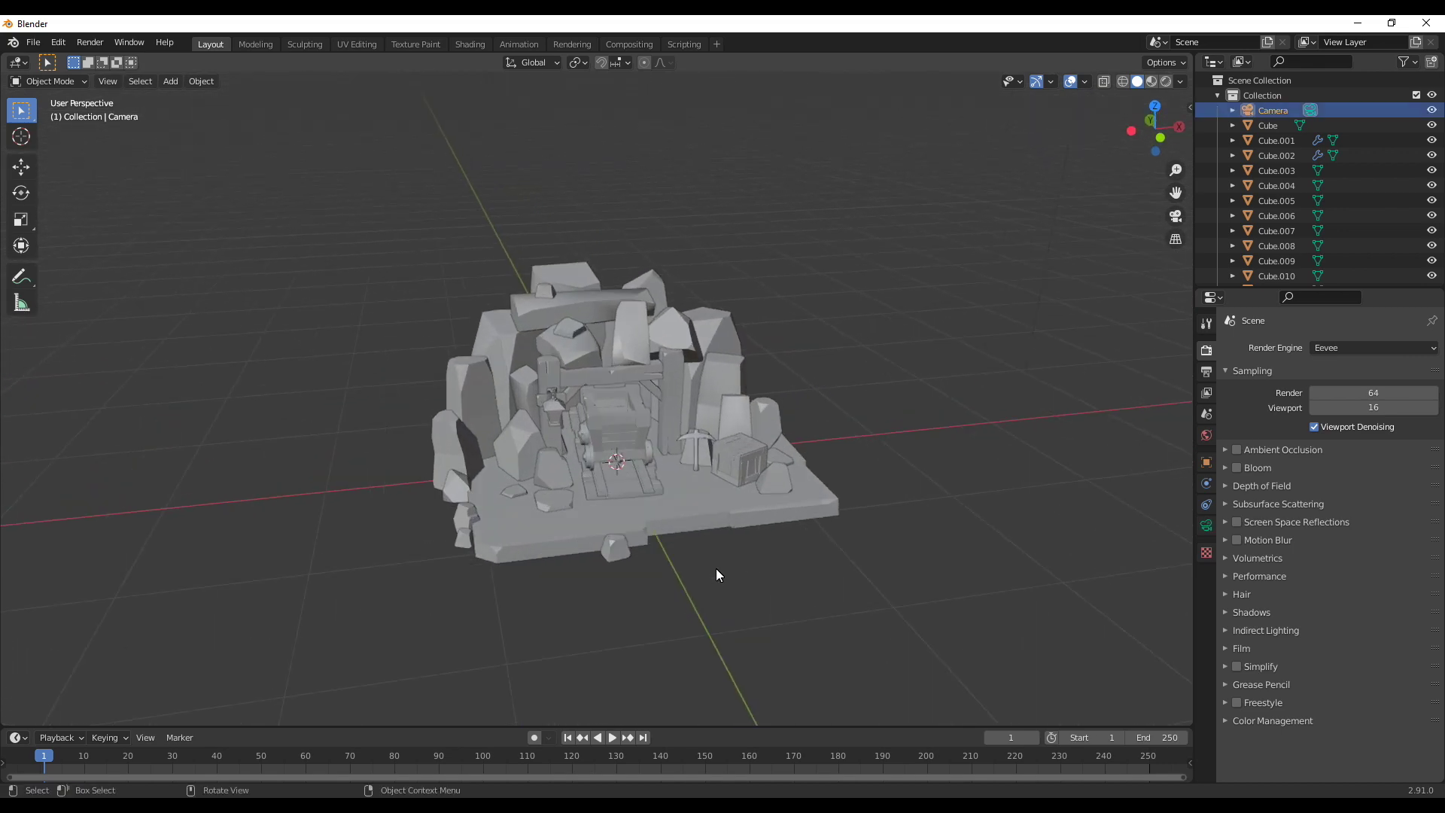
{"action": "key", "text": "F12"}
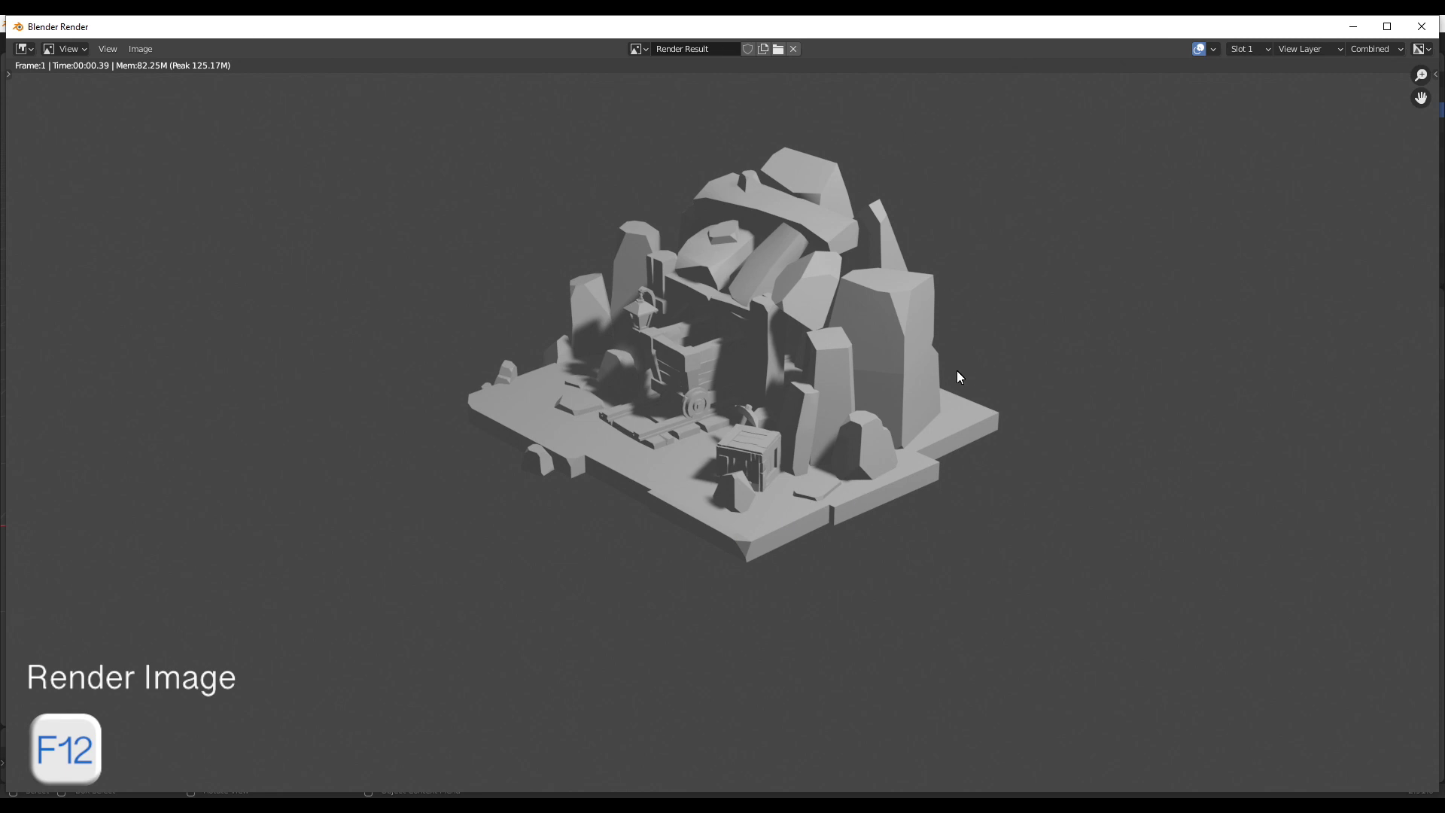
{"action": "left_click", "coordinate": [1421, 29]}
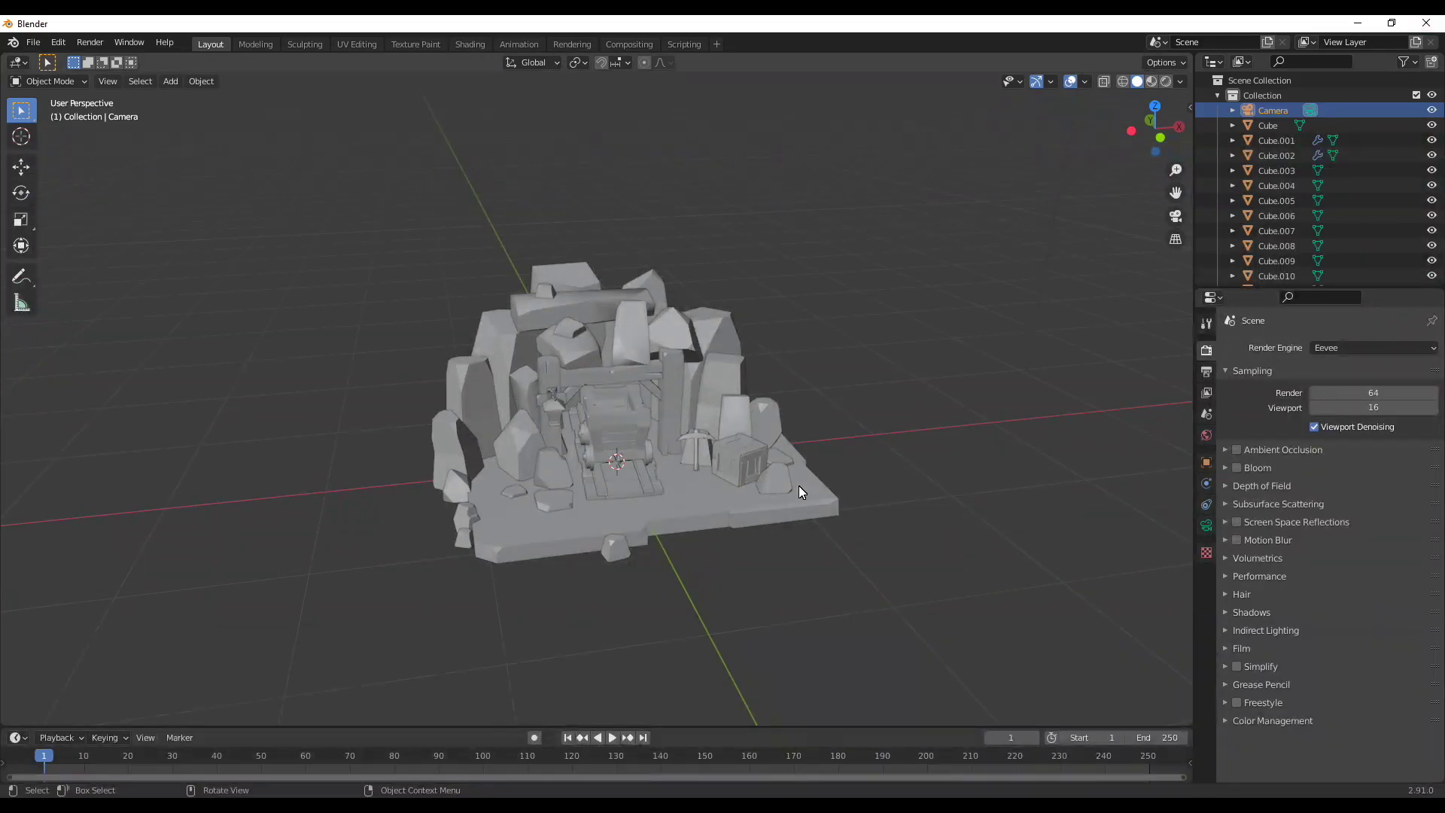
Change the scene's existing light to a Sun light with a strength of 0.83
{"action": "middle_click_drag", "start_coordinate": [798, 486], "coordinate": [843, 490]}
{"action": "scroll", "coordinate": [820, 463], "scroll_direction": "down", "scroll_amount": 3}
{"action": "scroll", "coordinate": [775, 384], "scroll_direction": "down", "scroll_amount": 3}
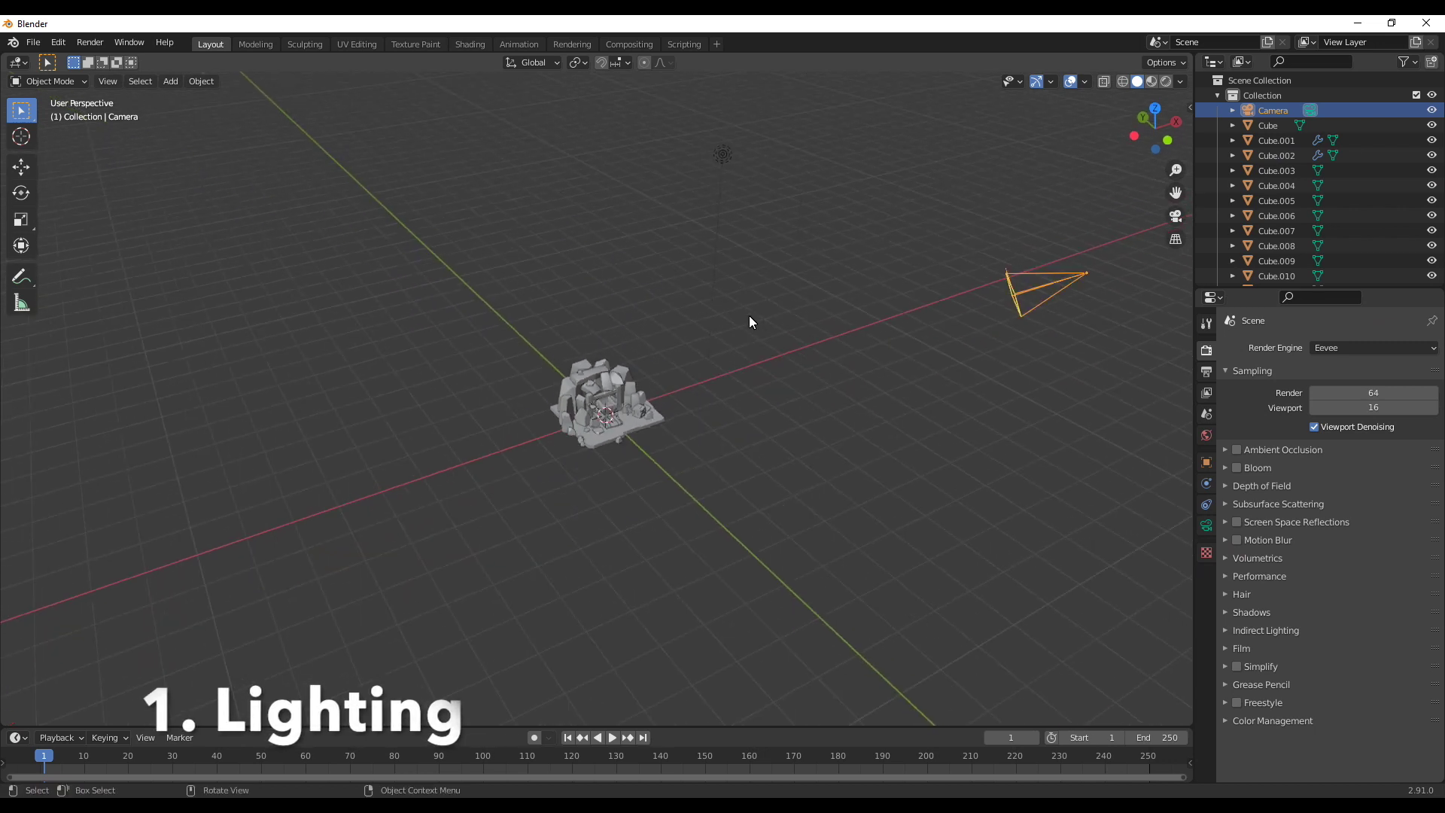
{"action": "left_click", "coordinate": [721, 157]}
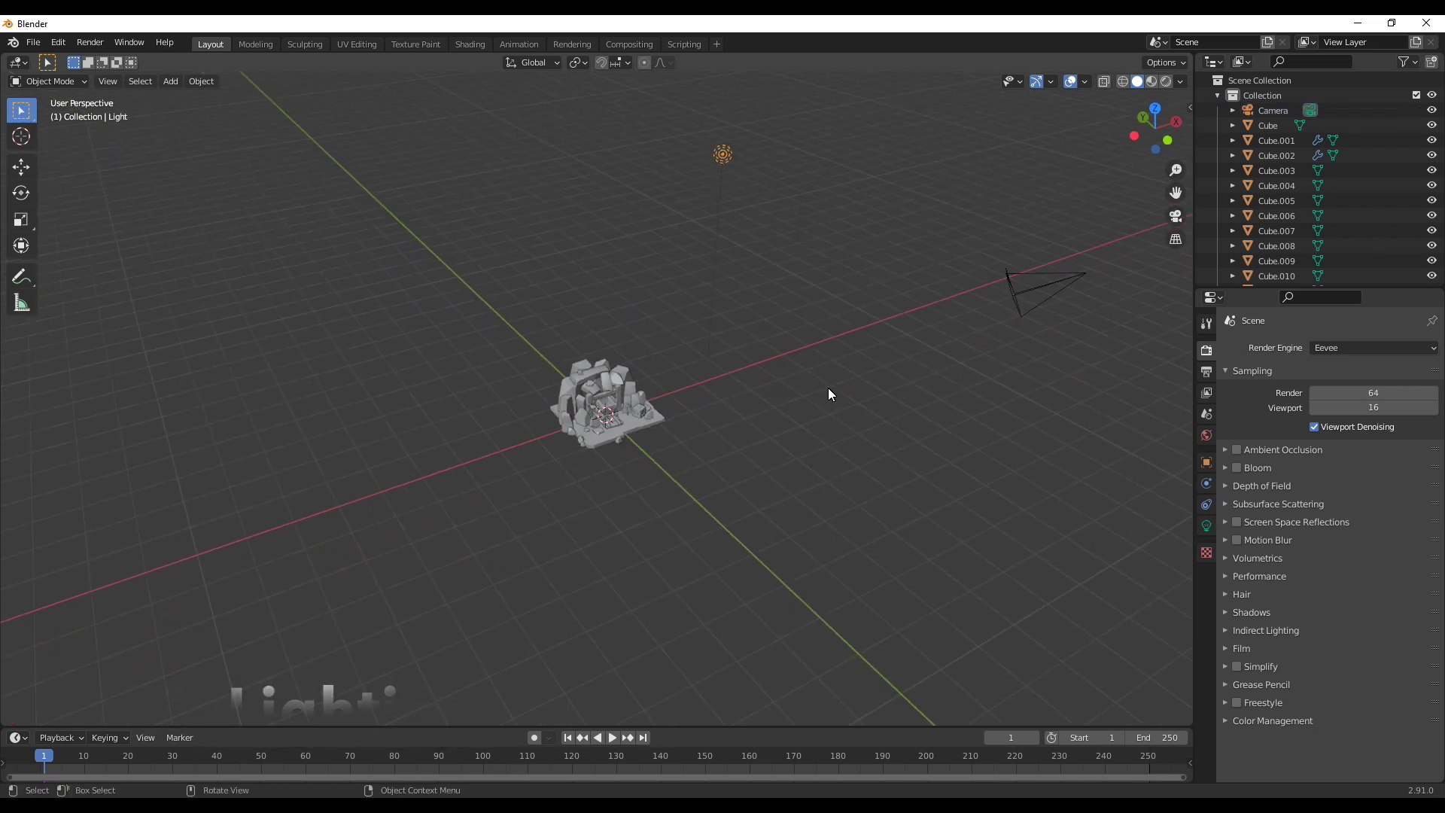
{"action": "key", "text": "KP_7"}
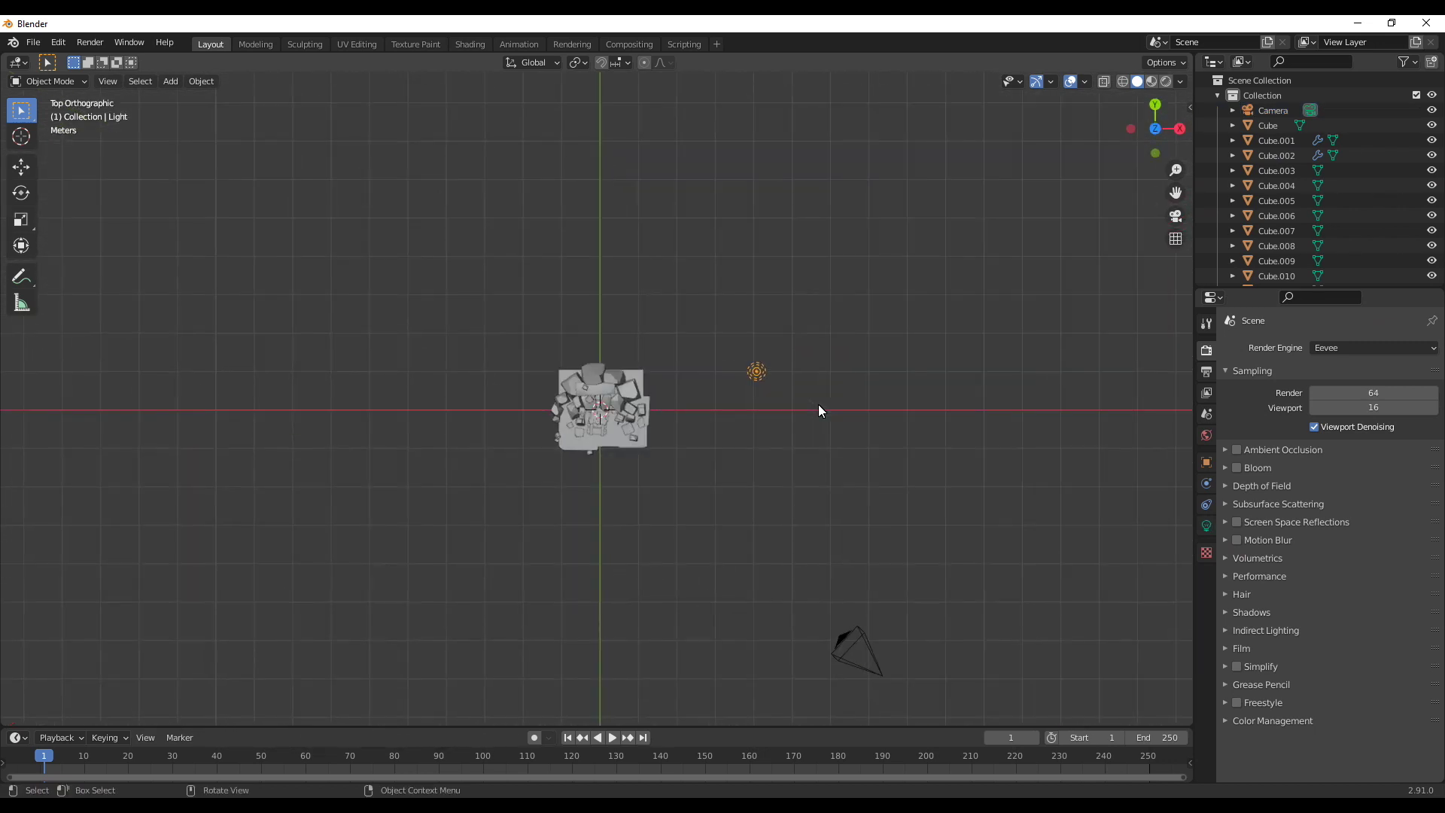
{"action": "left_click", "coordinate": [1206, 526]}
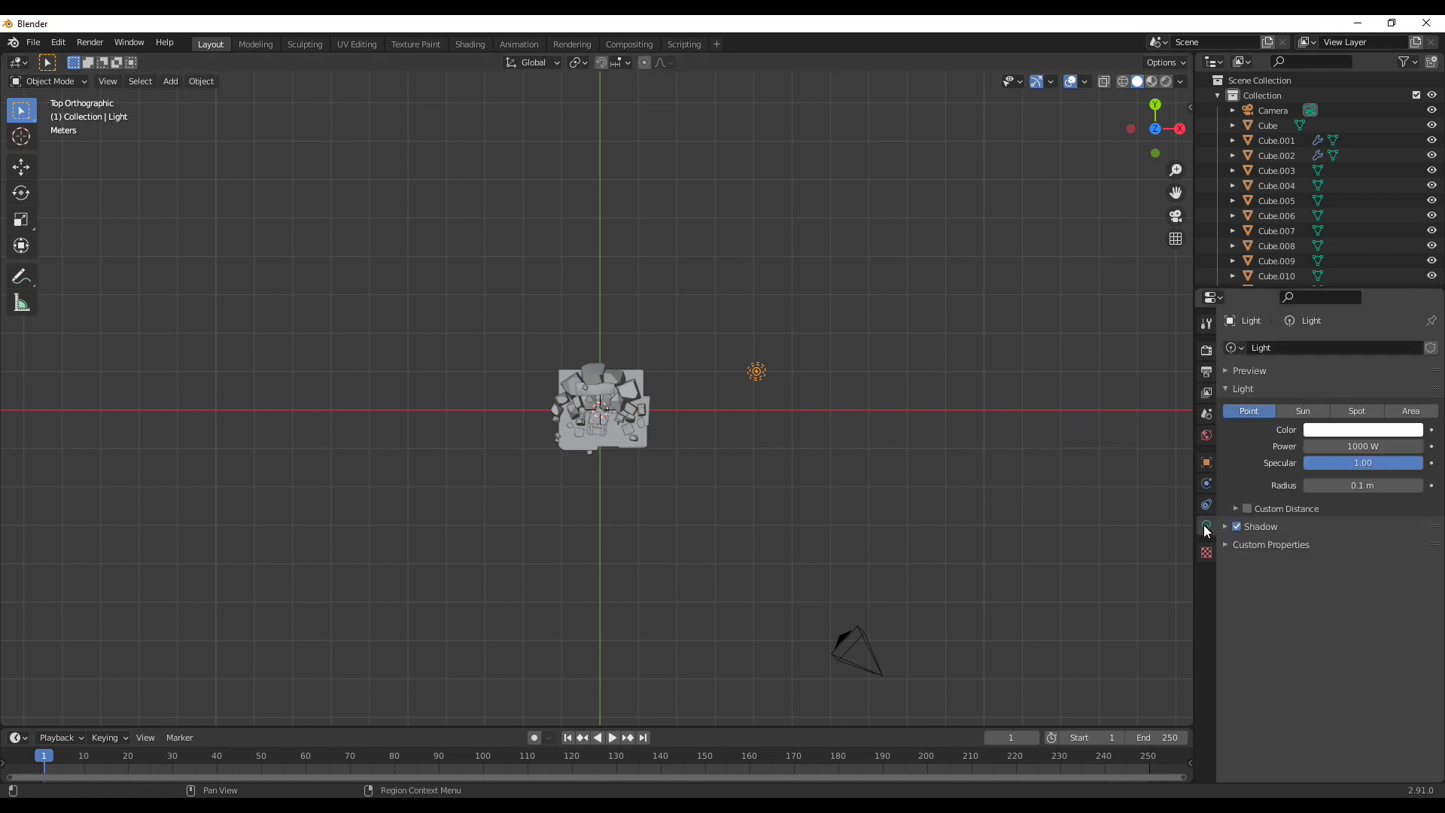
{"action": "left_click", "coordinate": [1305, 411]}
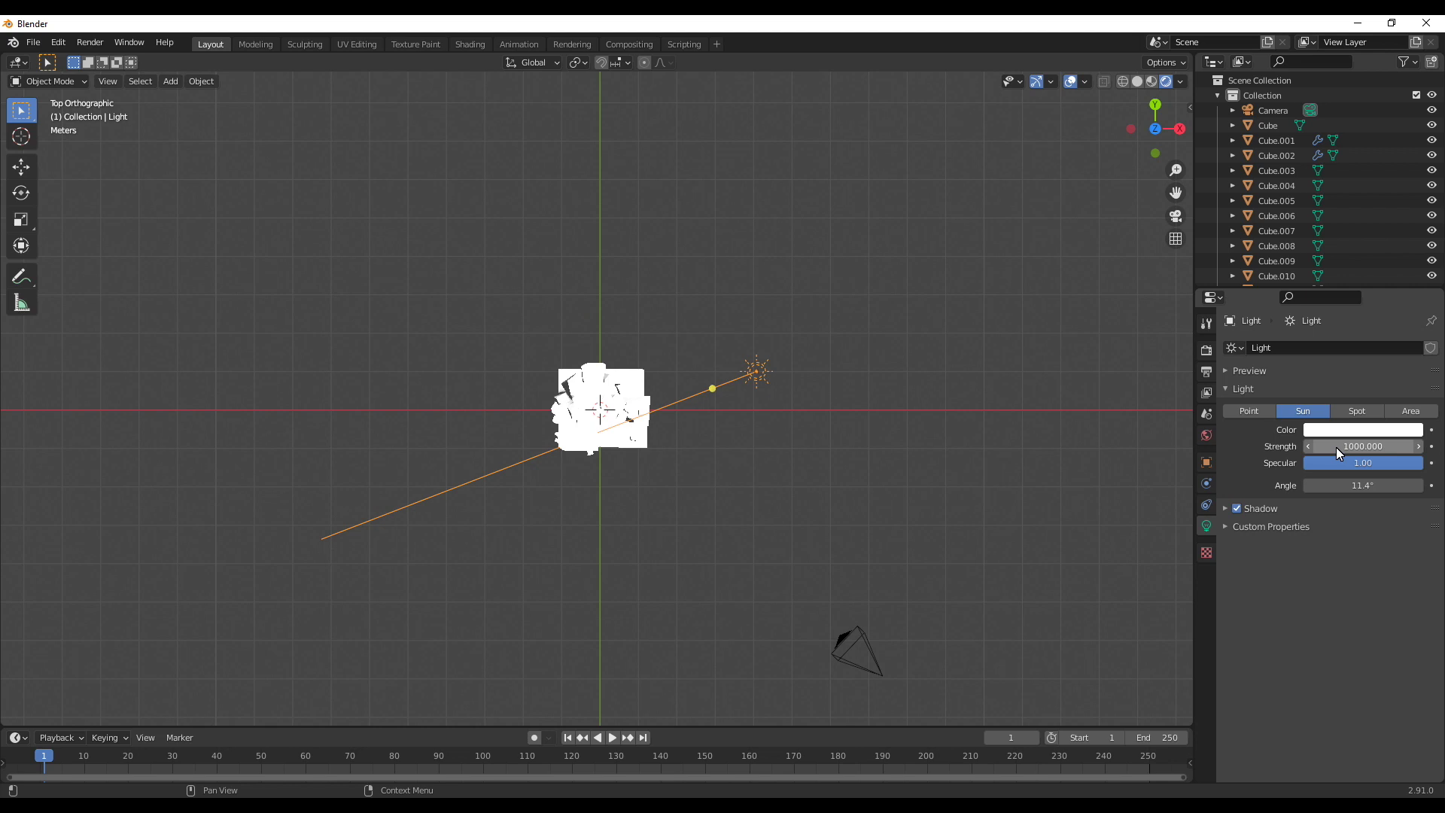
{"action": "left_click", "coordinate": [1336, 447]}
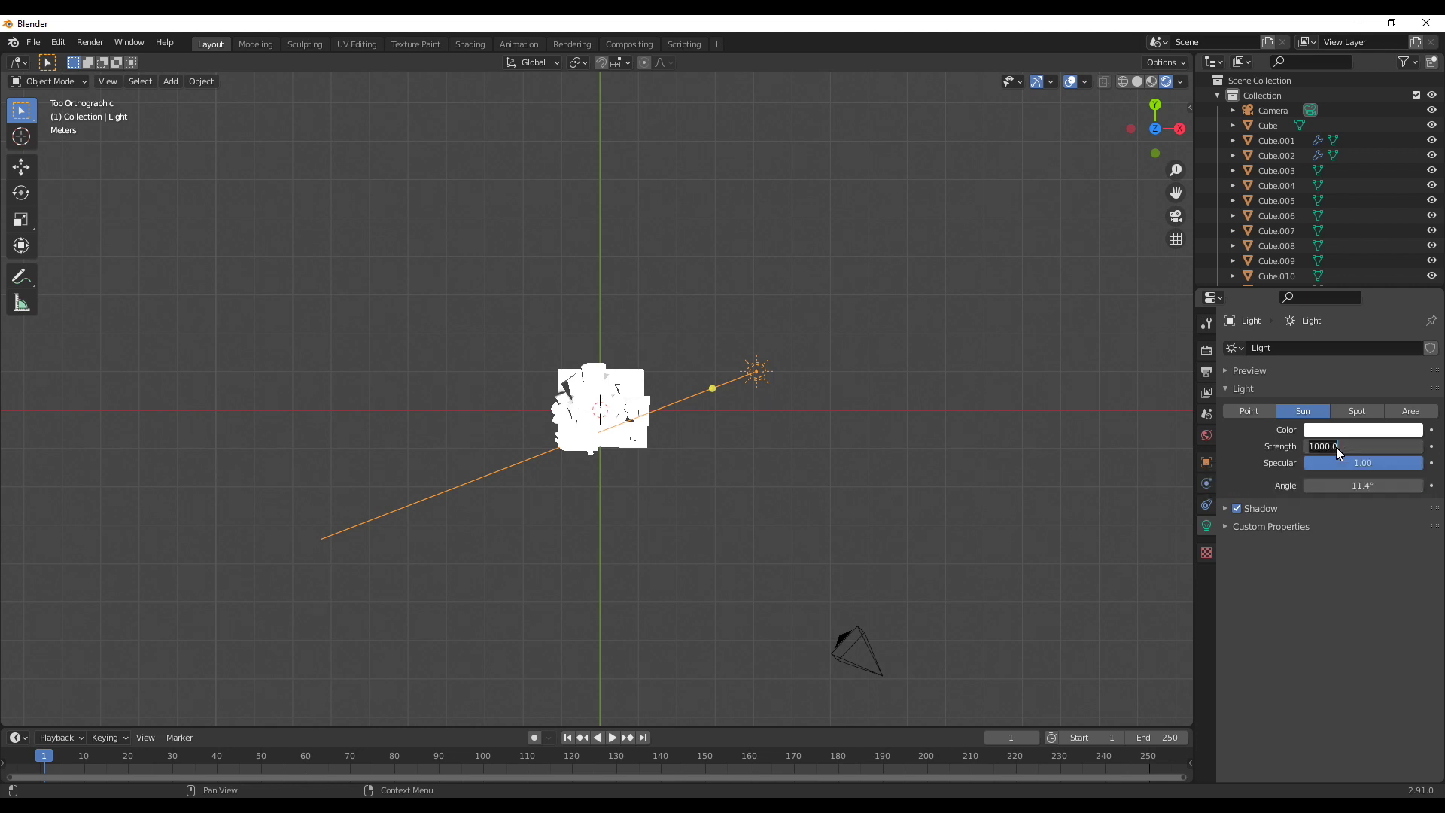
{"action": "type", "text": "0.83"}
{"action": "key", "text": "Return"}
Move the sun light to the front-left of the mine in the top view and rotate it toward the scene
{"action": "scroll", "coordinate": [721, 512], "scroll_direction": "up", "scroll_amount": 6}
{"action": "scroll", "coordinate": [721, 512], "scroll_direction": "down", "scroll_amount": 2}
{"action": "key", "text": "g"}
{"action": "left_click", "coordinate": [461, 668]}
{"action": "key", "text": "r"}
{"action": "left_click", "coordinate": [1031, 370]}
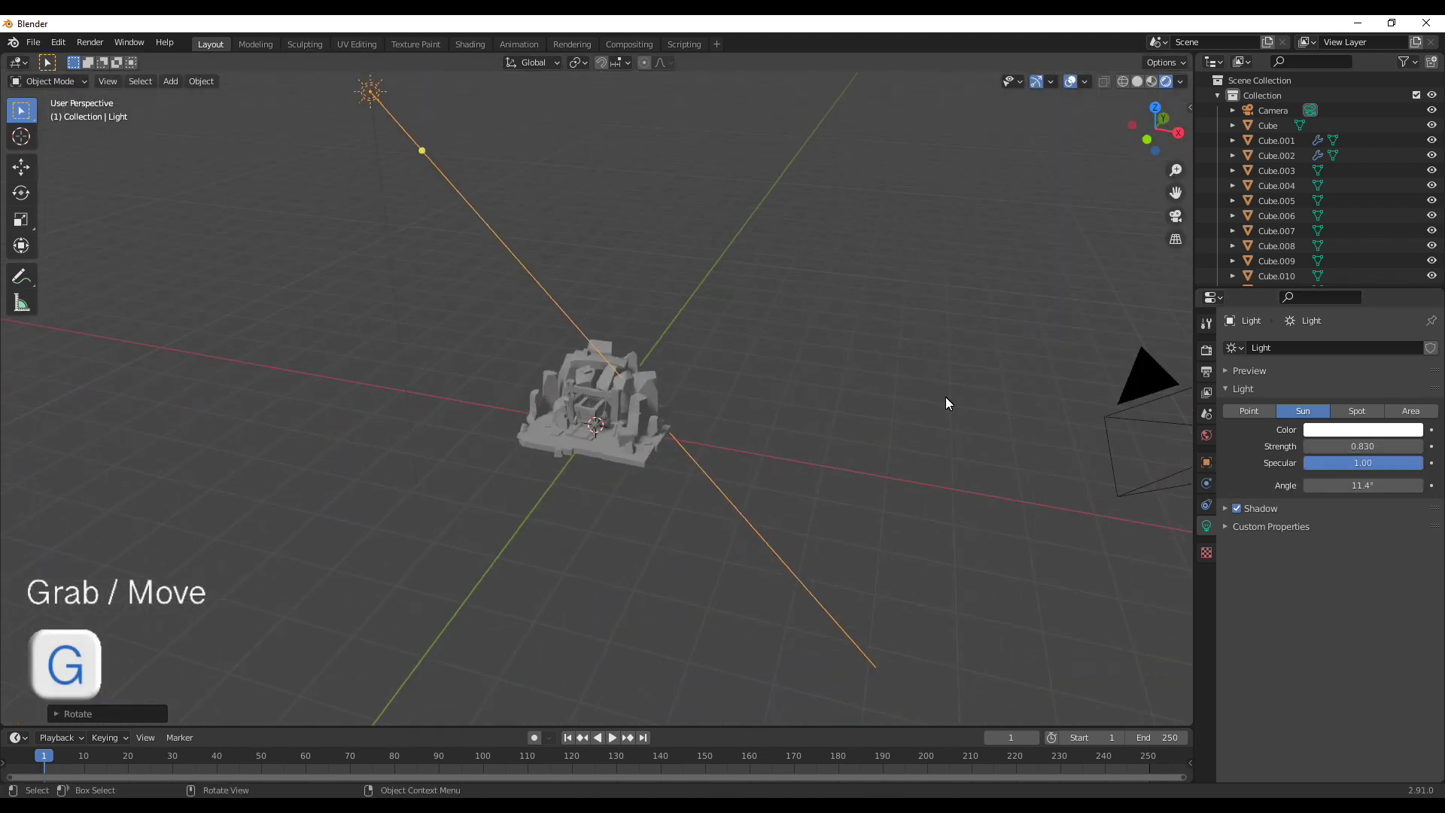
Lower the sun to about Z 2.28 m in the front view and rotate it to about 51.8°, -11°, -46.4°
{"action": "key", "text": "KP_1"}
{"action": "key", "text": "g"}
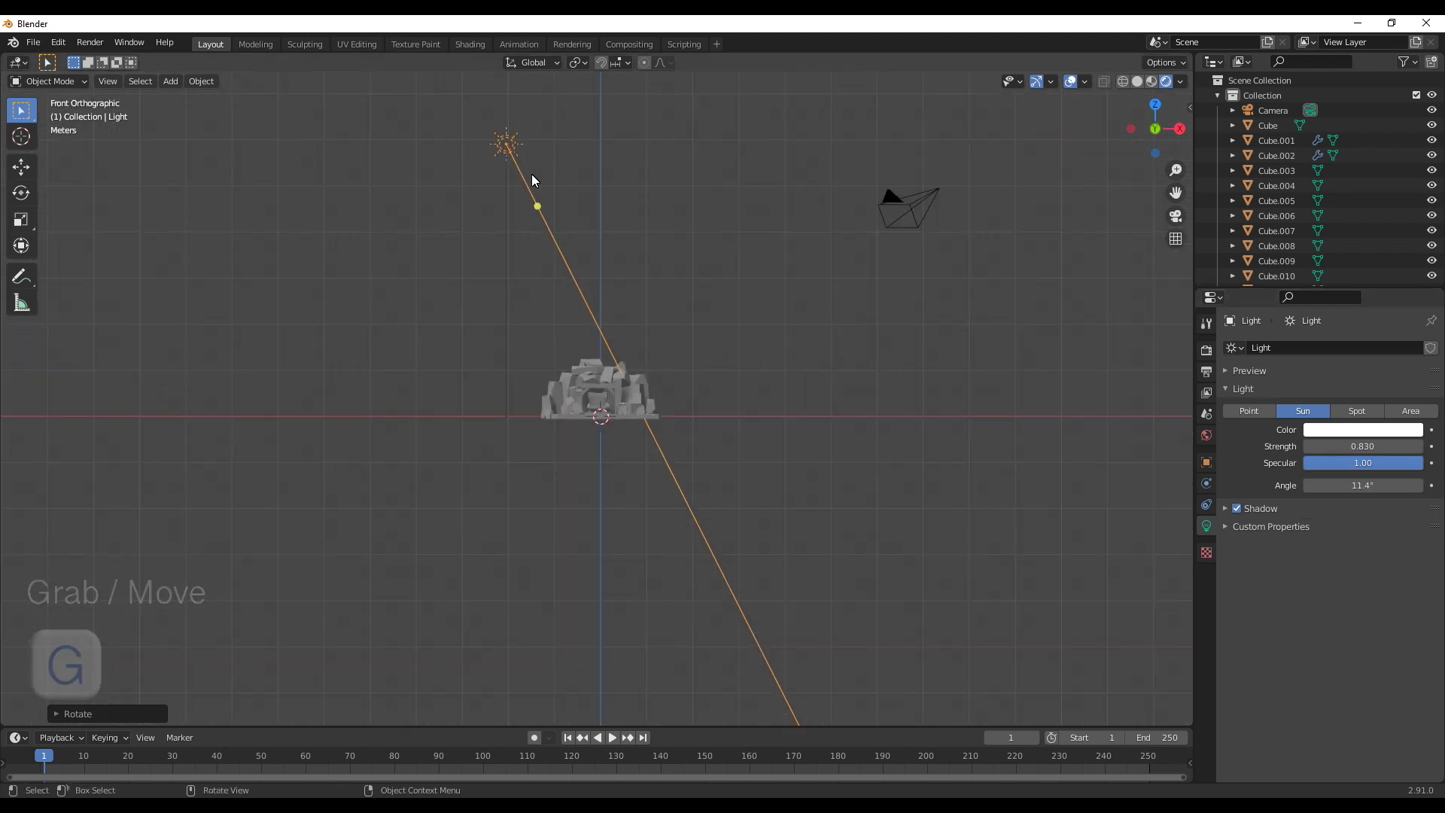
{"action": "left_click", "coordinate": [535, 364]}
{"action": "key", "text": "n"}
{"action": "key", "text": "r"}
{"action": "left_click", "coordinate": [681, 503]}
{"action": "key", "text": "g"}
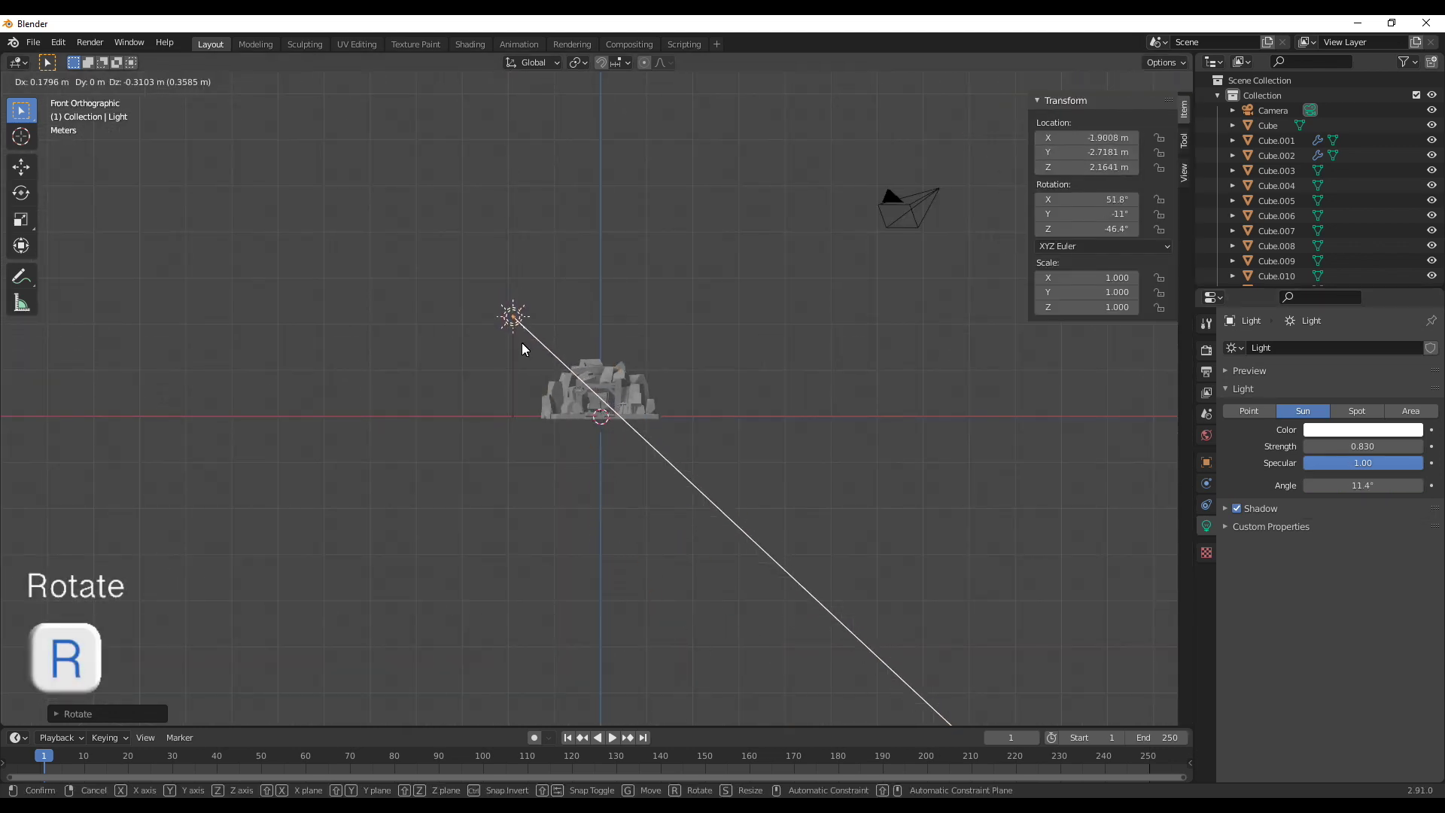
{"action": "left_click", "coordinate": [505, 335]}
Reposition the sun horizontally in the top view to about X -2.36 m, Y -1.77 m
{"action": "middle_click_drag", "start_coordinate": [710, 381], "coordinate": [693, 418]}
{"action": "key", "text": "KP_7"}
{"action": "key", "text": "g"}
{"action": "left_click", "coordinate": [627, 476]}
{"action": "middle_click_drag", "start_coordinate": [628, 475], "coordinate": [648, 518]}
{"action": "scroll", "coordinate": [682, 515], "scroll_direction": "up", "scroll_amount": 8}
Add an Area light and place it behind the mine in the top view
{"action": "scroll", "coordinate": [682, 515], "scroll_direction": "down", "scroll_amount": 1}
{"action": "scroll", "coordinate": [486, 399], "scroll_direction": "down", "scroll_amount": 4}
{"action": "key", "text": "shift+a"}
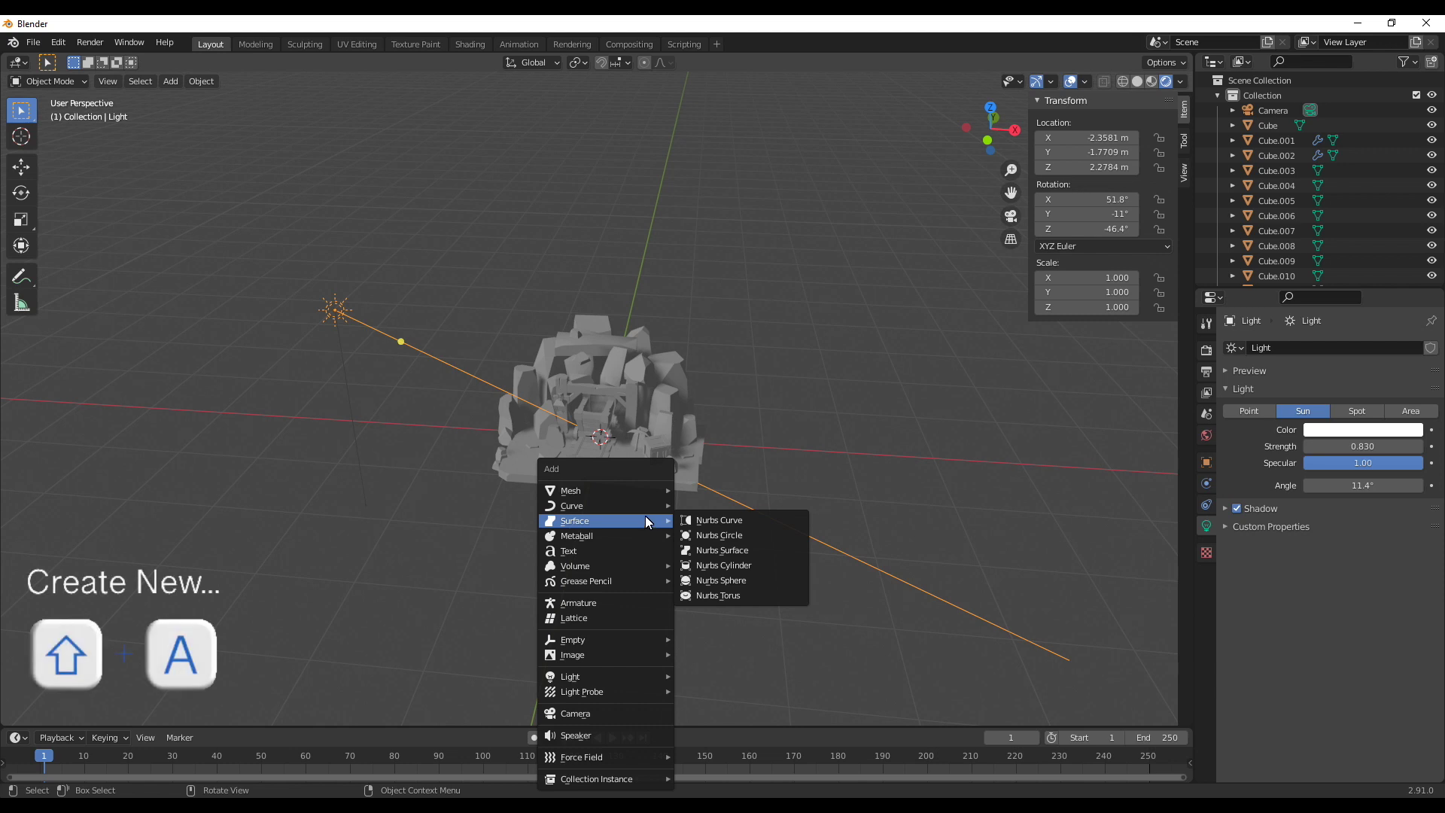
{"action": "mouse_move", "coordinate": [609, 680]}
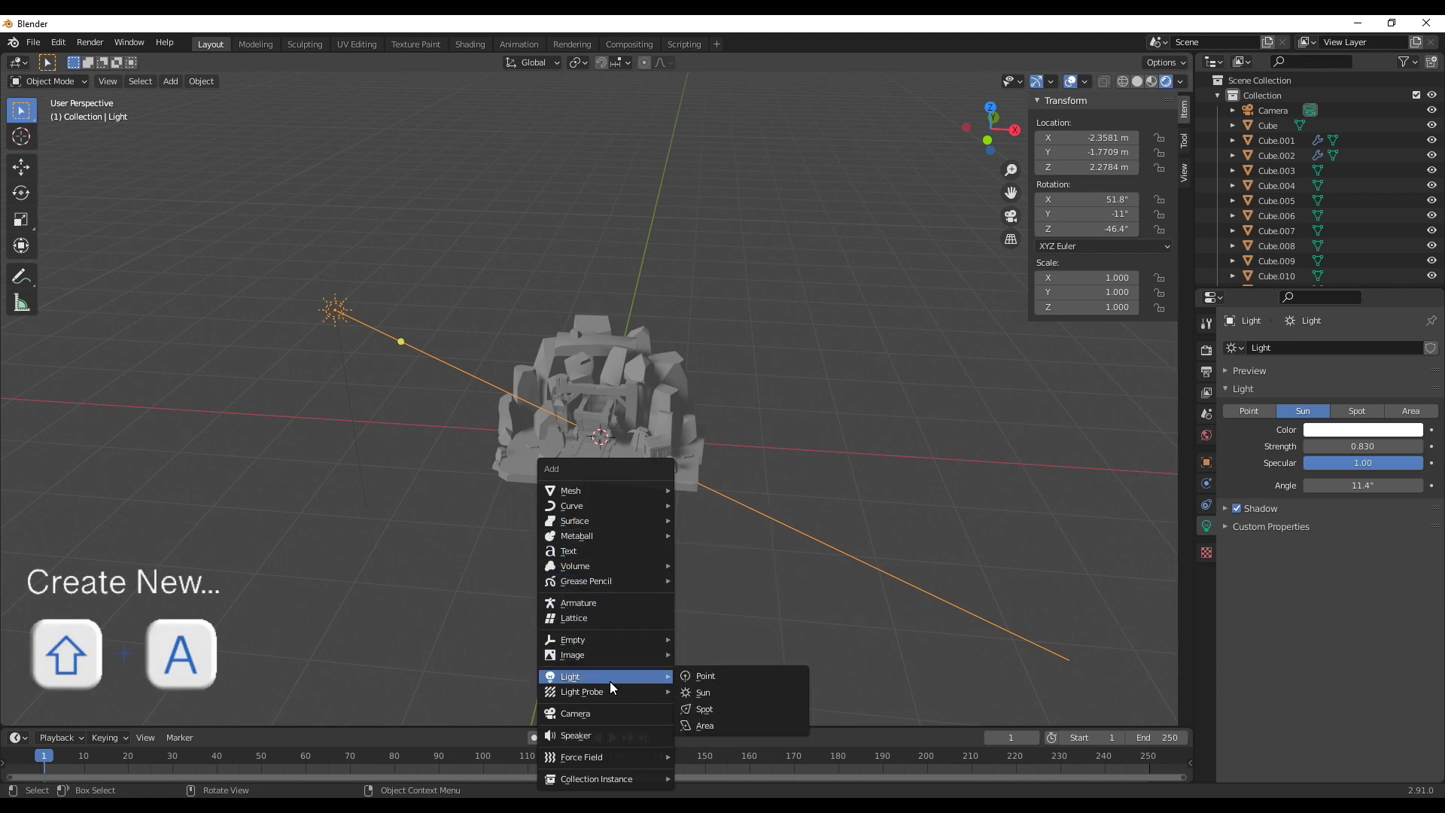
{"action": "left_click", "coordinate": [718, 726]}
{"action": "key", "text": "KP_7"}
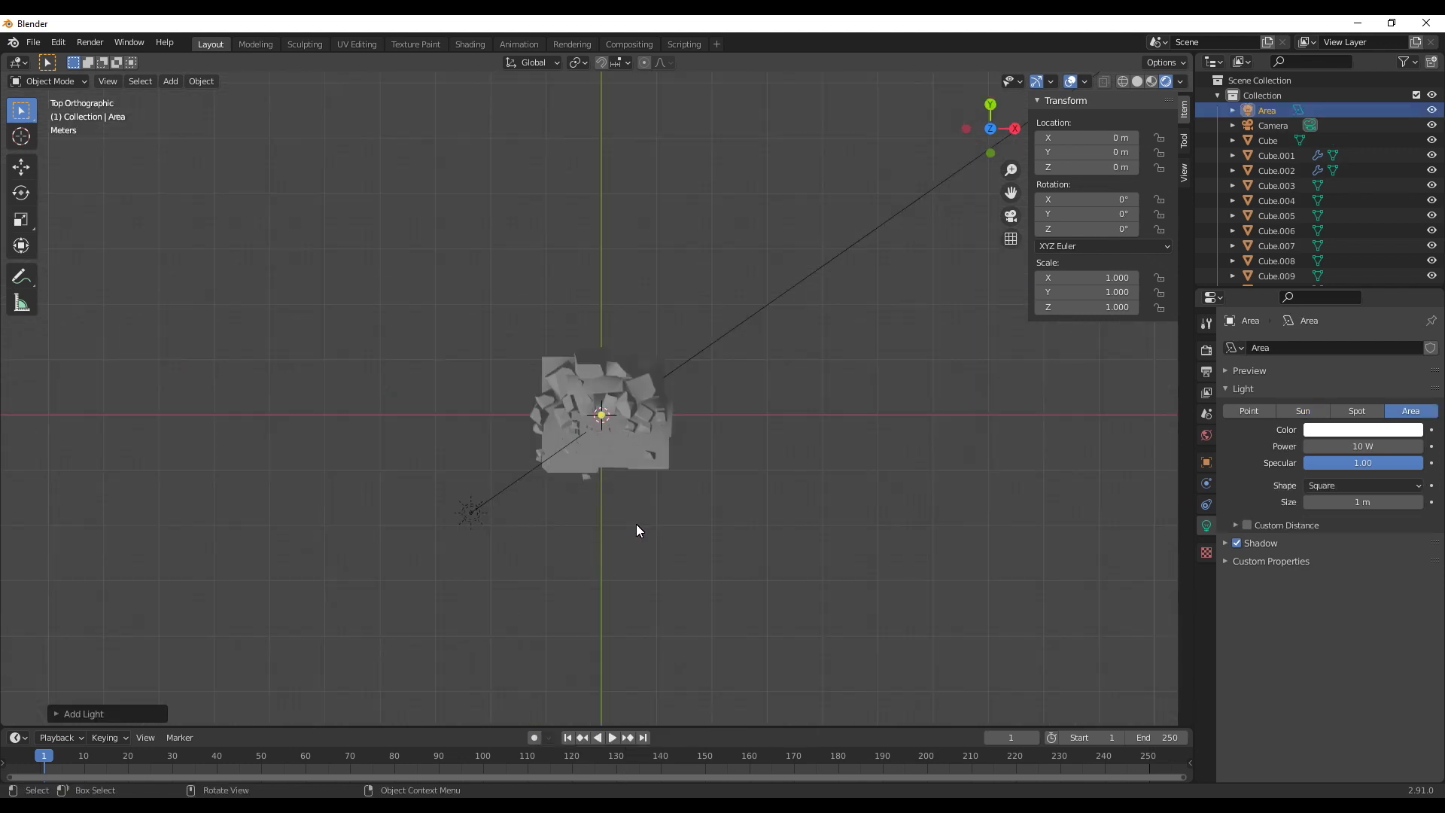
{"action": "key", "text": "g"}
{"action": "left_click", "coordinate": [654, 403]}
Raise the area light to about Z 1.82 m and rotate it to about -53°, 0°, -15.8° to face the mine
{"action": "key", "text": "KP_3"}
{"action": "key", "text": "g"}
{"action": "key", "text": "z"}
{"action": "left_click", "coordinate": [745, 549]}
{"action": "key", "text": "r"}
{"action": "left_click", "coordinate": [527, 501]}
{"action": "key", "text": "KP_7"}
{"action": "key", "text": "r"}
{"action": "left_click", "coordinate": [503, 244]}
{"action": "middle_click_drag", "start_coordinate": [681, 493], "coordinate": [662, 448]}
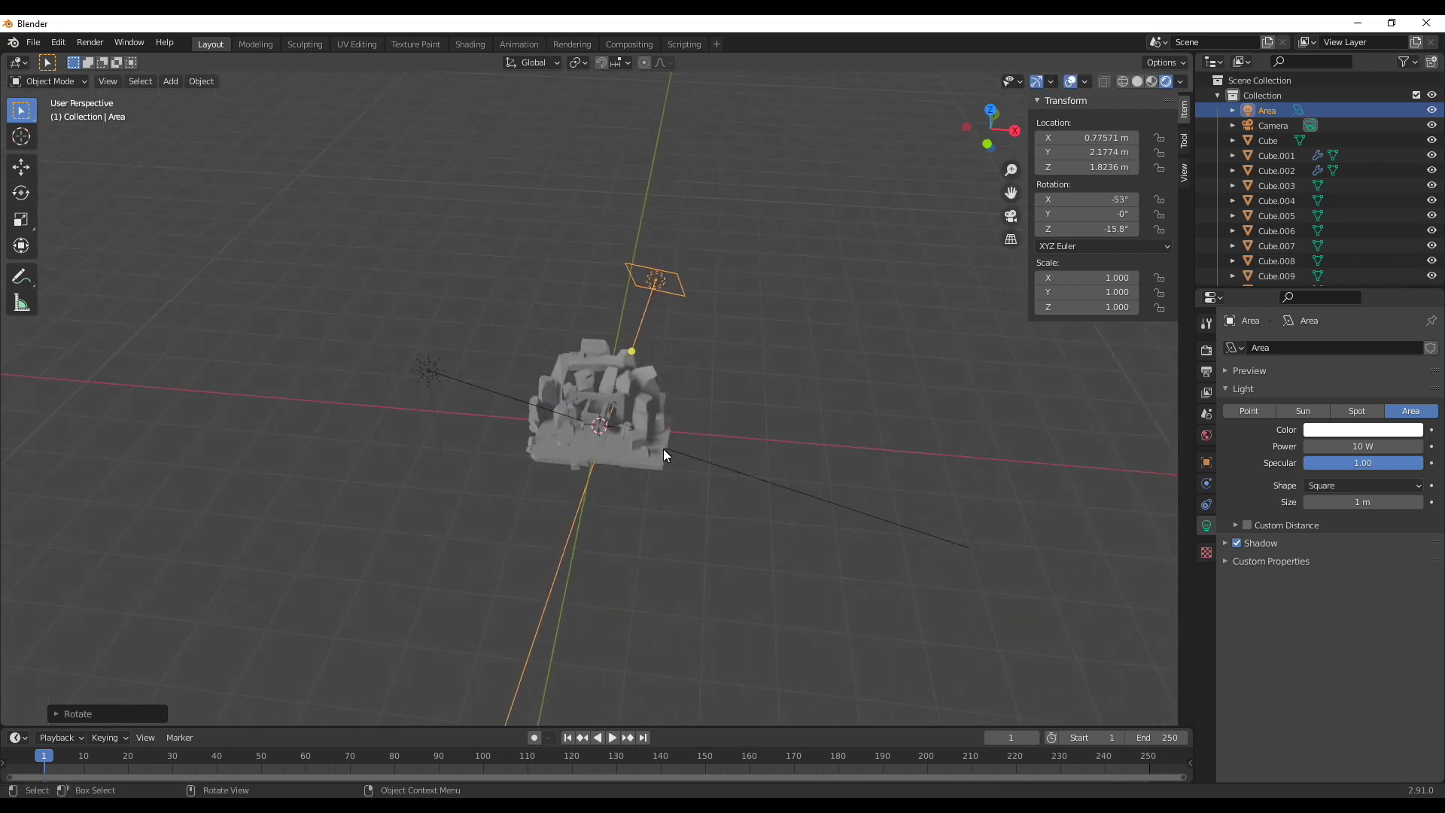
Bring the area light closer, to about X 0.48, Y 1.62, Z 1.33 m, and tilt it to about -67.2° on X
{"action": "key", "text": "KP_7"}
{"action": "key", "text": "g"}
{"action": "left_click", "coordinate": [639, 367]}
{"action": "key", "text": "KP_3"}
{"action": "key", "text": "g"}
{"action": "left_click", "coordinate": [751, 448]}
{"action": "key", "text": "r"}
{"action": "left_click", "coordinate": [724, 467]}
{"action": "middle_click_drag", "start_coordinate": [572, 451], "coordinate": [670, 501]}
Set the area light's power to 50 W
{"action": "scroll", "coordinate": [669, 500], "scroll_direction": "up", "scroll_amount": 4}
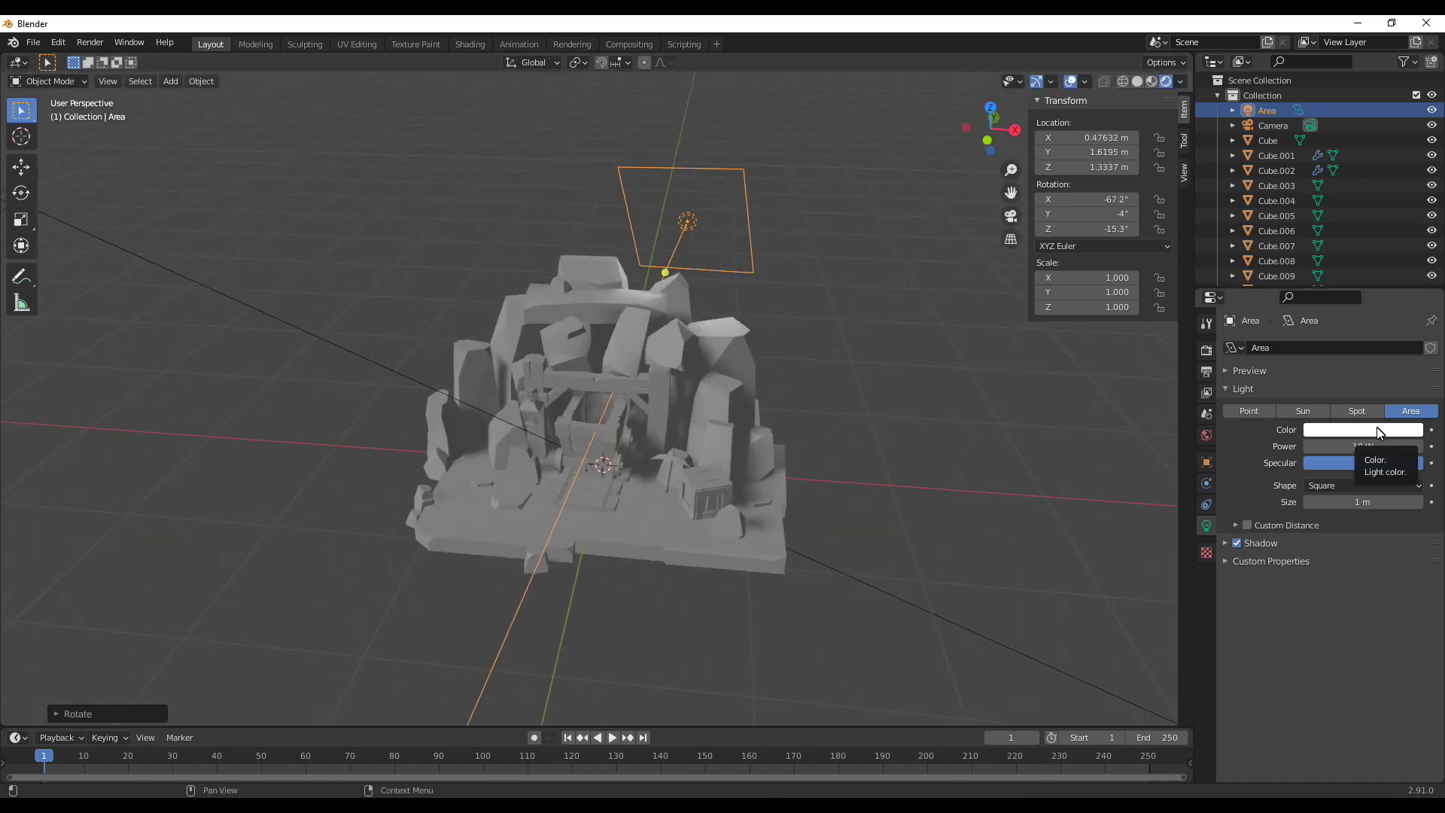
{"action": "left_click", "coordinate": [1362, 446]}
{"action": "type", "text": "50"}
{"action": "key", "text": "Return"}
{"action": "scroll", "coordinate": [695, 421], "scroll_direction": "down", "scroll_amount": 3}
Duplicate the area light, place the copy behind the mine's right side, and rotate it to about -40° on Z
{"action": "key", "text": "KP_7"}
{"action": "key", "text": "shift+d"}
{"action": "left_click", "coordinate": [820, 423]}
{"action": "key", "text": "r"}
{"action": "left_click", "coordinate": [768, 421]}
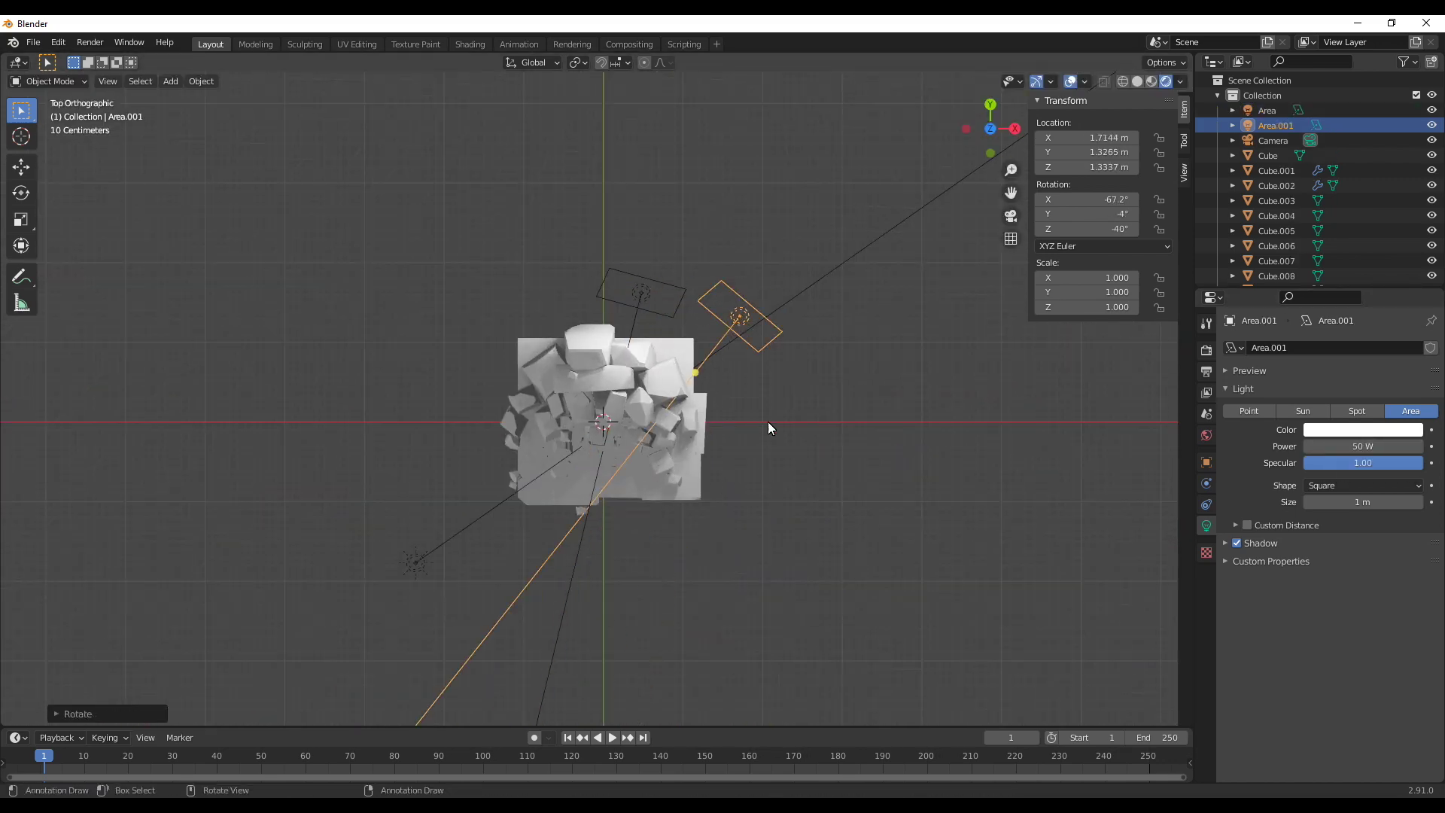
Tint the copied area light pale cyan with hue 0.52 at 20 W power, and adjust its placement
{"action": "left_click", "coordinate": [1359, 430]}
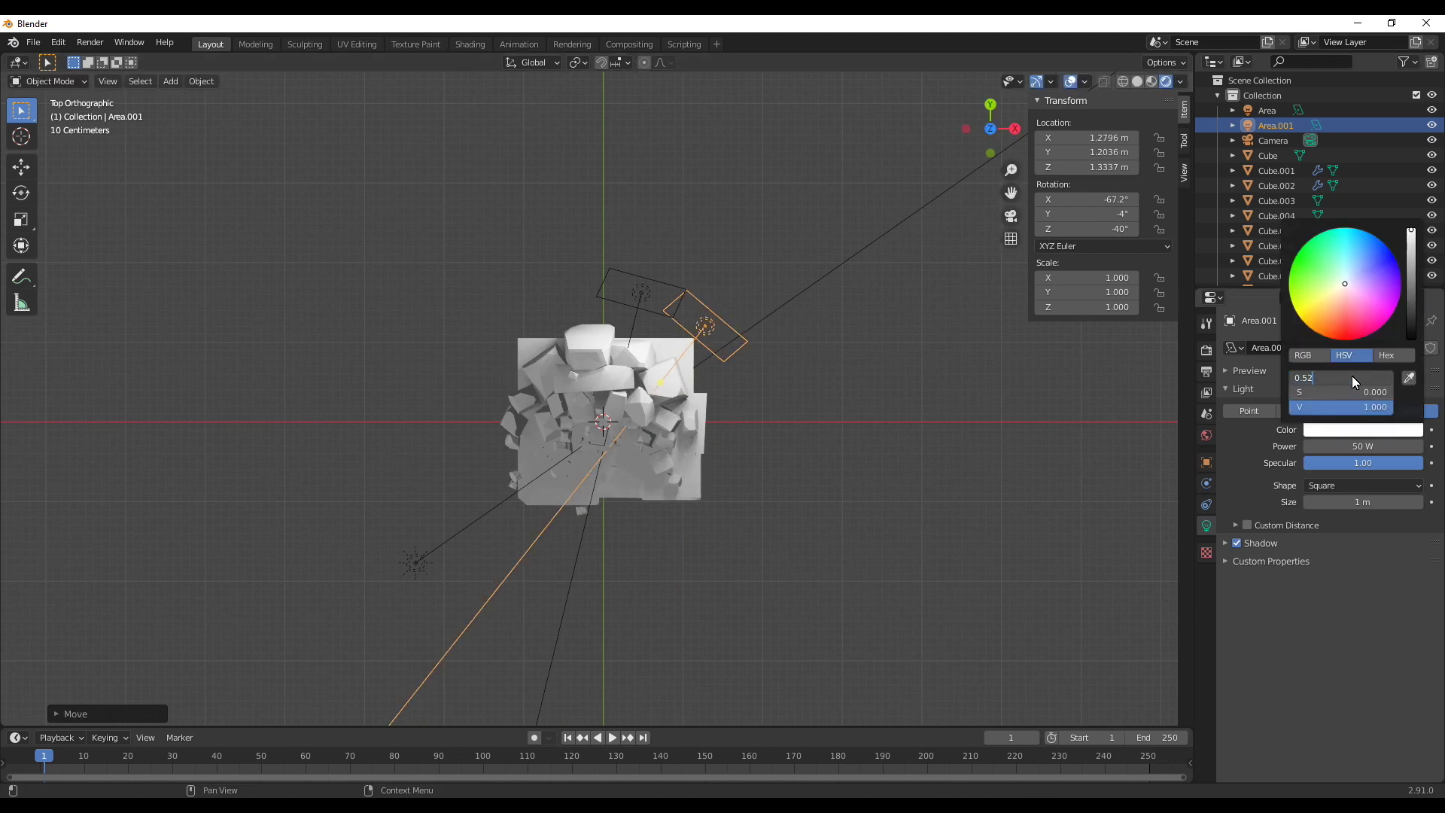
{"action": "left_click_drag", "start_coordinate": [1379, 403], "coordinate": [1376, 395]}
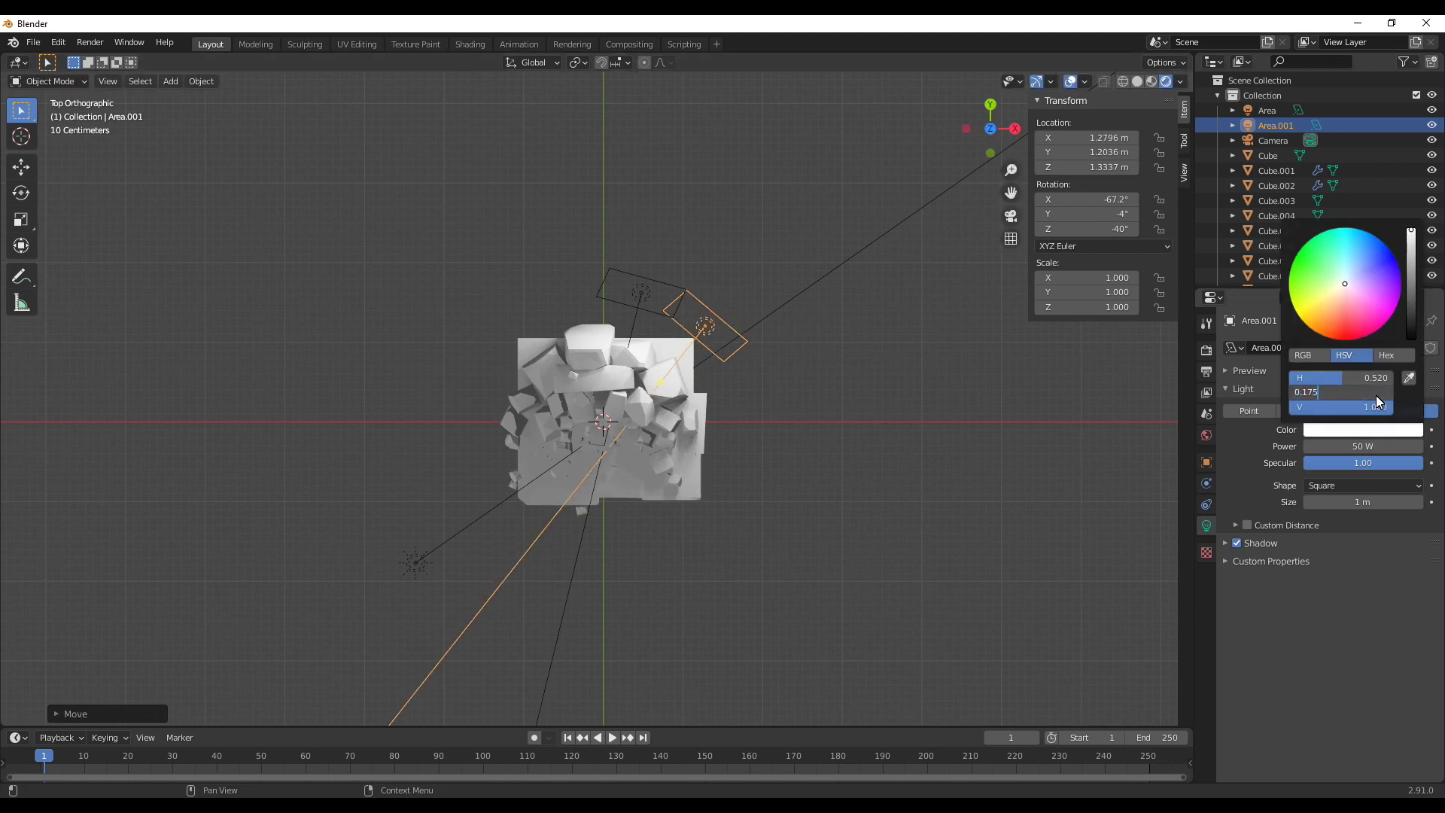
{"action": "left_click", "coordinate": [1357, 444]}
{"action": "type", "text": "20"}
{"action": "key", "text": "Return"}
{"action": "middle_click_drag", "start_coordinate": [741, 444], "coordinate": [616, 324]}
{"action": "key", "text": "g"}
{"action": "left_click", "coordinate": [590, 375]}
Add a Point light and move it into the hanging lantern at about X -0.47 m, Z 0.48 m
{"action": "key", "text": "KP_1"}
{"action": "key", "text": "shift+a"}
{"action": "left_click", "coordinate": [653, 430]}
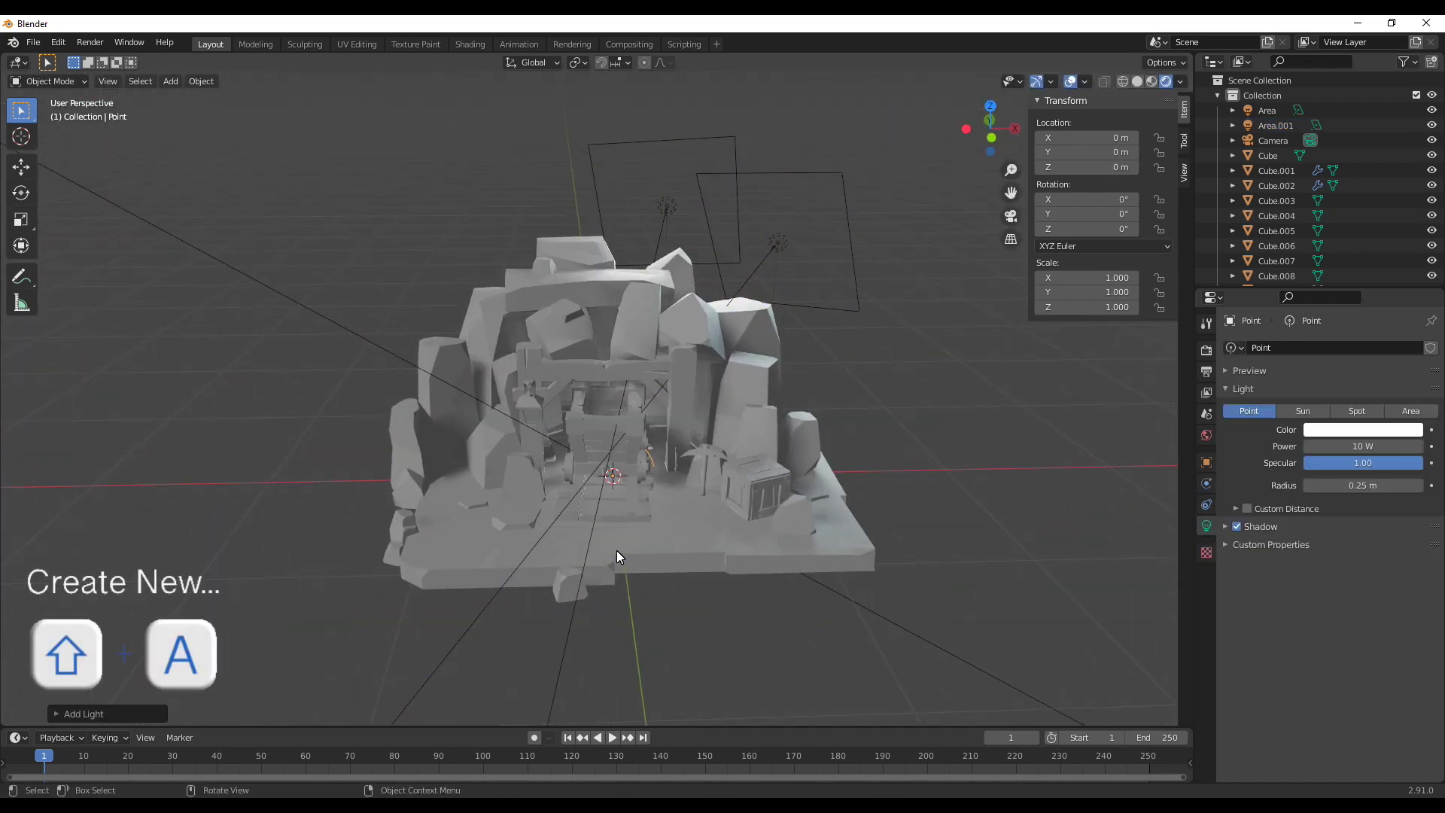
{"action": "key", "text": "KP_5"}
{"action": "key", "text": "g"}
{"action": "left_click", "coordinate": [593, 441]}
Align the point light with the lantern's depth by moving it along Y to about -0.17 m
{"action": "key", "text": "KP_7"}
{"action": "scroll", "coordinate": [593, 441], "scroll_direction": "up", "scroll_amount": 4}
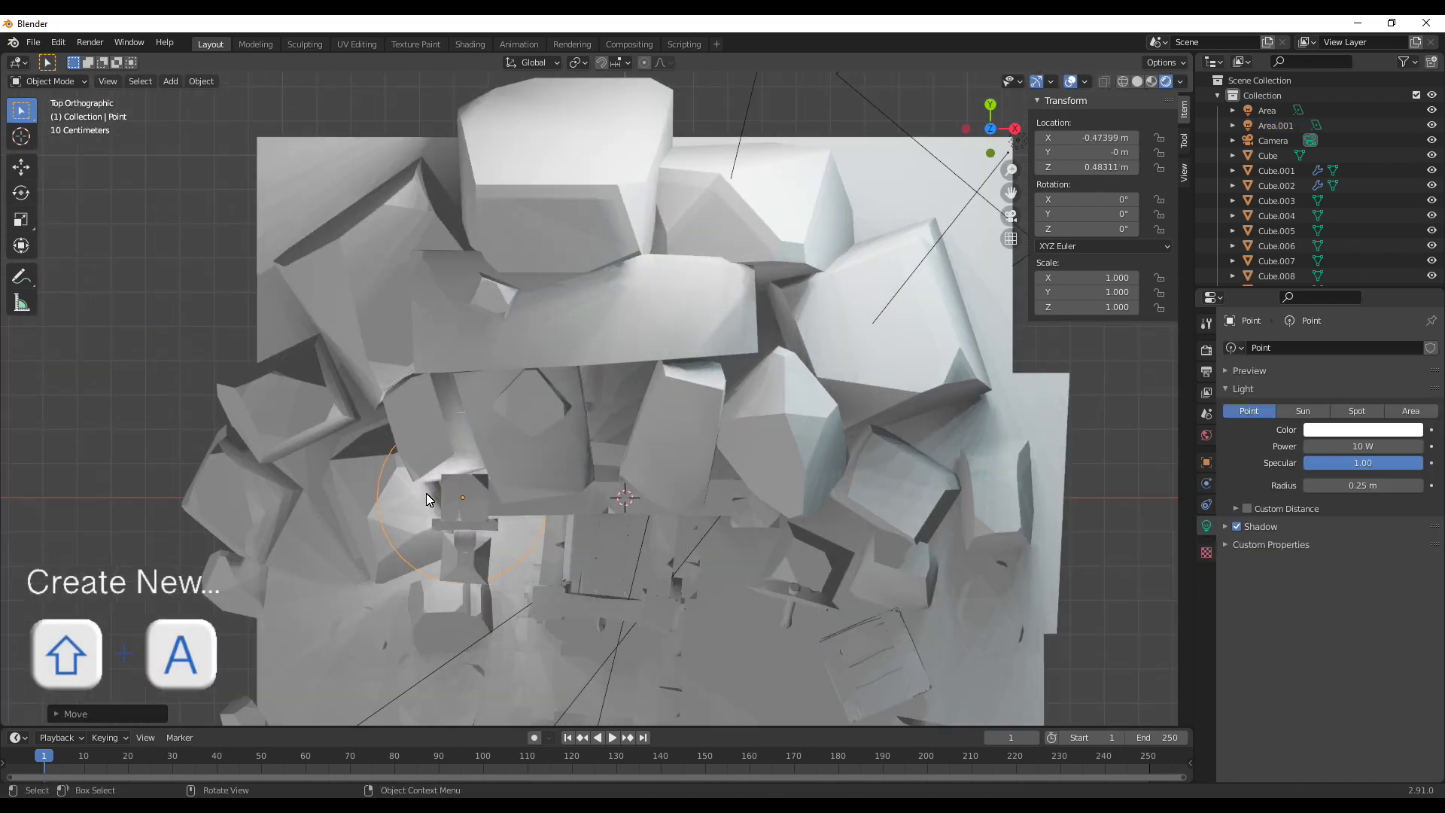
{"action": "key", "text": "g"}
{"action": "key", "text": "y"}
{"action": "left_click", "coordinate": [494, 543]}
{"action": "middle_click_drag", "start_coordinate": [494, 544], "coordinate": [552, 470]}
{"action": "scroll", "coordinate": [675, 455], "scroll_direction": "up", "scroll_amount": 4}
{"action": "scroll", "coordinate": [553, 470], "scroll_direction": "down", "scroll_amount": 5}
Give the lantern's point light a warm yellow colour with hue 0.125 and saturation 0.75
{"action": "left_click", "coordinate": [1350, 431]}
{"action": "left_click", "coordinate": [1356, 375]}
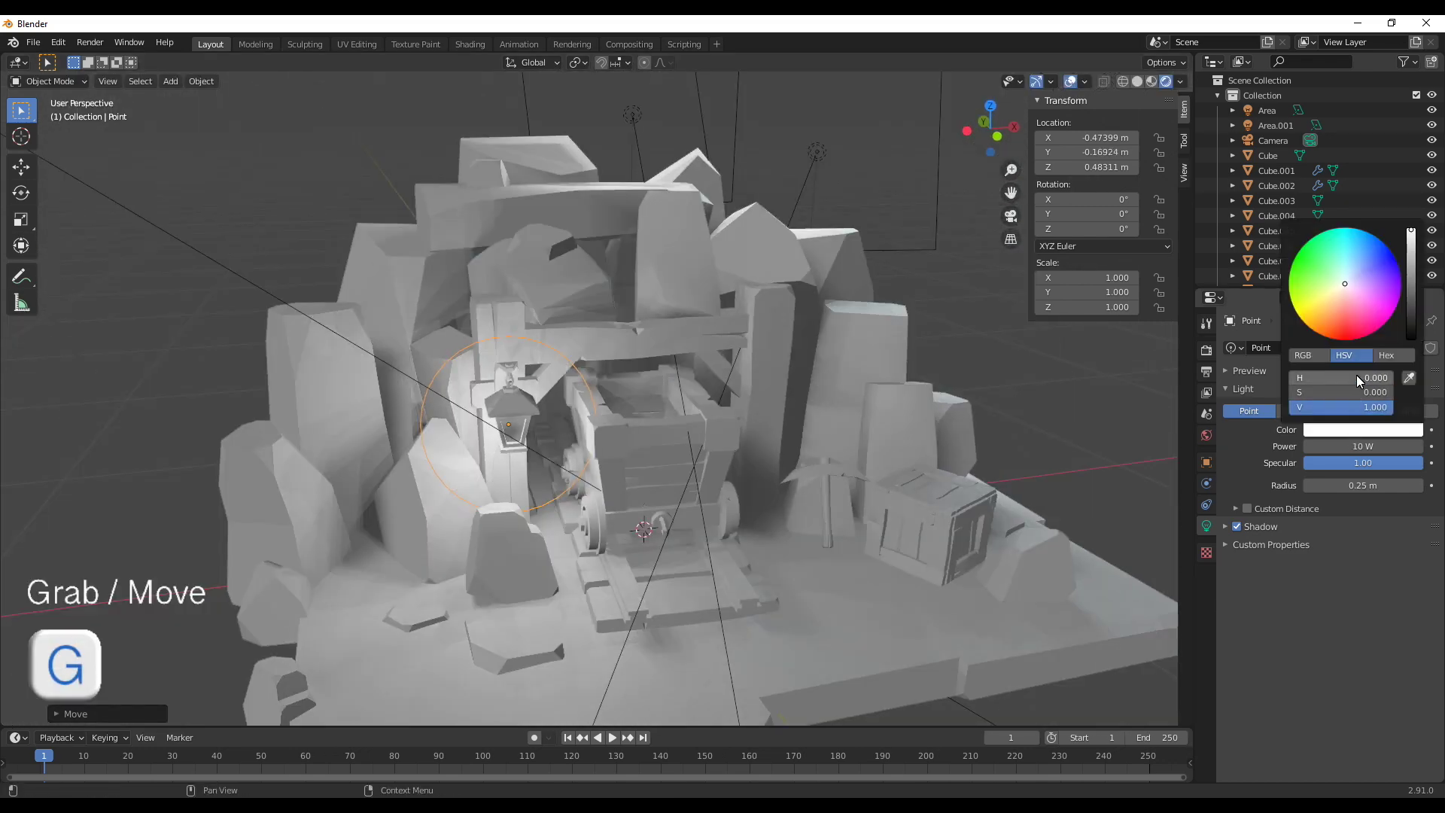
{"action": "type", "text": "0.125"}
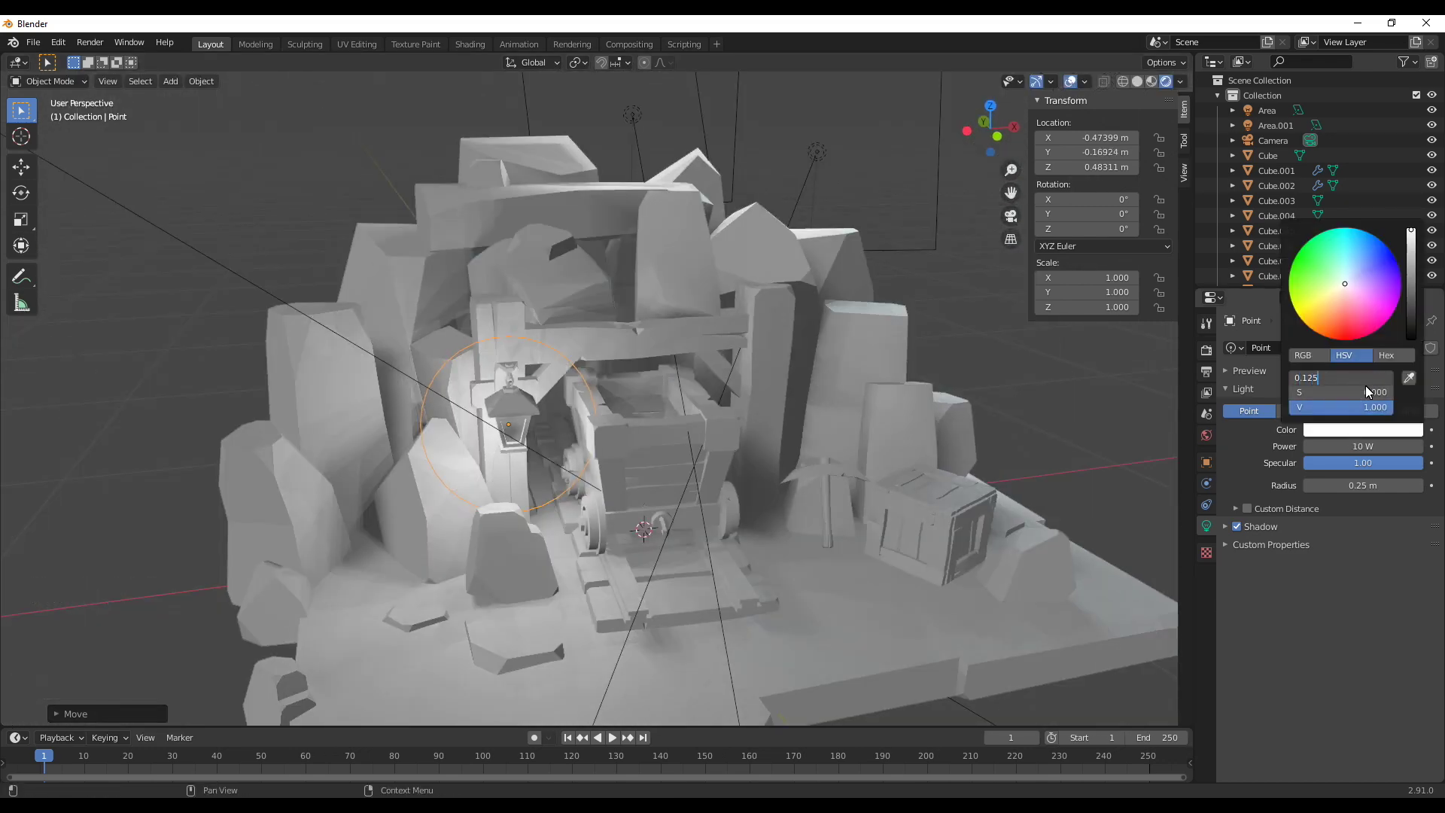
{"action": "left_click", "coordinate": [1366, 397]}
{"action": "type", "text": "0.75"}
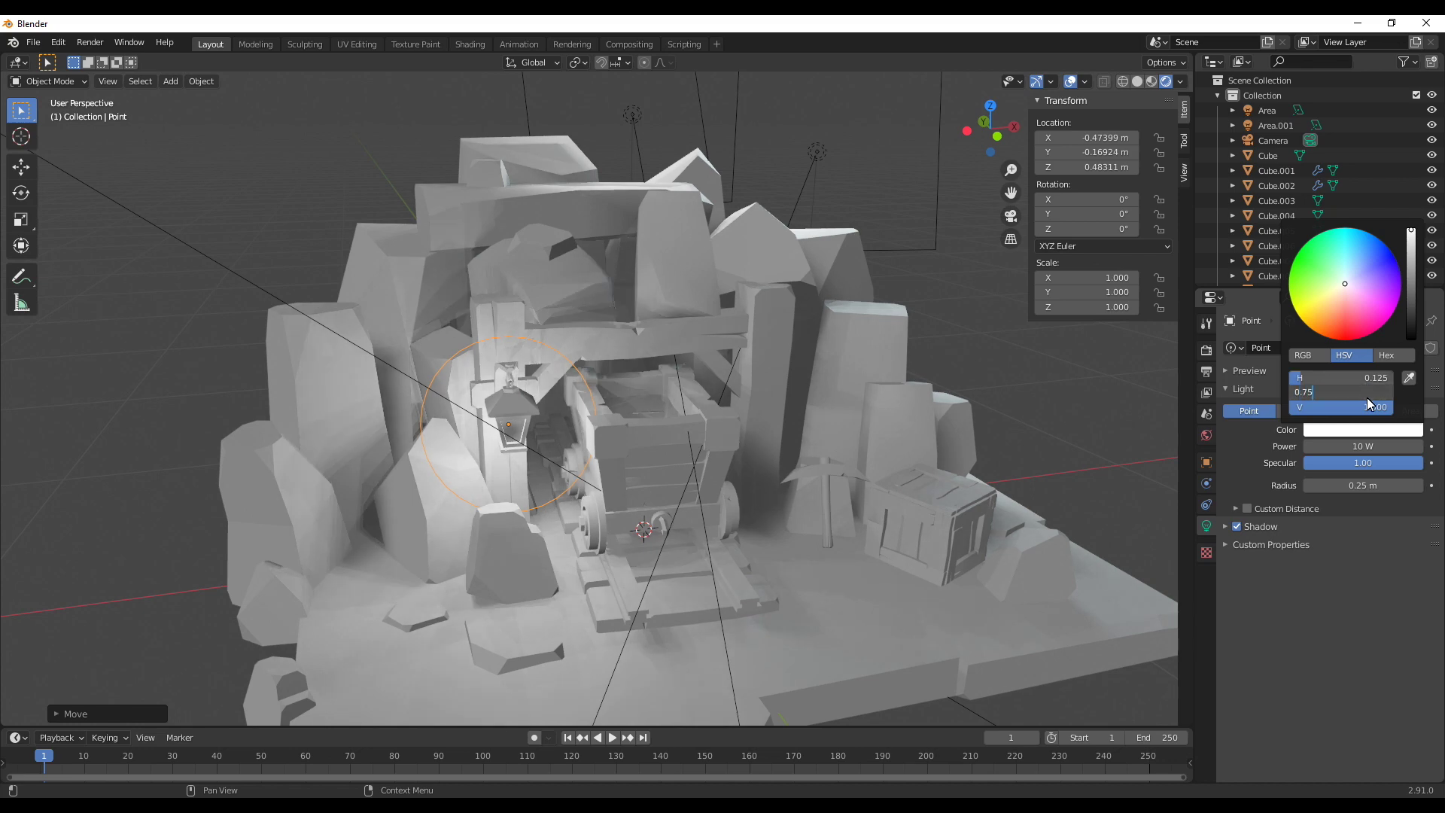
{"action": "key", "text": "Return"}
Inspect the lit mine from several angles and render an image to check the new lighting
{"action": "middle_click_drag", "start_coordinate": [537, 464], "coordinate": [926, 468]}
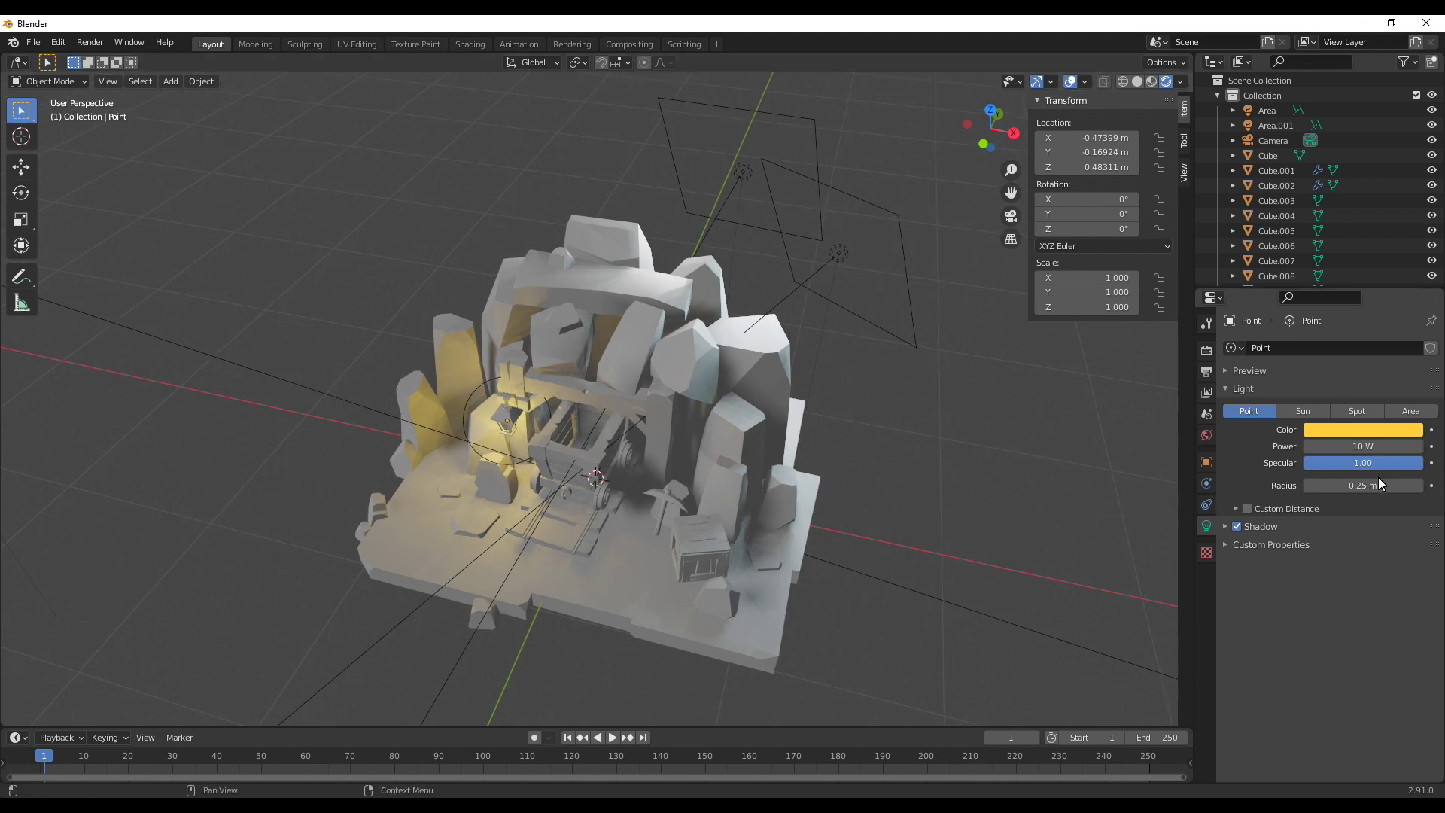
{"action": "middle_click_drag", "start_coordinate": [864, 526], "coordinate": [909, 519]}
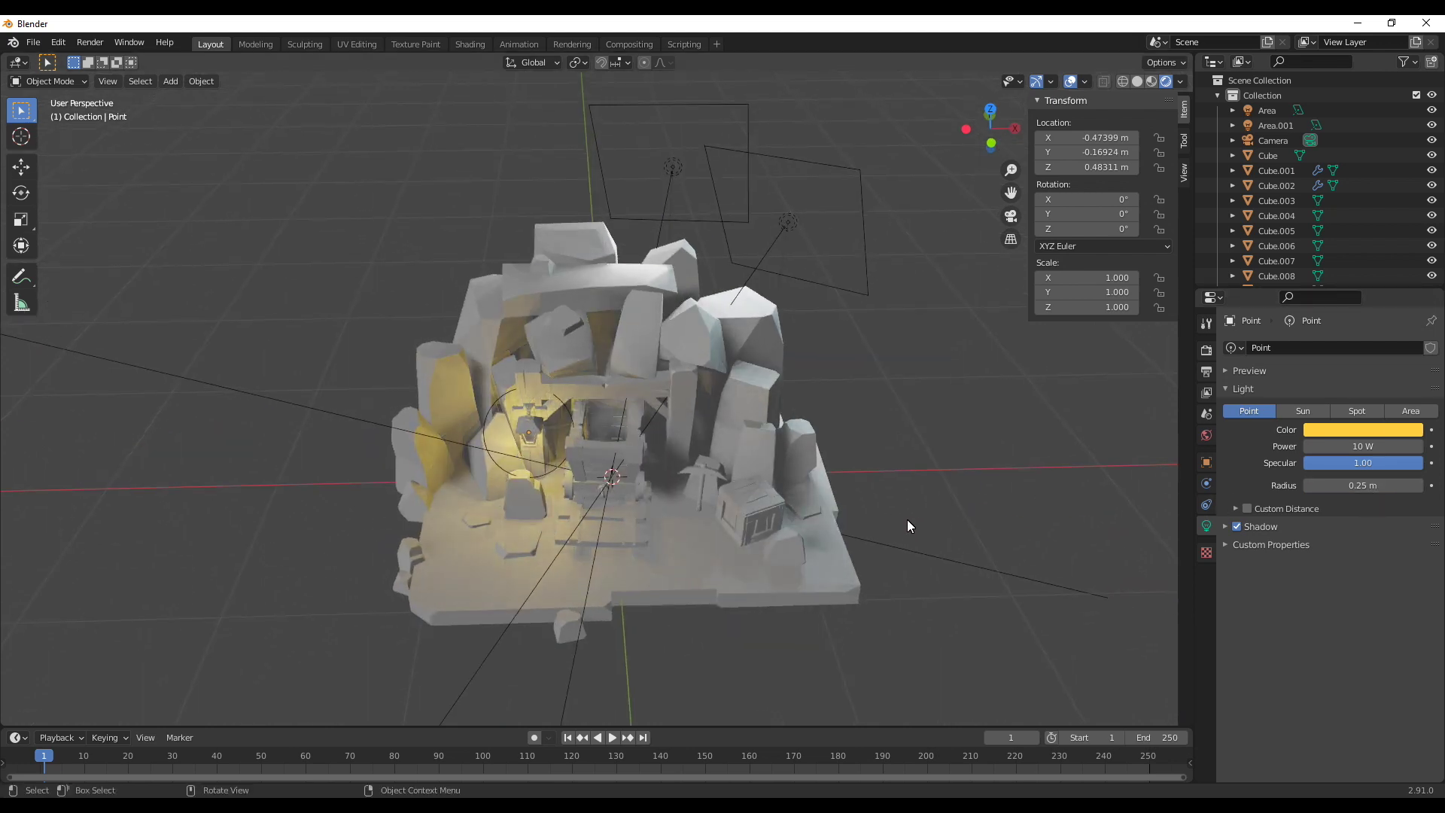
{"action": "key", "text": "F12"}
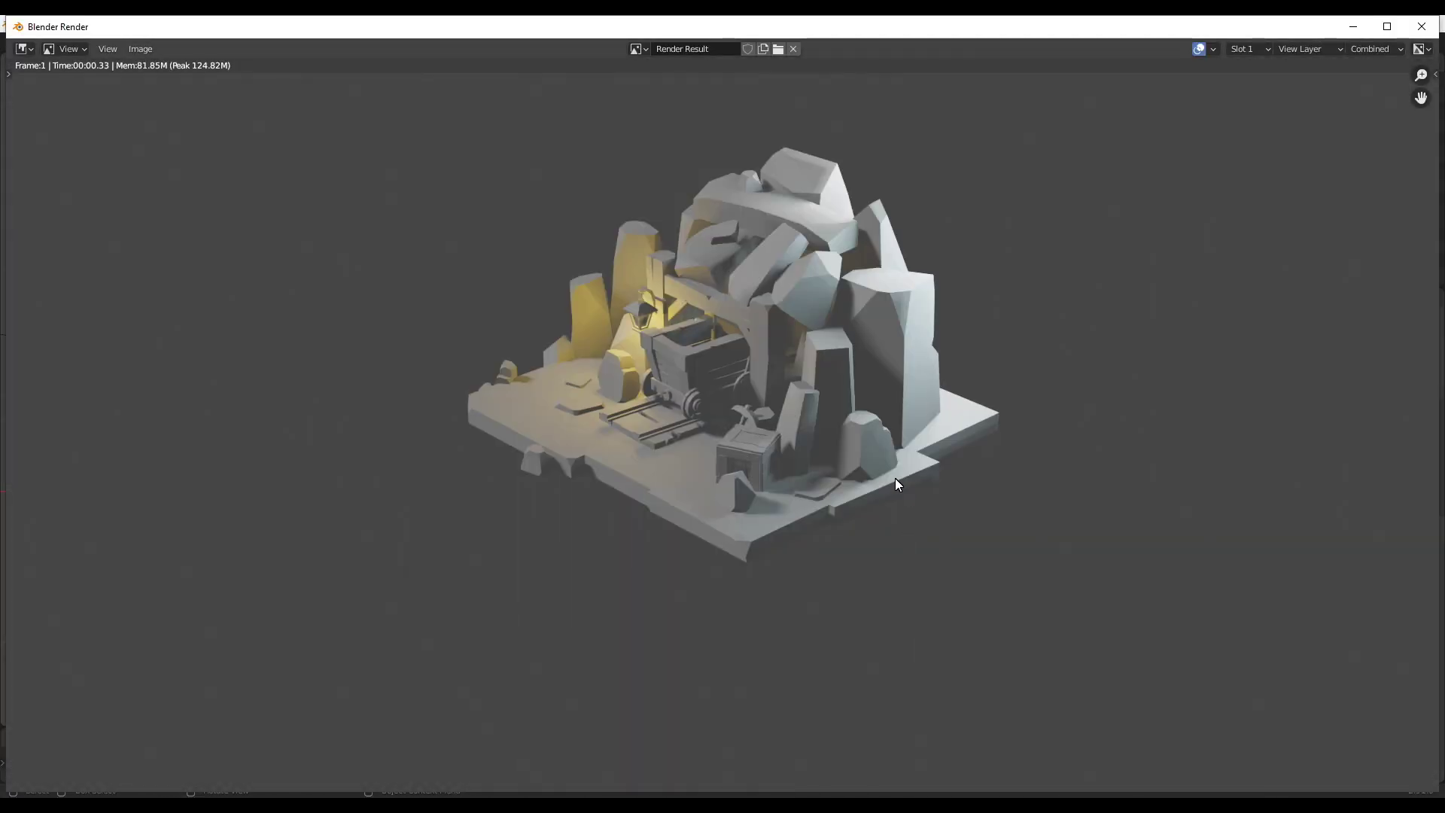
{"action": "scroll", "coordinate": [885, 468], "scroll_direction": "down", "scroll_amount": 2}
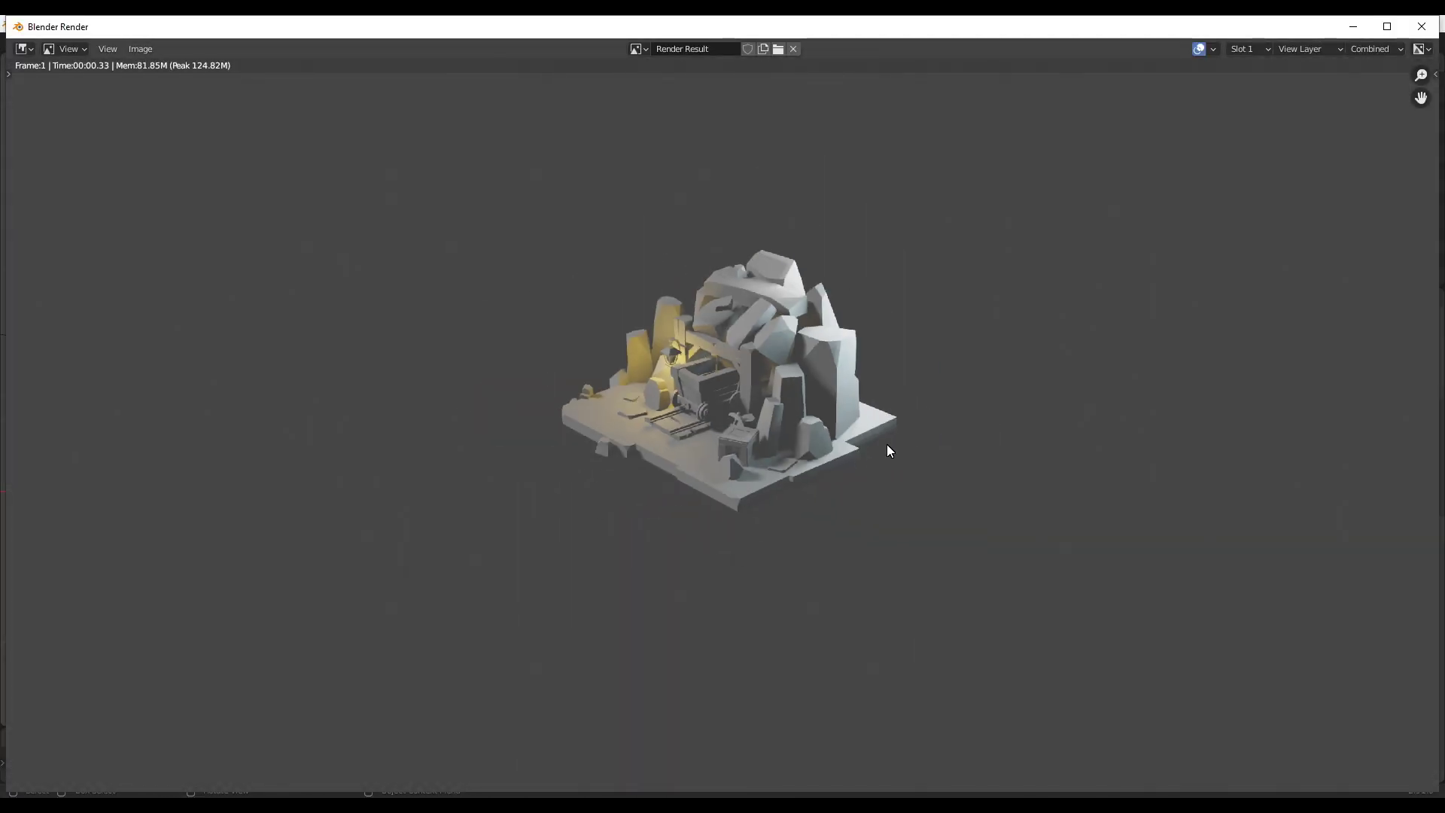
Close the finished test render and select the scene's camera
{"action": "scroll", "coordinate": [877, 425], "scroll_direction": "up", "scroll_amount": 1}
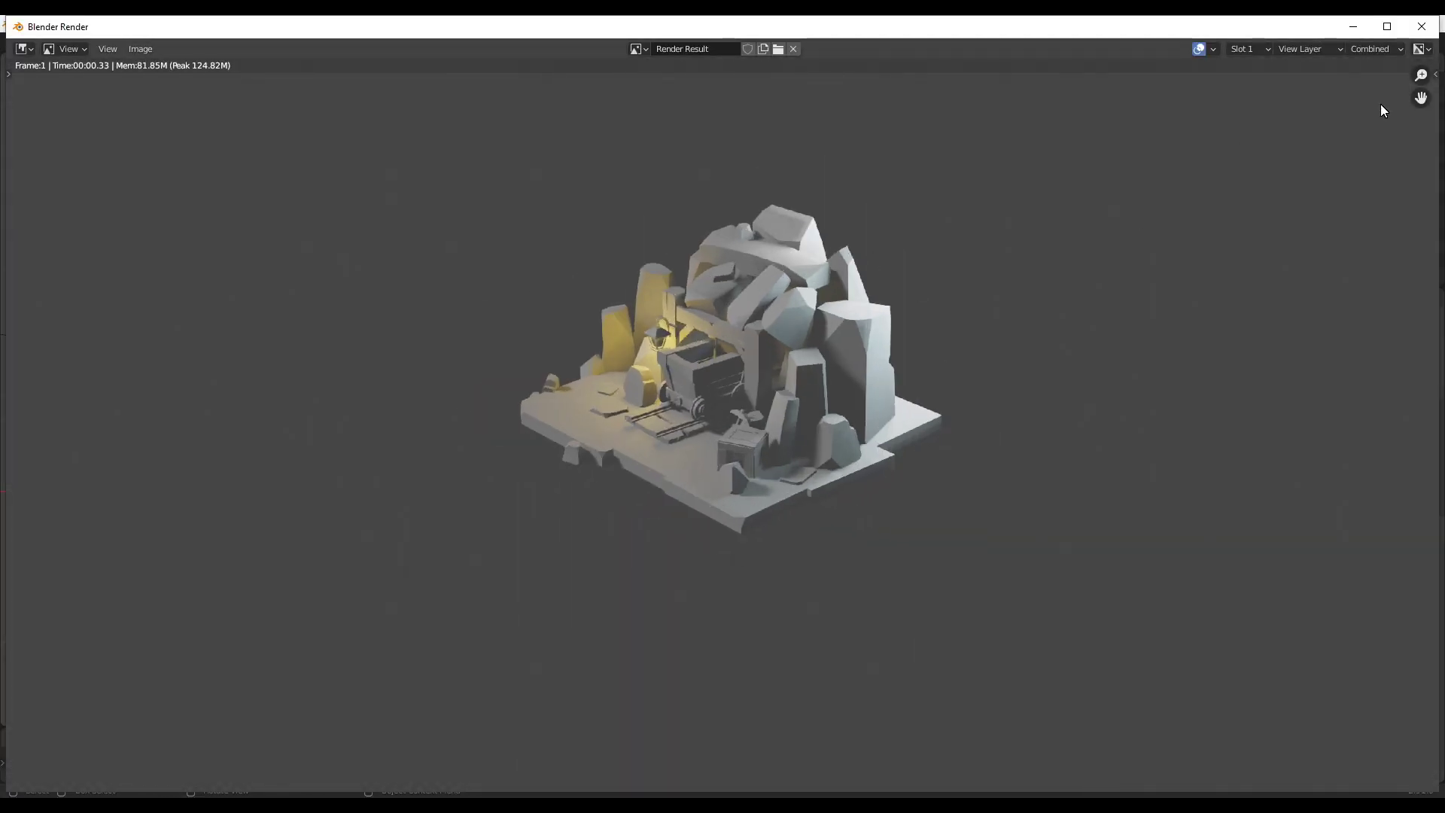
{"action": "left_click", "coordinate": [1423, 33]}
{"action": "middle_click_drag", "start_coordinate": [932, 478], "coordinate": [964, 479]}
{"action": "scroll", "coordinate": [992, 482], "scroll_direction": "up", "scroll_amount": 3}
{"action": "scroll", "coordinate": [913, 518], "scroll_direction": "down", "scroll_amount": 6}
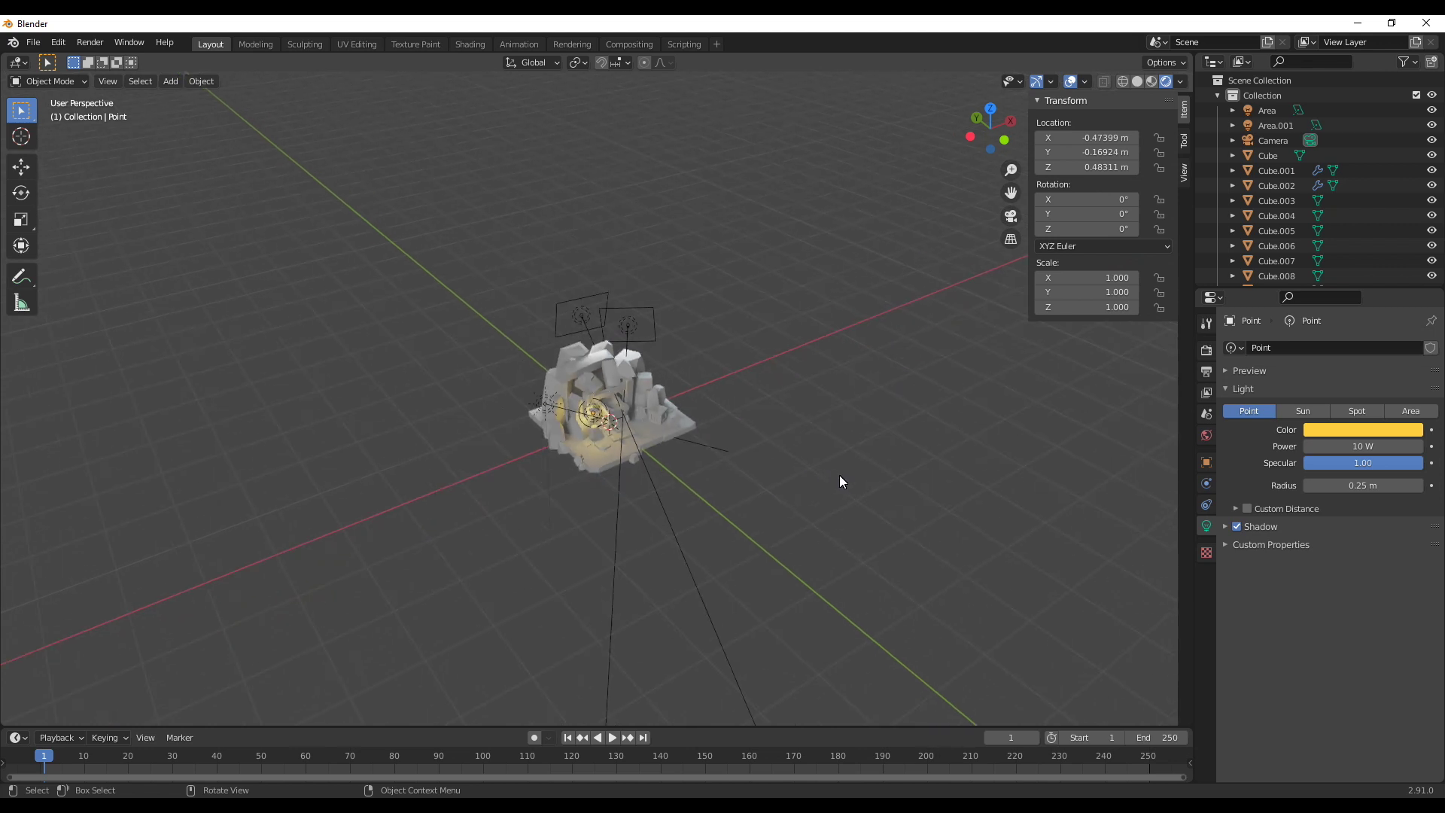
{"action": "middle_click_drag", "start_coordinate": [839, 475], "coordinate": [827, 374]}
{"action": "left_click", "coordinate": [826, 371]}
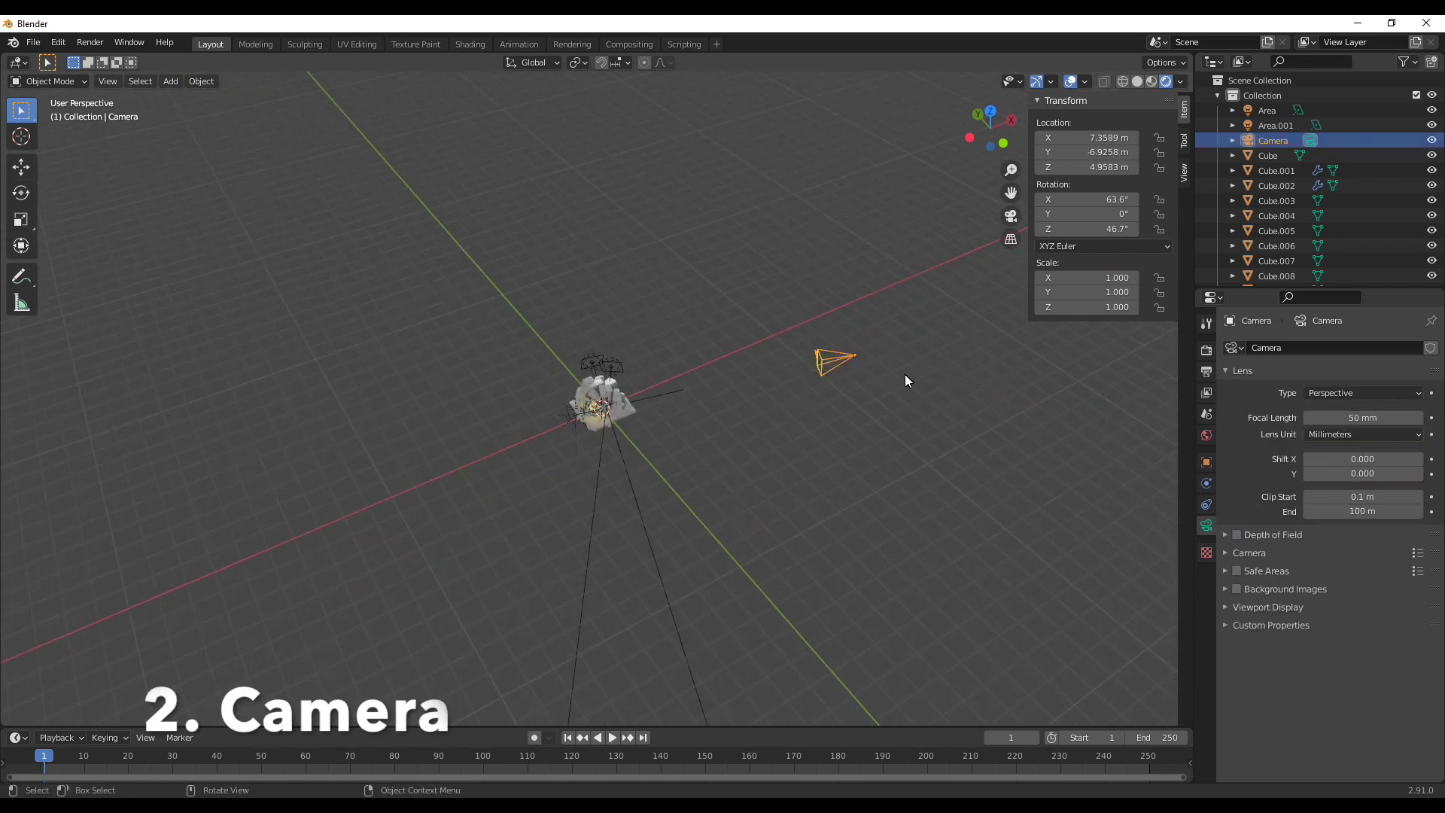
Split the 3D viewport into two side-by-side views, one from the top and the other through the camera
{"action": "left_click_drag", "start_coordinate": [1159, 719], "coordinate": [670, 715]}
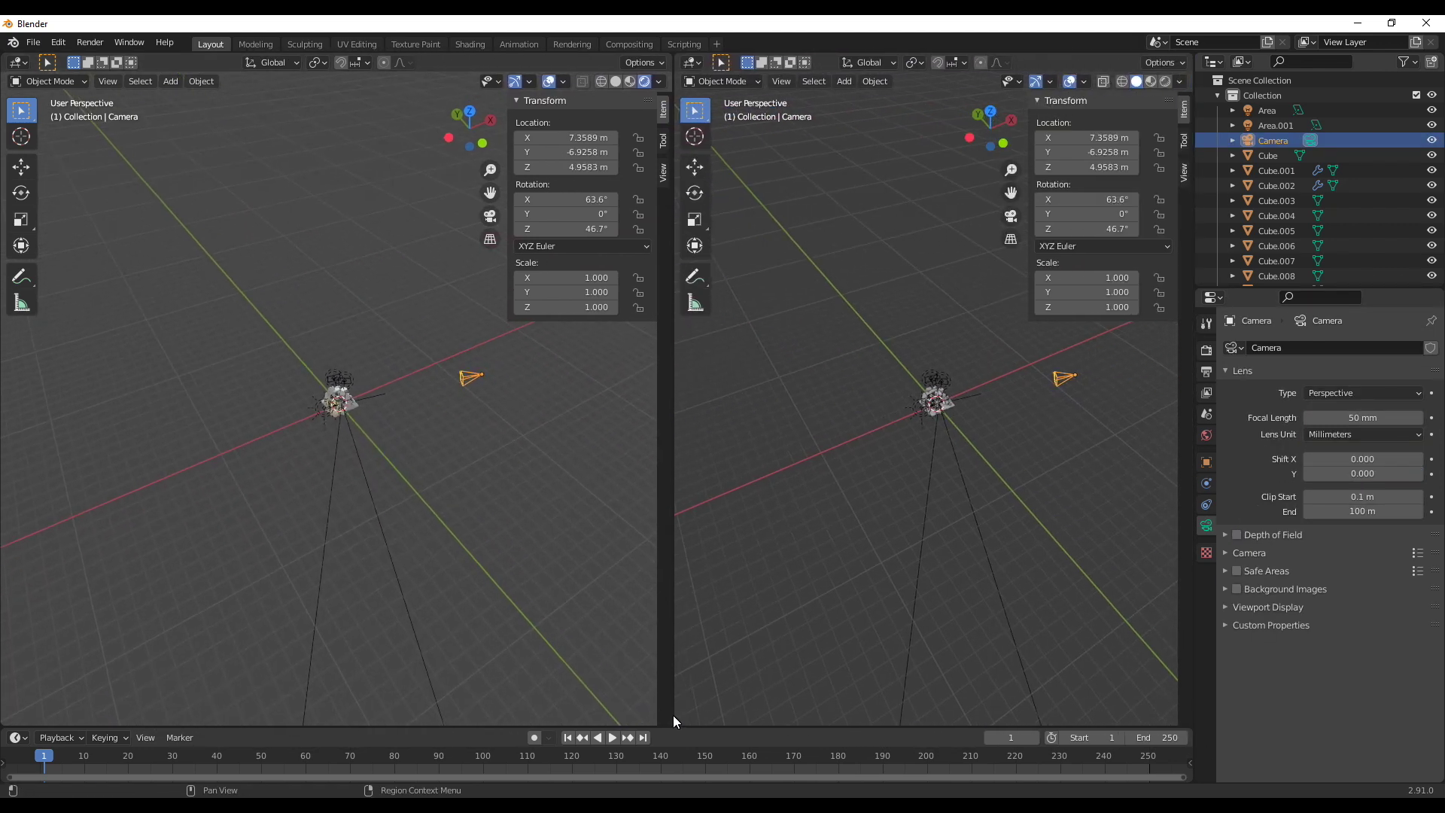
{"action": "scroll", "coordinate": [999, 566], "scroll_direction": "up", "scroll_amount": 1}
{"action": "left_click", "coordinate": [999, 566]}
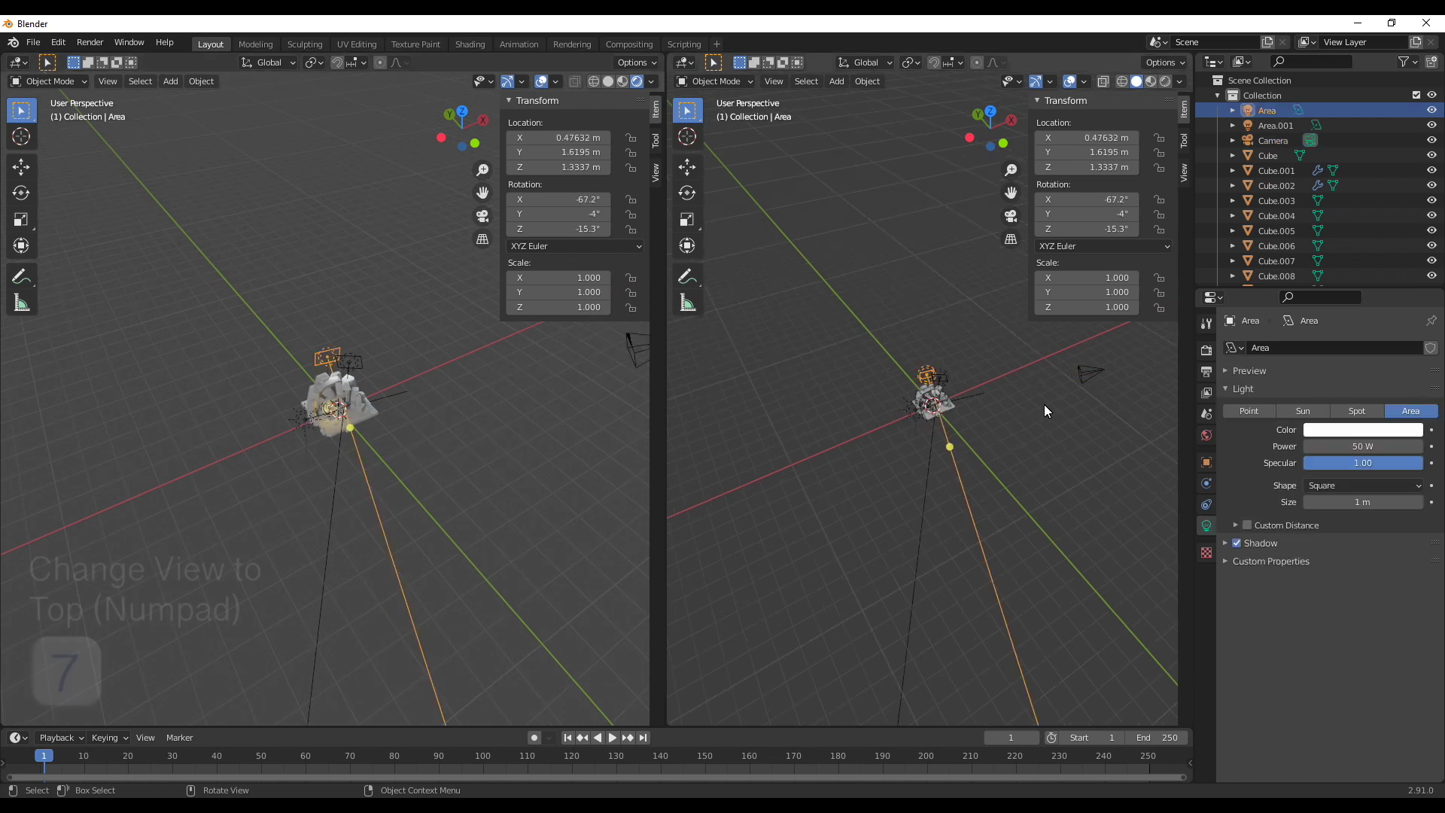
{"action": "left_click", "coordinate": [1083, 375]}
{"action": "key", "text": "KP_0"}
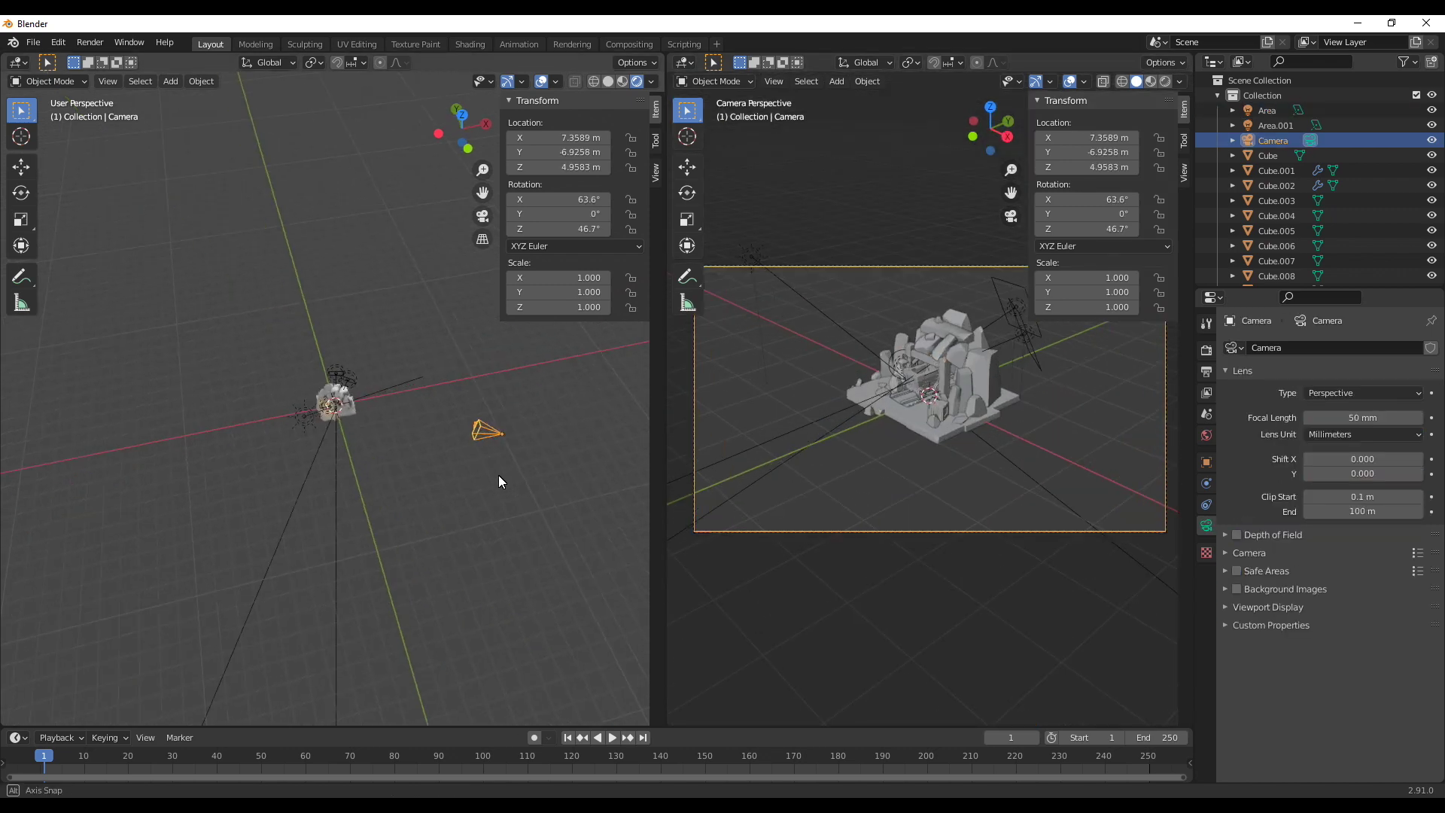
{"action": "key", "text": "KP_7"}
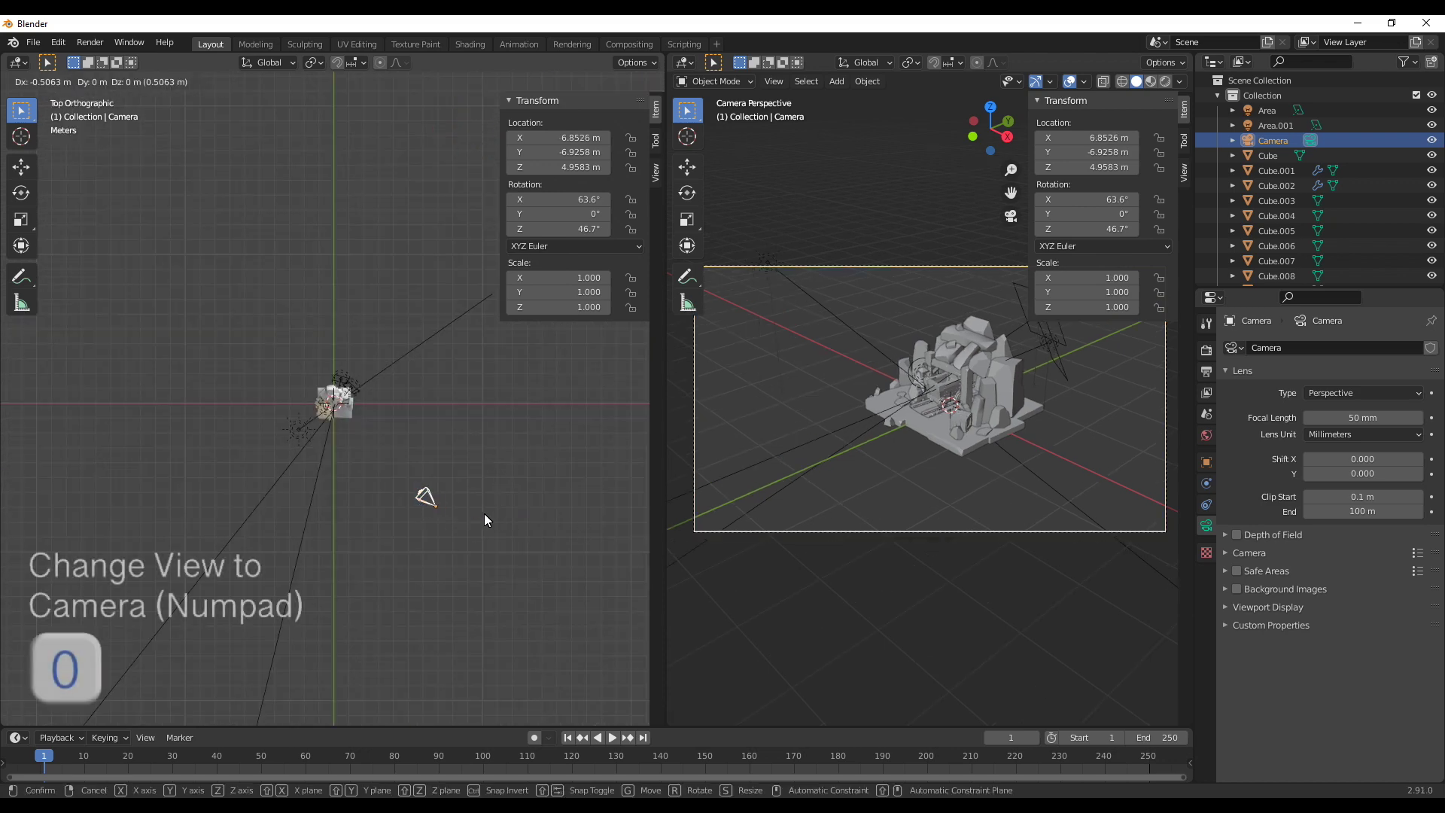
Move the camera to about X -4.29 m, Y -6.07 m and turn it to a Z rotation of about -35.2° facing the mine
{"action": "key", "text": "g"}
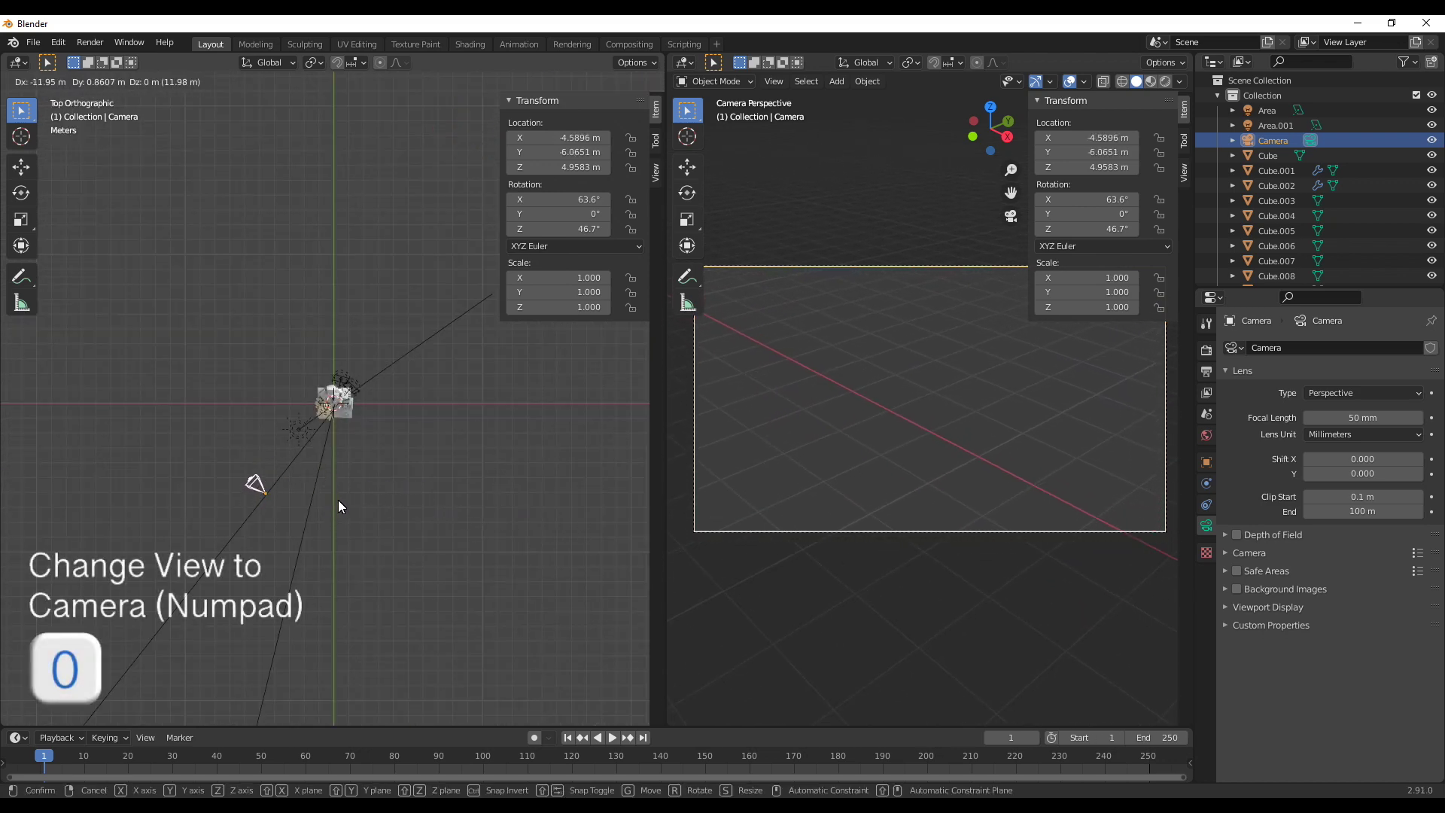
{"action": "left_click", "coordinate": [340, 498]}
{"action": "key", "text": "r"}
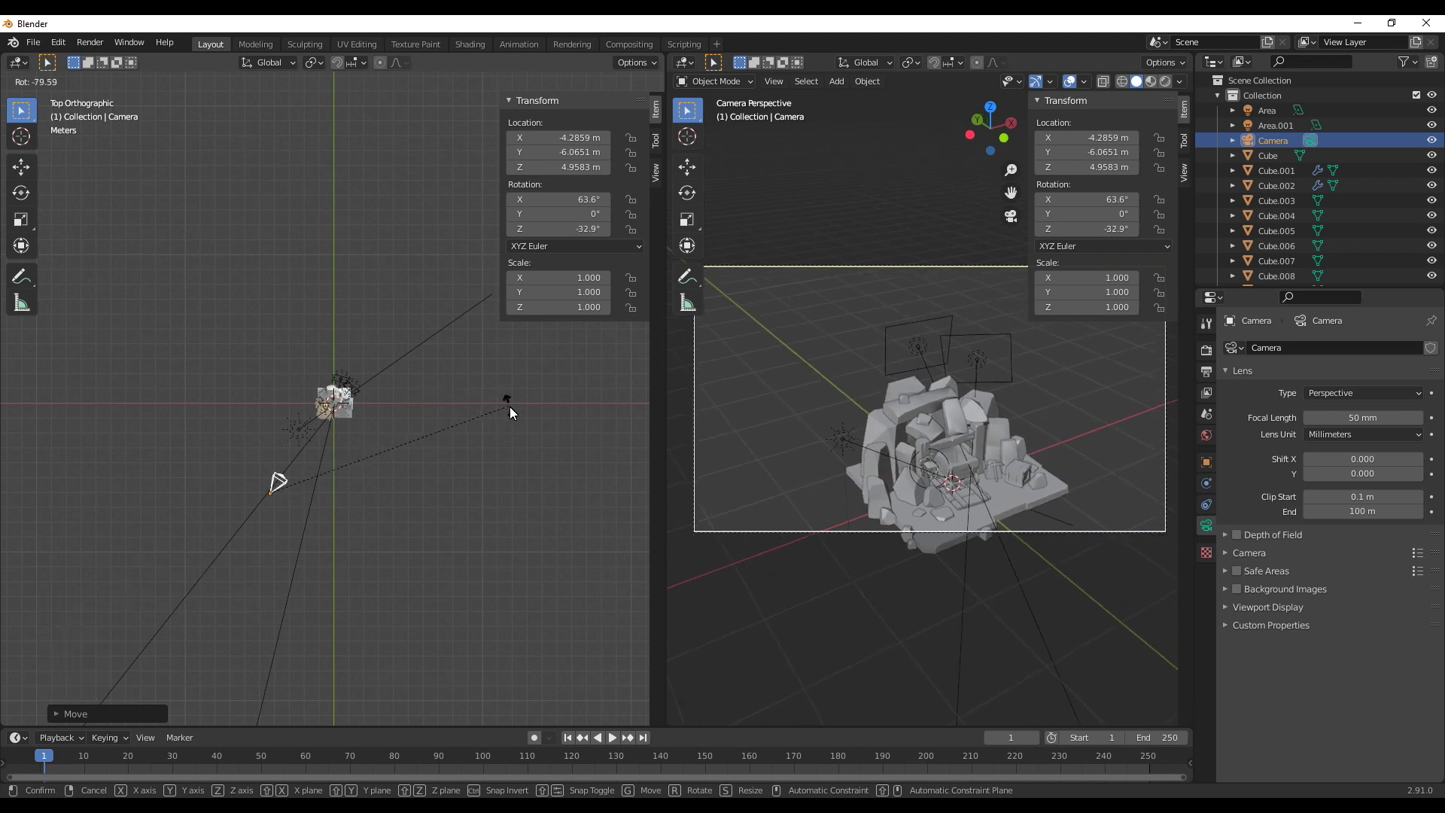
{"action": "left_click", "coordinate": [480, 374]}
Bring the camera closer at about X -3.58 m, Y -5.51 m and lower it to about Z 3.65 m
{"action": "key", "text": "g"}
{"action": "key", "text": "Escape"}
{"action": "key", "text": "g"}
{"action": "key", "text": "z"}
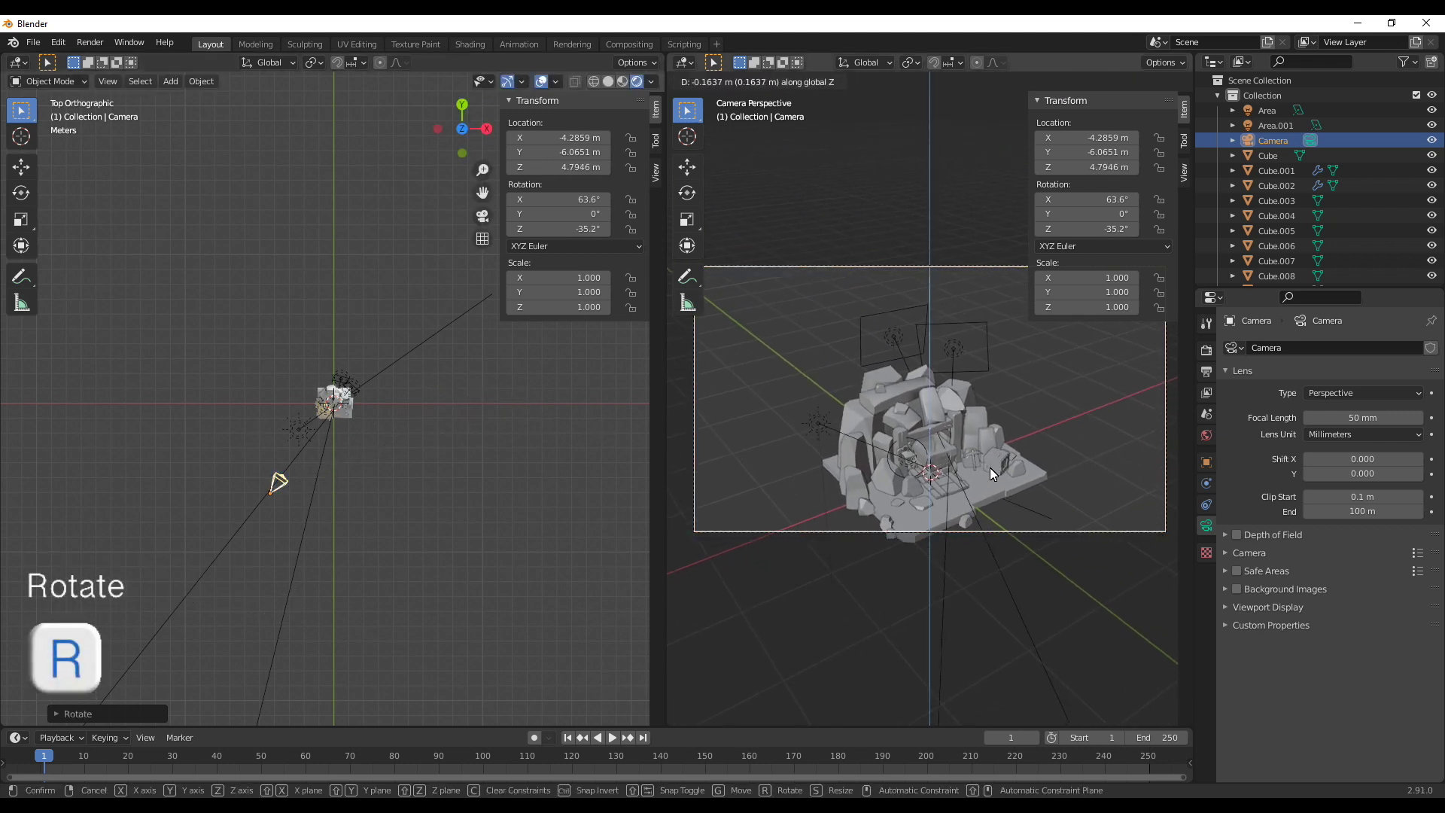
{"action": "left_click", "coordinate": [999, 531]}
{"action": "key", "text": "g"}
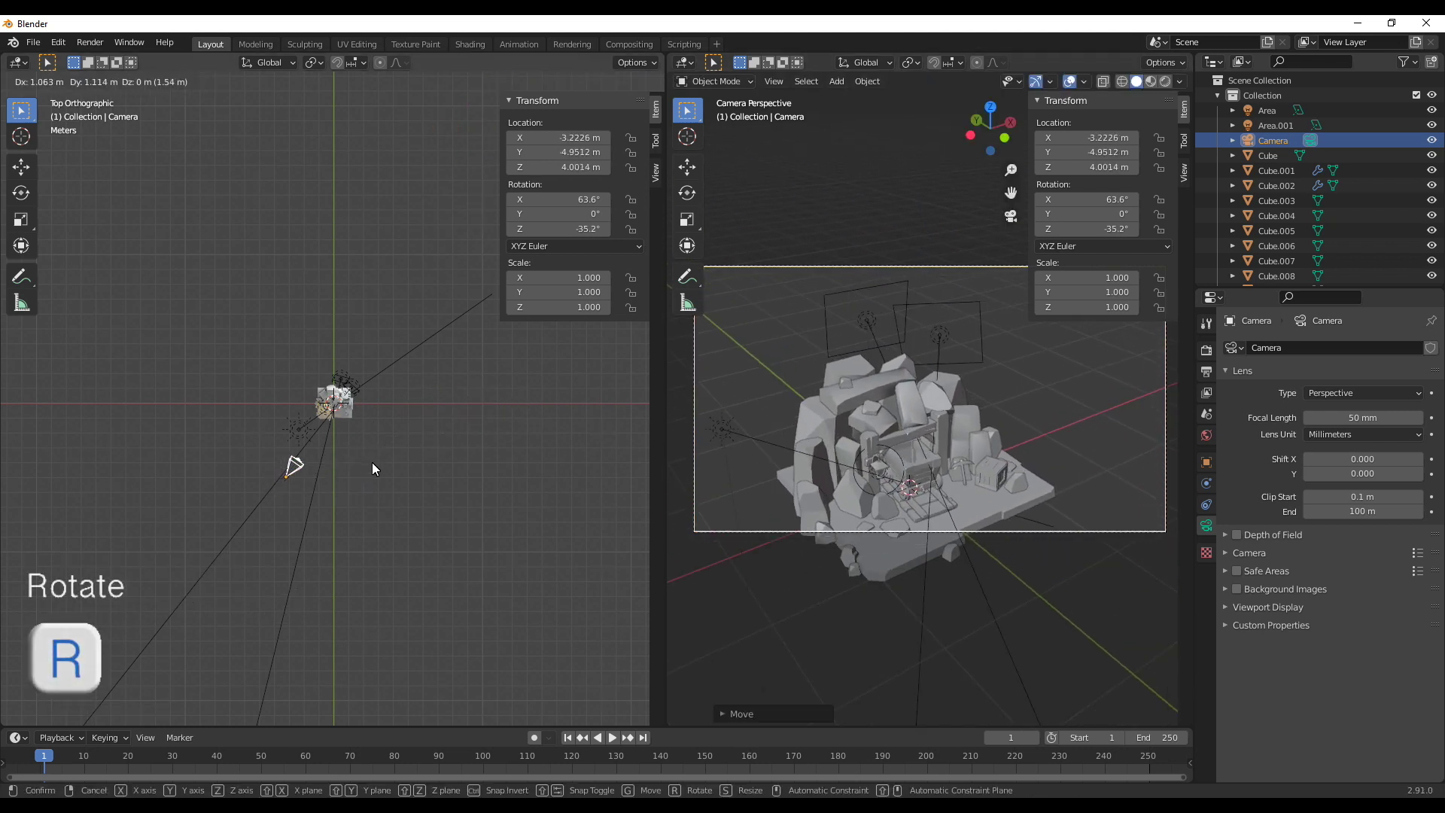
{"action": "left_click", "coordinate": [494, 450]}
{"action": "key", "text": "g"}
{"action": "key", "text": "z"}
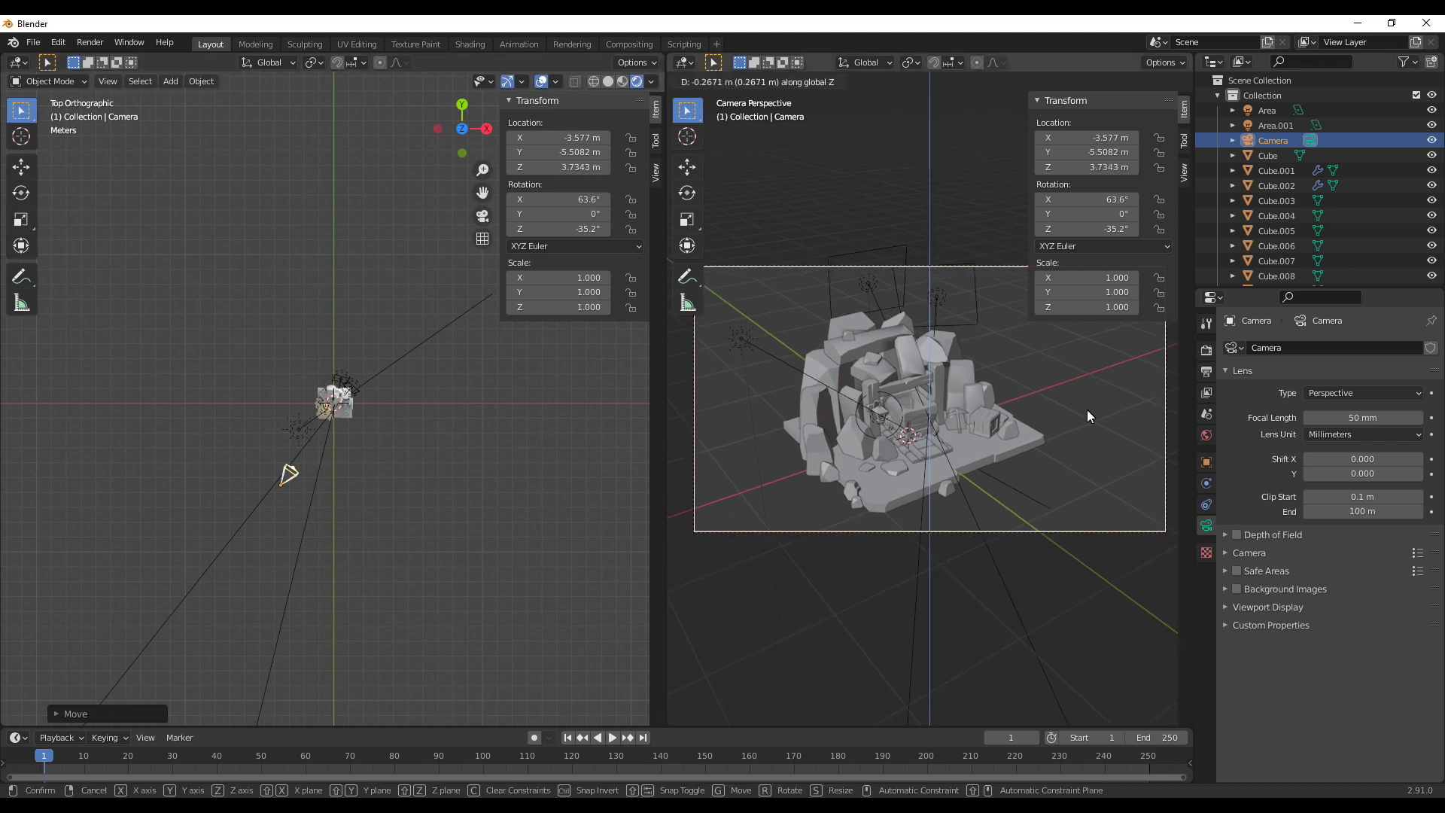
{"action": "left_click", "coordinate": [1086, 409]}
Hide the sidebar in the camera viewport and switch that viewport to rendered shading
{"action": "key", "text": "n"}
{"action": "scroll", "coordinate": [909, 398], "scroll_direction": "up", "scroll_amount": 2}
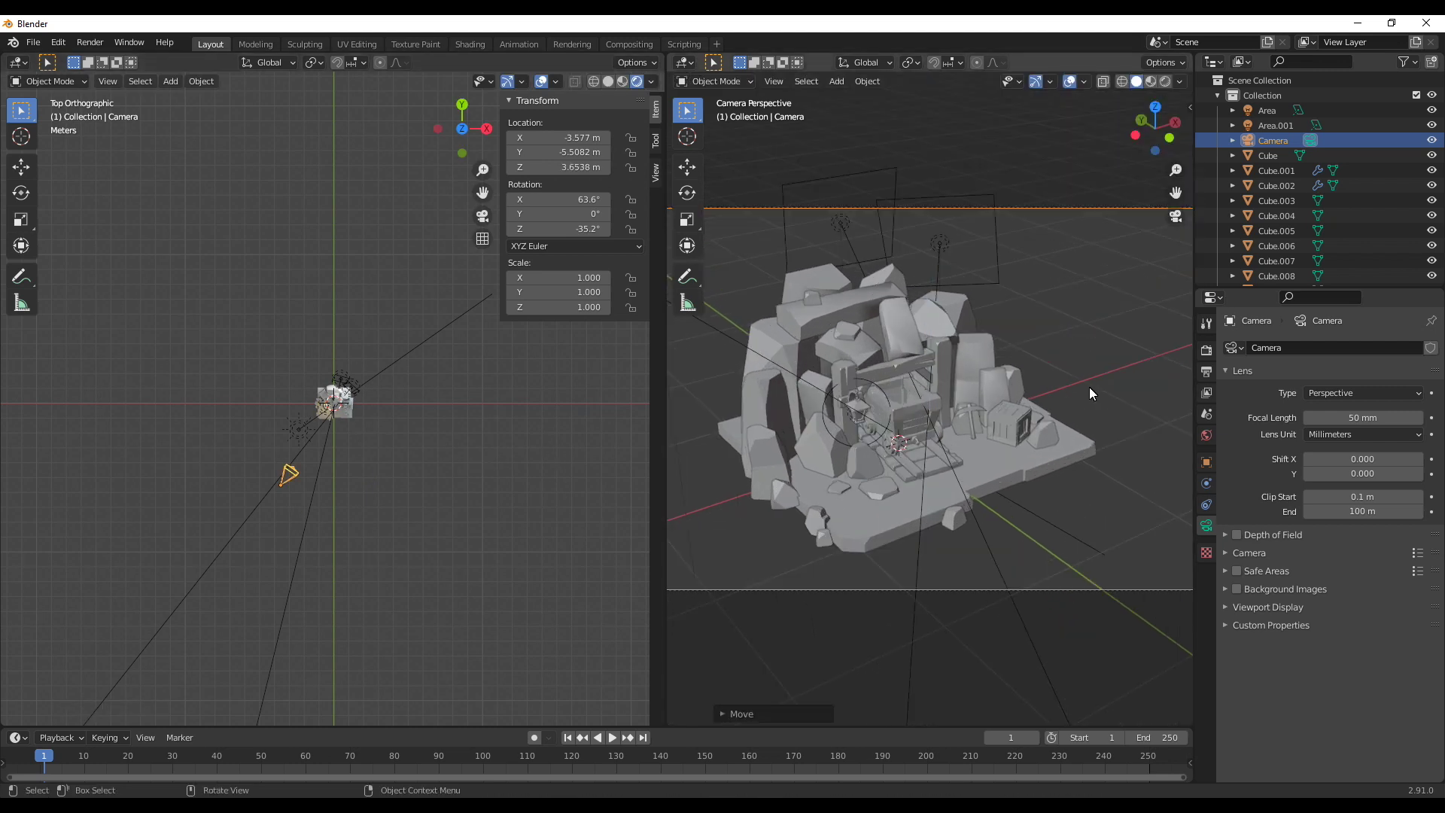
{"action": "scroll", "coordinate": [1090, 387], "scroll_direction": "down", "scroll_amount": 1}
{"action": "left_click", "coordinate": [1164, 81]}
{"action": "scroll", "coordinate": [902, 423], "scroll_direction": "down", "scroll_amount": 2}
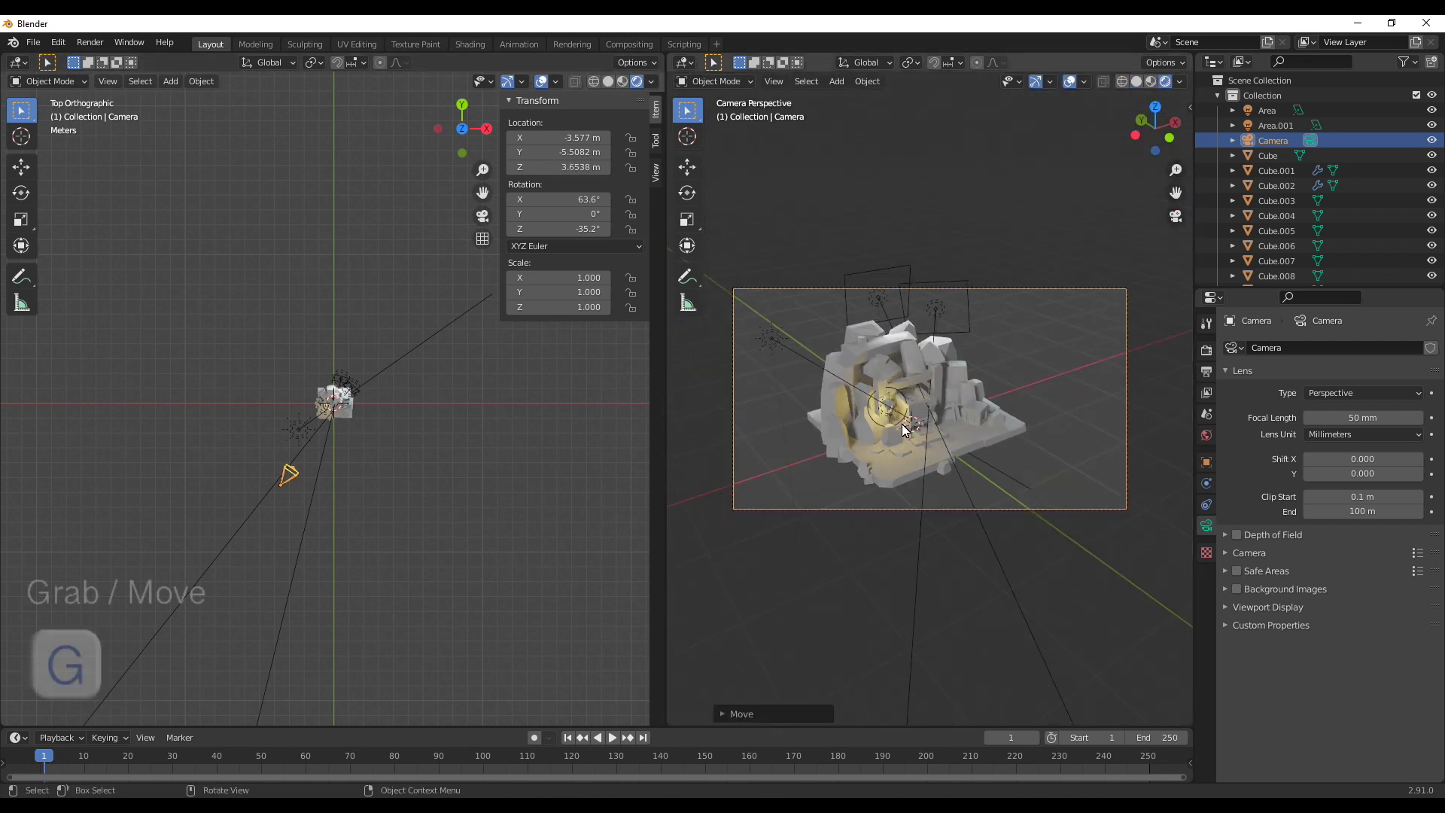
{"action": "scroll", "coordinate": [903, 429], "scroll_direction": "up", "scroll_amount": 1}
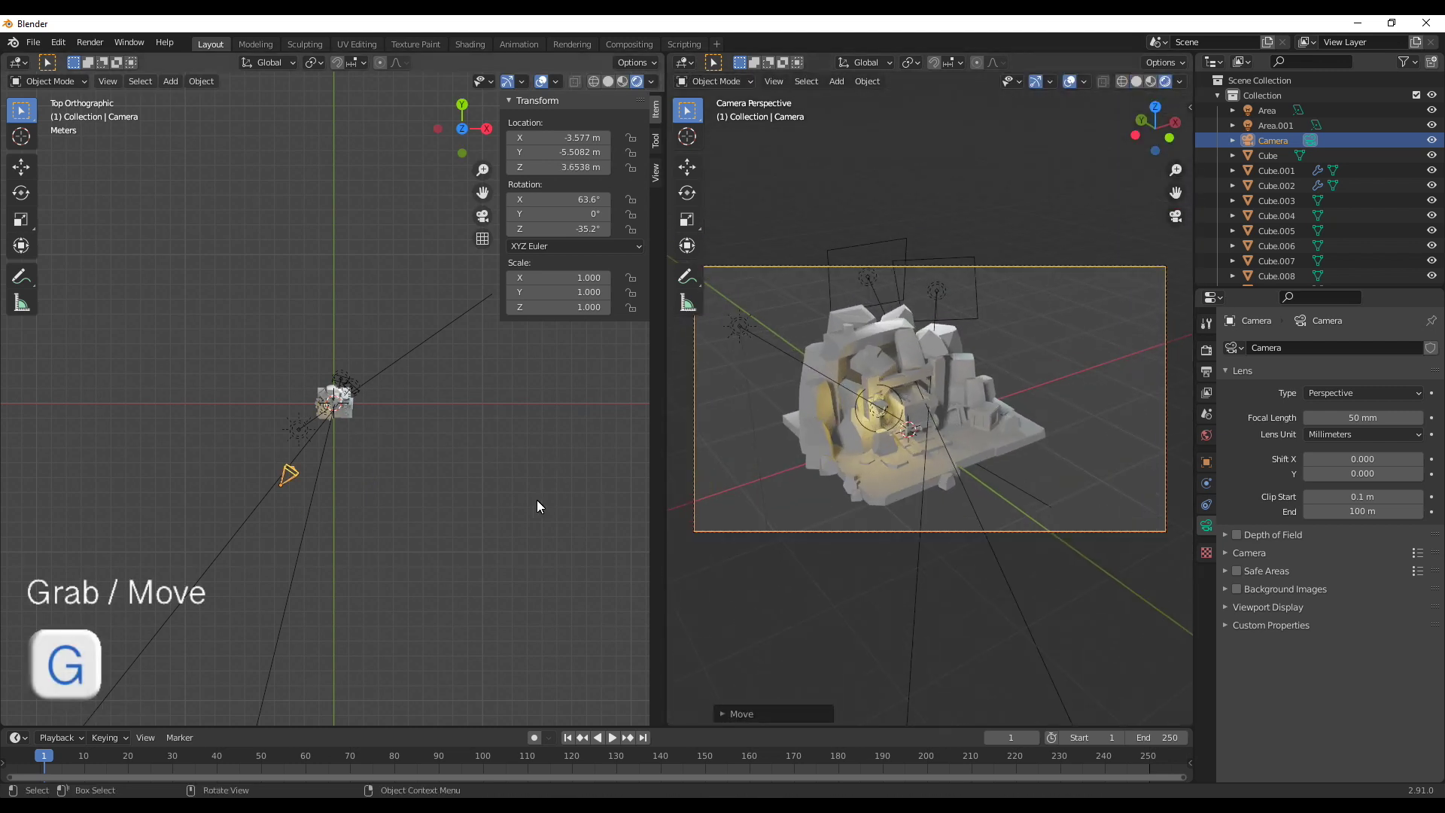
Refine the framing by moving the camera to about X -3.28 m, Y -5.05 m, Z 3.28 m
{"action": "key", "text": "g"}
{"action": "left_click", "coordinate": [344, 477]}
{"action": "key", "text": "g"}
{"action": "key", "text": "z"}
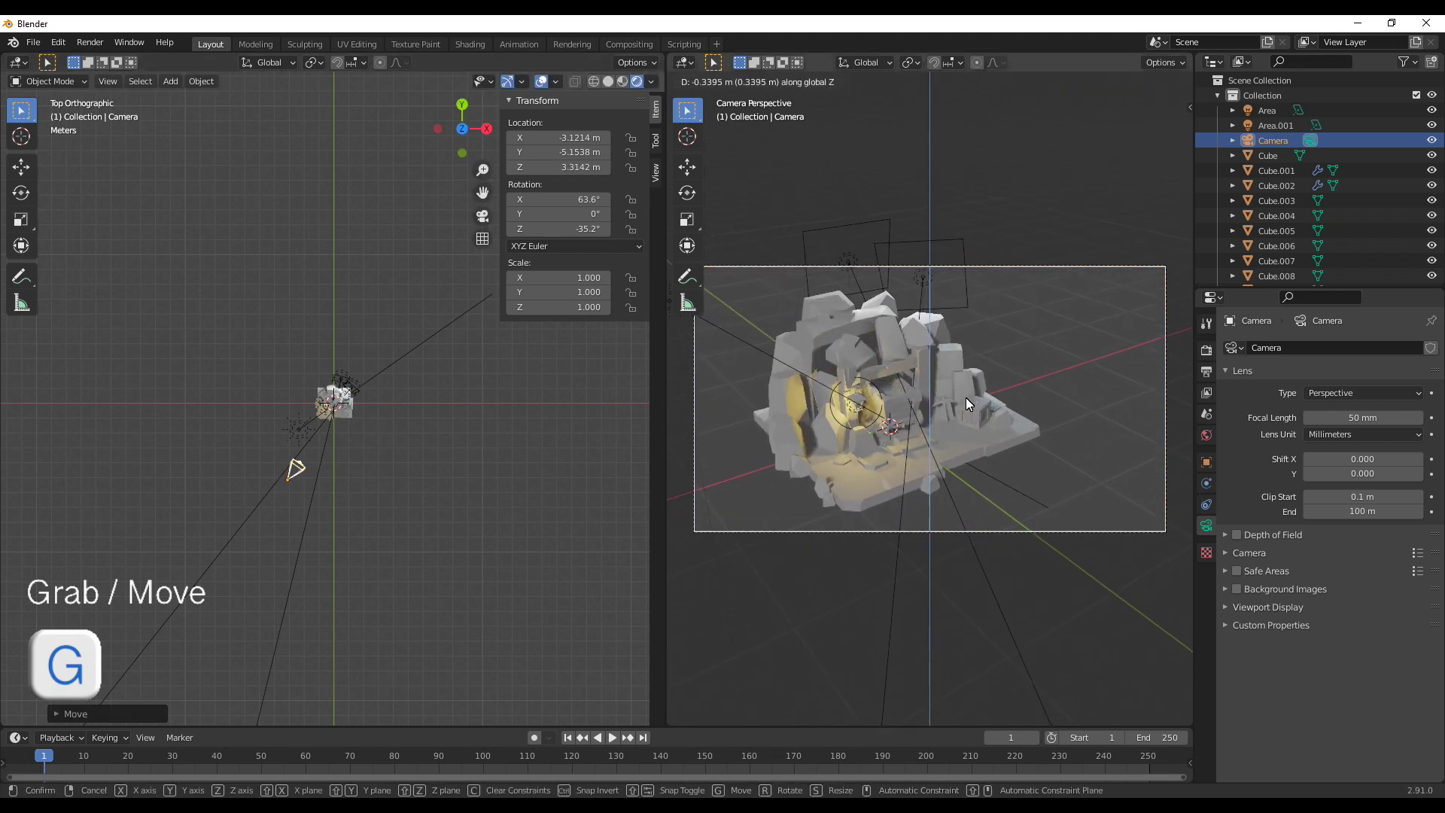
{"action": "left_click", "coordinate": [964, 399]}
{"action": "key", "text": "g"}
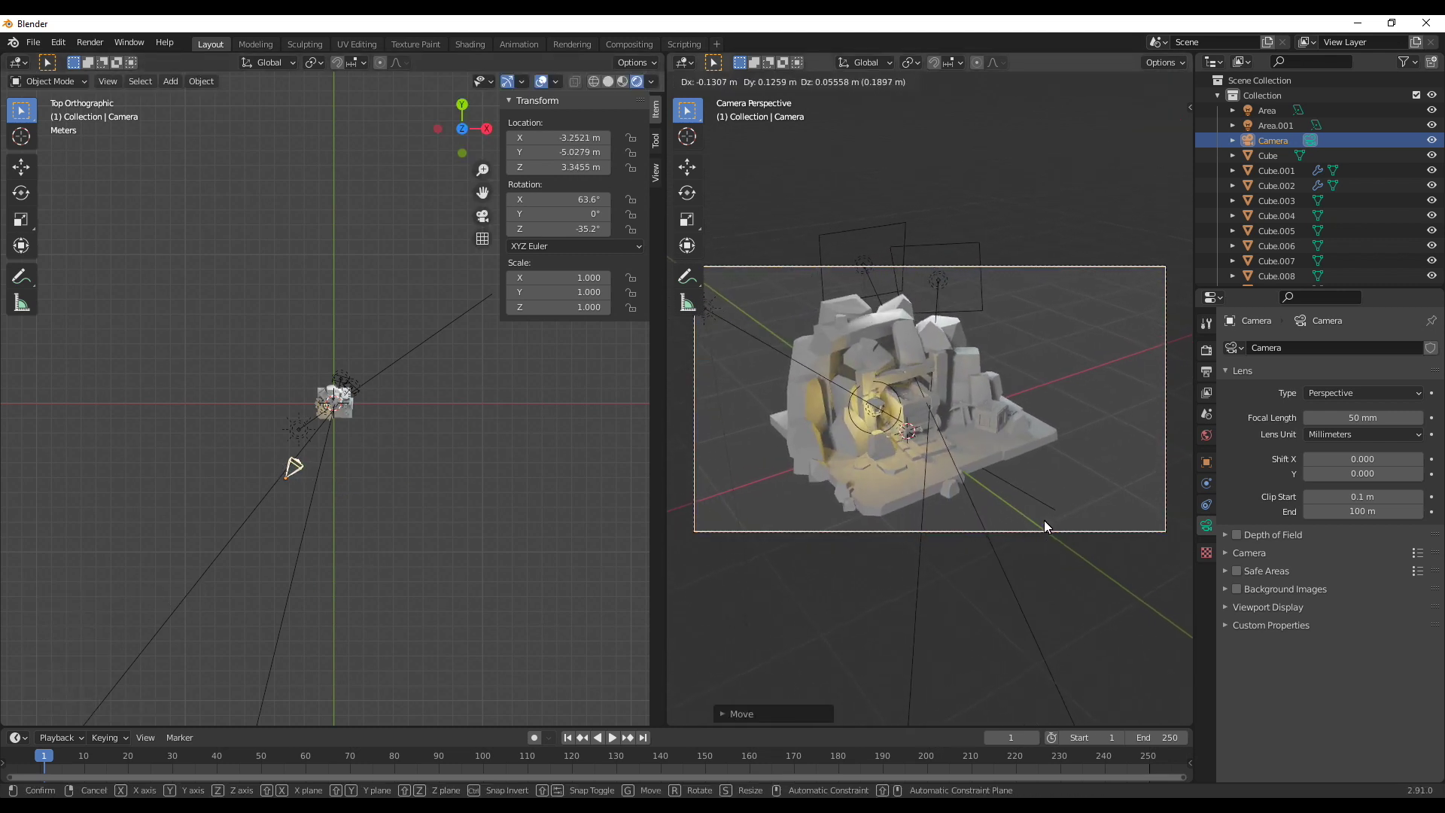
{"action": "left_click", "coordinate": [1041, 529]}
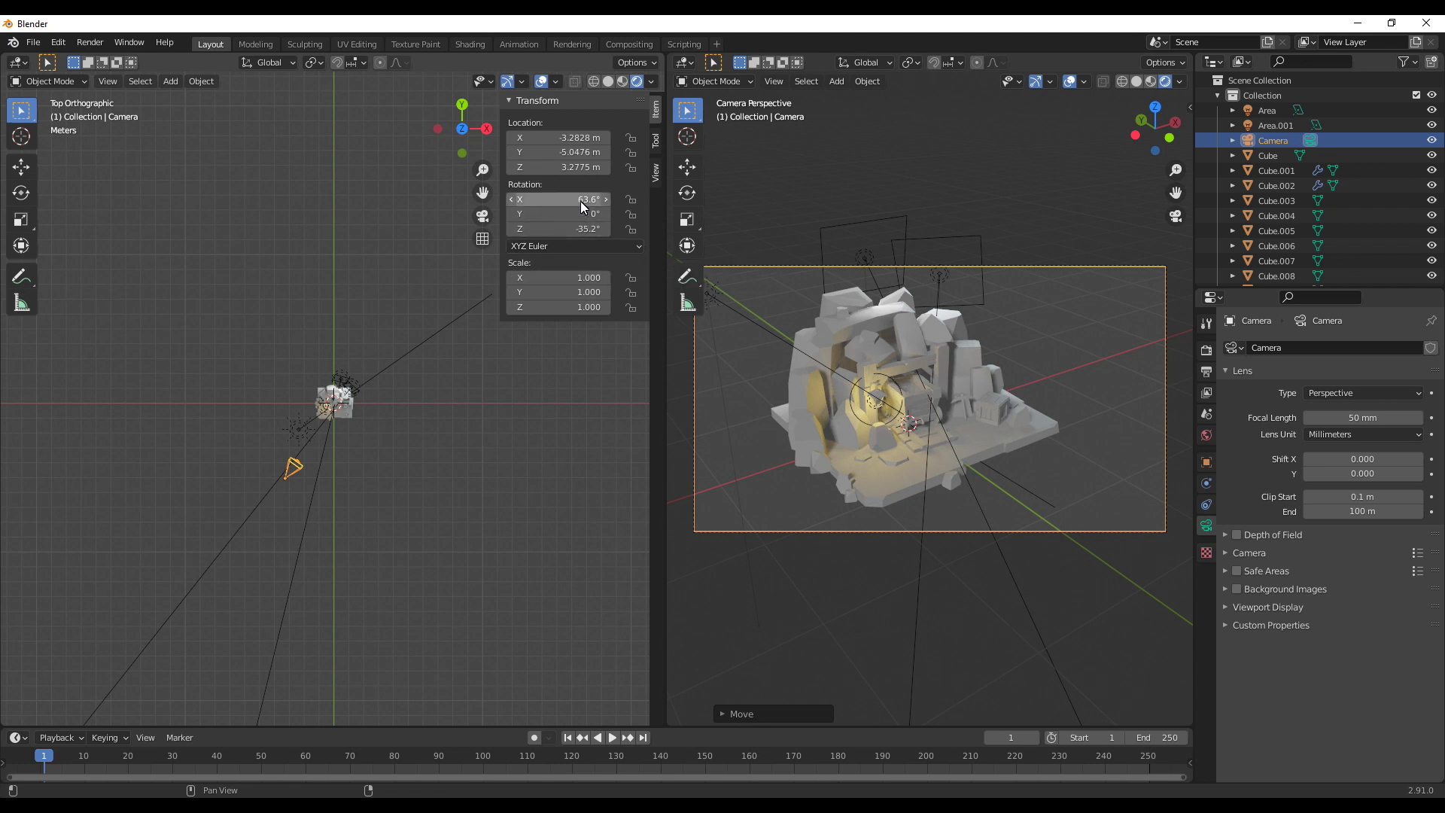
Tilt the camera to an X rotation of 68° and lower it along Z to re-centre the mine in the frame
{"action": "left_click_drag", "start_coordinate": [580, 201], "coordinate": [596, 208]}
{"action": "key", "text": "g"}
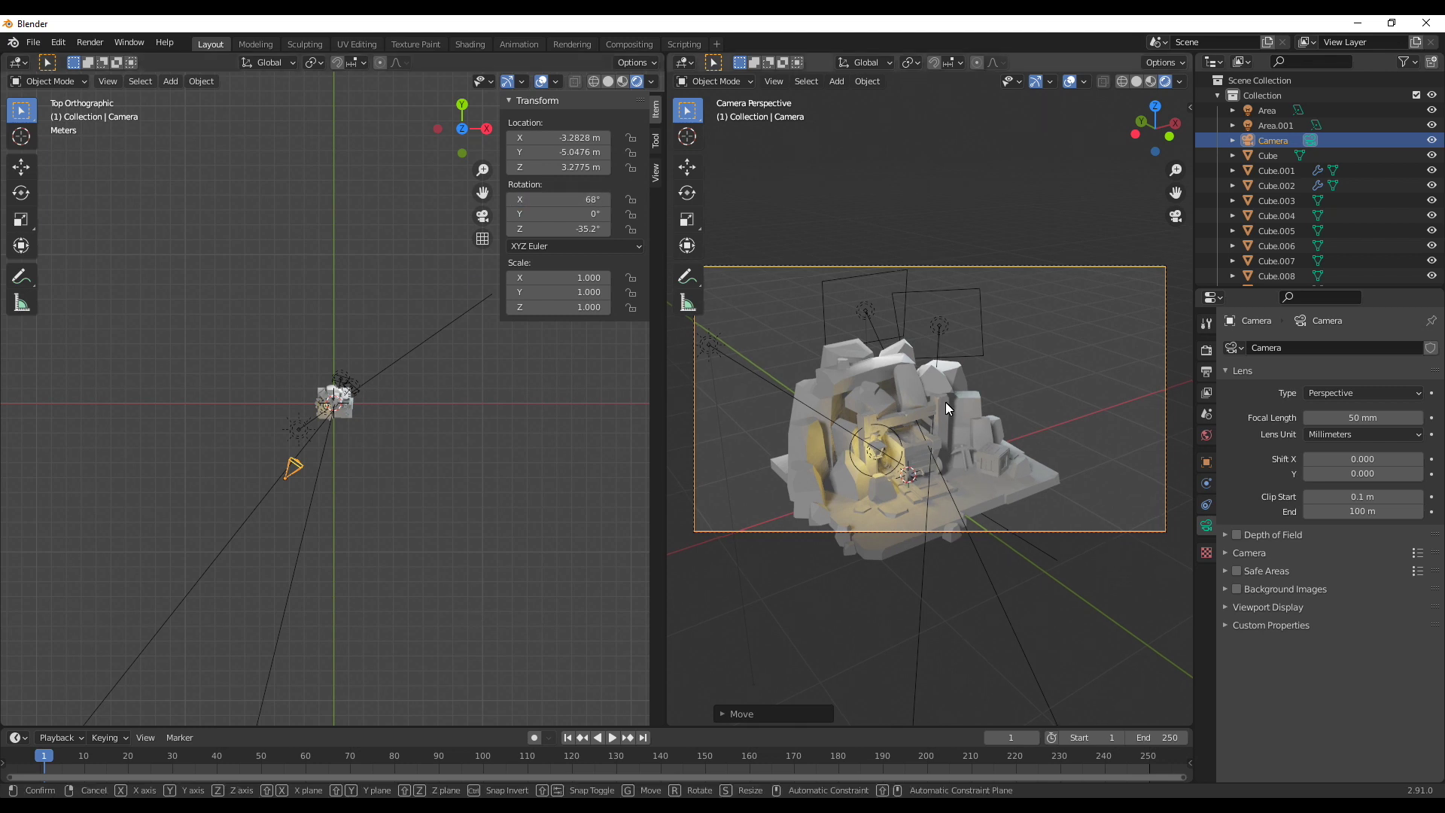
{"action": "left_click", "coordinate": [951, 450]}
{"action": "key", "text": "g"}
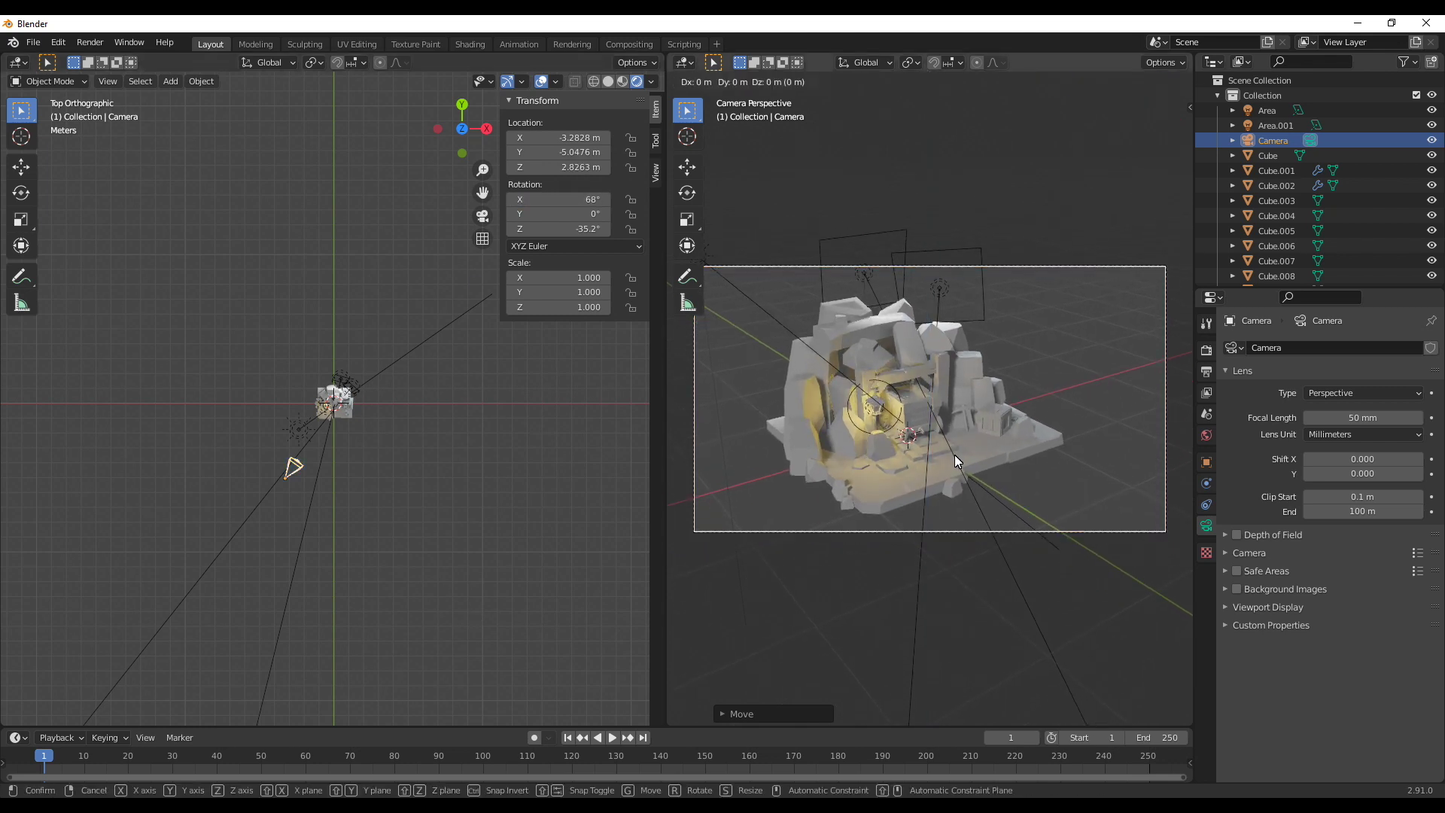
{"action": "key", "text": "z"}
{"action": "left_click", "coordinate": [954, 472]}
Move the camera nearer to the mine, at about X -2.96 m, Y -4.61 m, Z 2.55 m
{"action": "key", "text": "g"}
{"action": "left_click", "coordinate": [536, 495]}
{"action": "key", "text": "g"}
{"action": "key", "text": "z"}
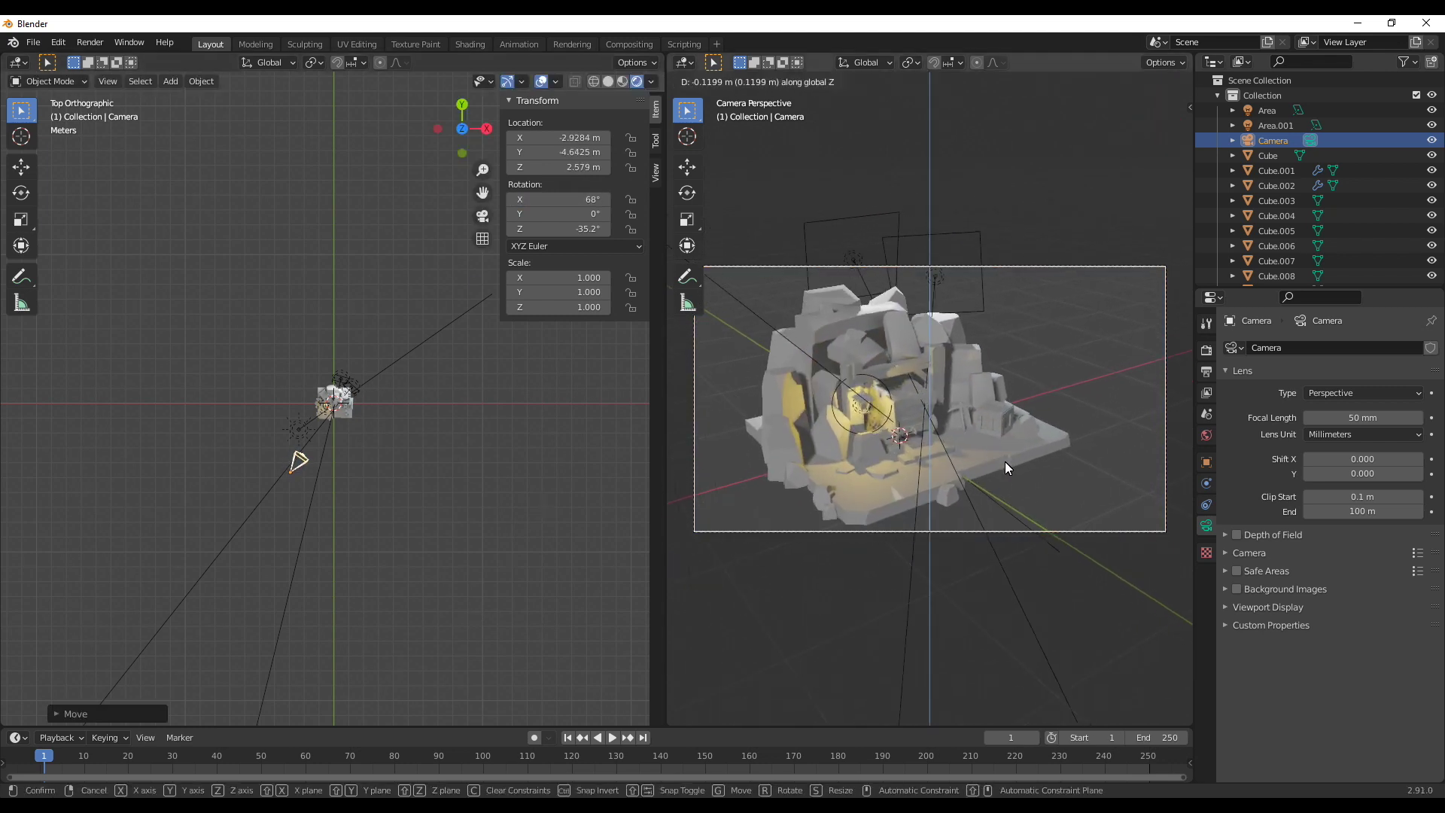
{"action": "left_click", "coordinate": [1005, 466]}
{"action": "key", "text": "g"}
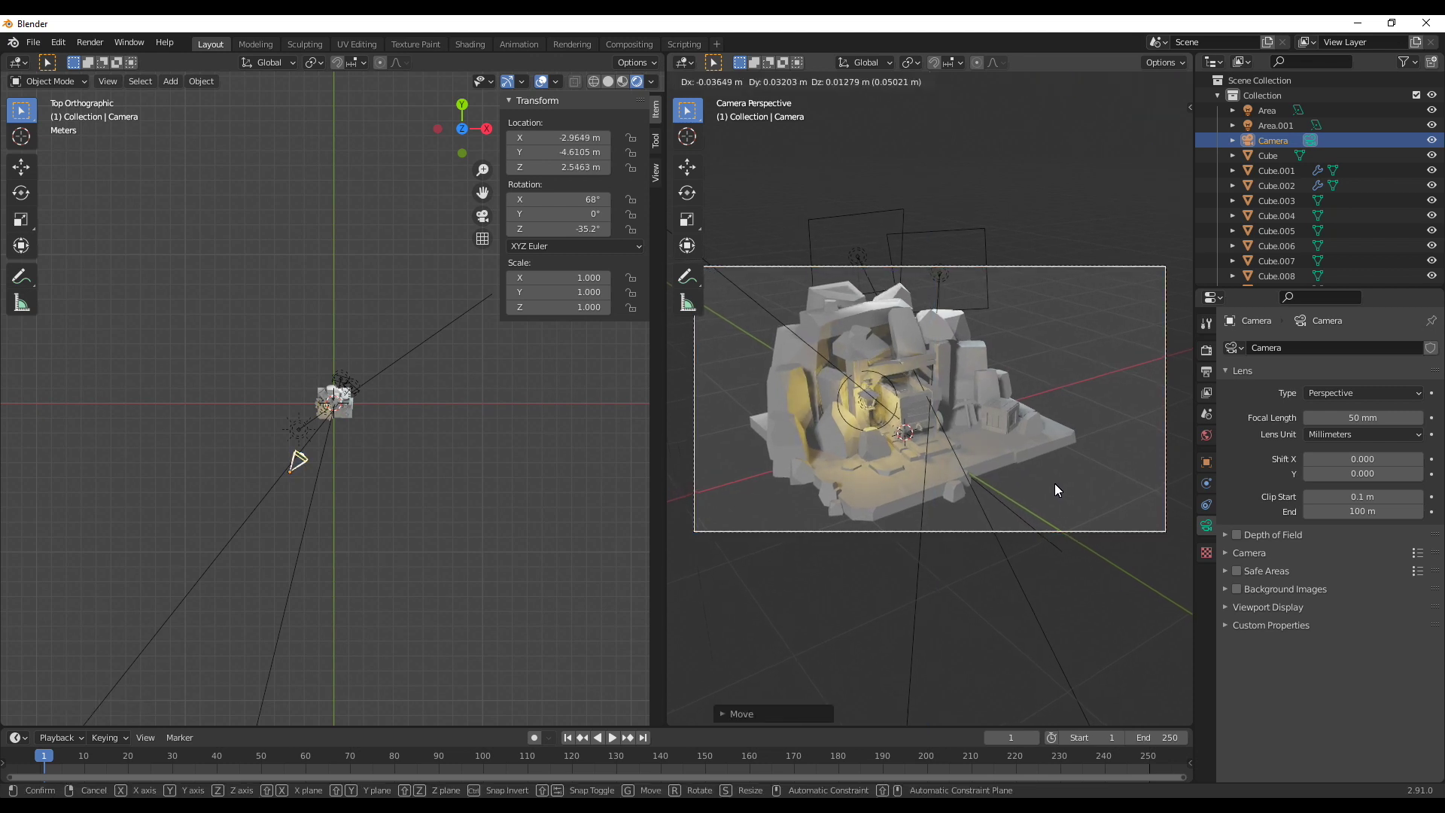
{"action": "left_click", "coordinate": [1054, 484]}
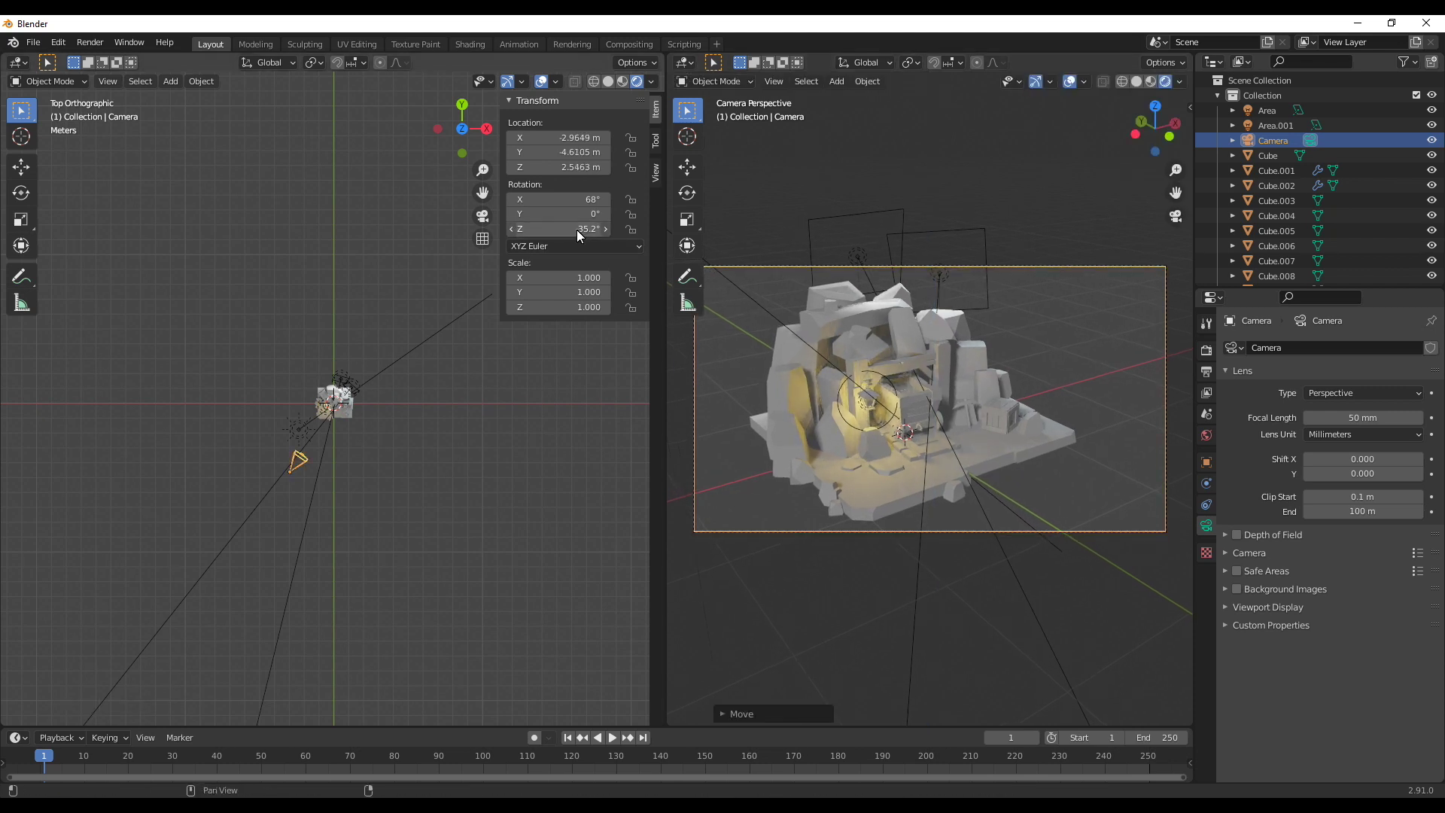
Turn the camera to a Z rotation of about -24.8° and shift it to about X -2.09 m, Y -5.05 m, Z 2.57 m
{"action": "left_click_drag", "start_coordinate": [577, 229], "coordinate": [621, 247]}
{"action": "key", "text": "g"}
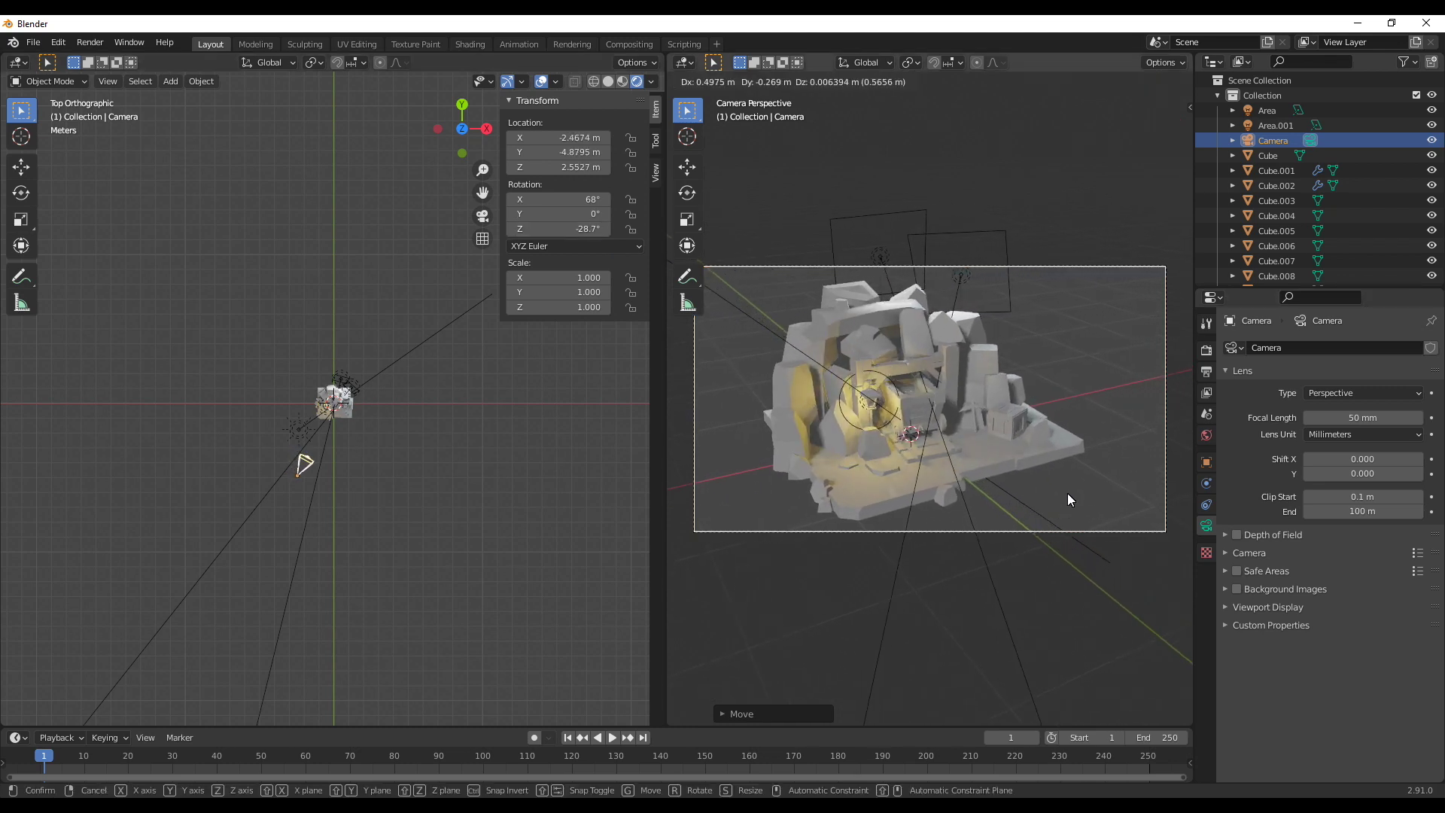
{"action": "left_click", "coordinate": [1070, 494]}
{"action": "left_click_drag", "start_coordinate": [594, 225], "coordinate": [612, 236]}
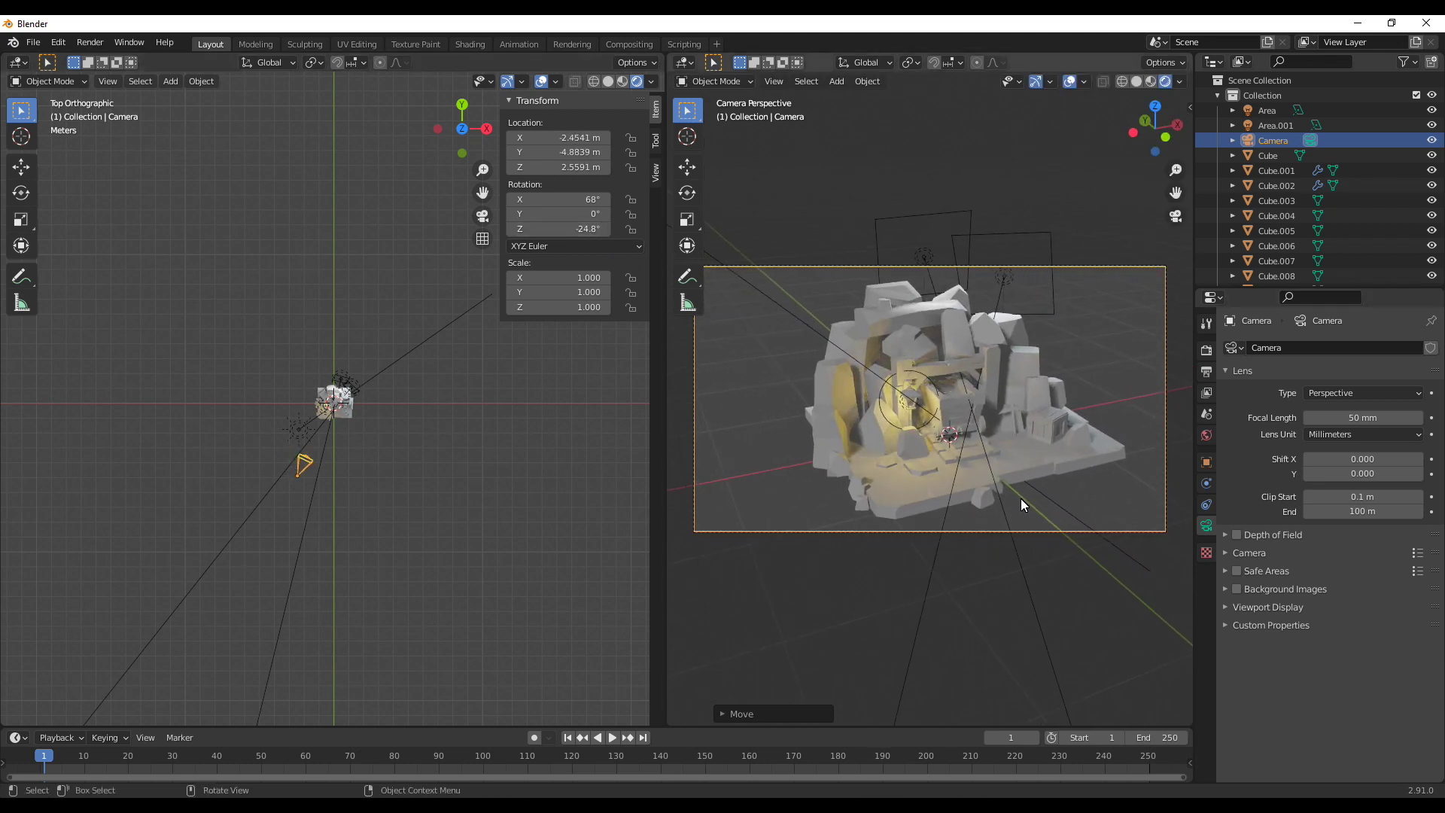
{"action": "key", "text": "g"}
{"action": "left_click", "coordinate": [1064, 498]}
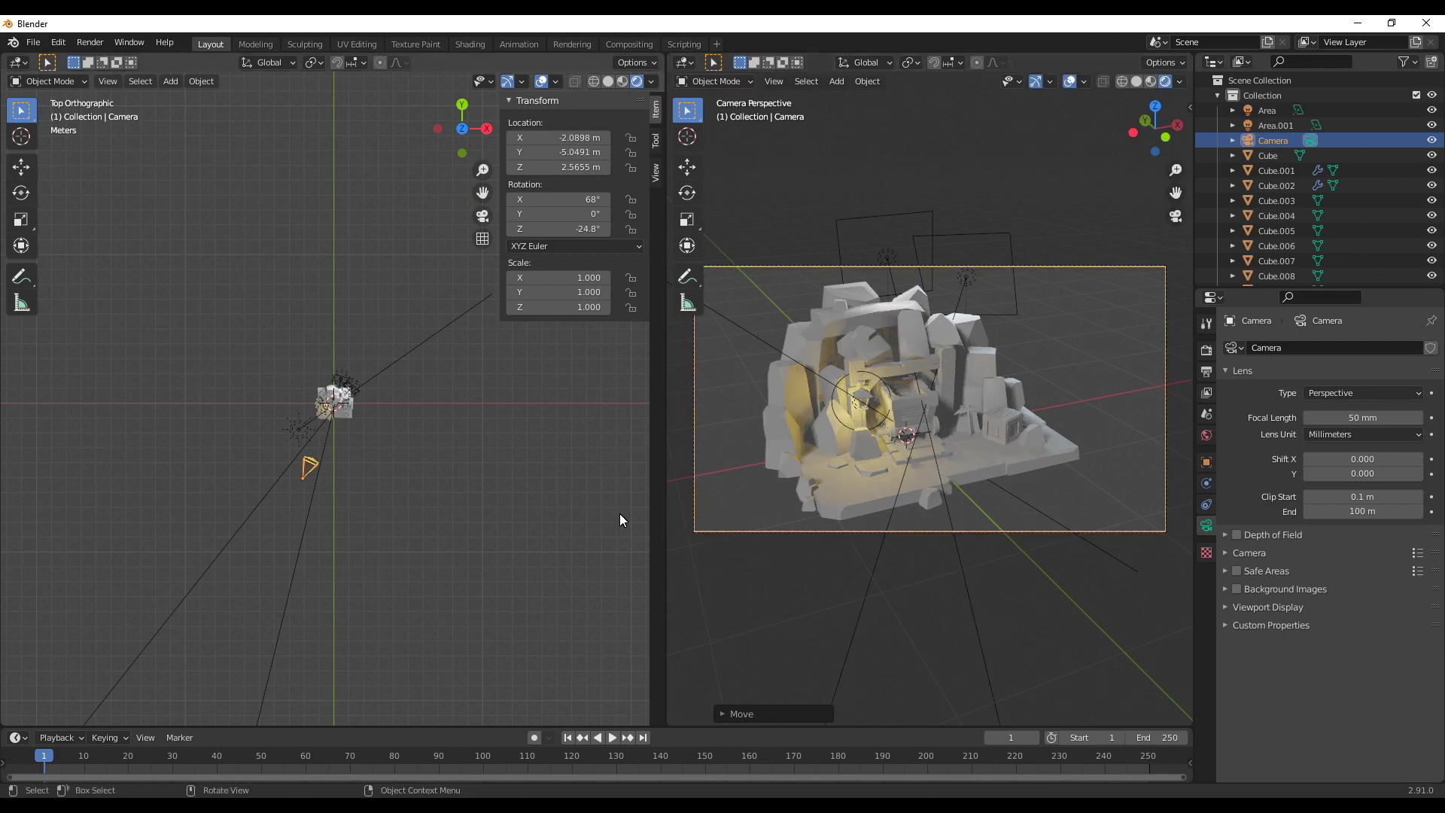
Render an image to check the new camera framing and close the result
{"action": "key", "text": "F12"}
{"action": "scroll", "coordinate": [948, 465], "scroll_direction": "down", "scroll_amount": 3}
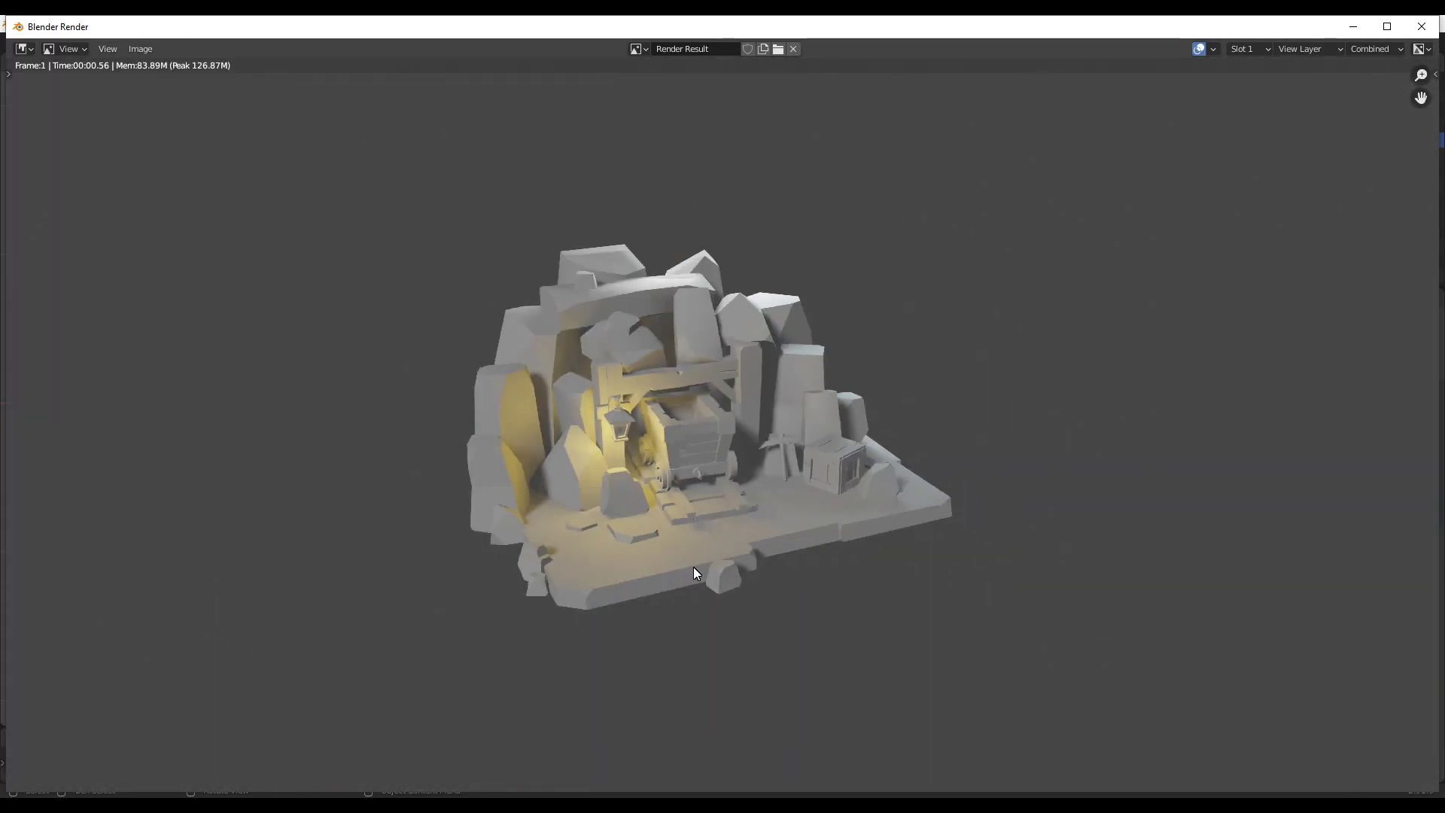
{"action": "scroll", "coordinate": [922, 491], "scroll_direction": "up", "scroll_amount": 1}
{"action": "left_click", "coordinate": [1409, 35]}
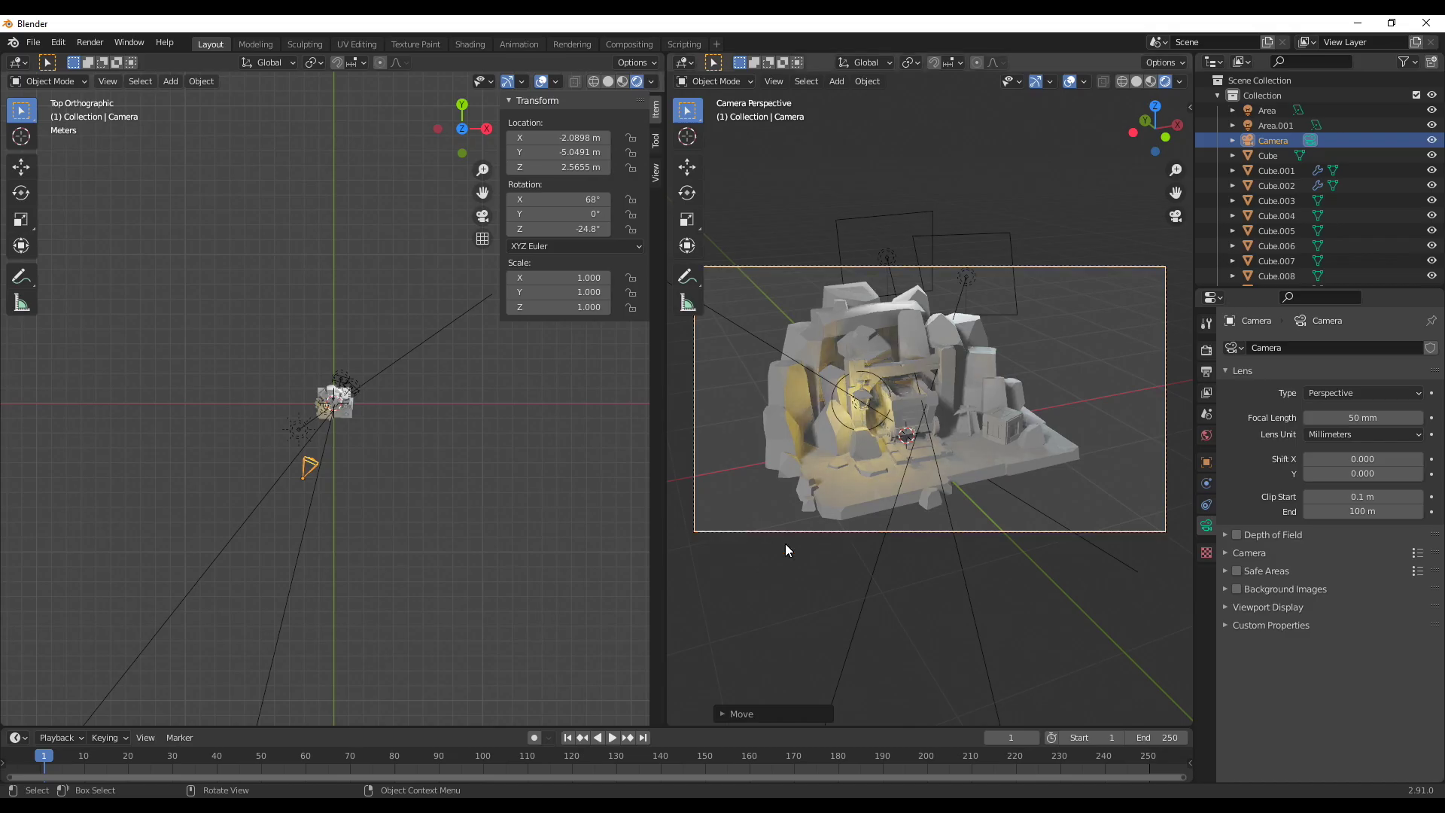
Deselect the camera and join the two viewports back into a single 3D view
{"action": "left_click", "coordinate": [815, 619]}
{"action": "middle_click_drag", "start_coordinate": [526, 509], "coordinate": [512, 477]}
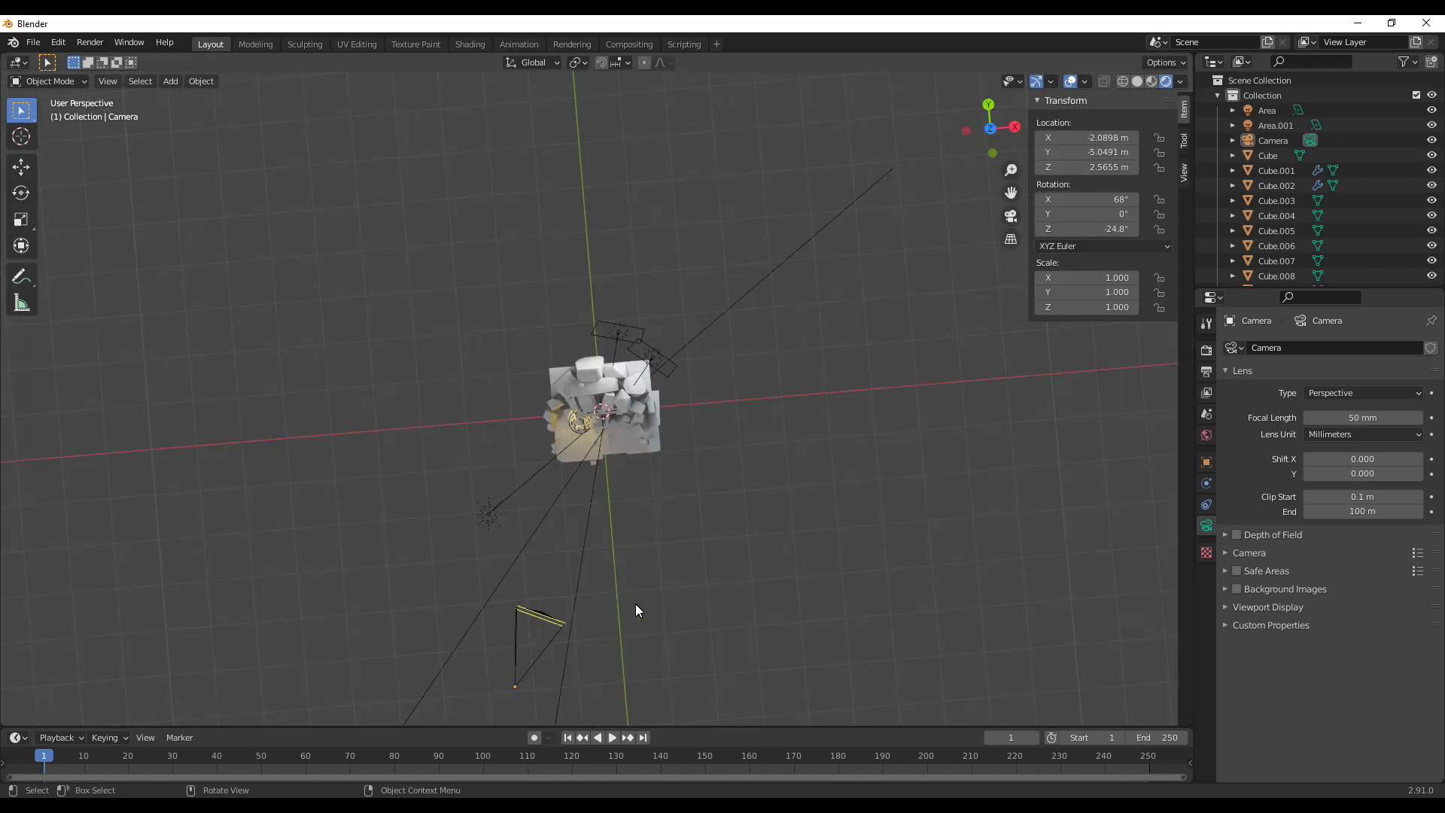
{"action": "scroll", "coordinate": [635, 603], "scroll_direction": "up", "scroll_amount": 4}
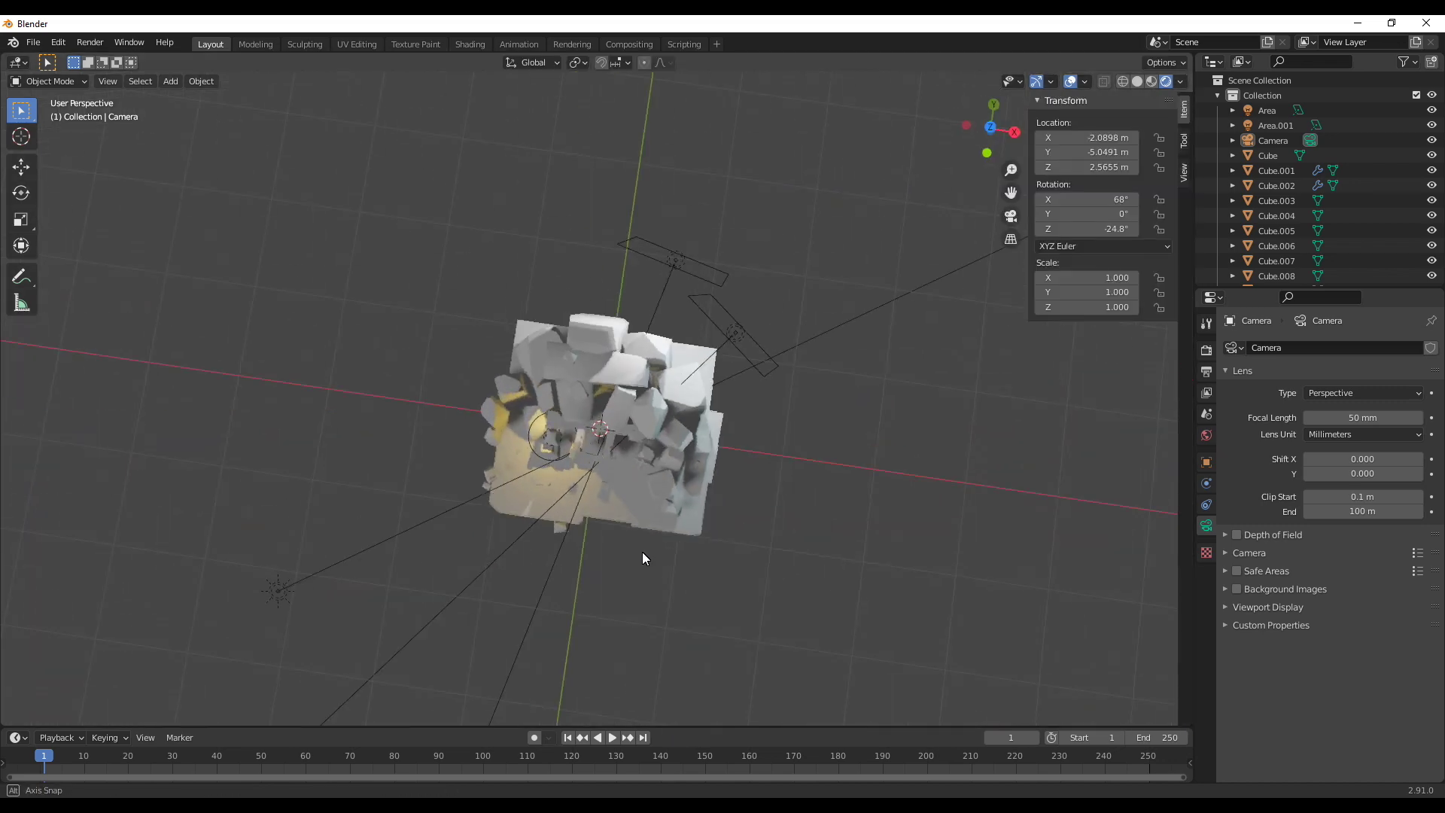
Add a plane mesh at the scene's centre as a ground surface for the mine
{"action": "middle_click_drag", "start_coordinate": [643, 552], "coordinate": [679, 440]}
{"action": "scroll", "coordinate": [679, 440], "scroll_direction": "up", "scroll_amount": 2}
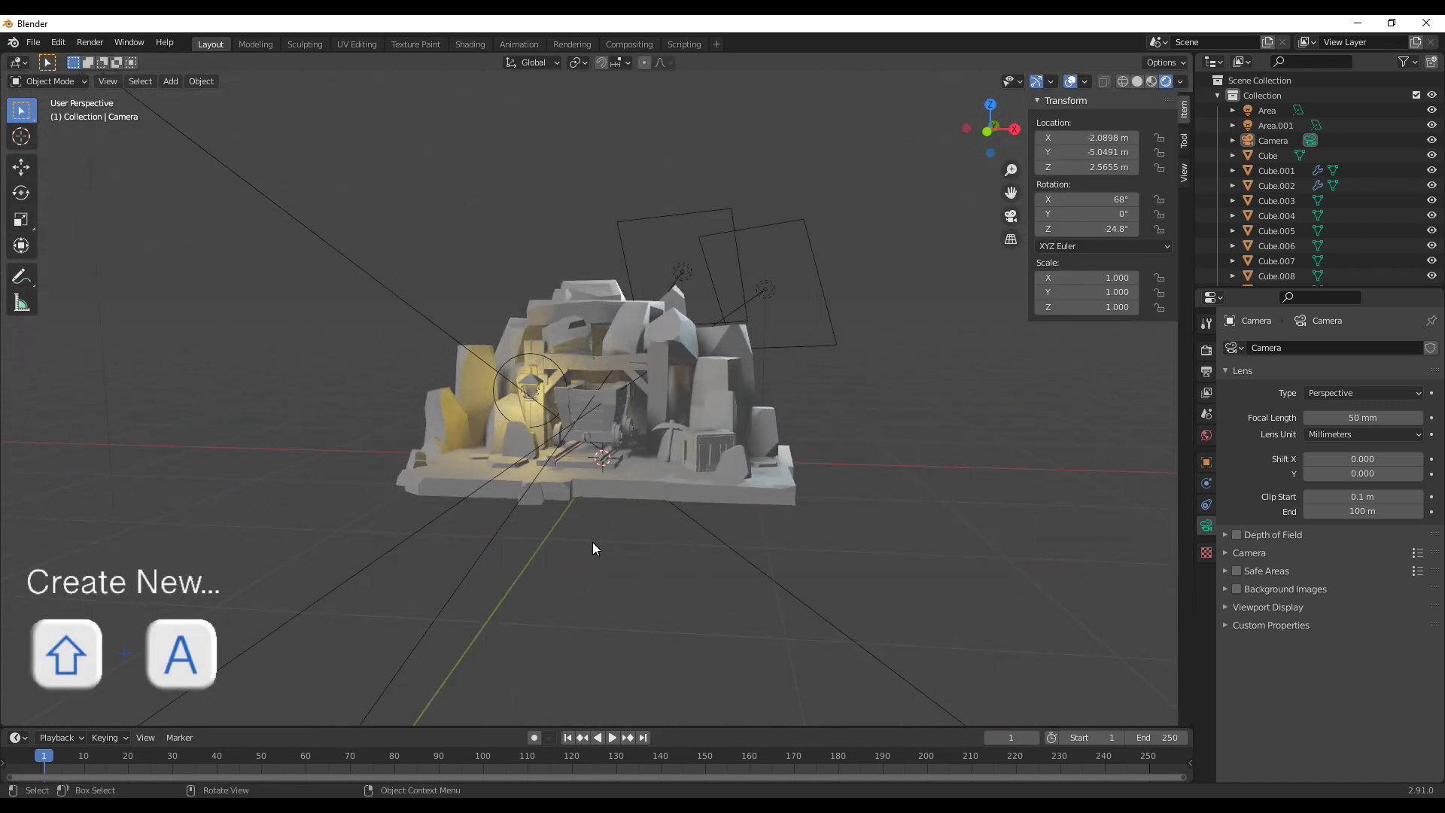
{"action": "key", "text": "shift+a"}
{"action": "mouse_move", "coordinate": [563, 359]}
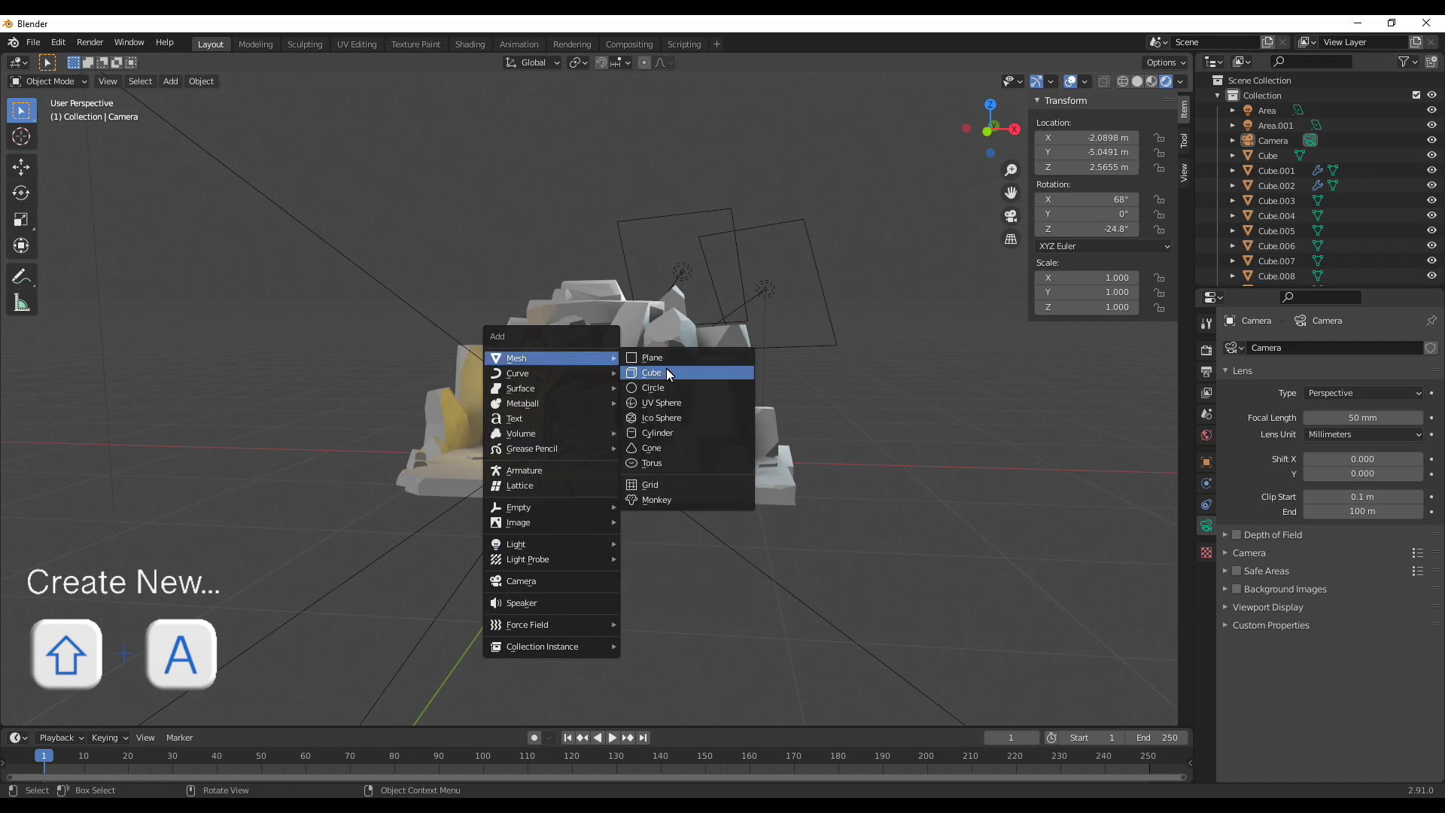
{"action": "left_click", "coordinate": [680, 374]}
{"action": "scroll", "coordinate": [643, 542], "scroll_direction": "down", "scroll_amount": 4}
{"action": "middle_click_drag", "start_coordinate": [643, 542], "coordinate": [621, 598]}
{"action": "scroll", "coordinate": [621, 598], "scroll_direction": "up", "scroll_amount": 2}
Set the plane's scale to 300 on X, Y and Z
{"action": "left_click", "coordinate": [1092, 273]}
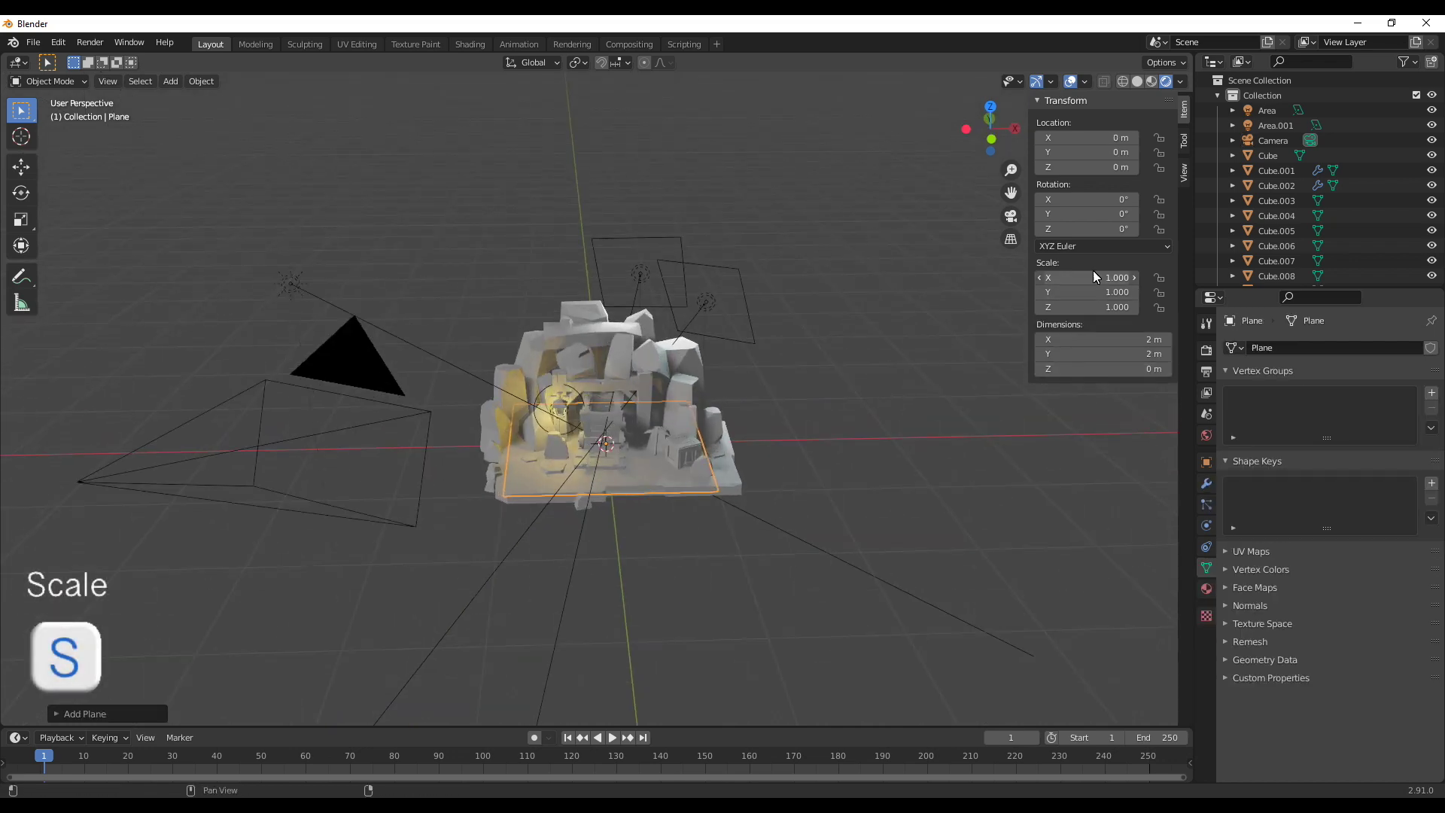
{"action": "type", "text": "300"}
{"action": "key", "text": "Tab"}
{"action": "type", "text": "300"}
{"action": "key", "text": "Tab"}
{"action": "type", "text": "300"}
{"action": "key", "text": "Return"}
Lower the plane along Z to about -0.17 m so that it sits beneath the mine's base
{"action": "middle_click_drag", "start_coordinate": [639, 540], "coordinate": [693, 517]}
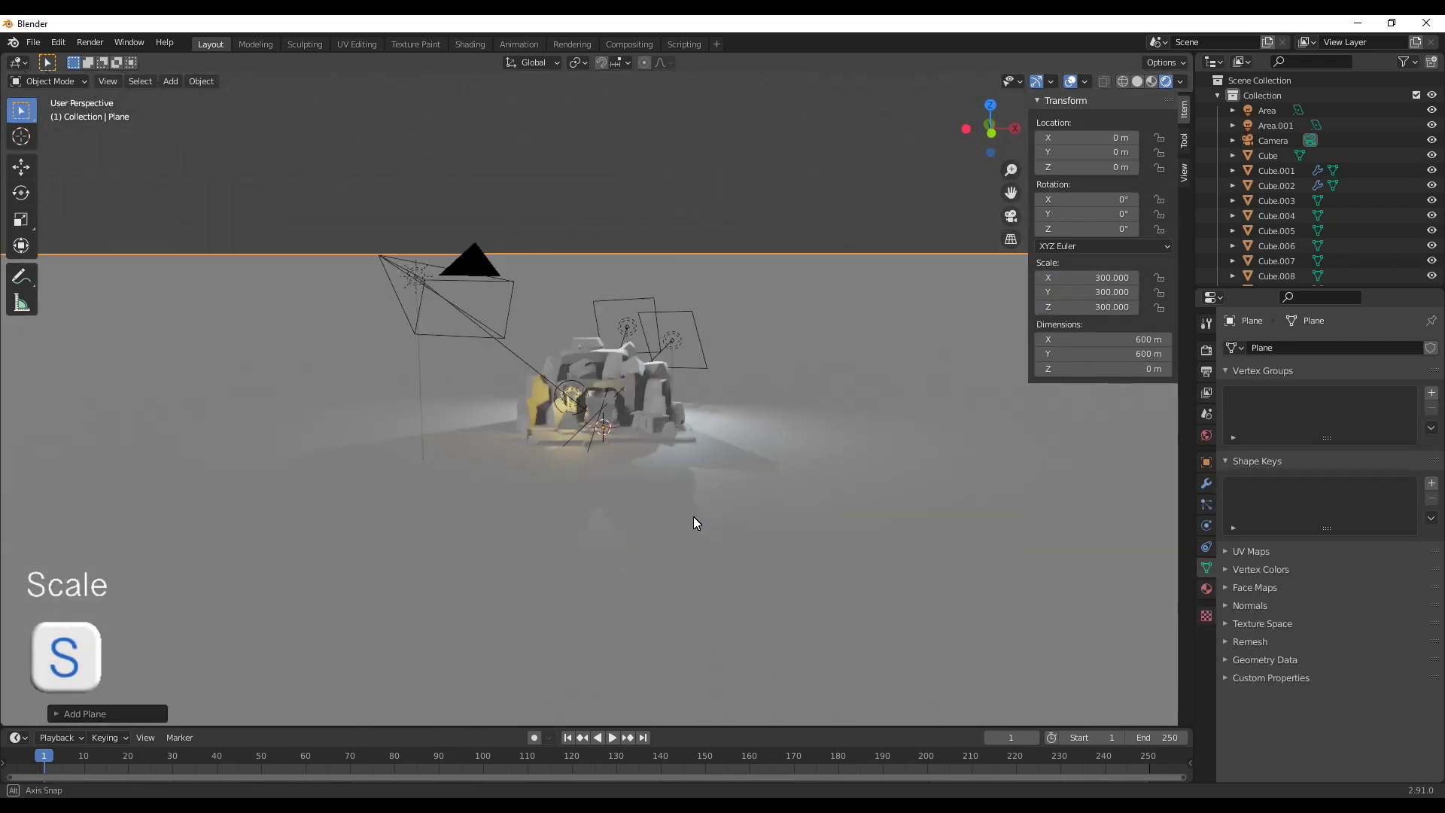
{"action": "key", "text": "KP_1"}
{"action": "key", "text": "g"}
{"action": "key", "text": "z"}
{"action": "left_click", "coordinate": [823, 440]}
{"action": "middle_click_drag", "start_coordinate": [824, 440], "coordinate": [680, 587]}
{"action": "key", "text": "g"}
{"action": "key", "text": "z"}
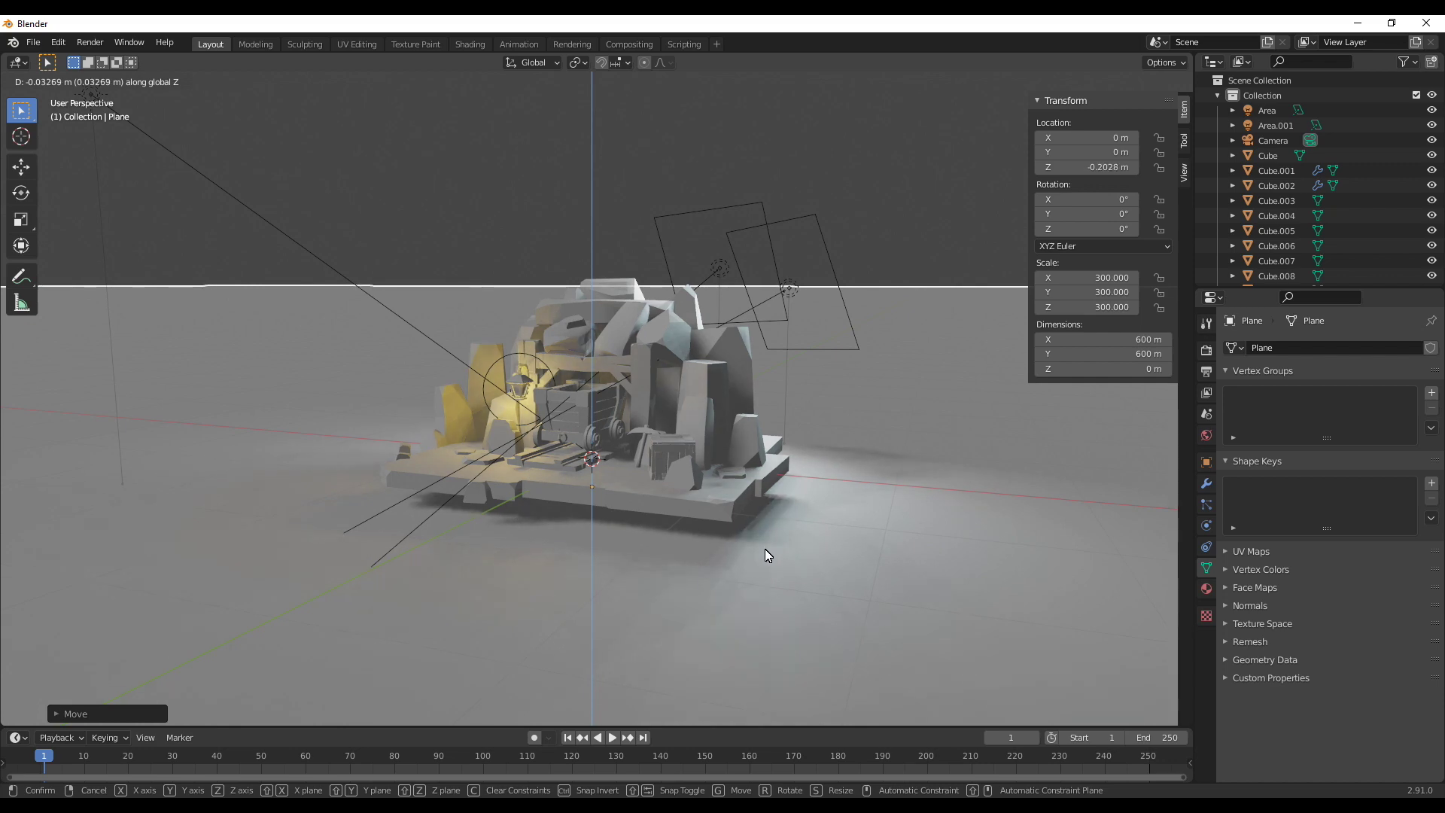
{"action": "left_click", "coordinate": [761, 544]}
{"action": "middle_click_drag", "start_coordinate": [762, 544], "coordinate": [644, 546]}
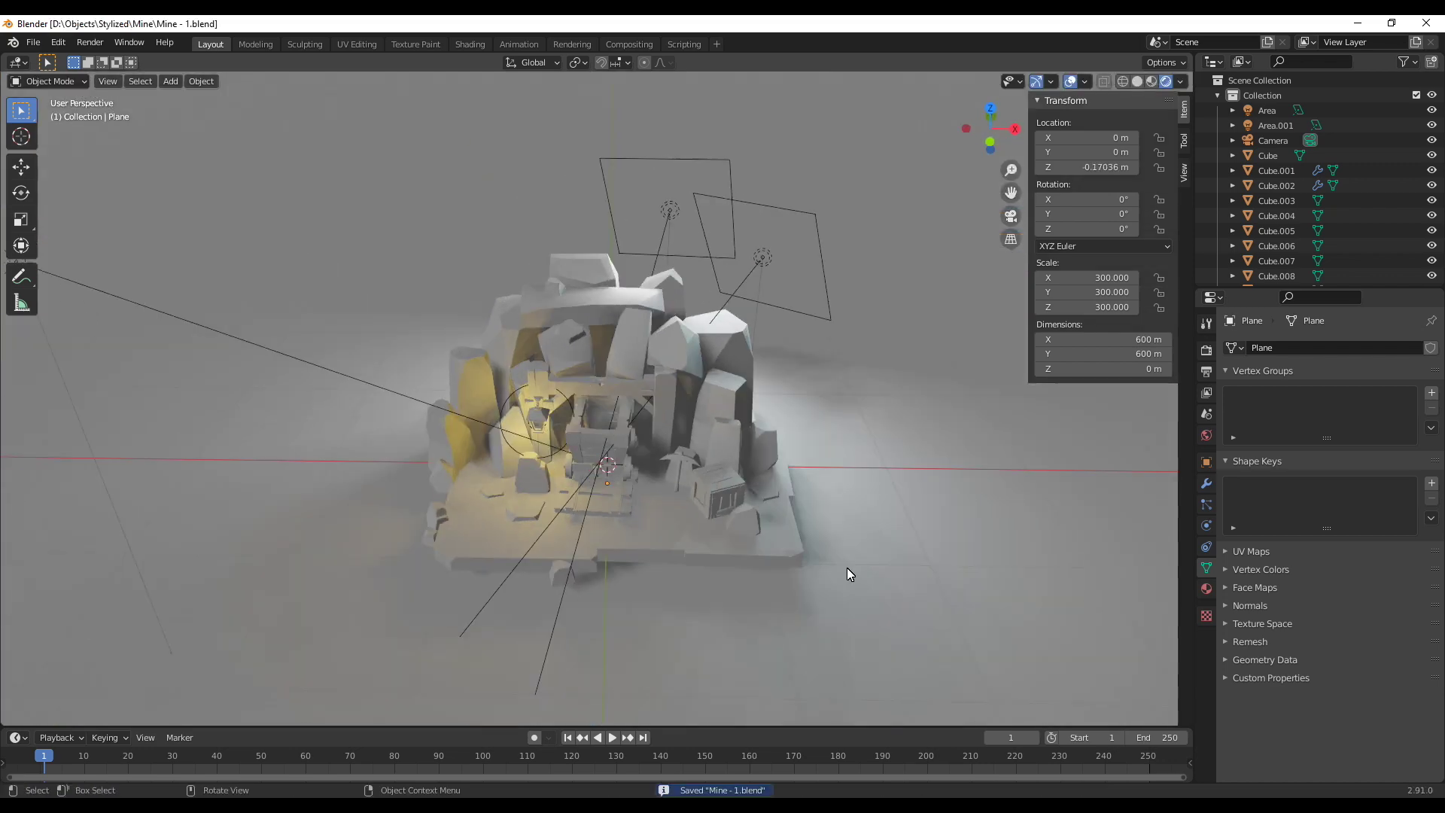
Switch to the Shading workspace and display its 3D view of the mine in rendered shading
{"action": "scroll", "coordinate": [854, 570], "scroll_direction": "up", "scroll_amount": 2}
{"action": "middle_click_drag", "start_coordinate": [861, 574], "coordinate": [847, 539]}
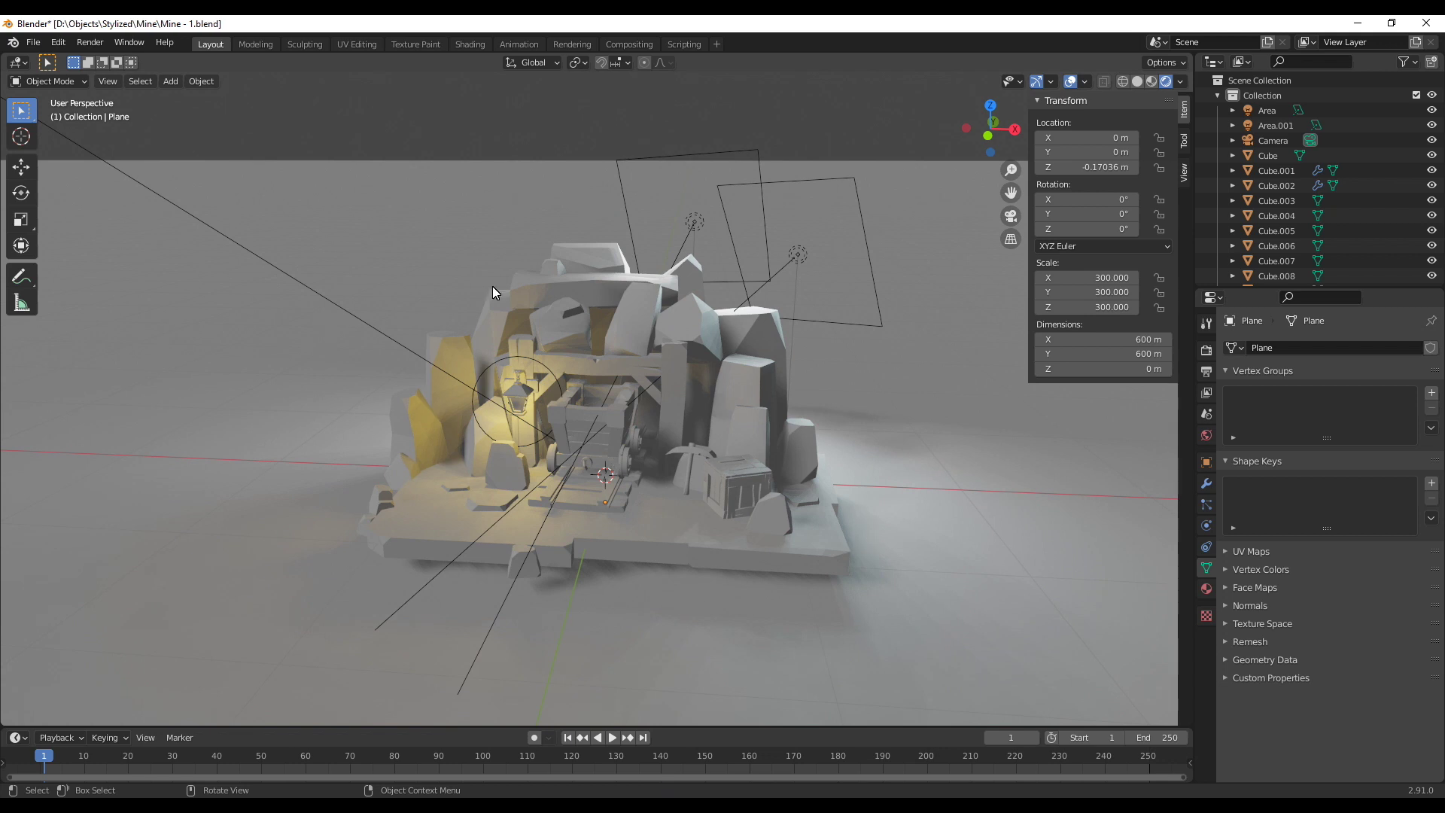
{"action": "middle_click_drag", "start_coordinate": [492, 285], "coordinate": [737, 485]}
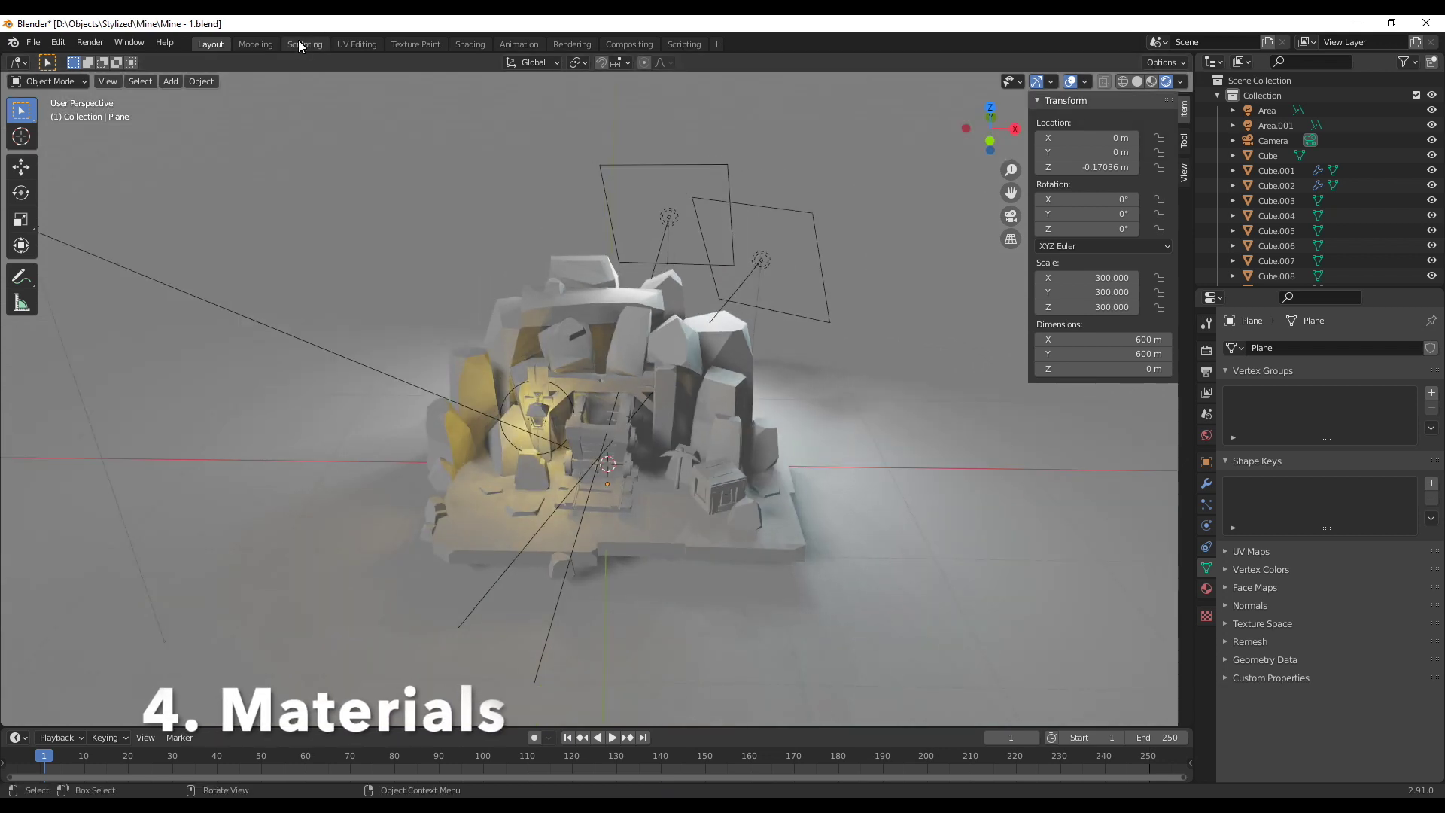
{"action": "left_click", "coordinate": [462, 43]}
{"action": "scroll", "coordinate": [616, 301], "scroll_direction": "up", "scroll_amount": 3}
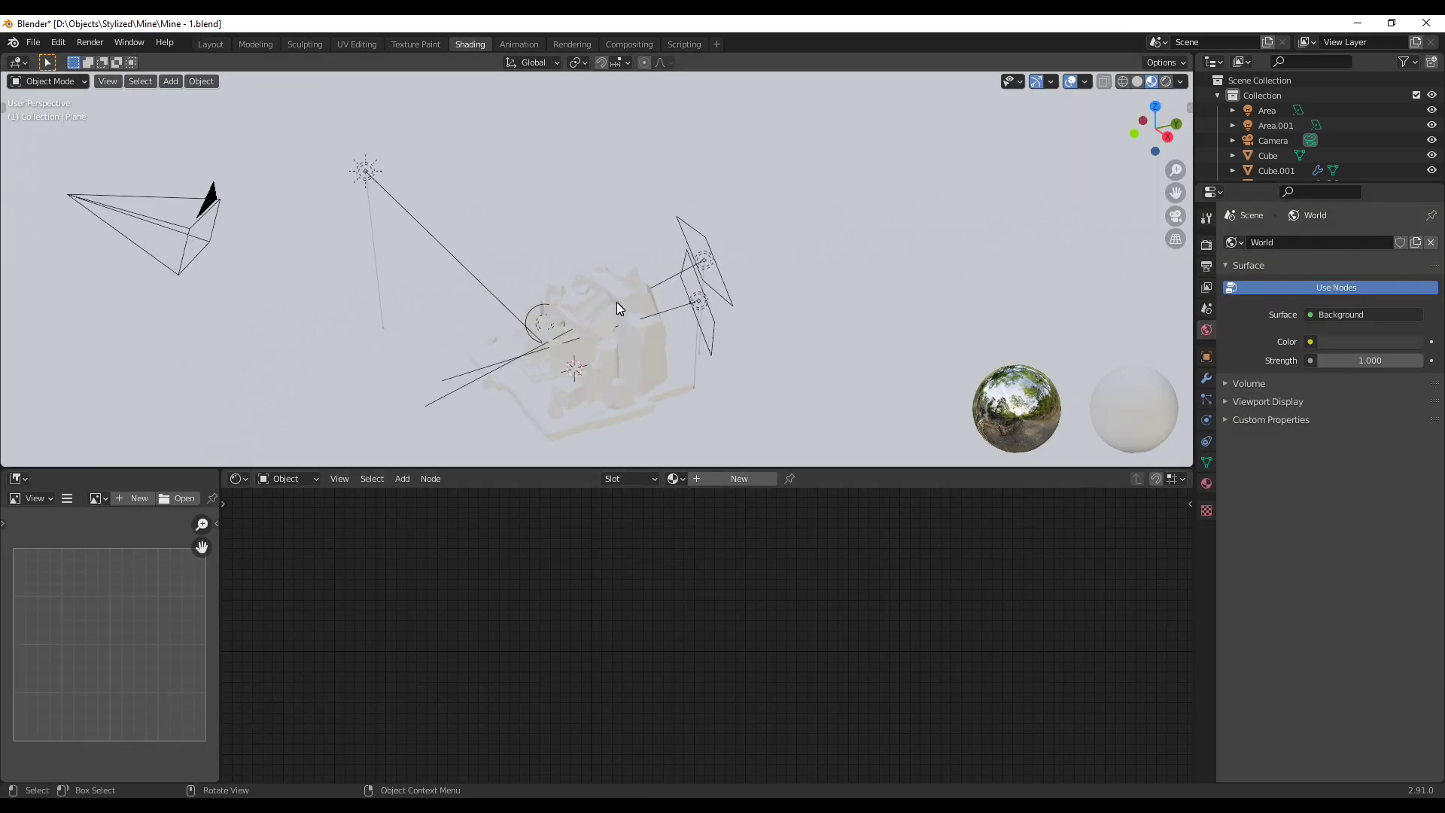
{"action": "mouse_move", "coordinate": [616, 301]}
{"action": "middle_mouse_down"}
{"action": "mouse_move", "coordinate": [750, 387]}
{"action": "mouse_move", "coordinate": [759, 297]}
{"action": "middle_mouse_up"}
{"action": "scroll", "coordinate": [759, 298], "scroll_direction": "up", "scroll_amount": 2}
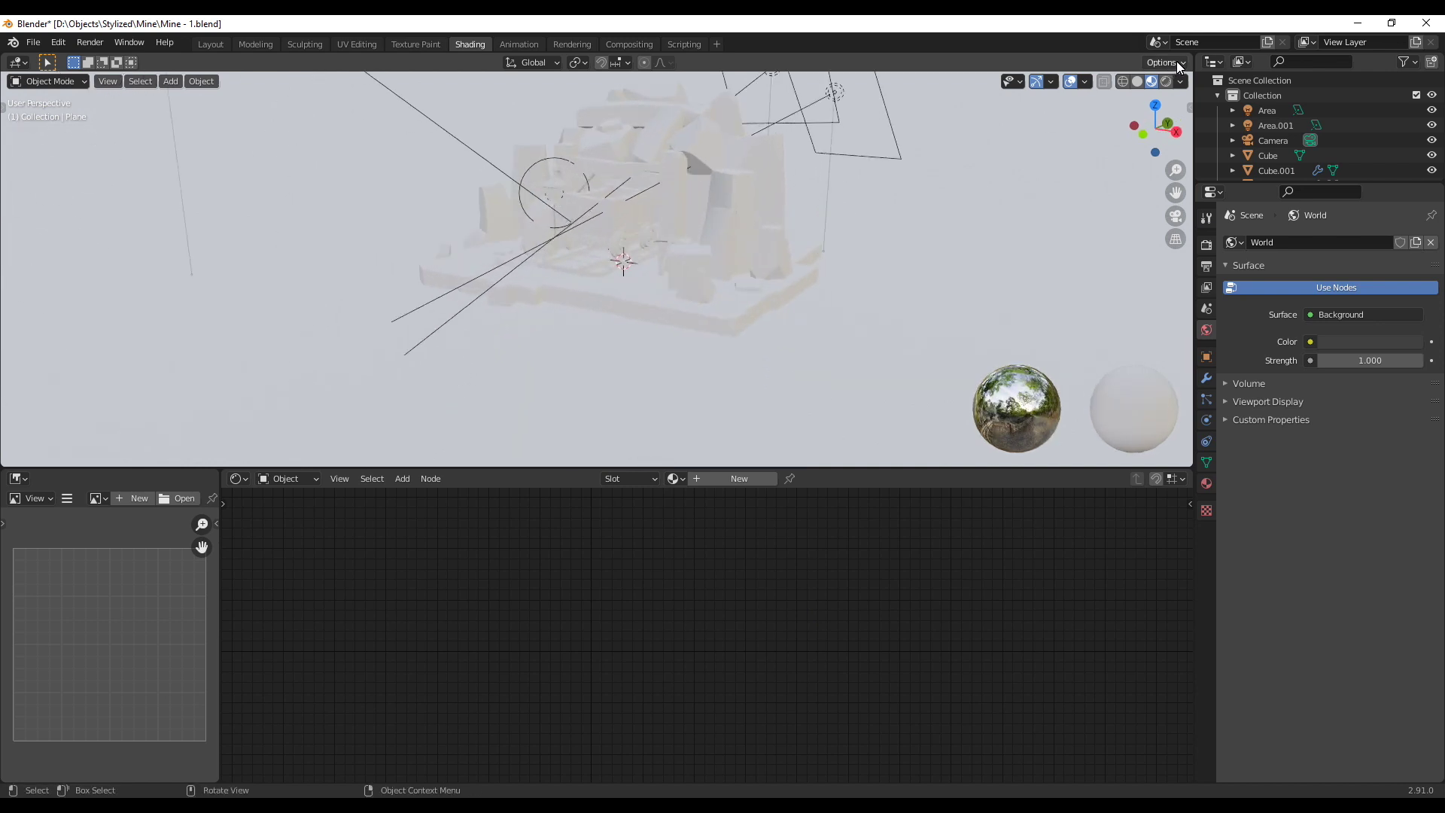
{"action": "left_click", "coordinate": [1166, 82]}
{"action": "mouse_move", "coordinate": [576, 350]}
{"action": "middle_mouse_down"}
{"action": "mouse_move", "coordinate": [596, 370]}
{"action": "mouse_move", "coordinate": [738, 377]}
{"action": "mouse_move", "coordinate": [713, 417]}
{"action": "middle_mouse_up"}
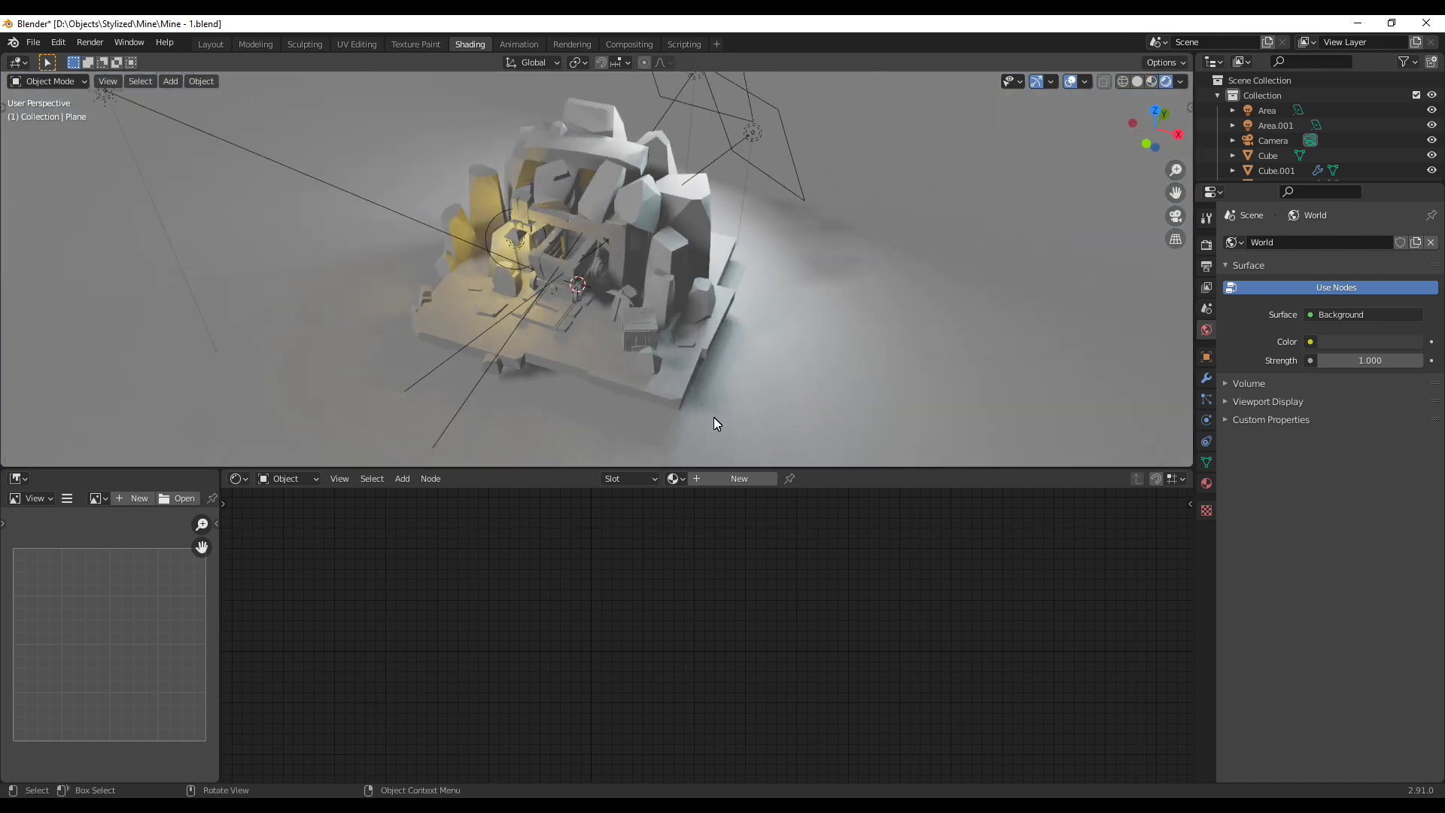
Rename the material shared by the mine's objects as "All Objects"
{"action": "left_click", "coordinate": [561, 288]}
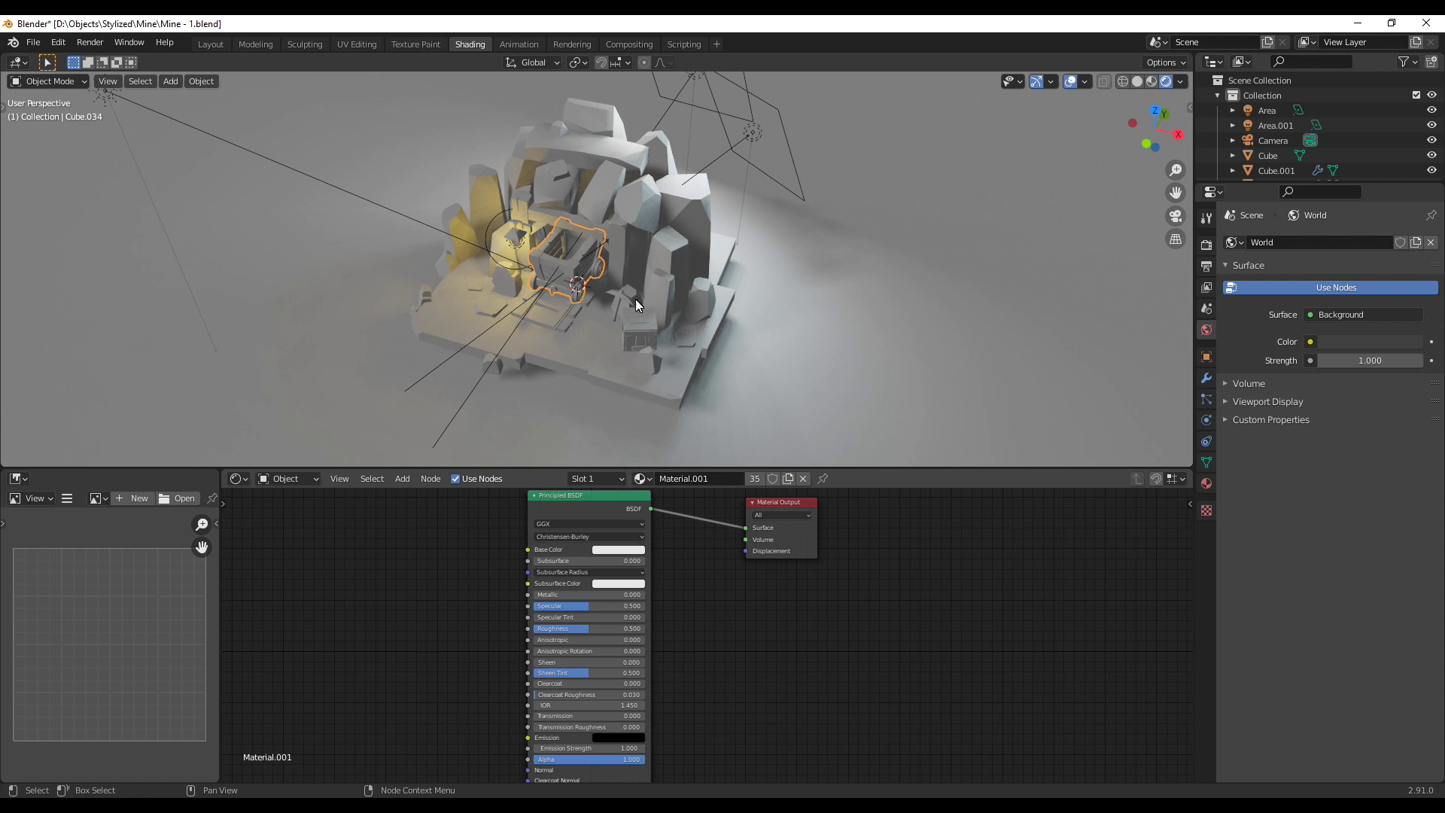
{"action": "left_click", "coordinate": [658, 202]}
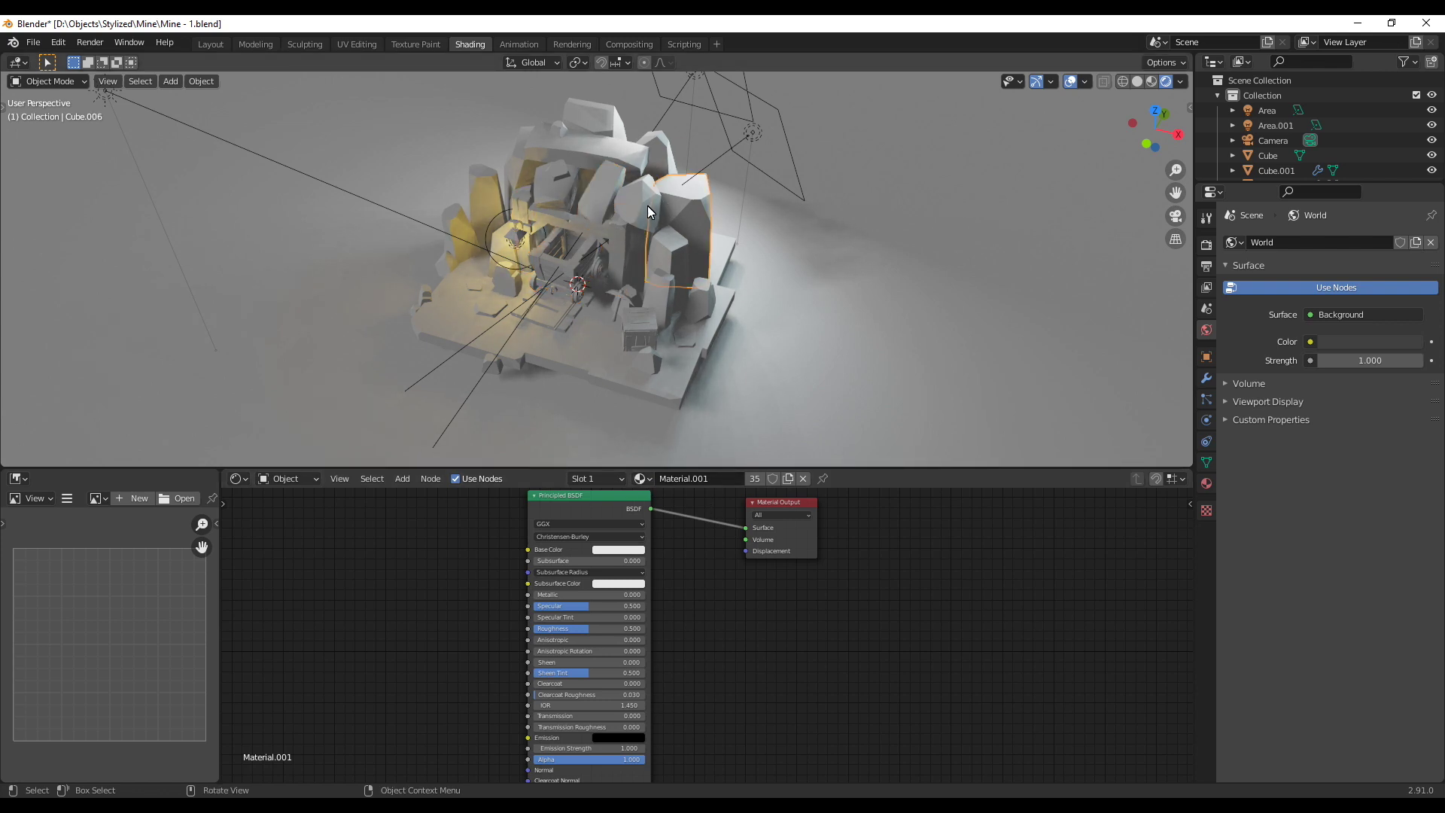
{"action": "left_click", "coordinate": [647, 205]}
{"action": "double_click", "coordinate": [698, 482]}
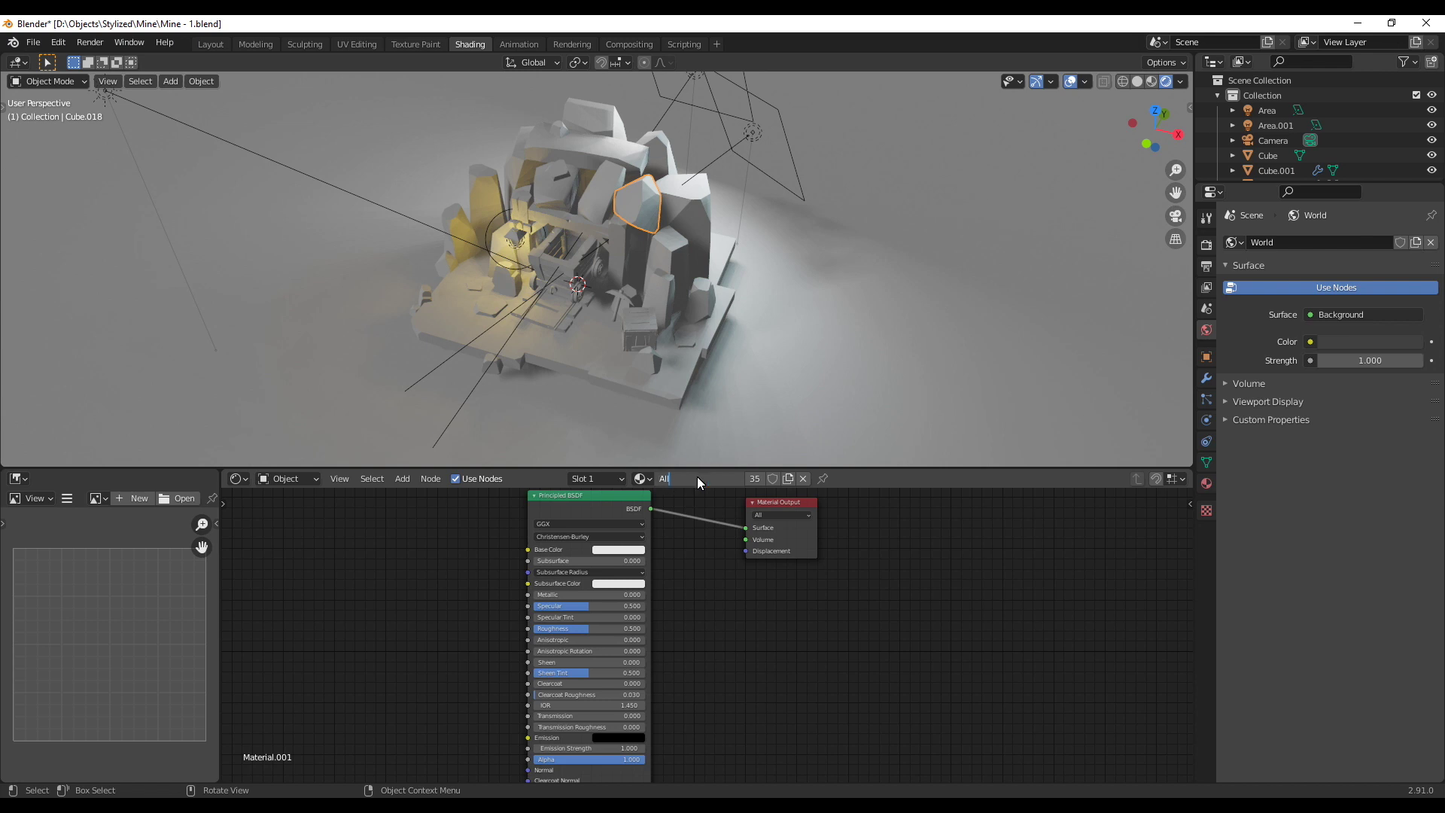
{"action": "type", "text": "All Objects"}
{"action": "key", "text": "Return"}
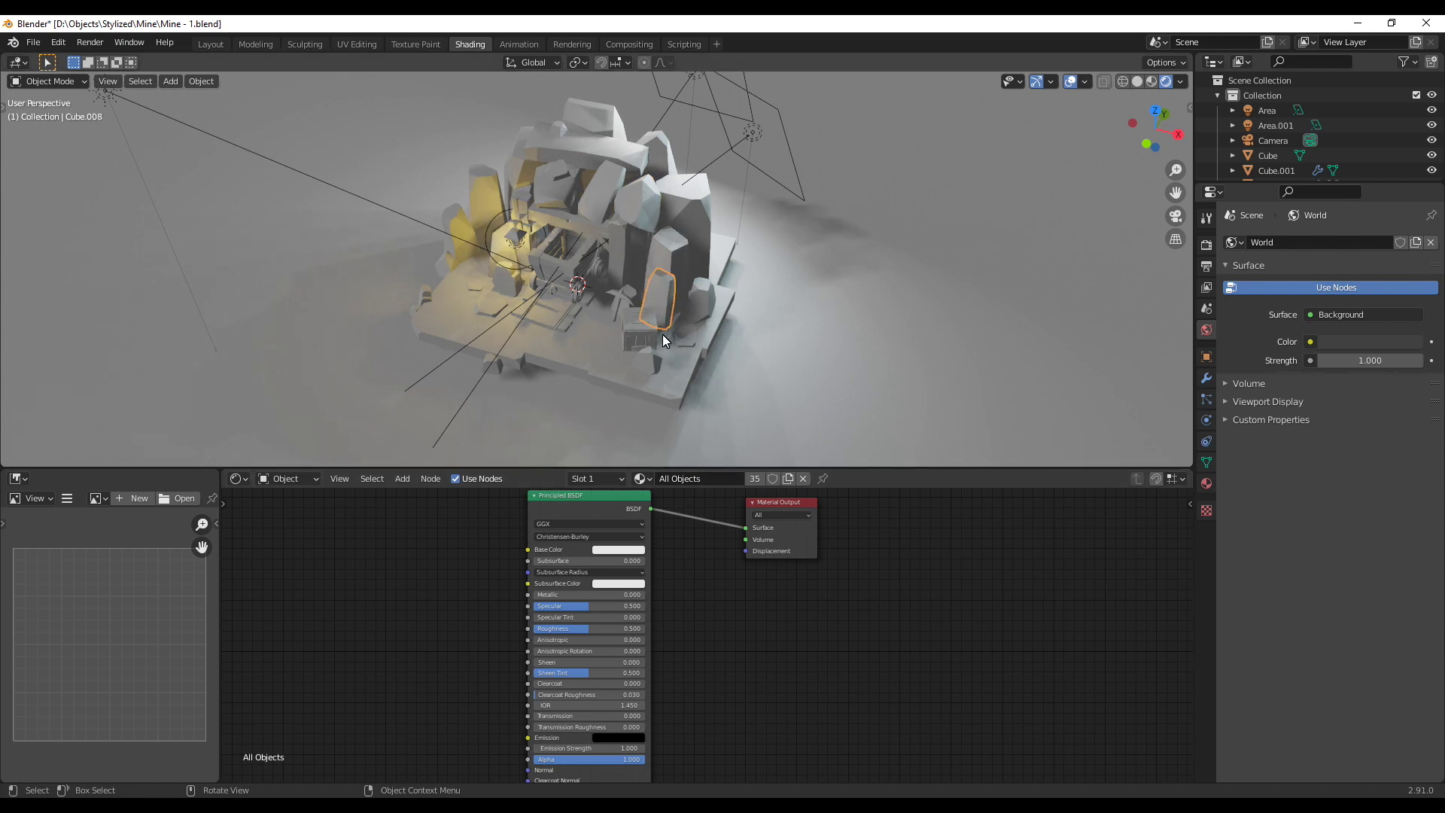
Give the ground plane a new material named "Ground Material"
{"action": "left_click", "coordinate": [640, 357]}
{"action": "left_click", "coordinate": [604, 167]}
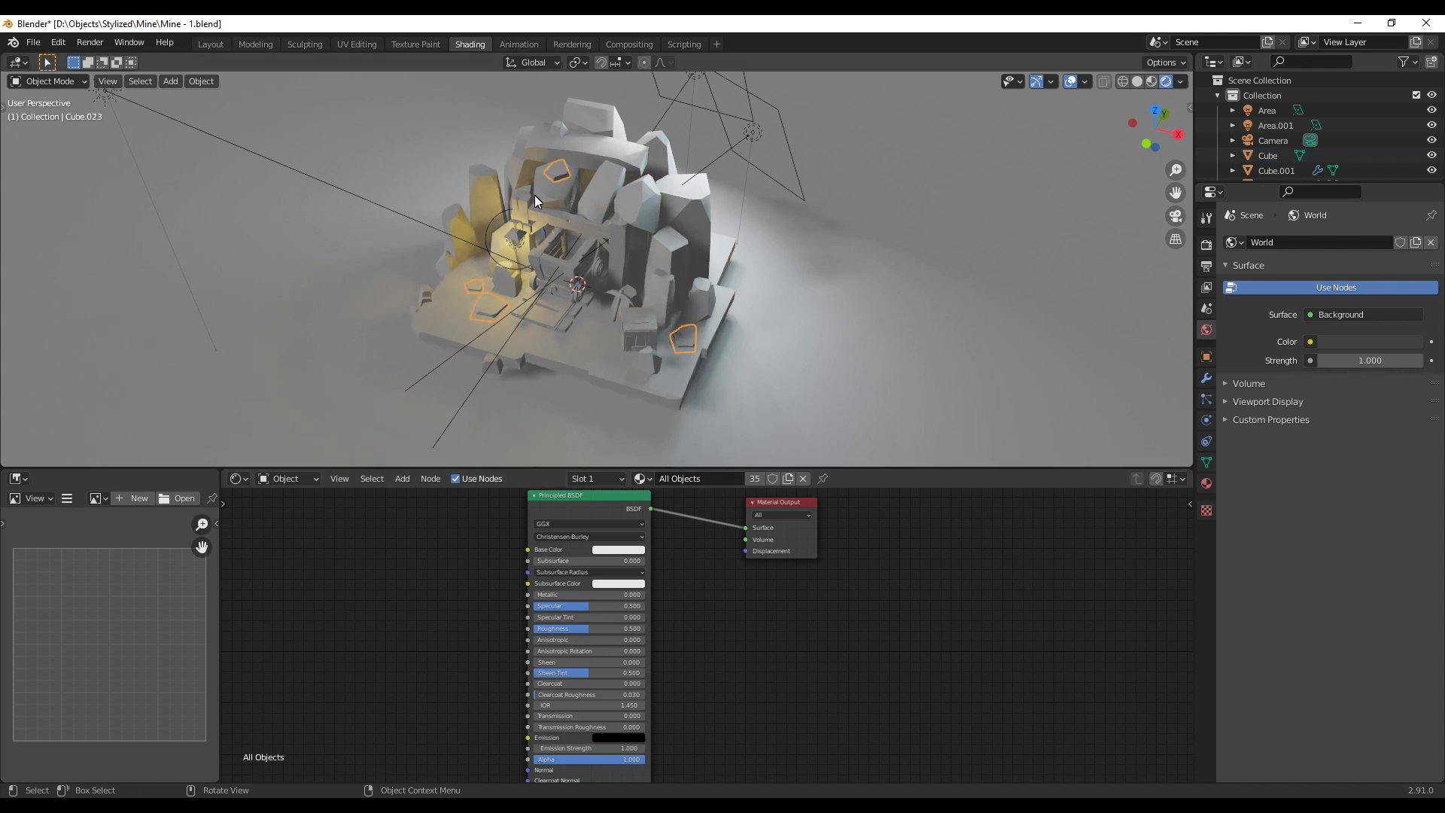
{"action": "left_click", "coordinate": [865, 358]}
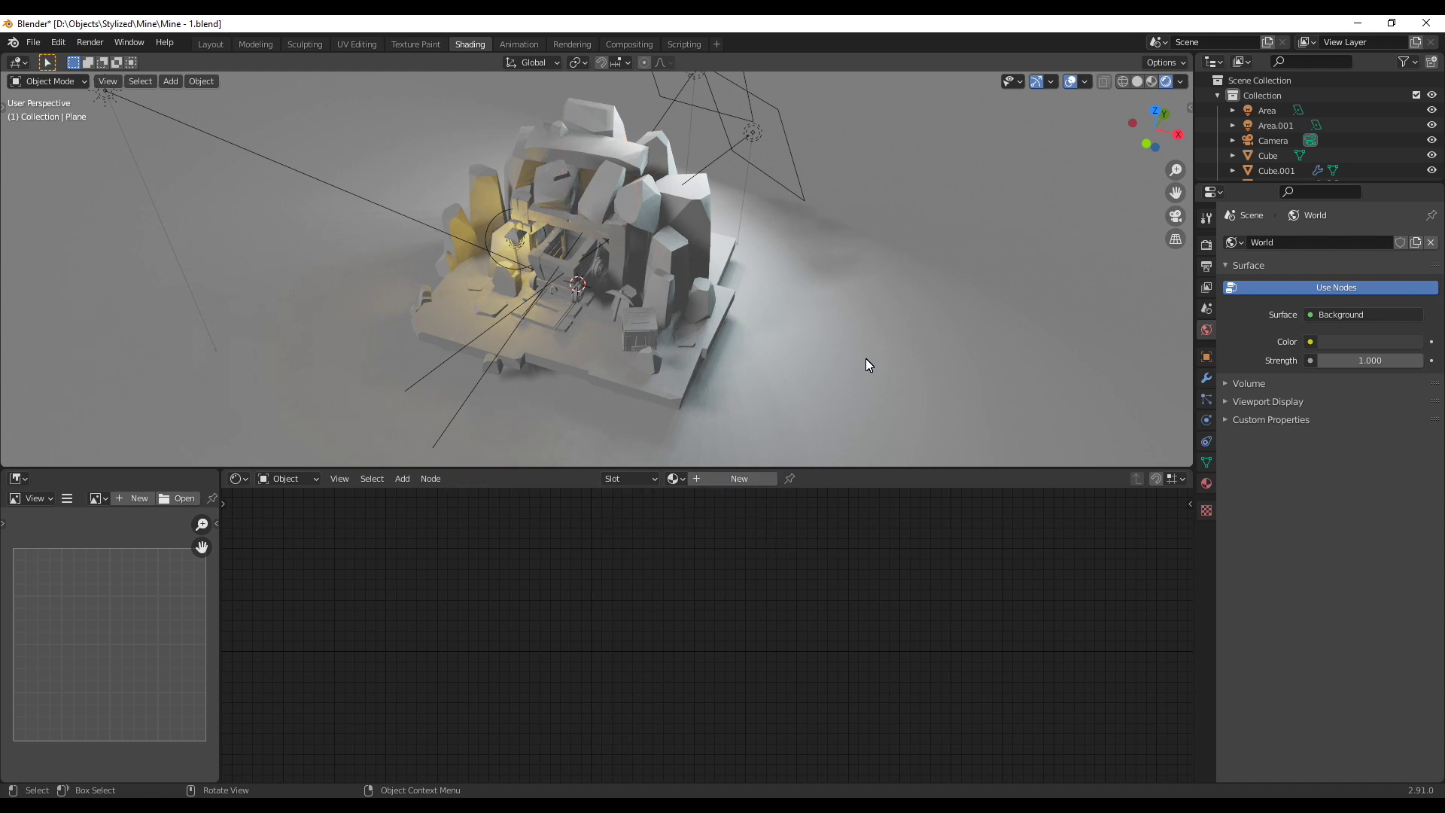
{"action": "left_click", "coordinate": [711, 479]}
{"action": "left_click", "coordinate": [684, 478]}
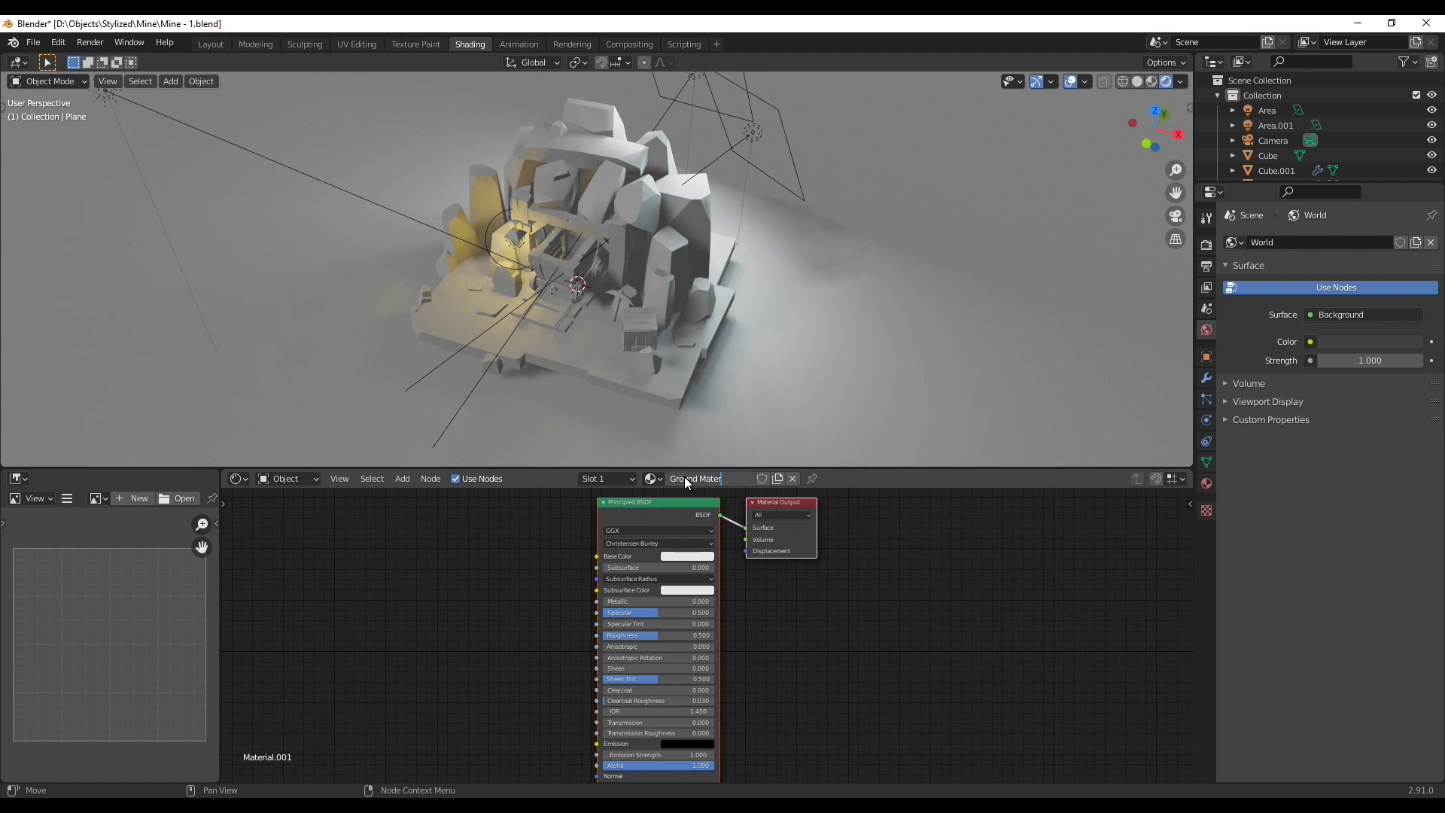
{"action": "type", "text": "Ground Material"}
{"action": "key", "text": "Return"}
Extend the mine cart's shared material name to "All Objects Material"
{"action": "middle_click_drag", "start_coordinate": [714, 300], "coordinate": [571, 251]}
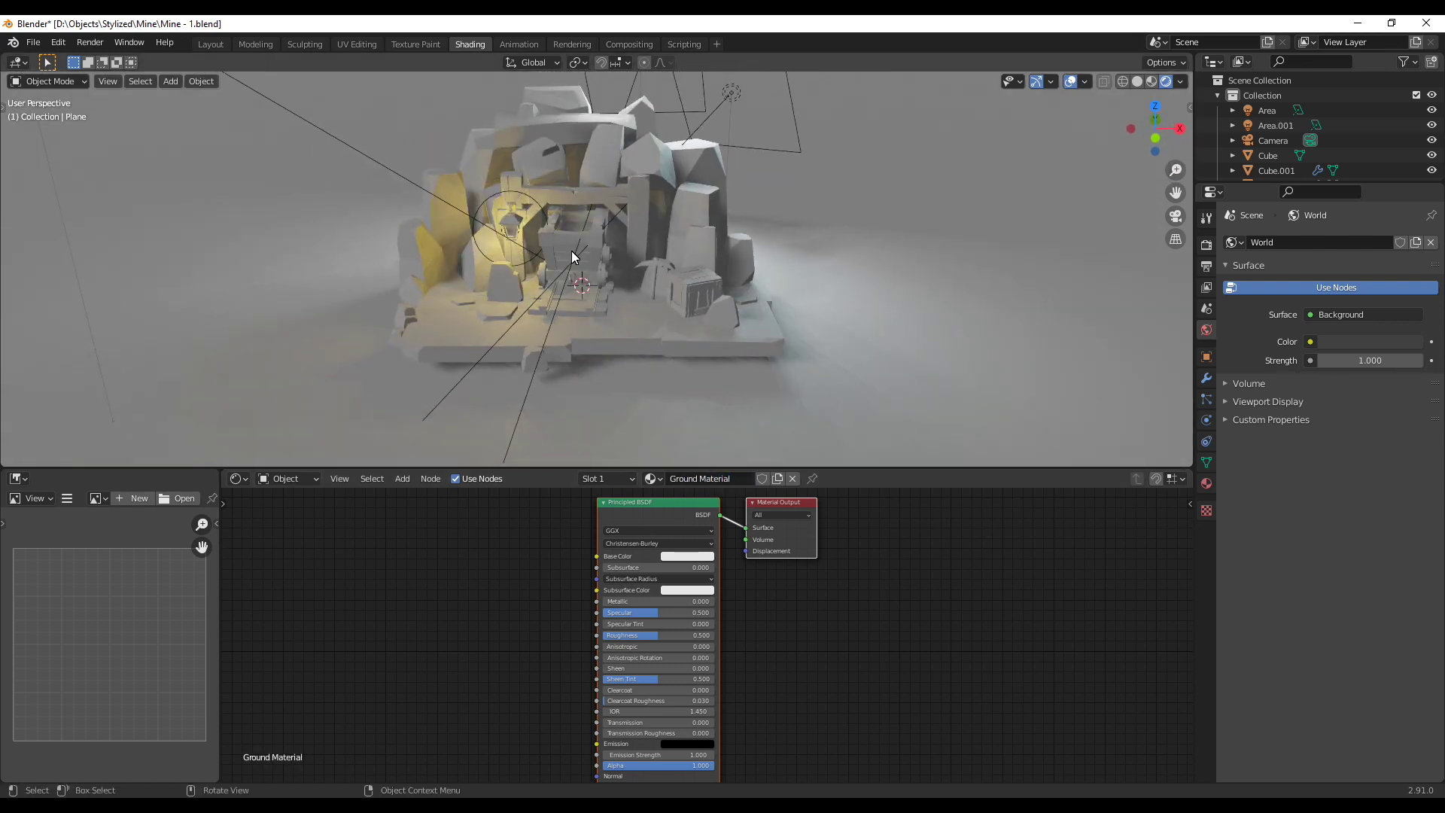
{"action": "left_click", "coordinate": [572, 260]}
{"action": "middle_click_drag", "start_coordinate": [677, 577], "coordinate": [703, 595]}
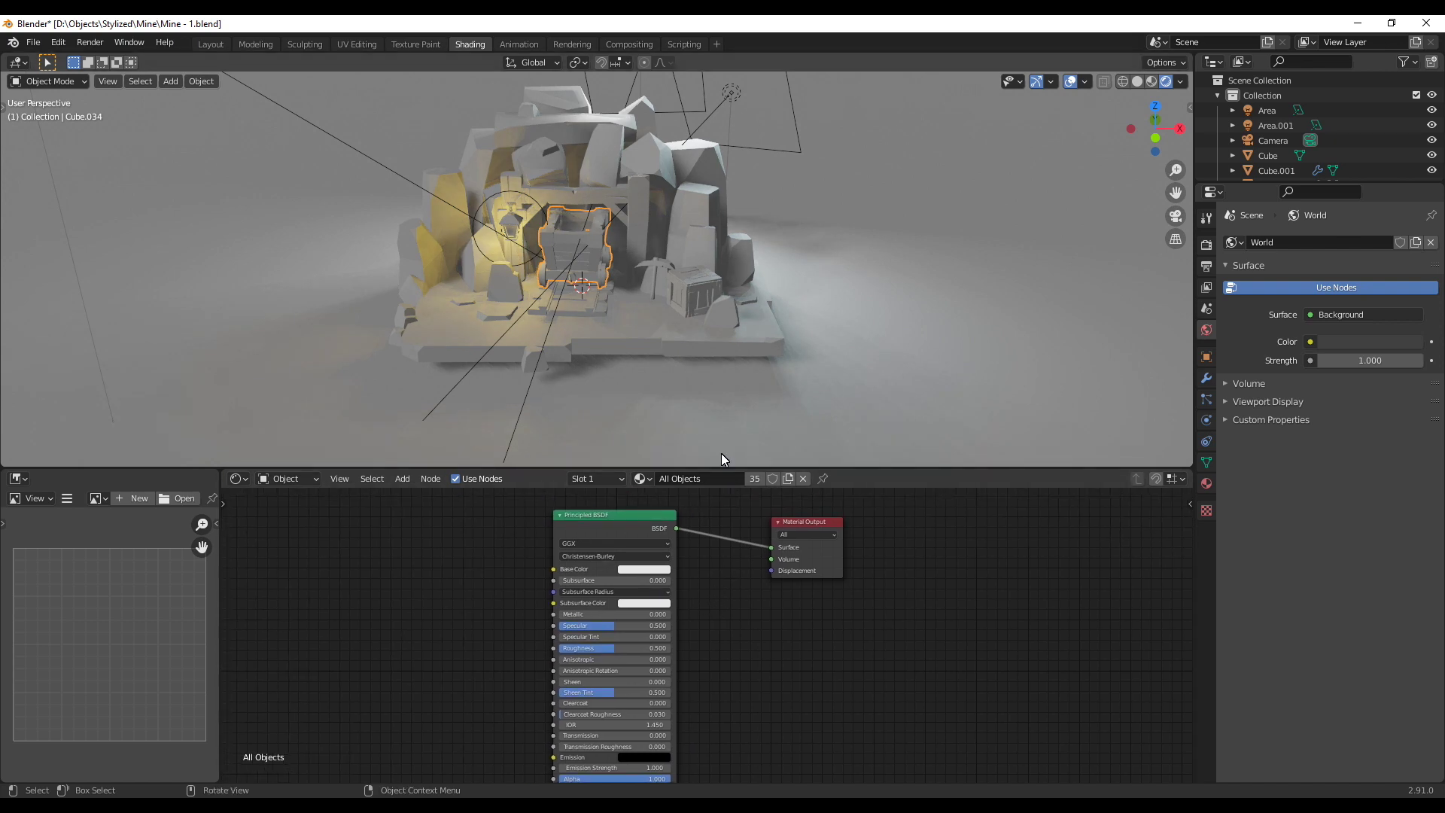
{"action": "left_click", "coordinate": [706, 480]}
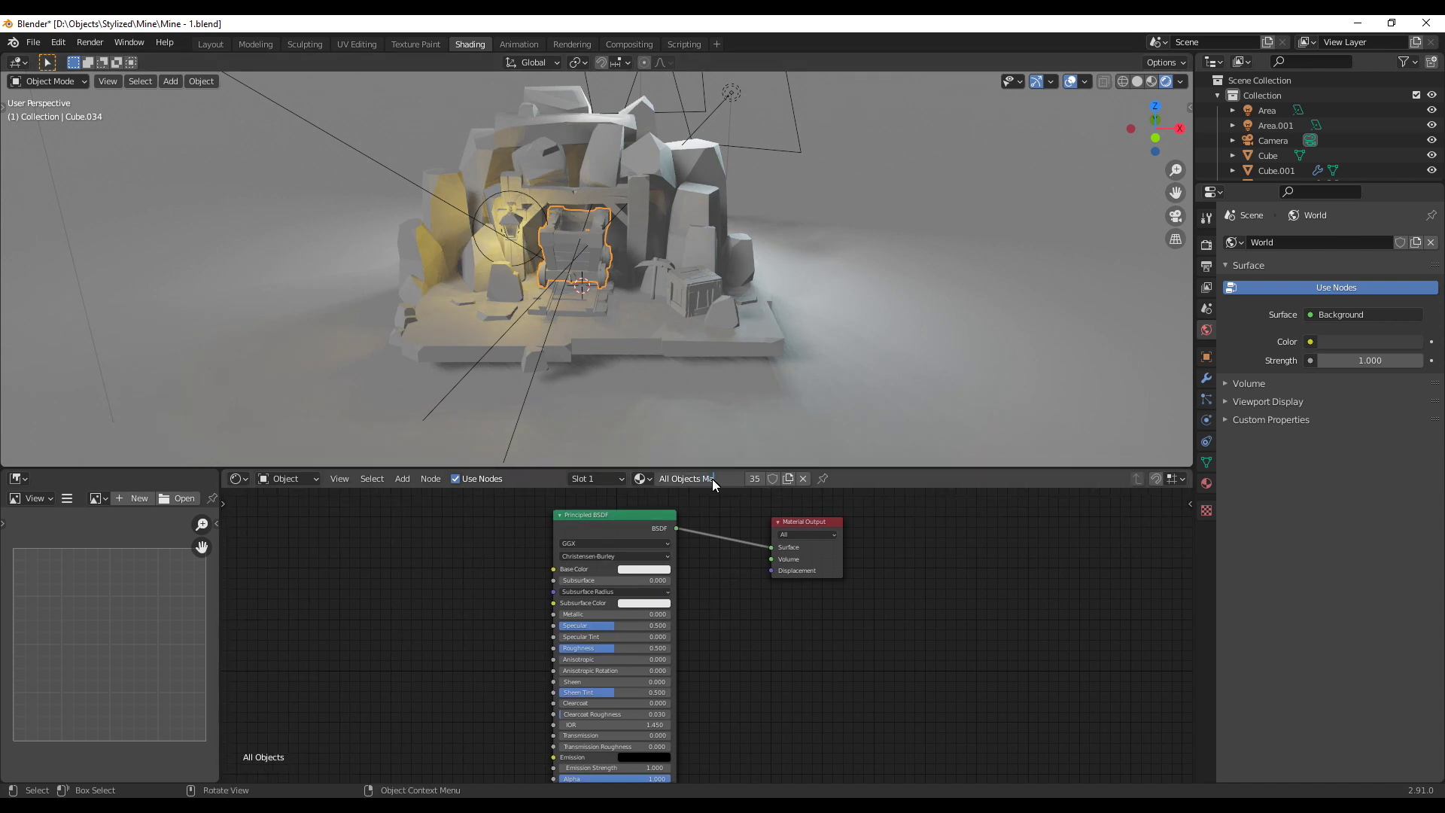
{"action": "type", "text": "Material"}
{"action": "key", "text": "Return"}
Enlarge the node editor area and set the base color's HSV value of All Objects Material to 0.7
{"action": "scroll", "coordinate": [674, 608], "scroll_direction": "up", "scroll_amount": 1}
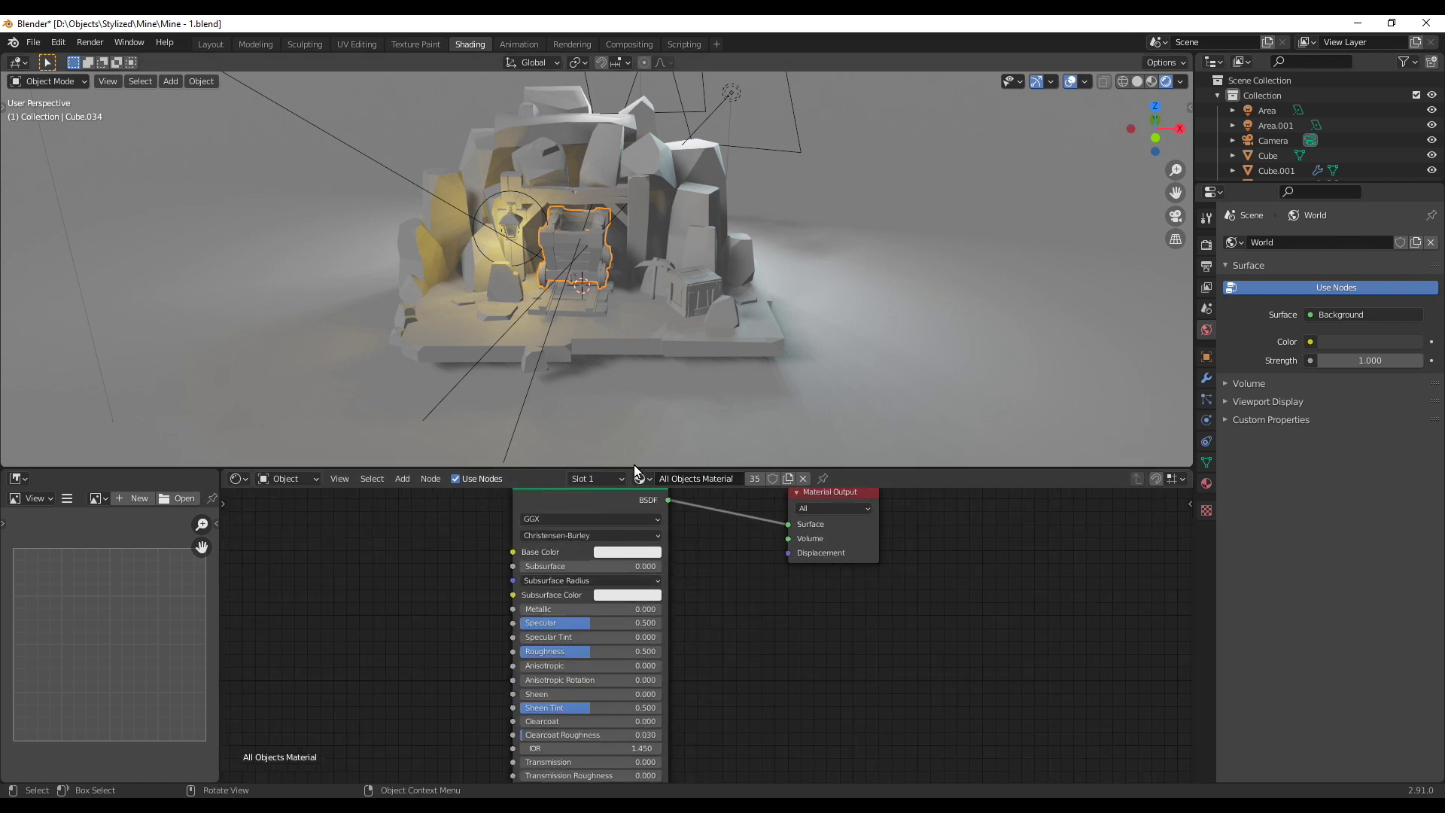
{"action": "left_click_drag", "start_coordinate": [636, 468], "coordinate": [662, 389]}
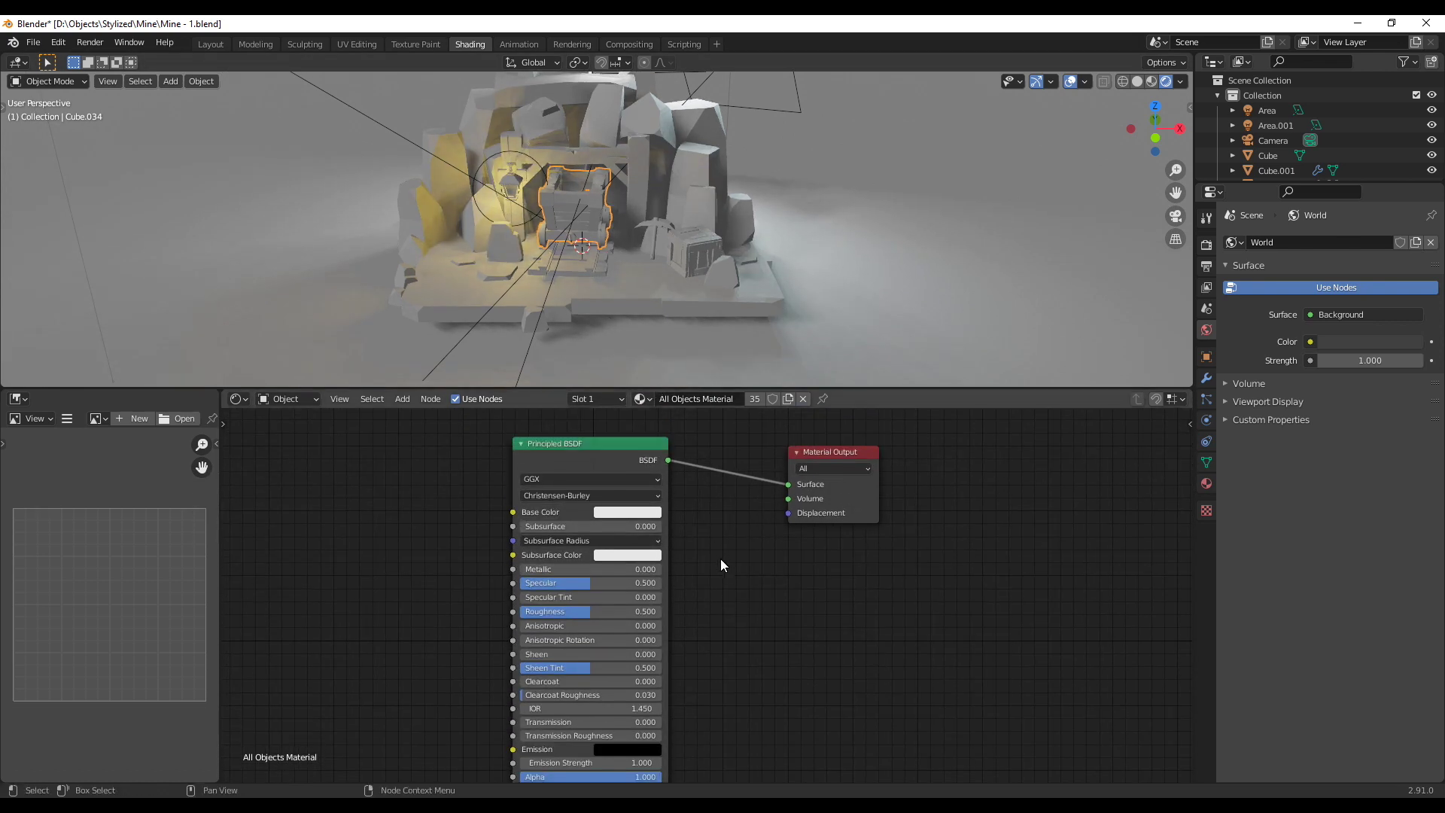
{"action": "scroll", "coordinate": [816, 612], "scroll_direction": "up", "scroll_amount": 2}
{"action": "left_click", "coordinate": [702, 533]}
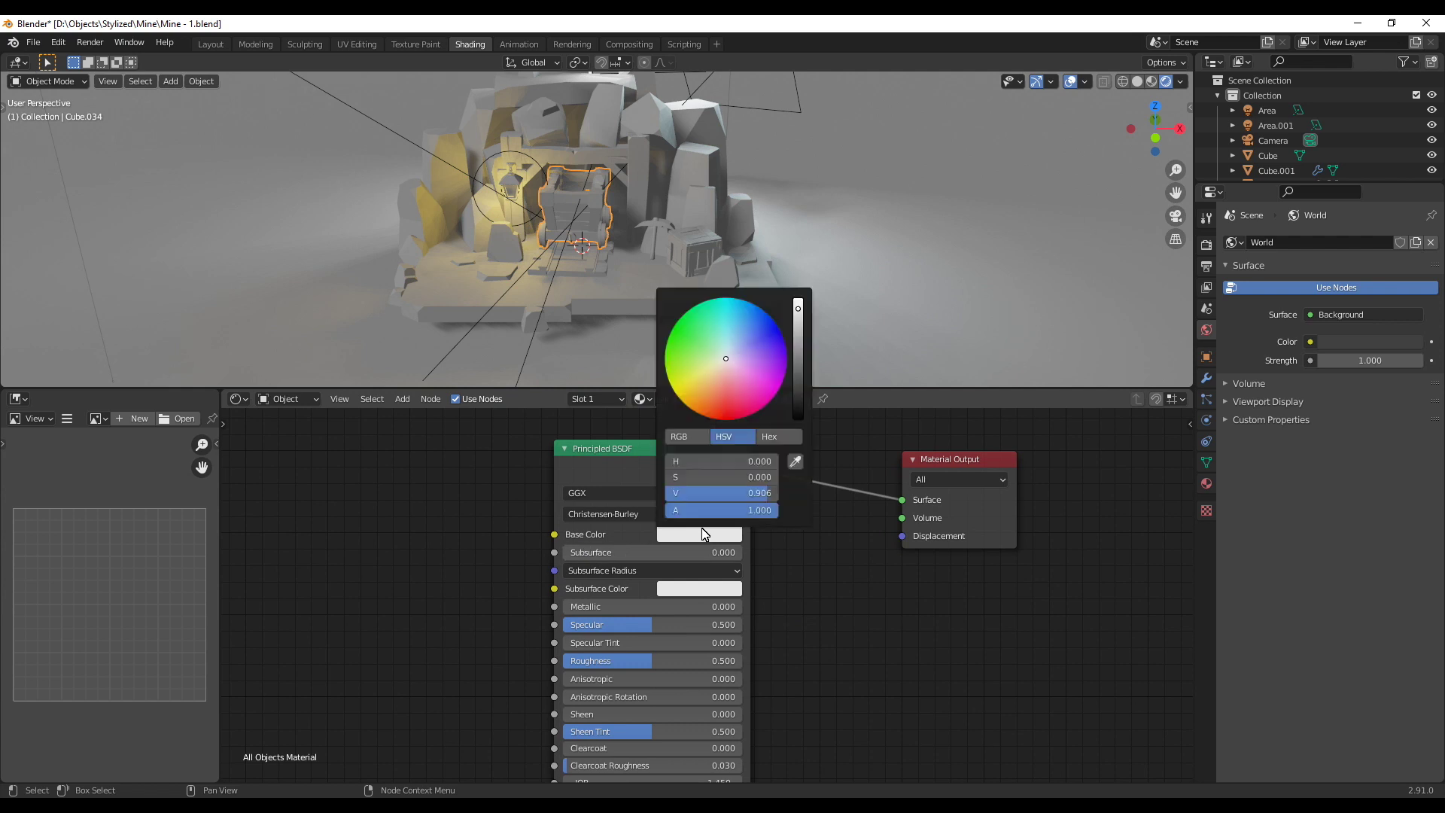
{"action": "left_click_drag", "start_coordinate": [703, 493], "coordinate": [693, 494]}
{"action": "left_click", "coordinate": [769, 495]}
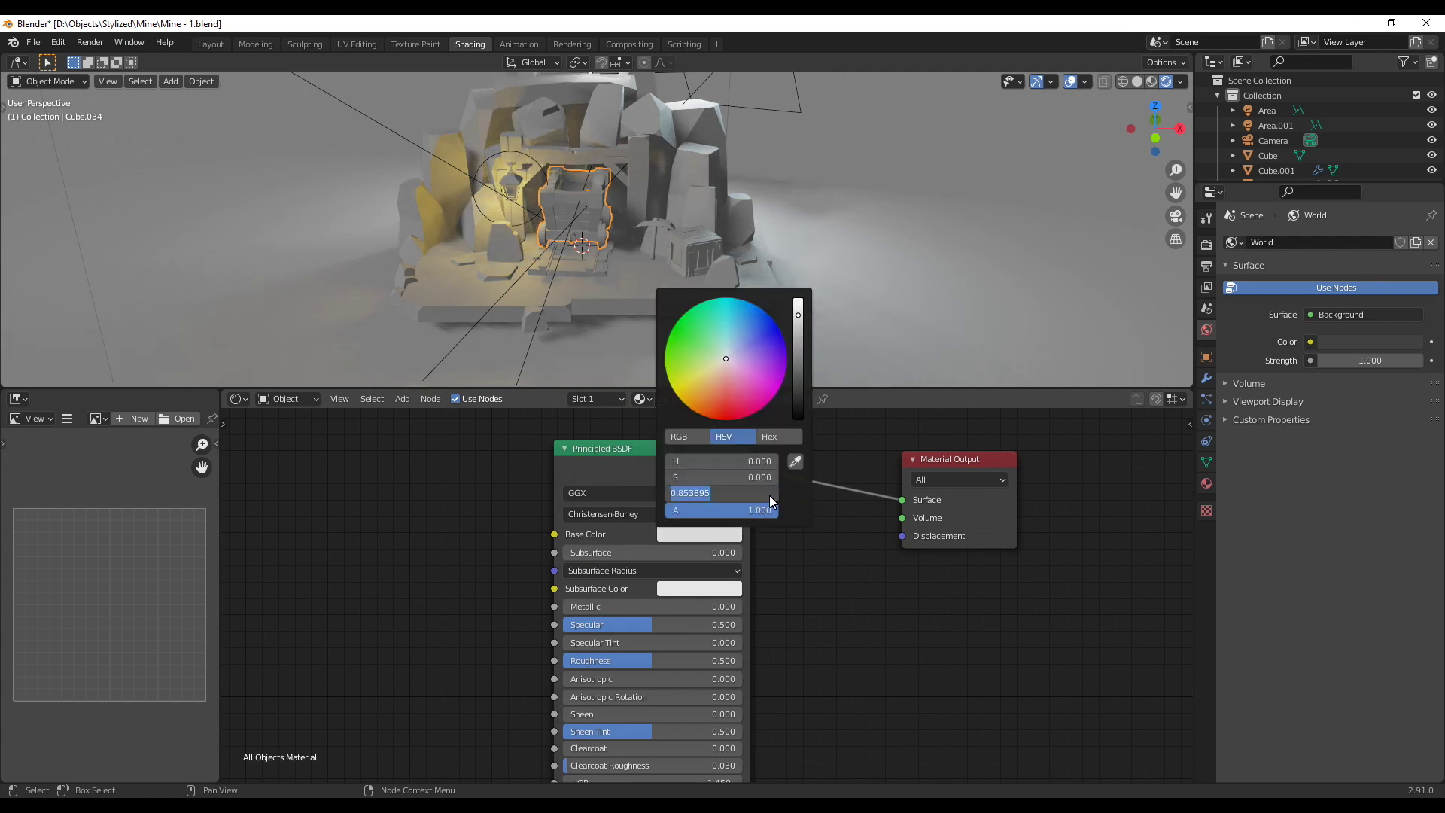
{"action": "type", "text": "0.7"}
{"action": "key", "text": "Return"}
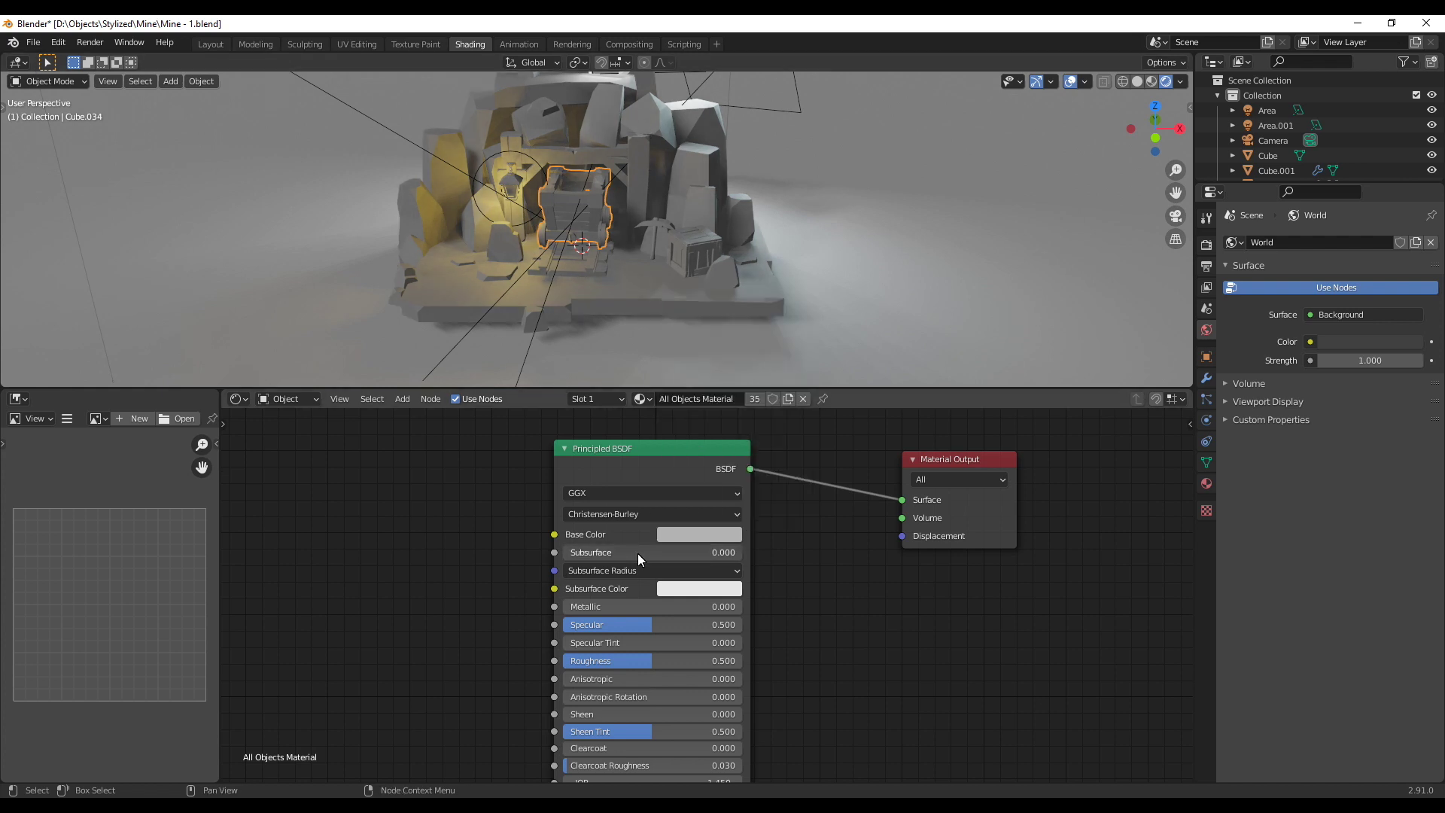
Set the subsurface of All Objects Material to 0.04
{"action": "left_click", "coordinate": [625, 556]}
{"action": "type", "text": "0."}
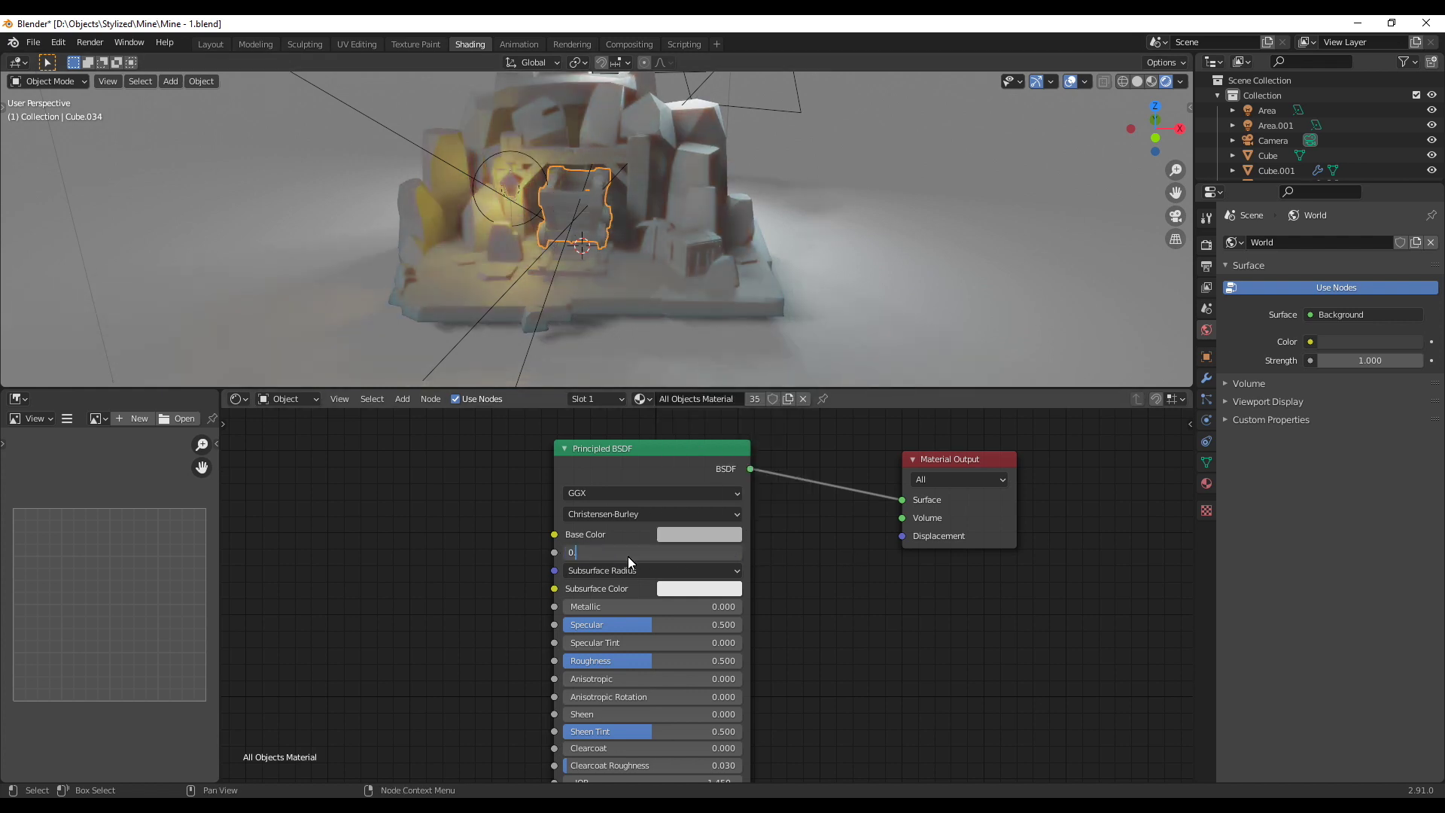
{"action": "type", "text": "04"}
{"action": "key", "text": "Return"}
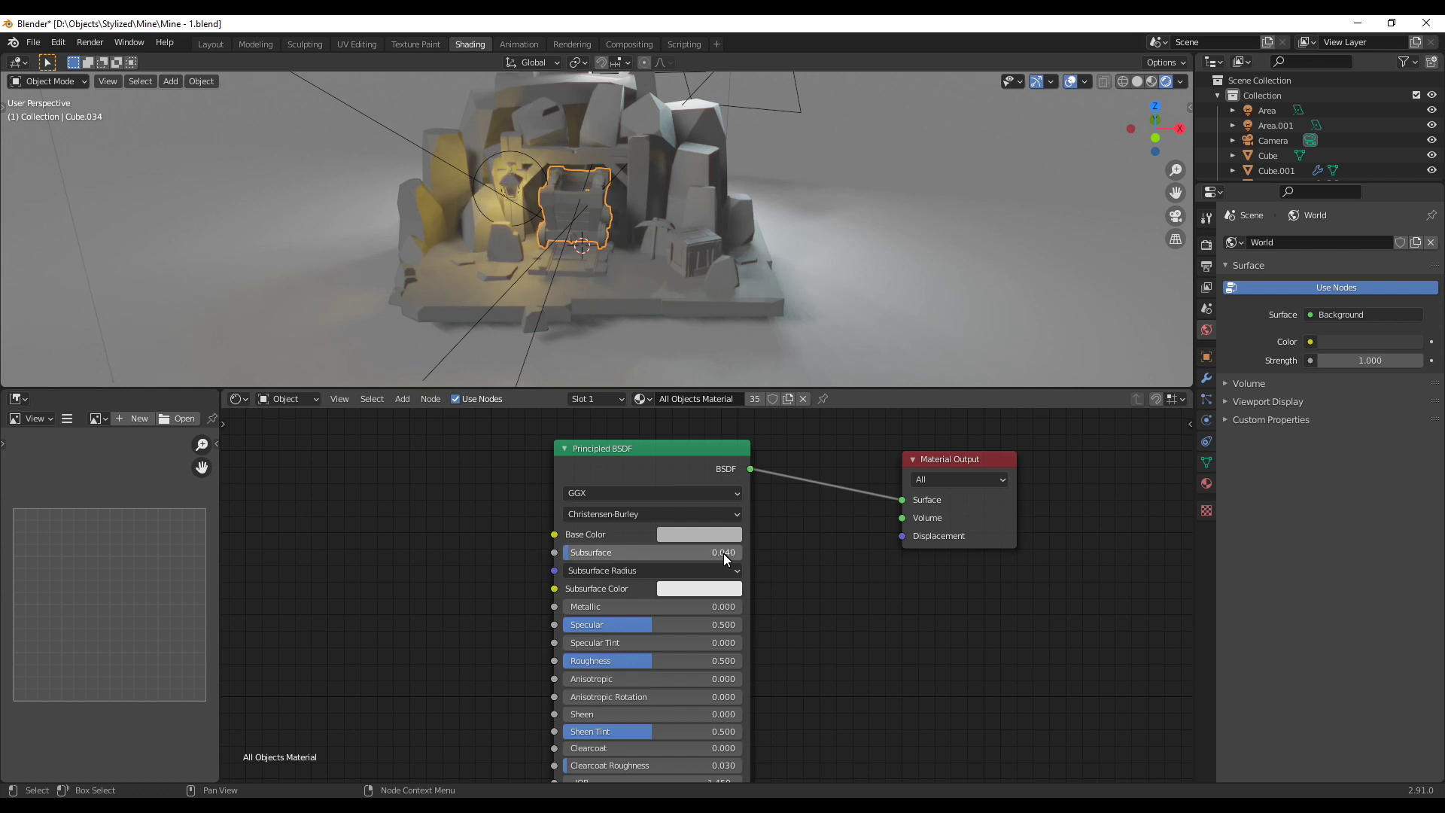
Set the specular of All Objects Material to 0.25 and its roughness to 1
{"action": "scroll", "coordinate": [674, 254], "scroll_direction": "down", "scroll_amount": 2}
{"action": "left_click", "coordinate": [656, 625]}
{"action": "type", "text": "0.25"}
{"action": "key", "text": "Return"}
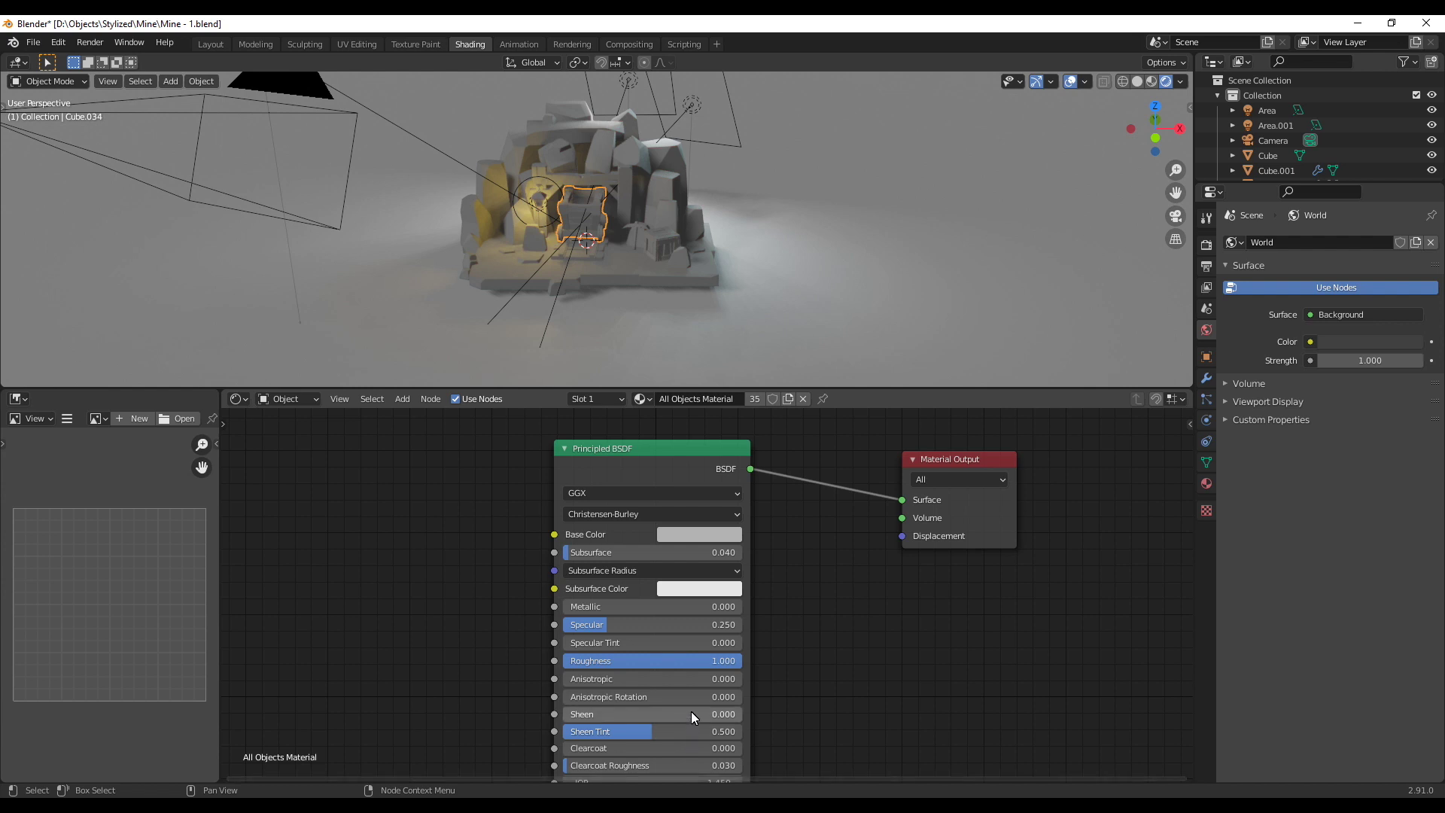
Make the ground plane's material black in base color and set its subsurface to 0.05
{"action": "scroll", "coordinate": [697, 692], "scroll_direction": "down", "scroll_amount": 1}
{"action": "mouse_move", "coordinate": [869, 736]}
{"action": "middle_mouse_down"}
{"action": "mouse_move", "coordinate": [886, 613]}
{"action": "mouse_move", "coordinate": [867, 724]}
{"action": "middle_mouse_up"}
{"action": "left_click", "coordinate": [856, 231]}
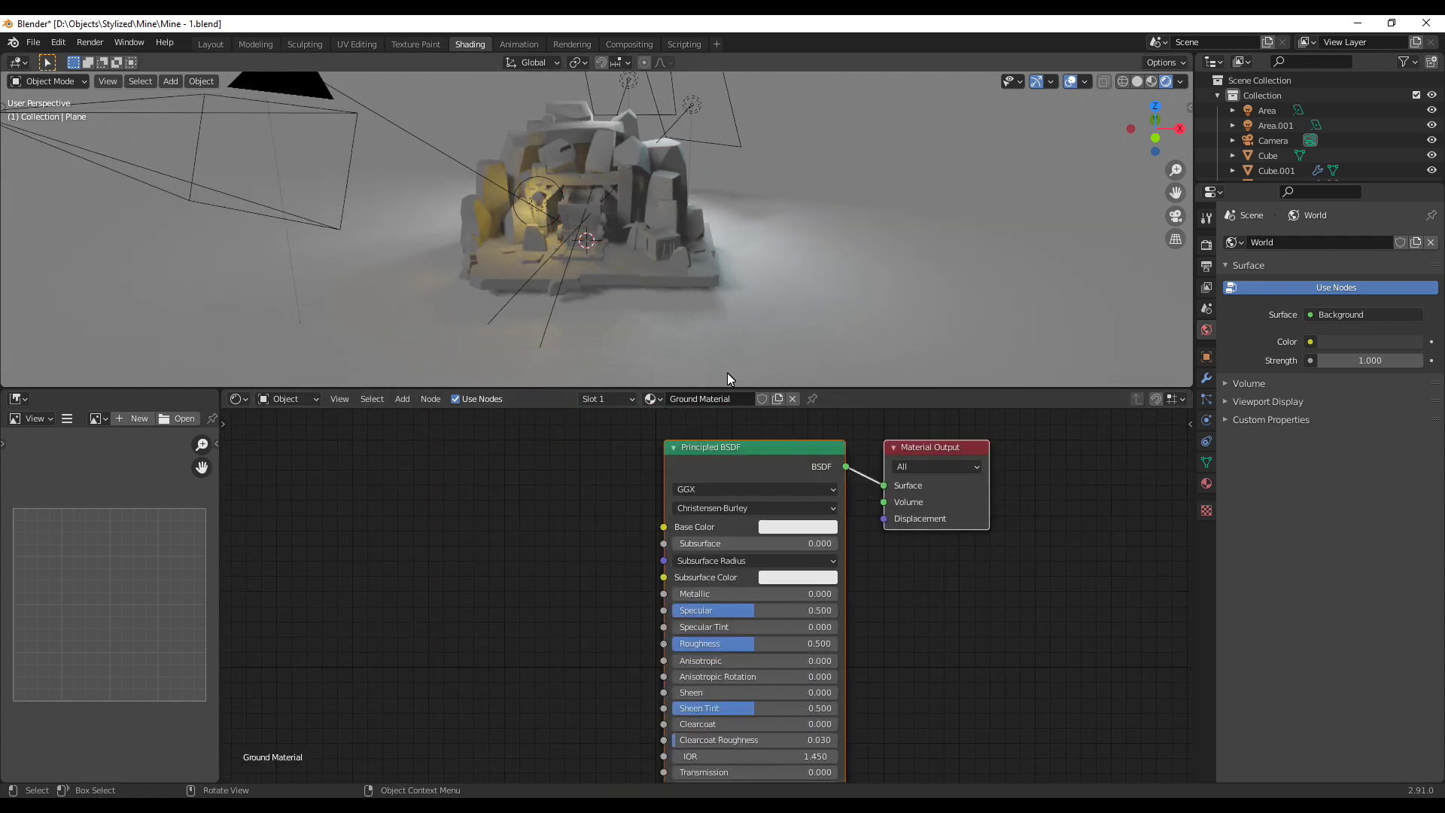
{"action": "left_click", "coordinate": [797, 527]}
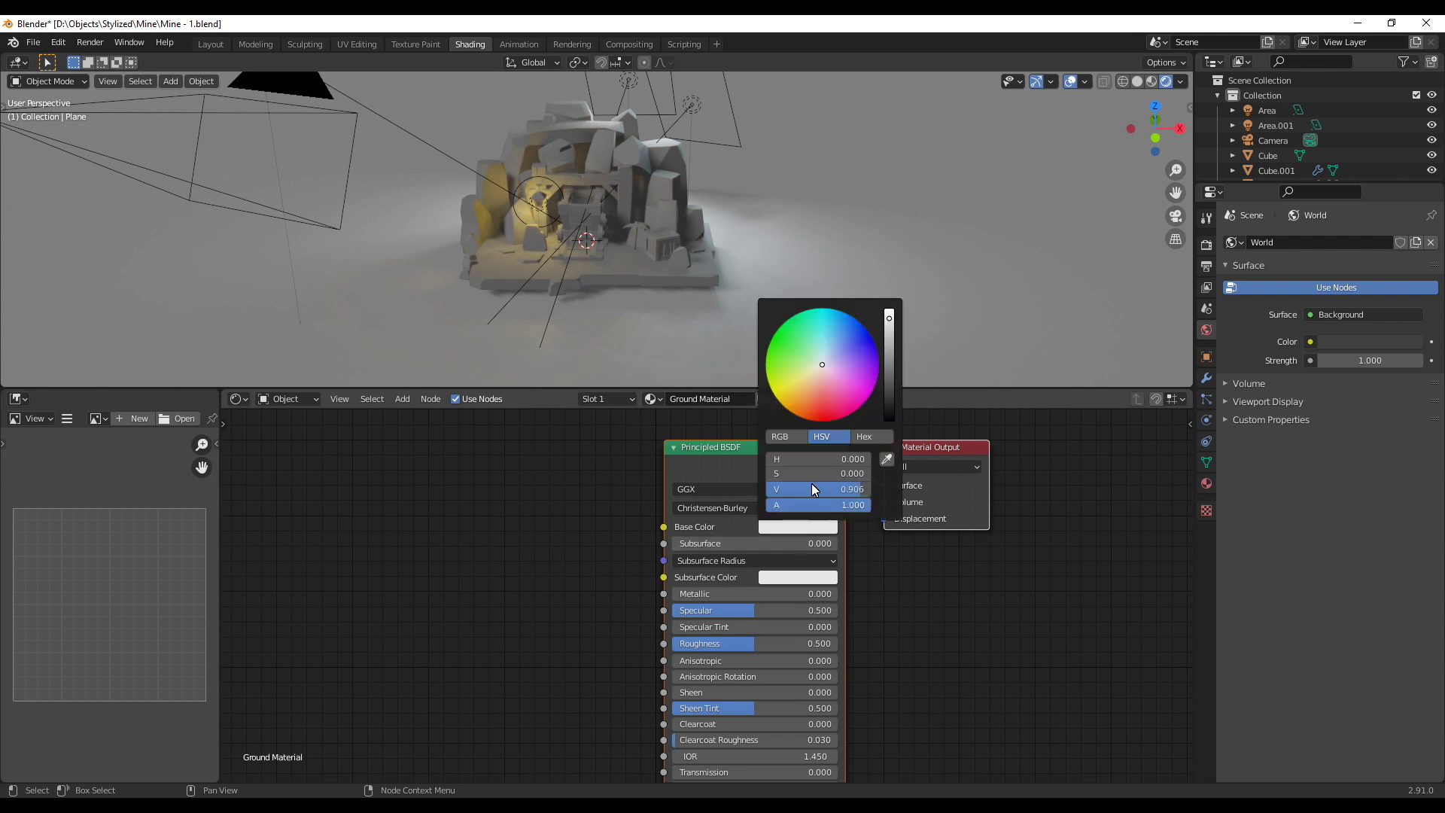
{"action": "left_click_drag", "start_coordinate": [888, 324], "coordinate": [892, 466]}
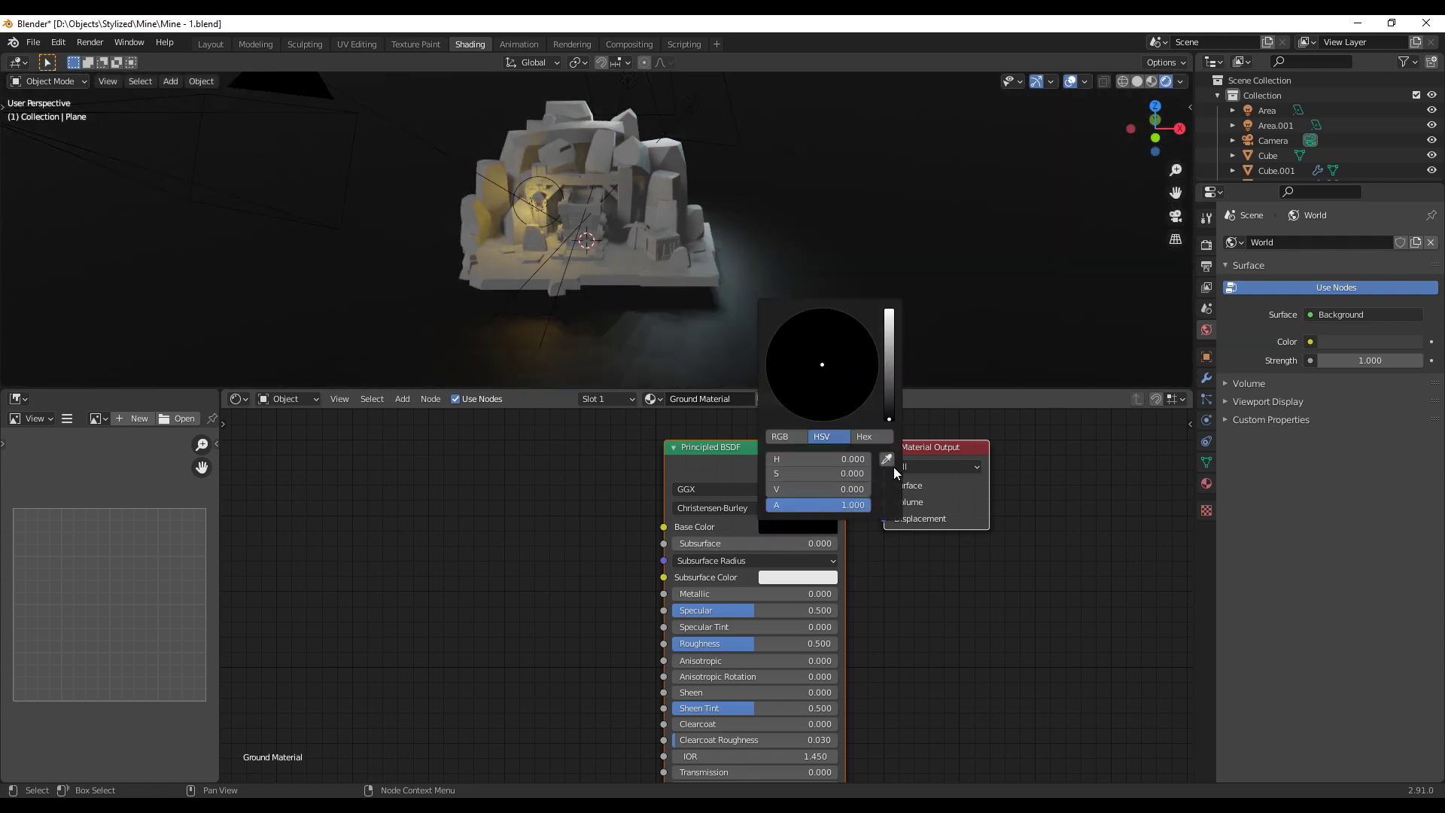
{"action": "left_click", "coordinate": [746, 540]}
{"action": "type", "text": "0.05"}
{"action": "key", "text": "Return"}
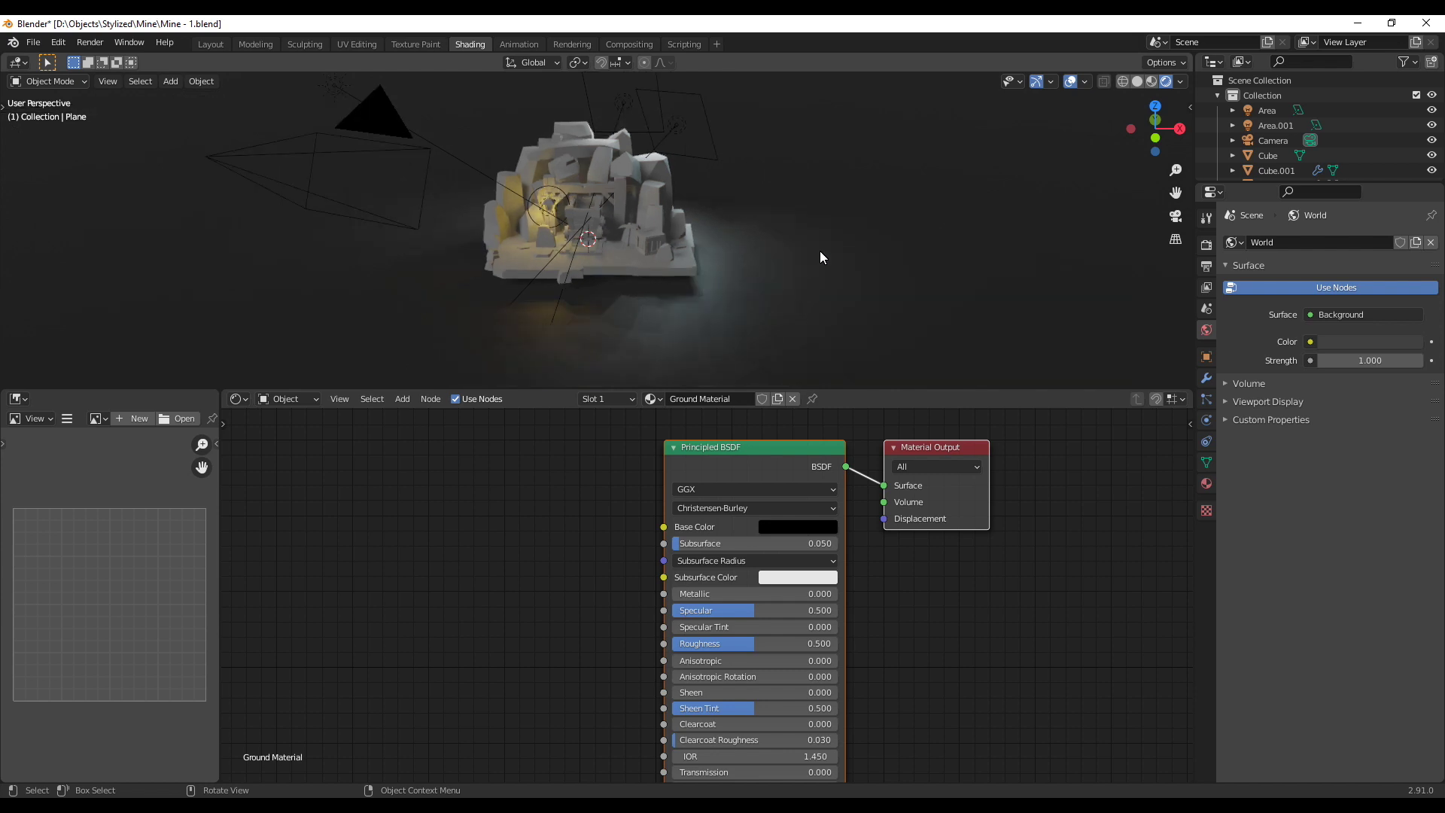
Set the roughness of Ground Material to 0.75
{"action": "scroll", "coordinate": [820, 253], "scroll_direction": "up", "scroll_amount": 2}
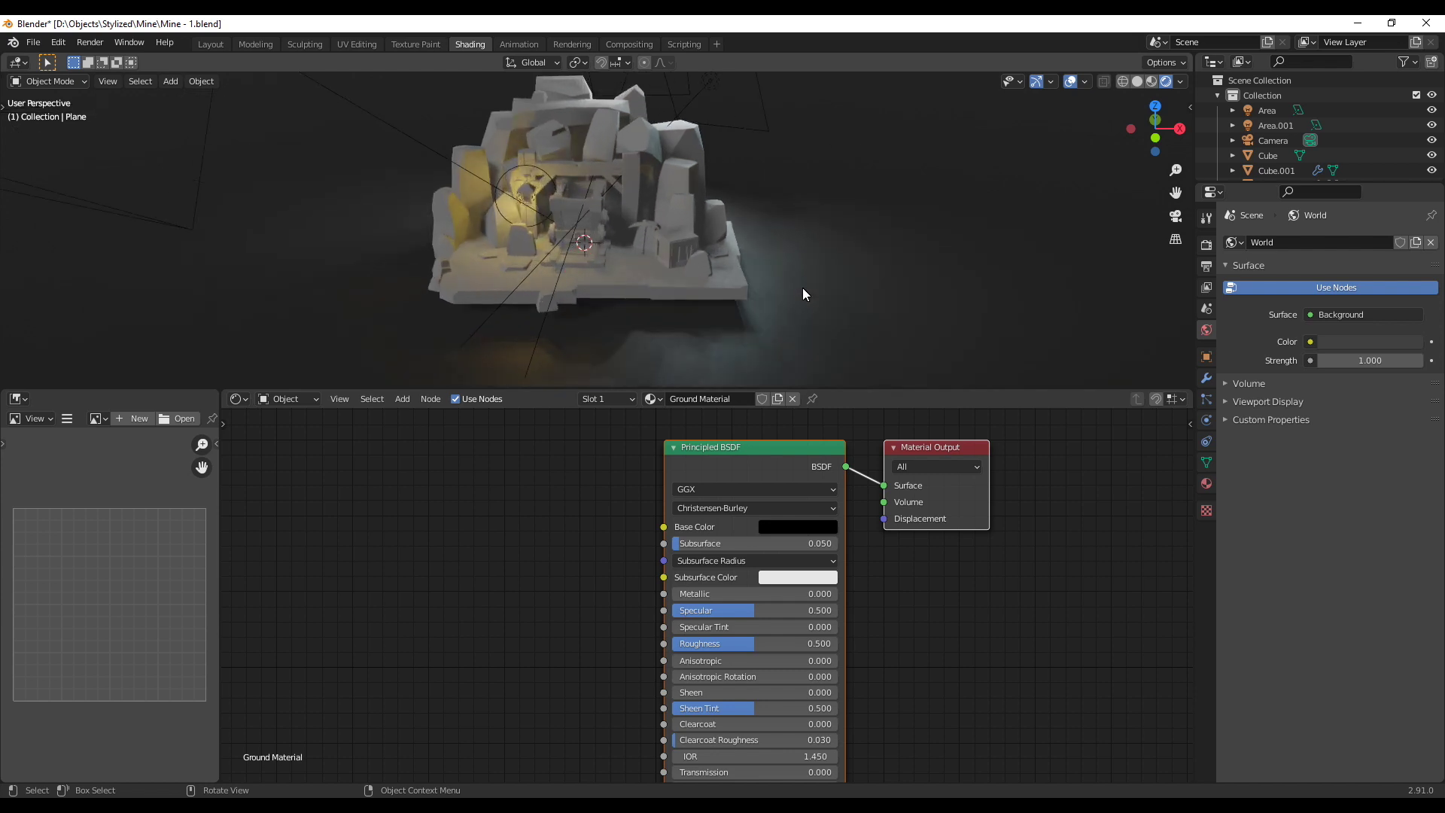
{"action": "left_click", "coordinate": [794, 641]}
{"action": "type", "text": "0.75"}
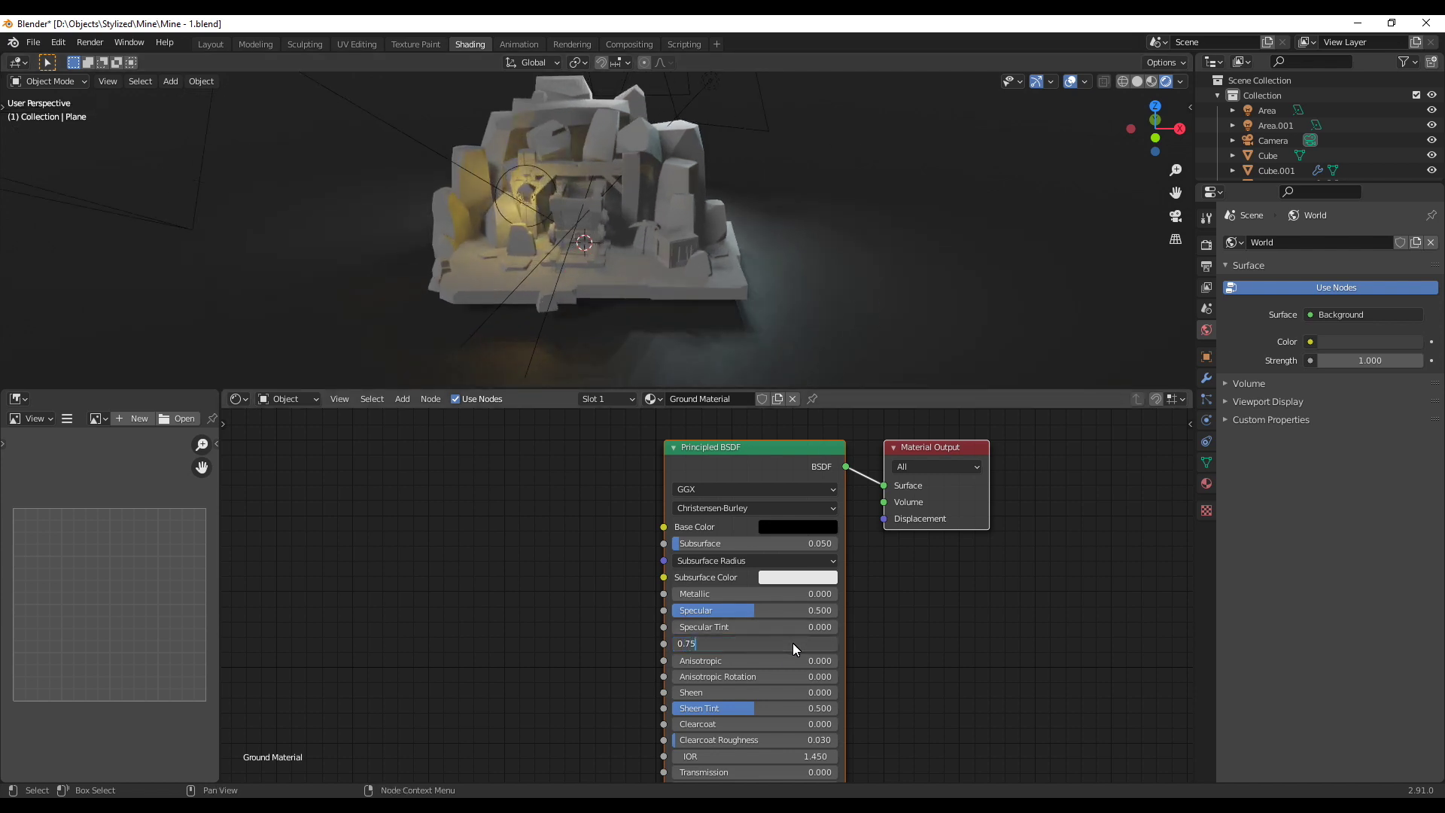
{"action": "key", "text": "Return"}
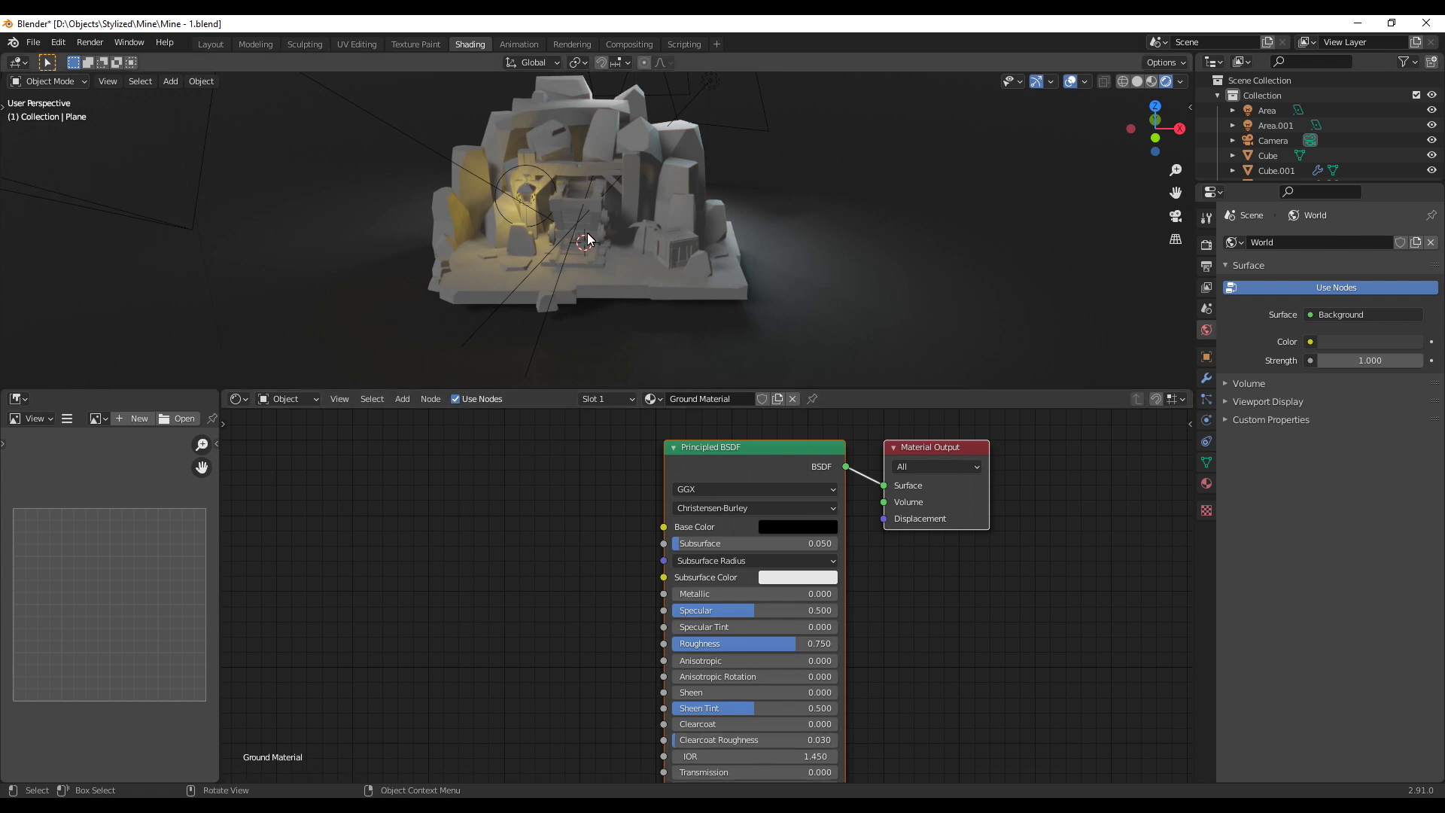
Render the current frame to check the new materials, and close the render result
{"action": "middle_click_drag", "start_coordinate": [587, 233], "coordinate": [675, 283]}
{"action": "key", "text": "F12"}
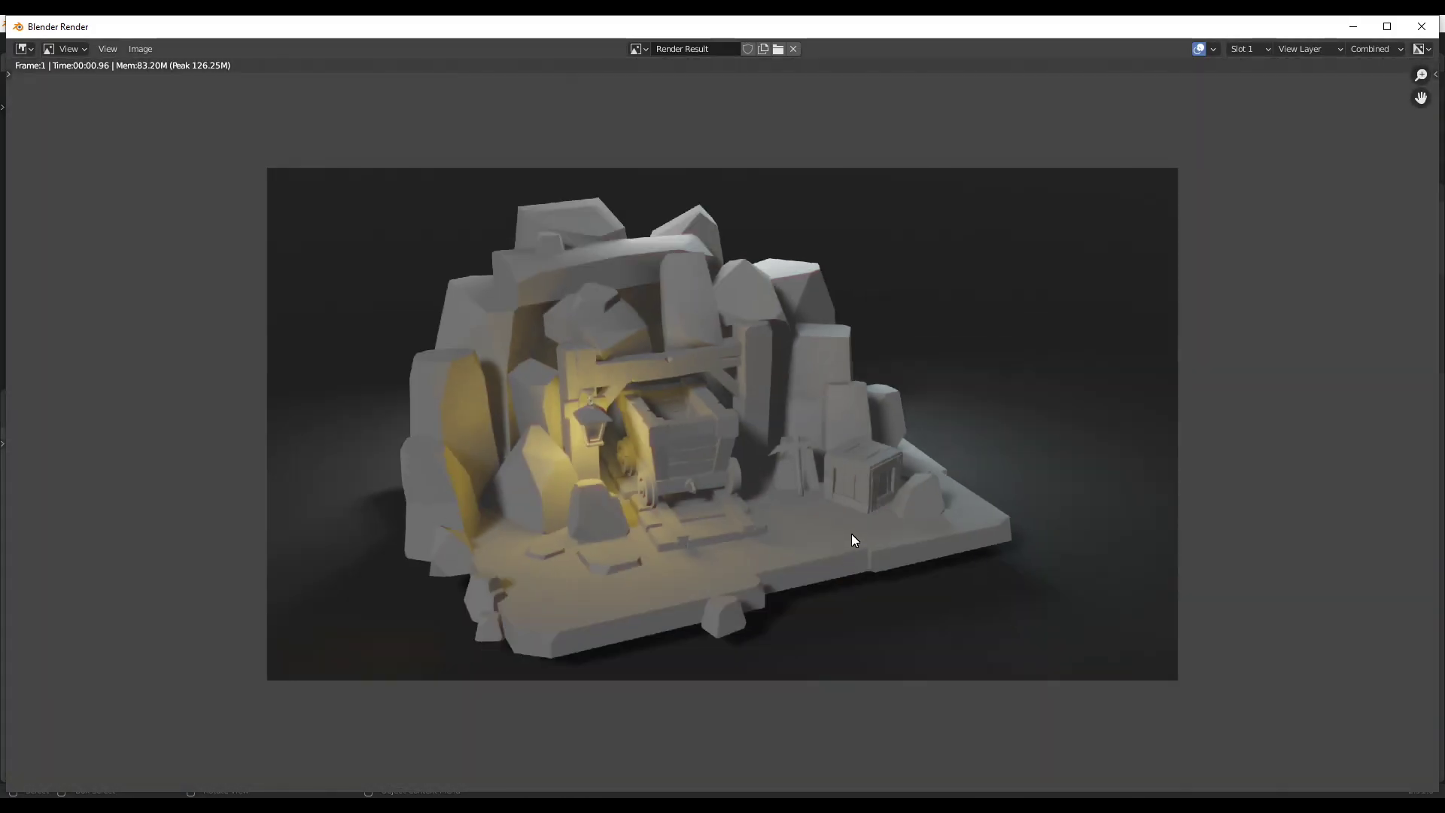
{"action": "key", "text": "Escape"}
Add a second material slot to the lantern and create a new material in it named Light Emission
{"action": "scroll", "coordinate": [543, 164], "scroll_direction": "up", "scroll_amount": 5}
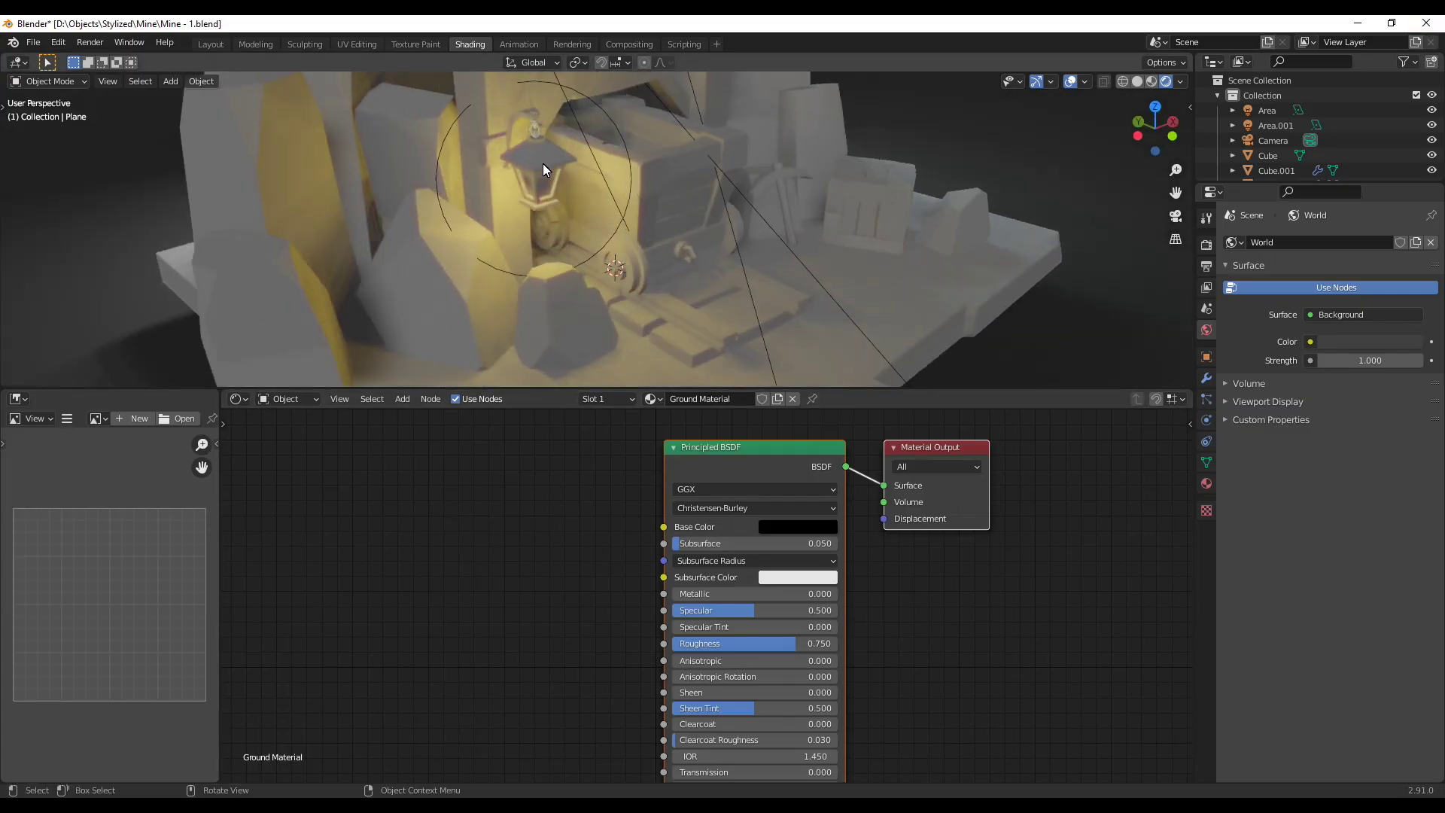
{"action": "left_click", "coordinate": [543, 164]}
{"action": "left_click", "coordinate": [1206, 482]}
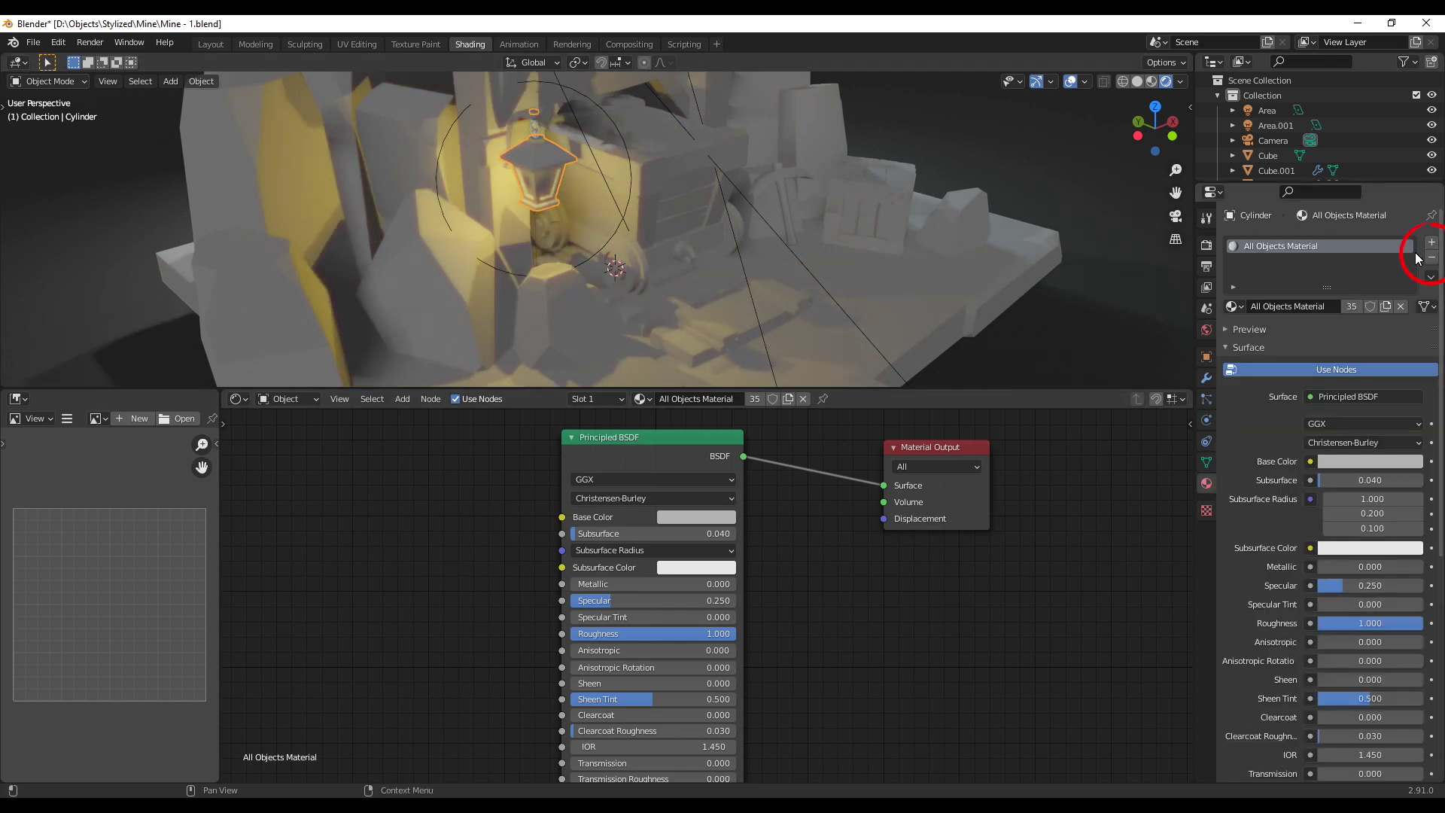
{"action": "left_click", "coordinate": [1432, 242]}
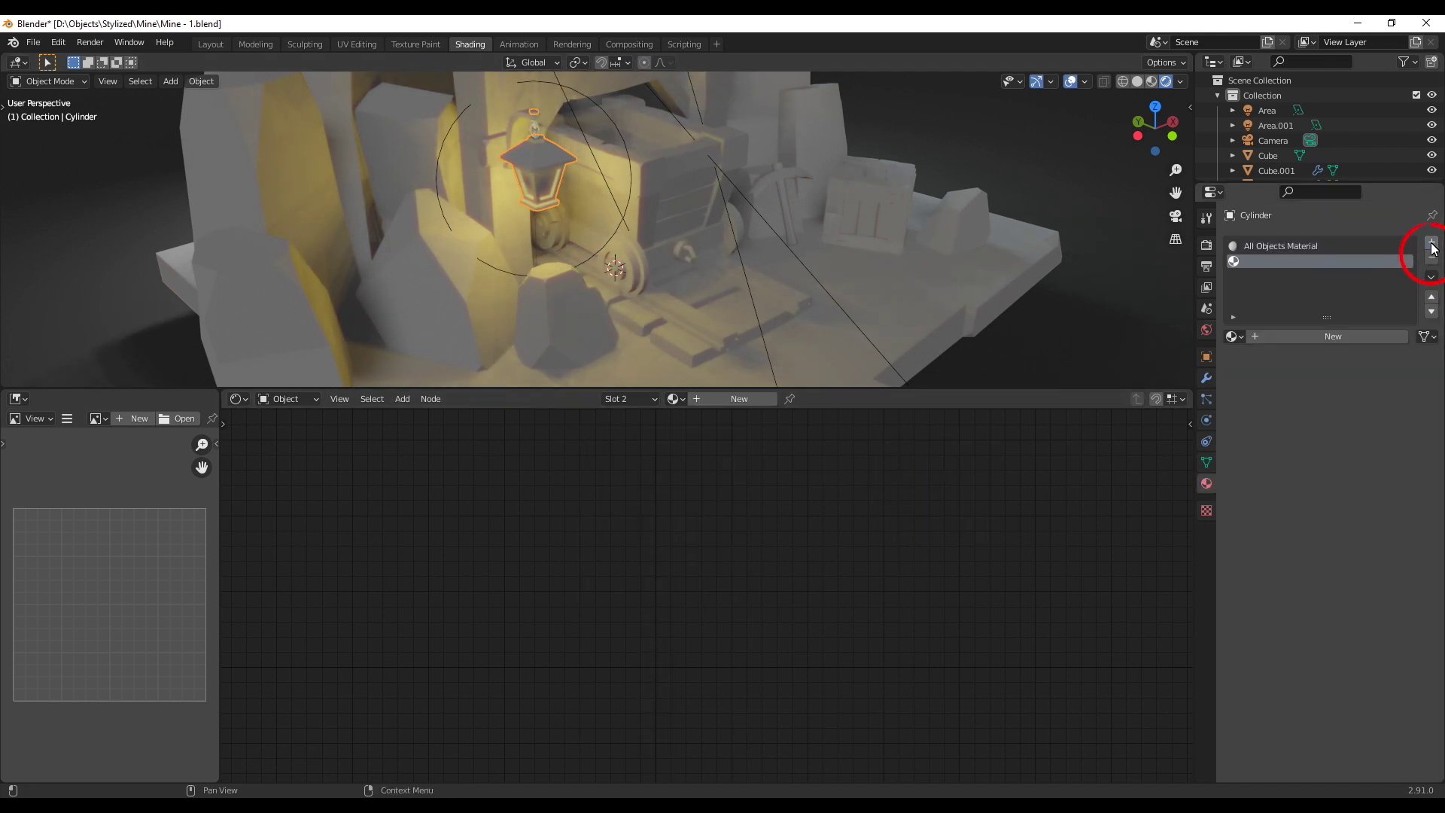
{"action": "left_click", "coordinate": [1263, 336]}
{"action": "double_click", "coordinate": [1275, 335]}
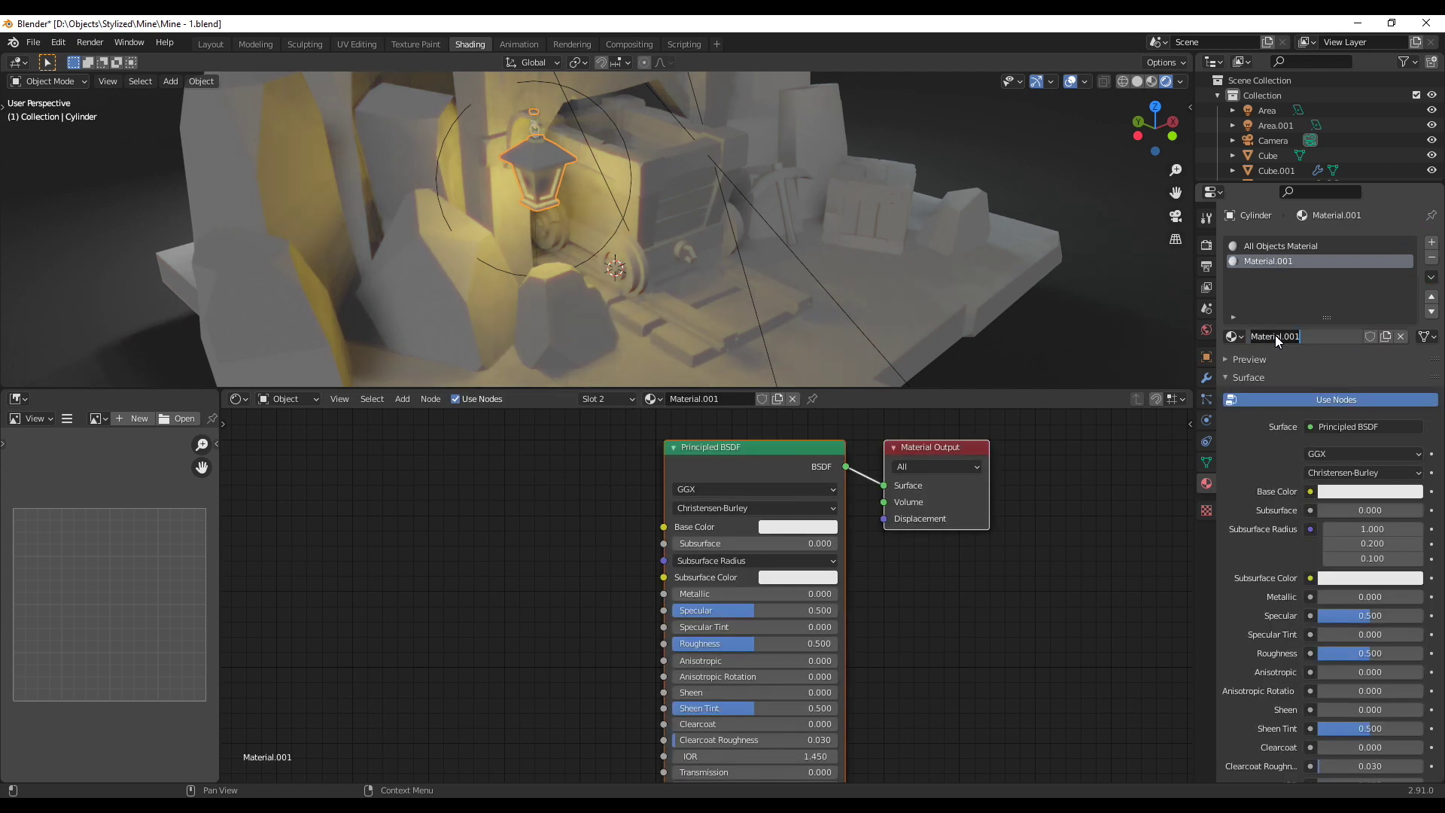
{"action": "type", "text": "Light Emission"}
{"action": "key", "text": "Return"}
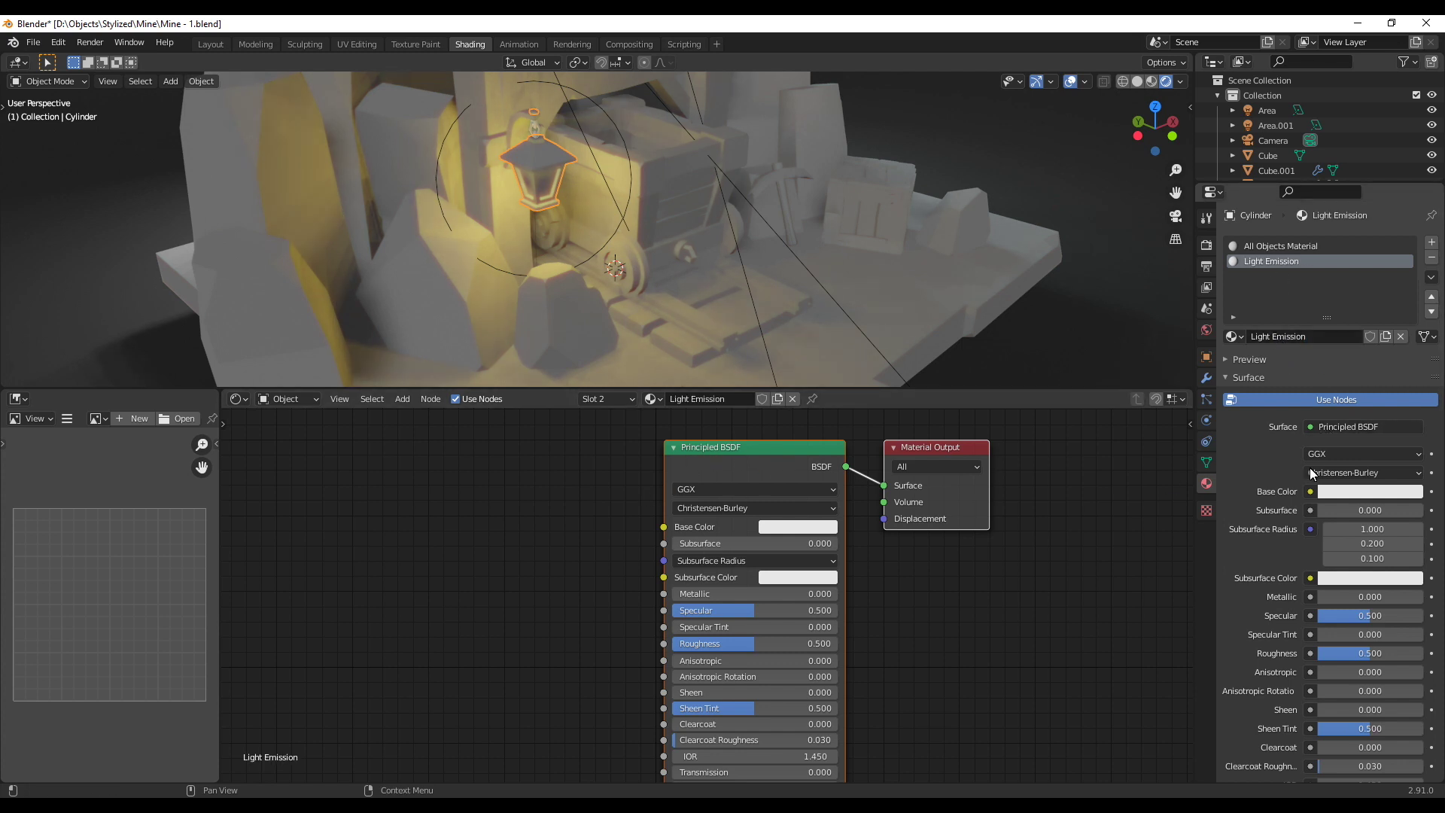
Change the Light Emission surface to an Emission shader and set its color to hue 0.14 and saturation 1
{"action": "left_click", "coordinate": [1348, 425]}
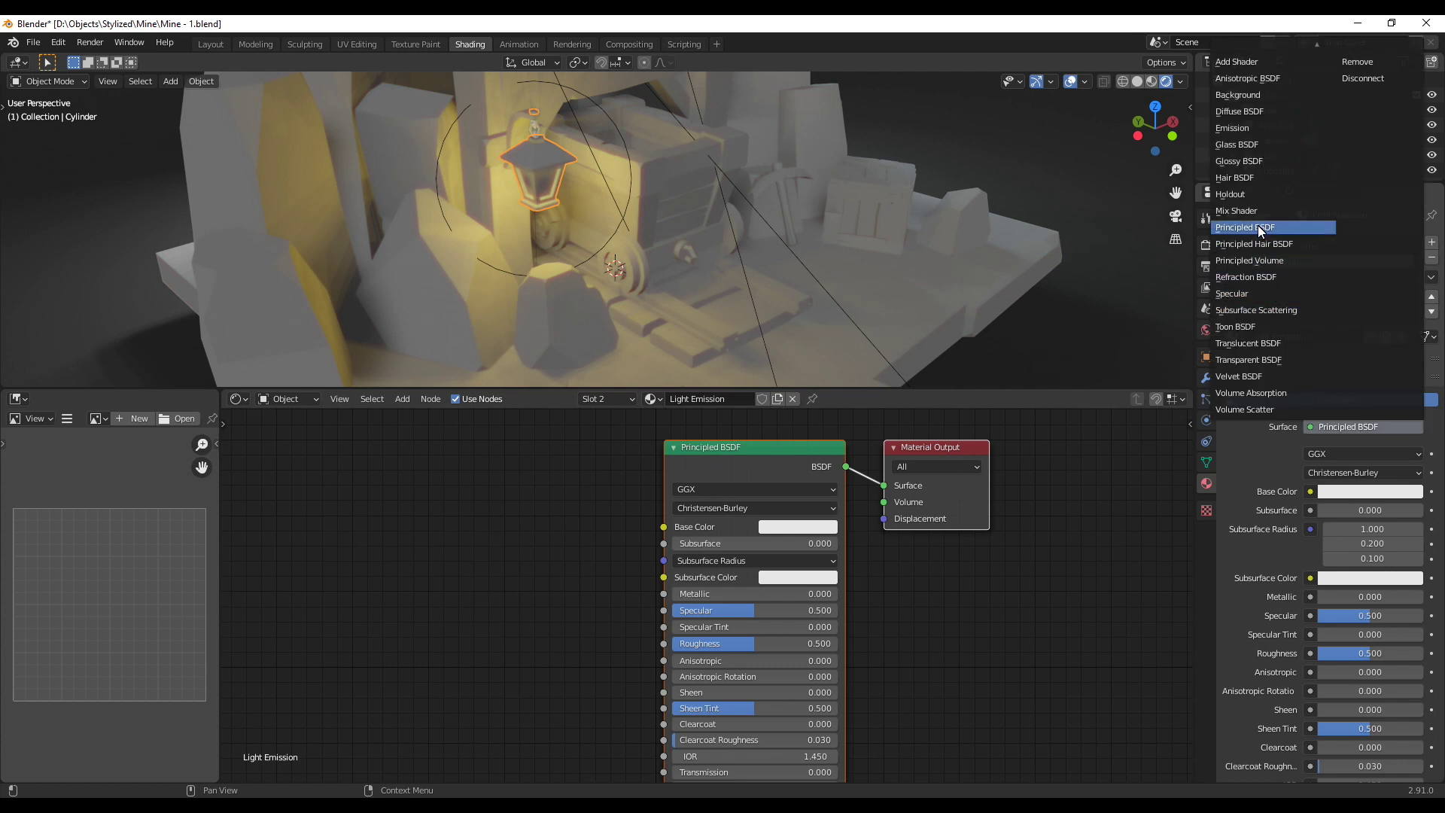
{"action": "left_click", "coordinate": [1240, 128]}
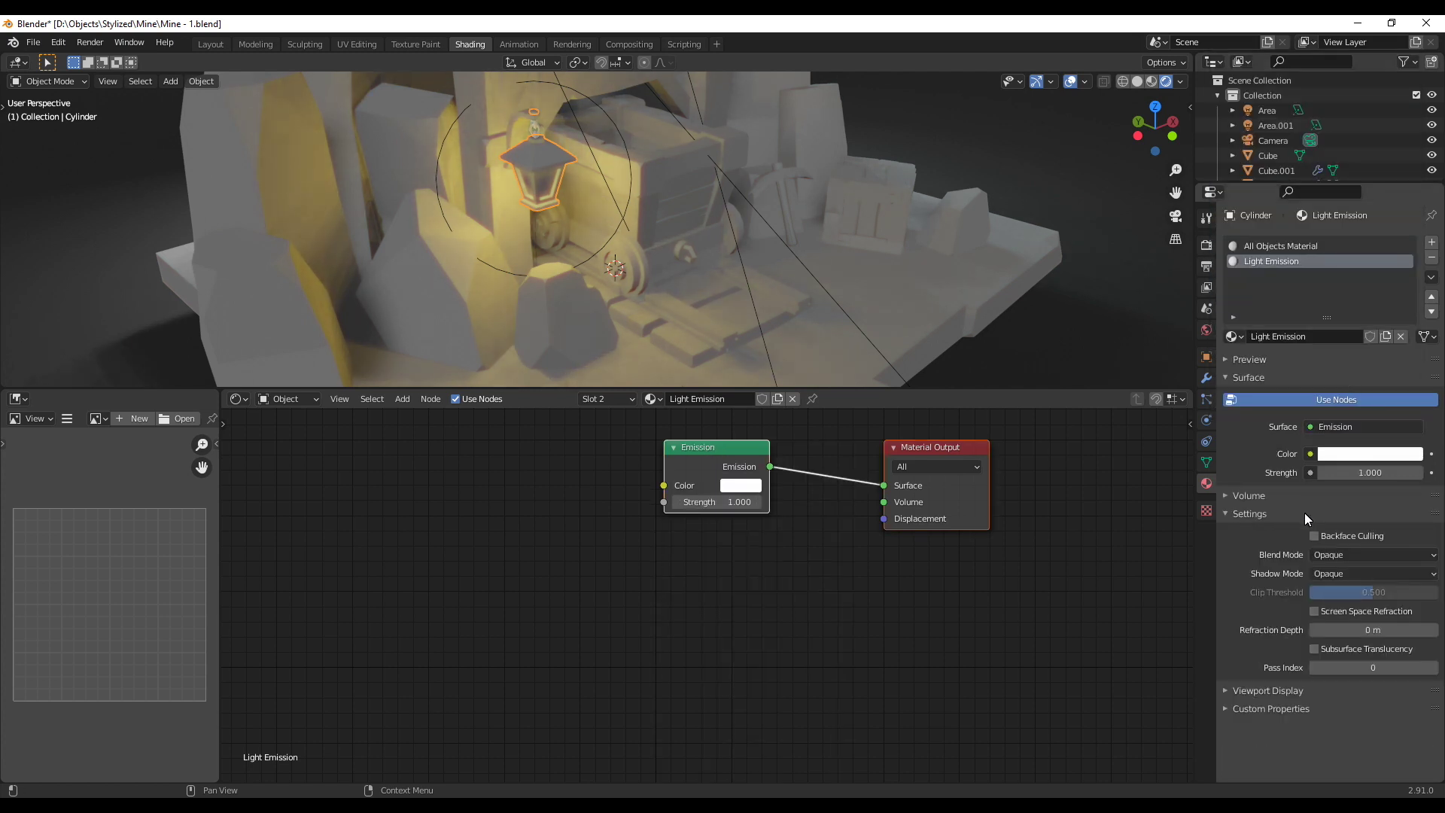
{"action": "left_click", "coordinate": [1341, 454]}
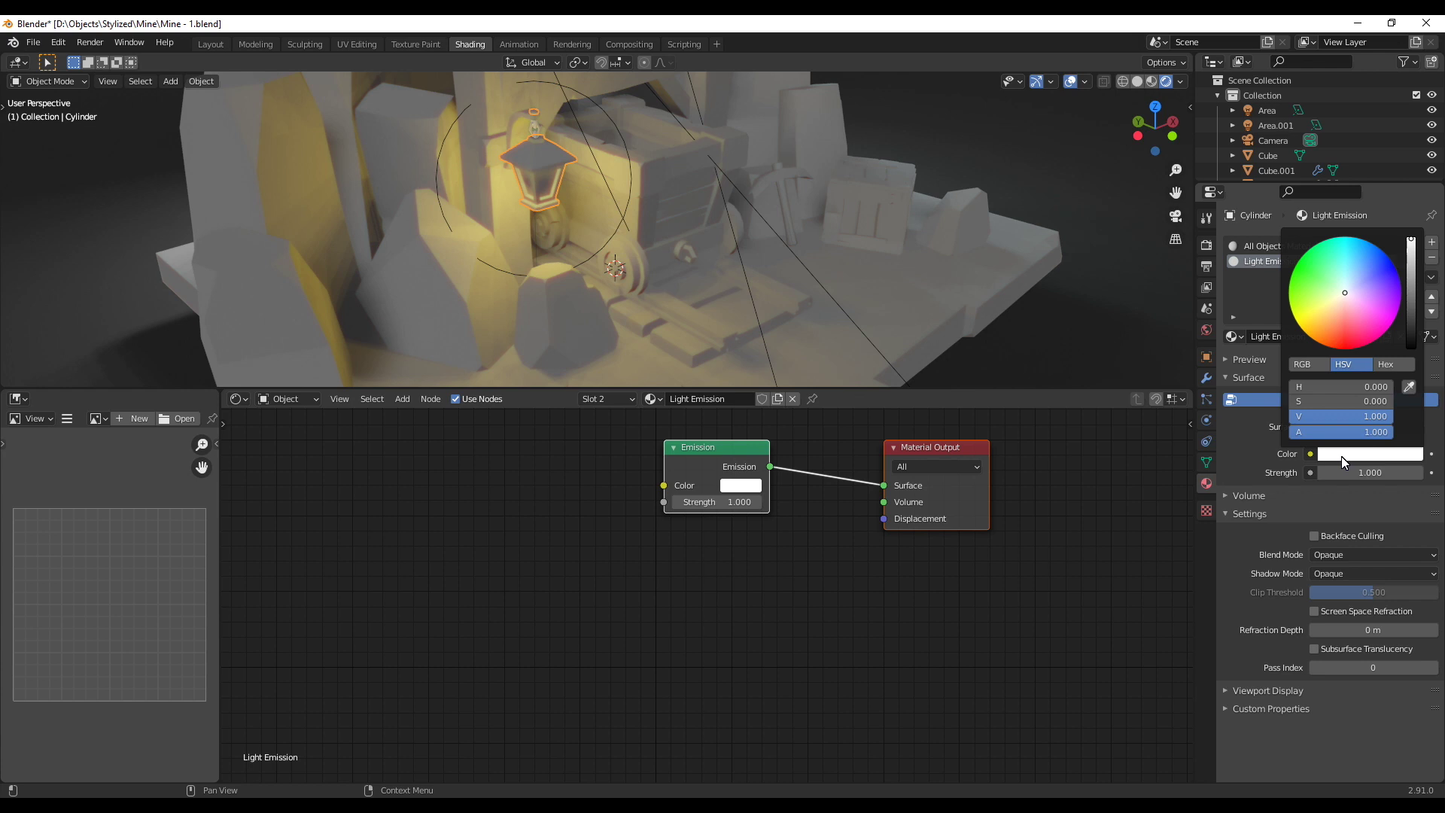
{"action": "left_click", "coordinate": [1352, 384]}
{"action": "type", "text": "0.14"}
{"action": "key", "text": "Tab"}
{"action": "type", "text": "1"}
{"action": "key", "text": "Tab"}
{"action": "key", "text": "Return"}
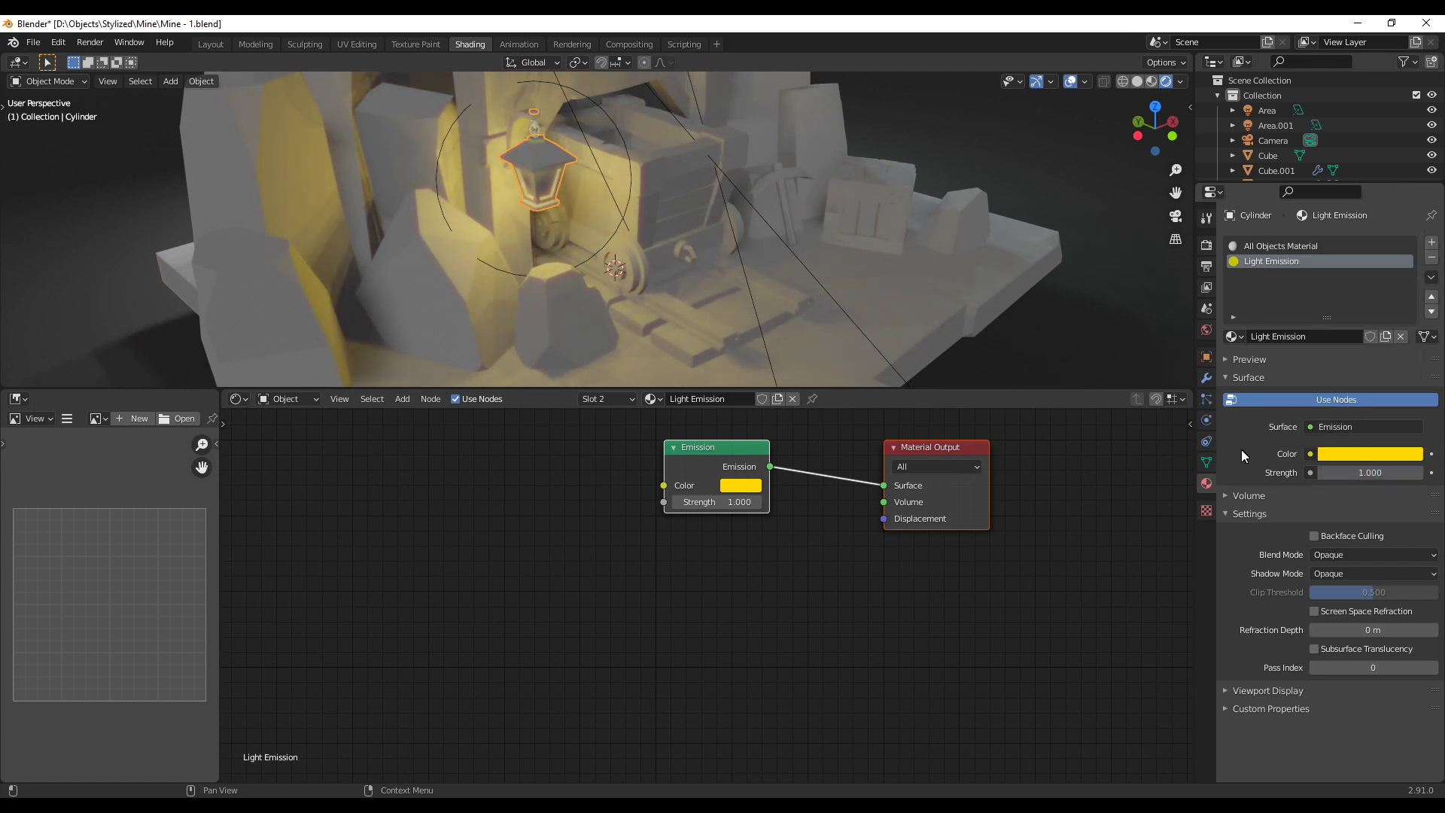
Select the lantern's glass faces in Edit Mode, assign the Light Emission material to them, and return to Object Mode
{"action": "key", "text": "Tab"}
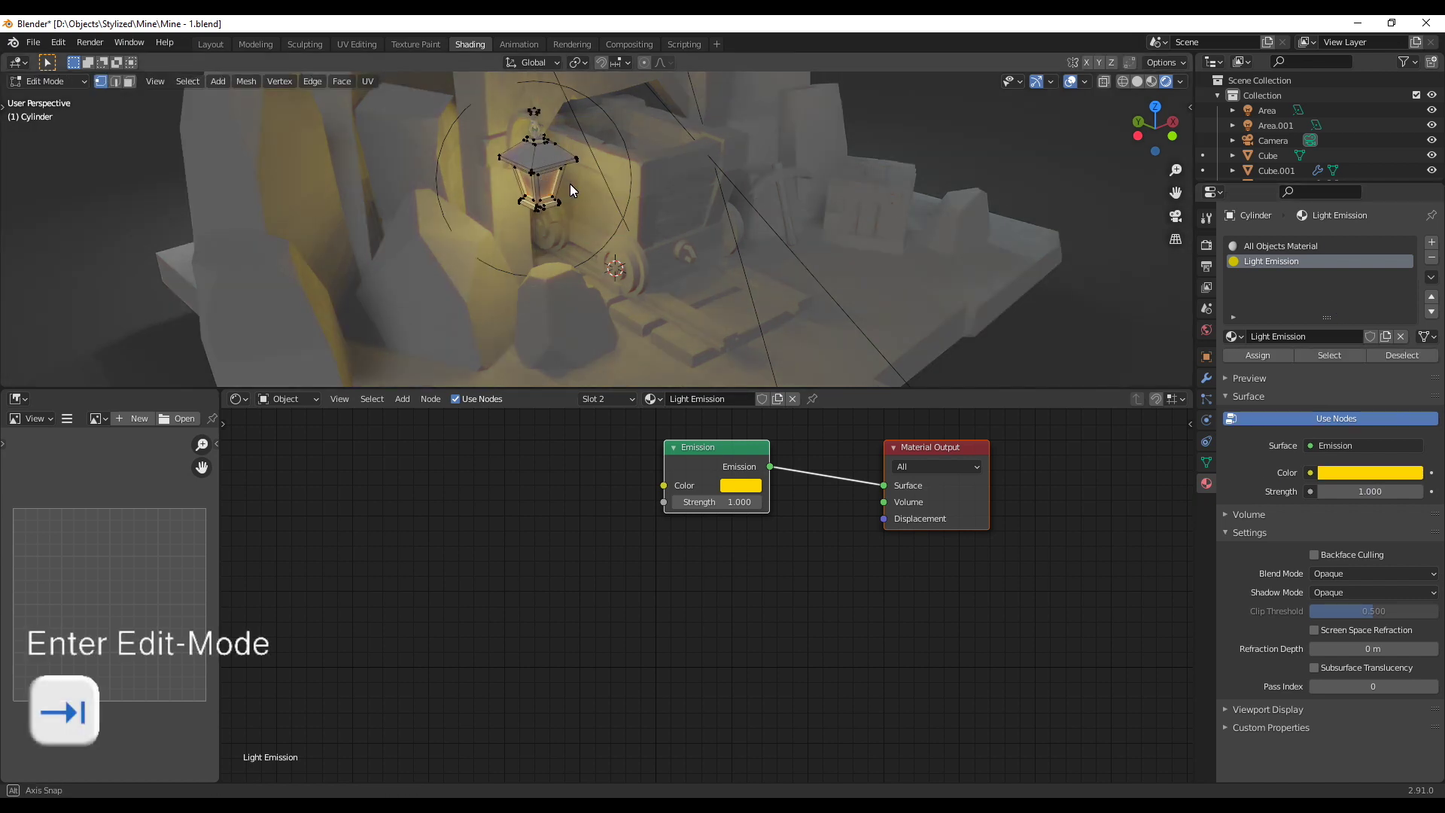
{"action": "middle_click_drag", "start_coordinate": [571, 183], "coordinate": [576, 198]}
{"action": "key", "text": "3"}
{"action": "scroll", "coordinate": [522, 205], "scroll_direction": "up", "scroll_amount": 3}
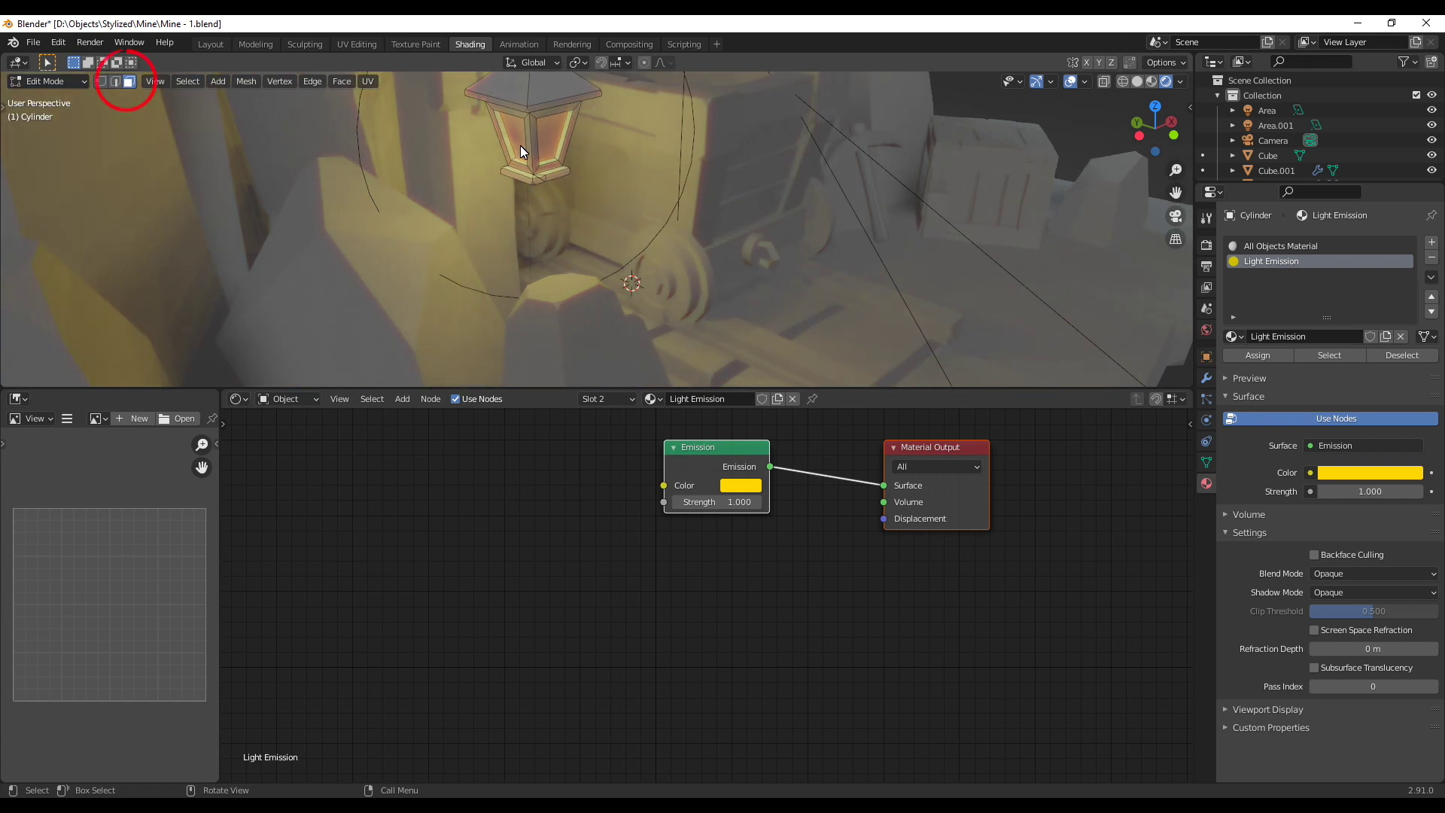
{"action": "left_click", "coordinate": [517, 140]}
{"action": "left_click", "coordinate": [548, 137], "text": "shift"}
{"action": "middle_click_drag", "start_coordinate": [674, 236], "coordinate": [455, 259]}
{"action": "mouse_move", "coordinate": [345, 109]}
{"action": "middle_mouse_down"}
{"action": "mouse_move", "coordinate": [850, 236]}
{"action": "mouse_move", "coordinate": [824, 229]}
{"action": "middle_mouse_up"}
{"action": "key", "text": "z"}
{"action": "left_click", "coordinate": [703, 231]}
{"action": "mouse_move", "coordinate": [703, 230]}
{"action": "middle_mouse_down"}
{"action": "mouse_move", "coordinate": [504, 391]}
{"action": "mouse_move", "coordinate": [647, 289]}
{"action": "mouse_move", "coordinate": [482, 282]}
{"action": "middle_mouse_up"}
{"action": "scroll", "coordinate": [505, 384], "scroll_direction": "down", "scroll_amount": 5}
{"action": "key", "text": "z"}
{"action": "left_click", "coordinate": [638, 307]}
{"action": "middle_click_drag", "start_coordinate": [489, 210], "coordinate": [514, 233]}
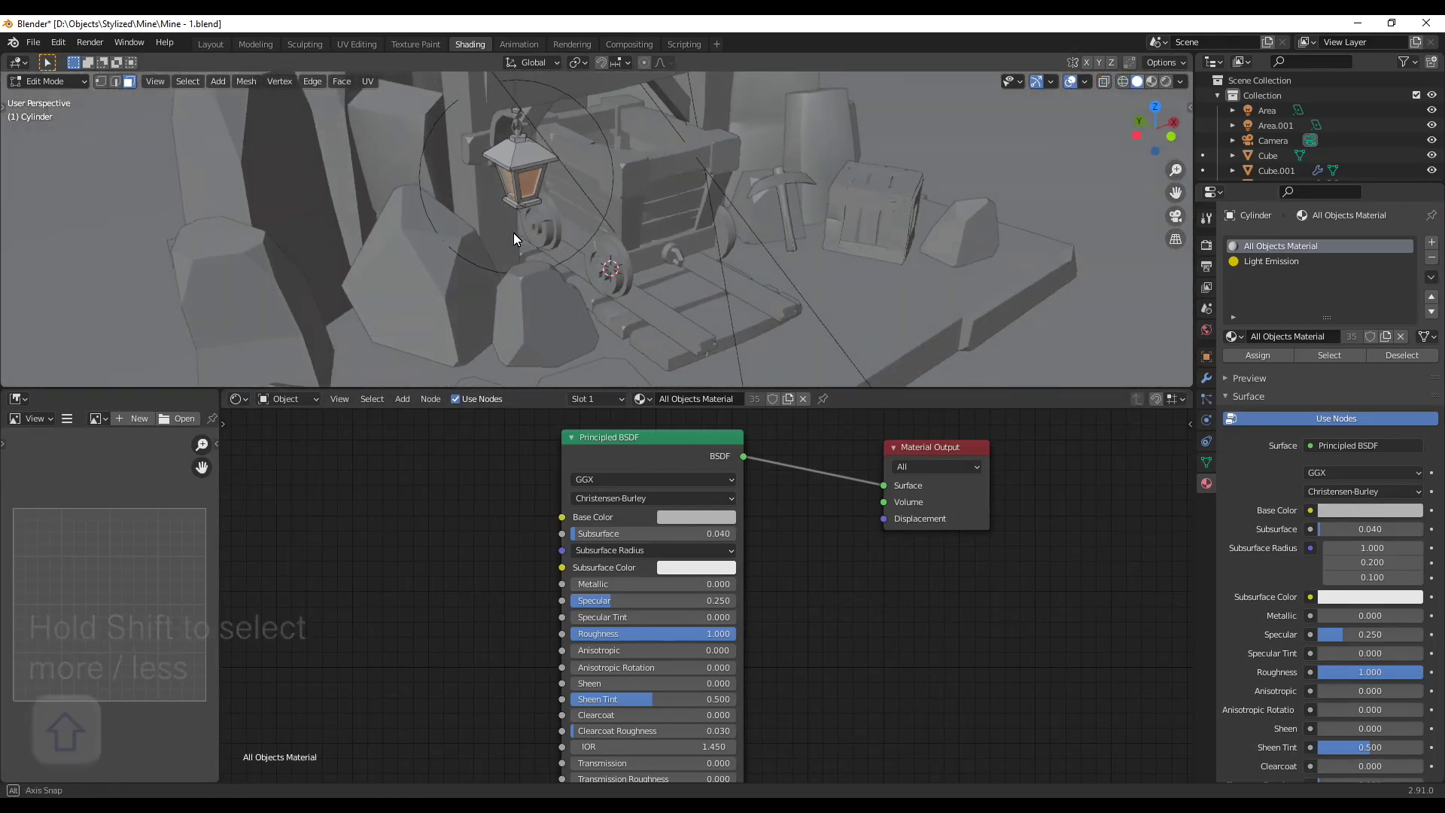
{"action": "left_click", "coordinate": [1271, 261]}
{"action": "left_click", "coordinate": [1257, 354]}
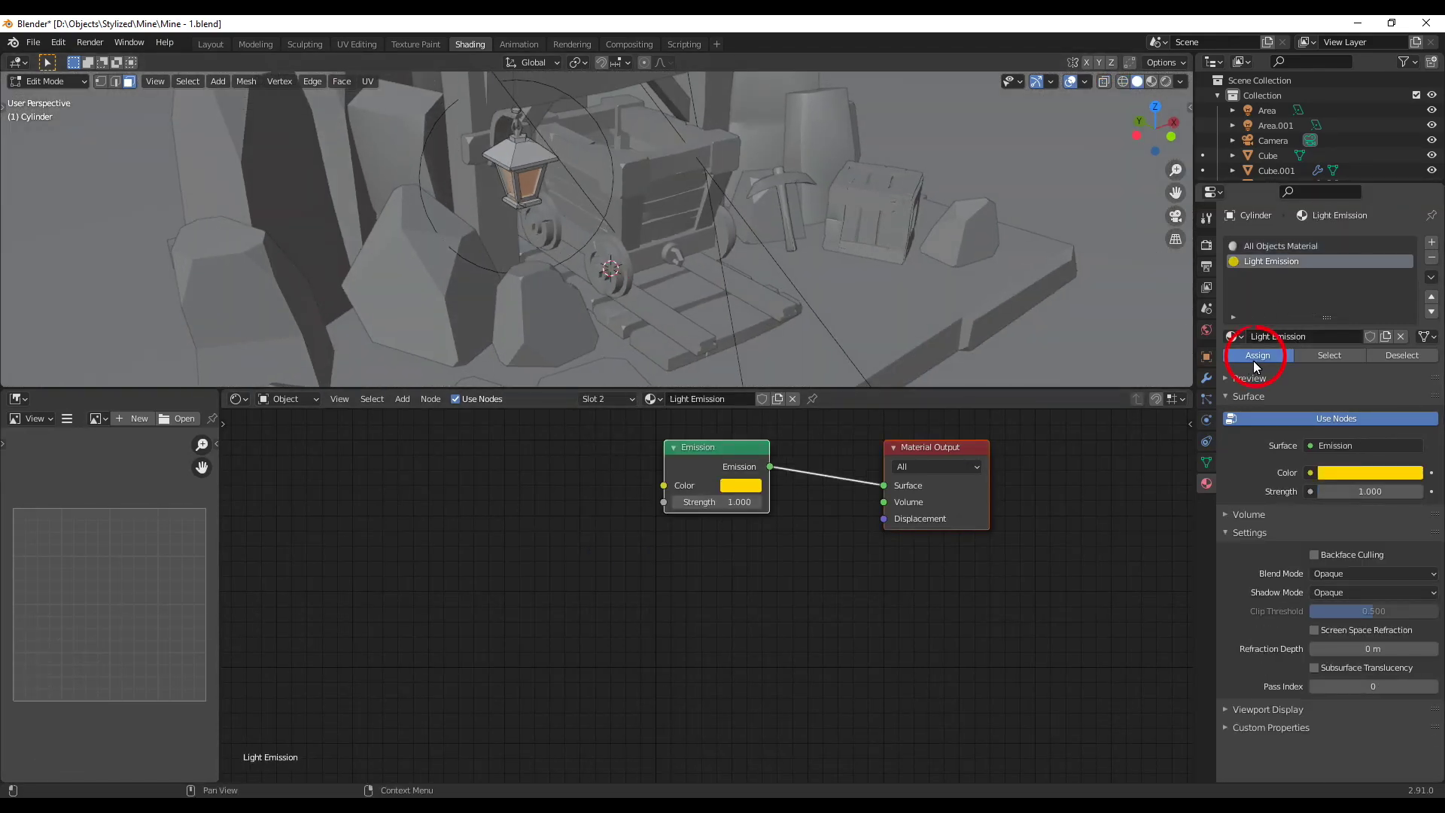
{"action": "key", "text": "Tab"}
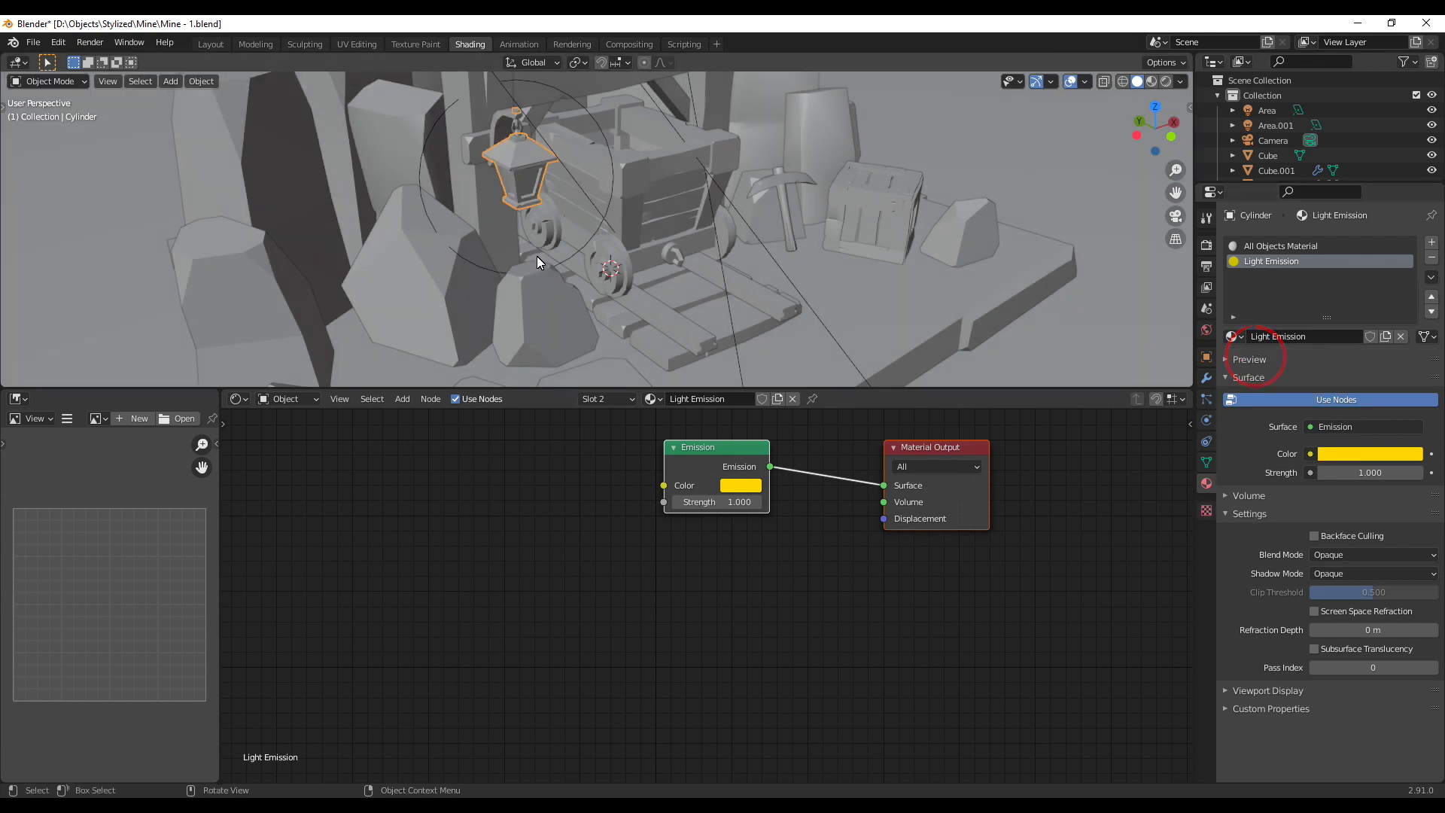
Switch the viewport to rendered shading and set the emission strength of the lantern's Light Emission material to 20
{"action": "left_click", "coordinate": [1165, 82]}
{"action": "scroll", "coordinate": [570, 262], "scroll_direction": "down", "scroll_amount": 3}
{"action": "middle_click_drag", "start_coordinate": [570, 262], "coordinate": [533, 251]}
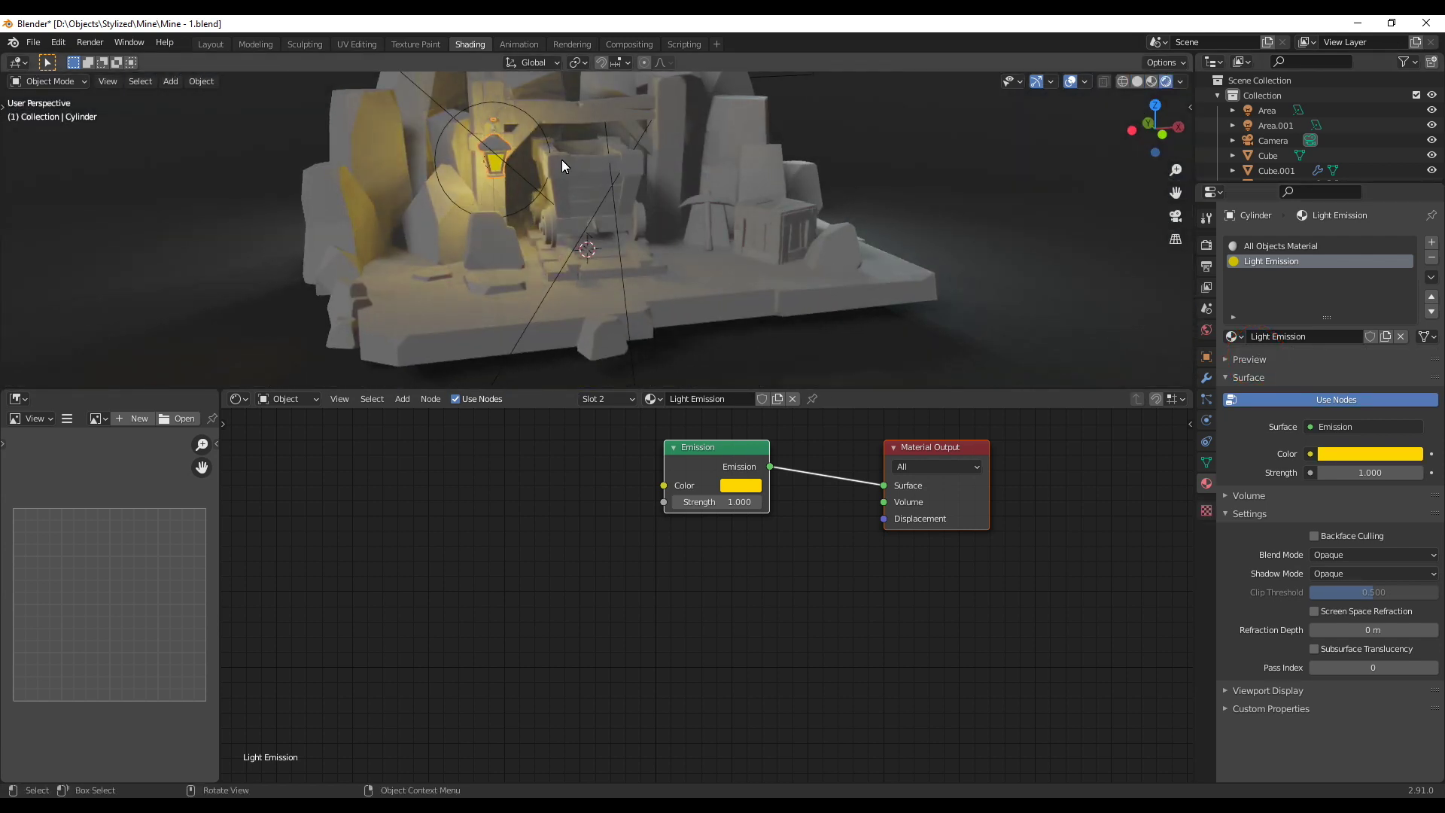
{"action": "left_click", "coordinate": [867, 154]}
{"action": "left_click", "coordinate": [502, 168]}
{"action": "scroll", "coordinate": [502, 169], "scroll_direction": "up", "scroll_amount": 1}
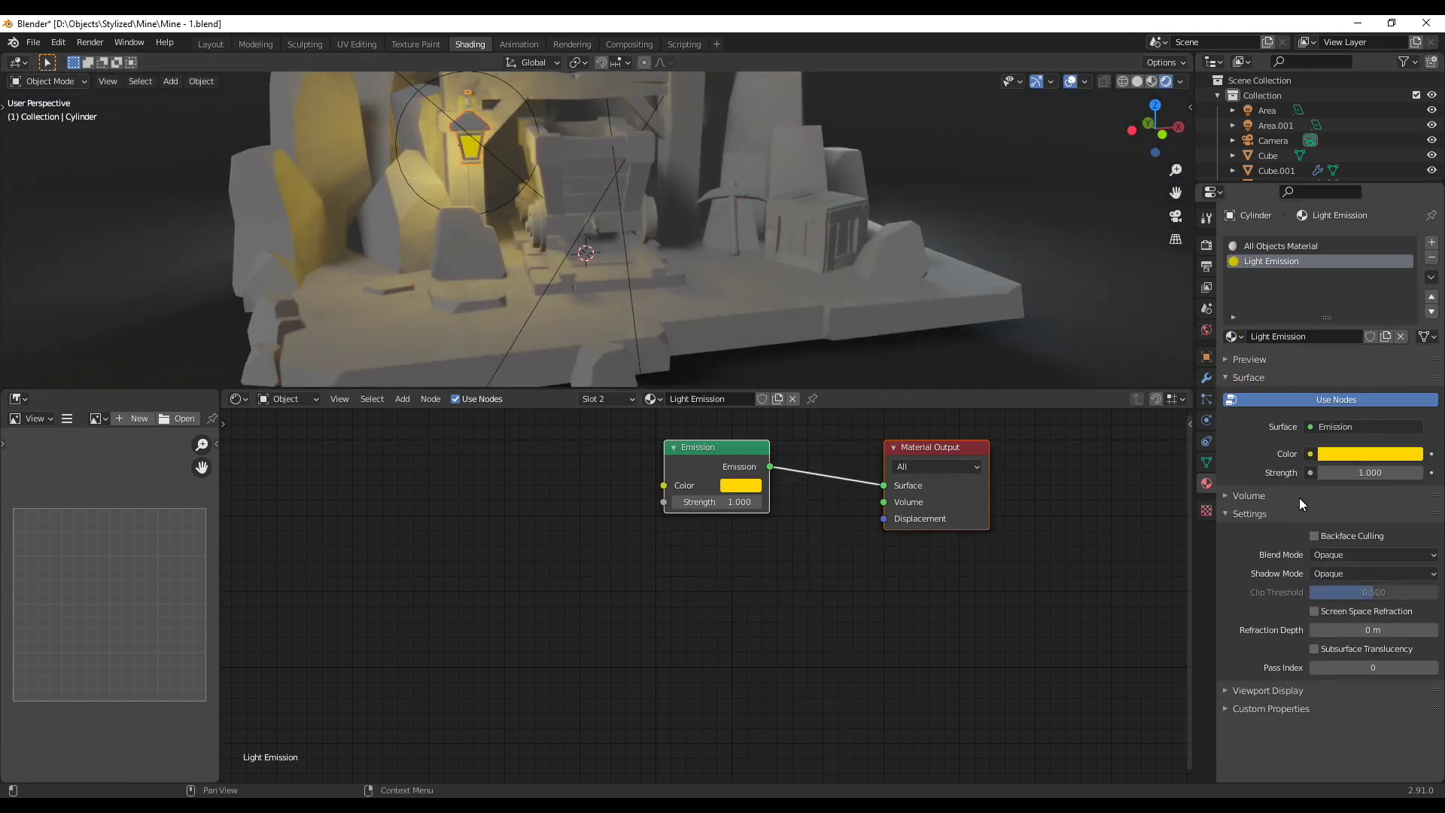
{"action": "mouse_move", "coordinate": [1369, 473]}
{"action": "left_mouse_down"}
{"action": "mouse_move", "coordinate": [1426, 472]}
{"action": "mouse_move", "coordinate": [1364, 480]}
{"action": "left_mouse_up"}
{"action": "left_click", "coordinate": [1357, 476]}
{"action": "type", "text": "20"}
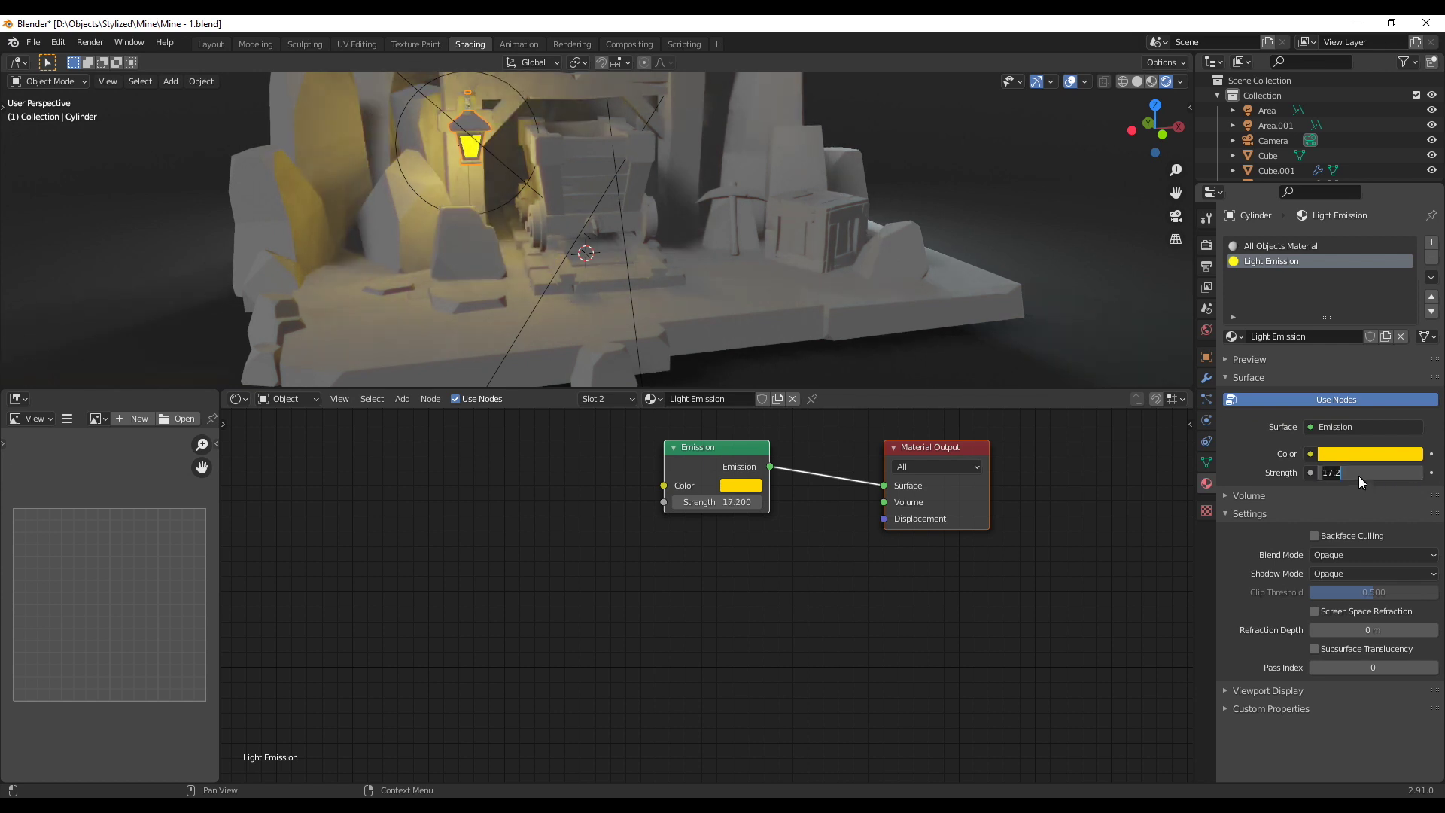
{"action": "key", "text": "Return"}
Render the current frame to check the lantern's emission
{"action": "scroll", "coordinate": [536, 225], "scroll_direction": "down", "scroll_amount": 3}
{"action": "middle_click_drag", "start_coordinate": [536, 226], "coordinate": [568, 257]}
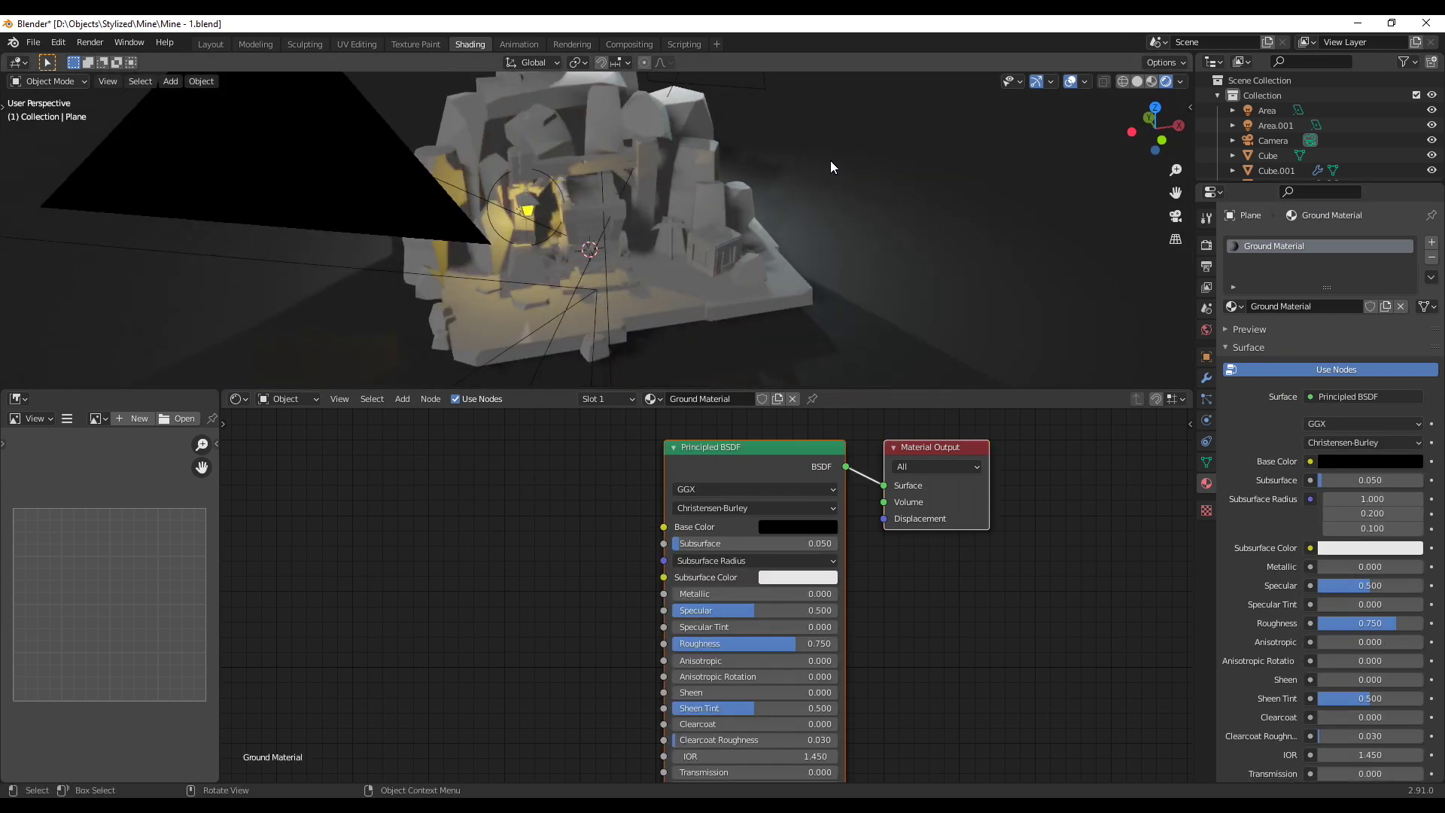
{"action": "key", "text": "F12"}
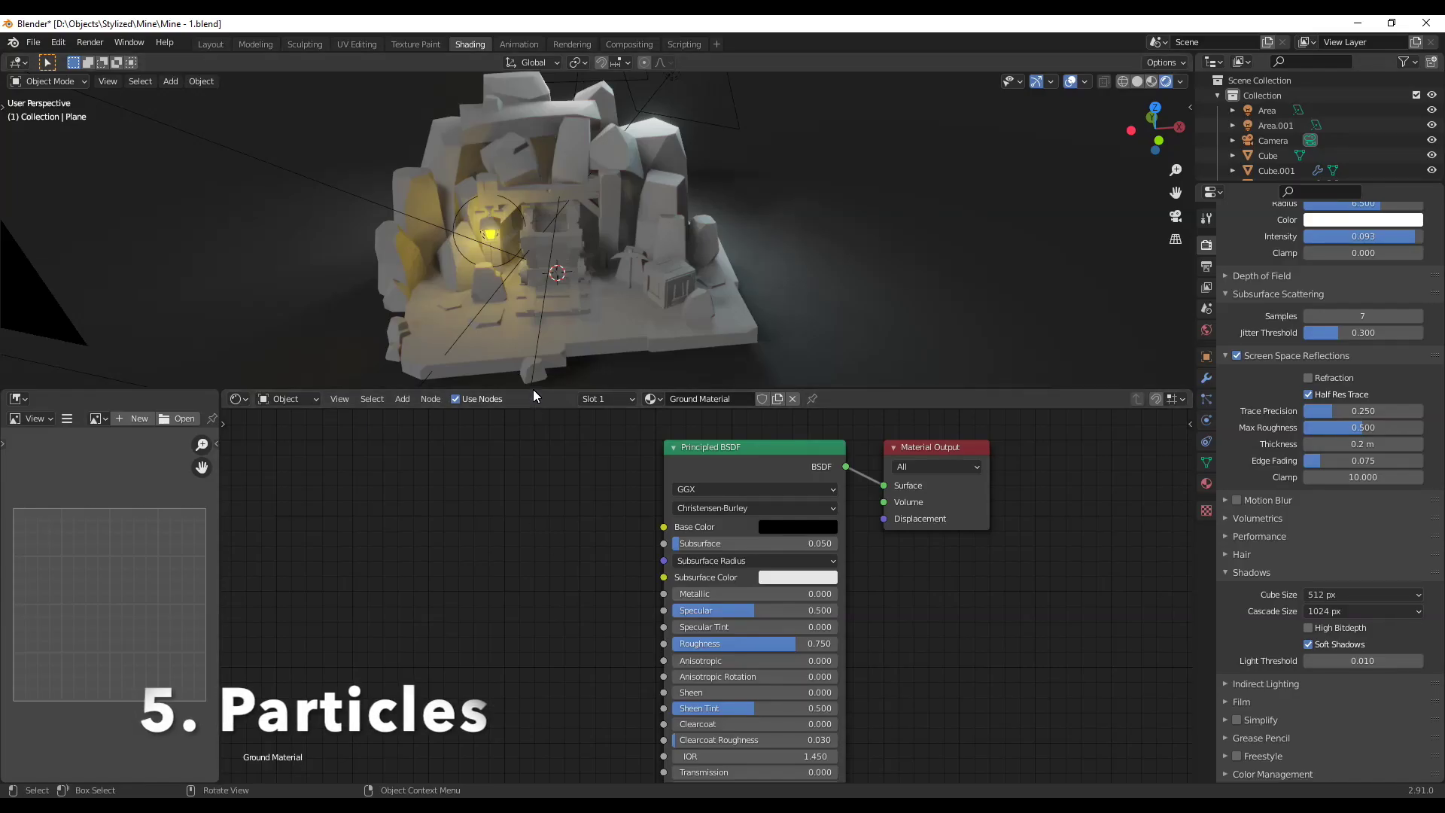
Enlarge the 3D viewport by shrinking the node editor below it, and bring the lantern into close view
{"action": "left_click_drag", "start_coordinate": [533, 389], "coordinate": [538, 563]}
{"action": "scroll", "coordinate": [490, 334], "scroll_direction": "up", "scroll_amount": 4}
{"action": "middle_click_drag", "start_coordinate": [490, 334], "coordinate": [523, 325]}
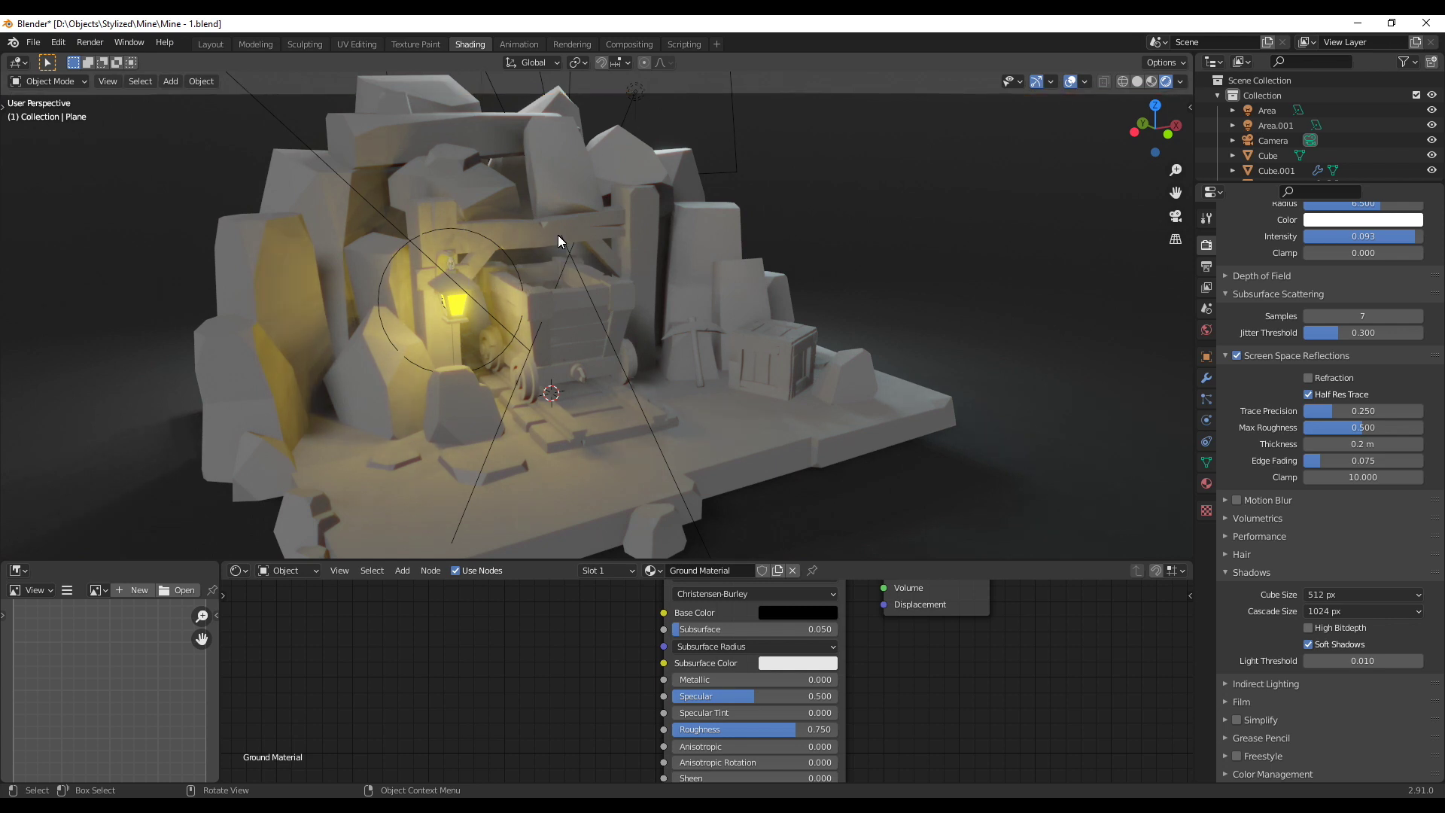
{"action": "scroll", "coordinate": [593, 263], "scroll_direction": "up", "scroll_amount": 3}
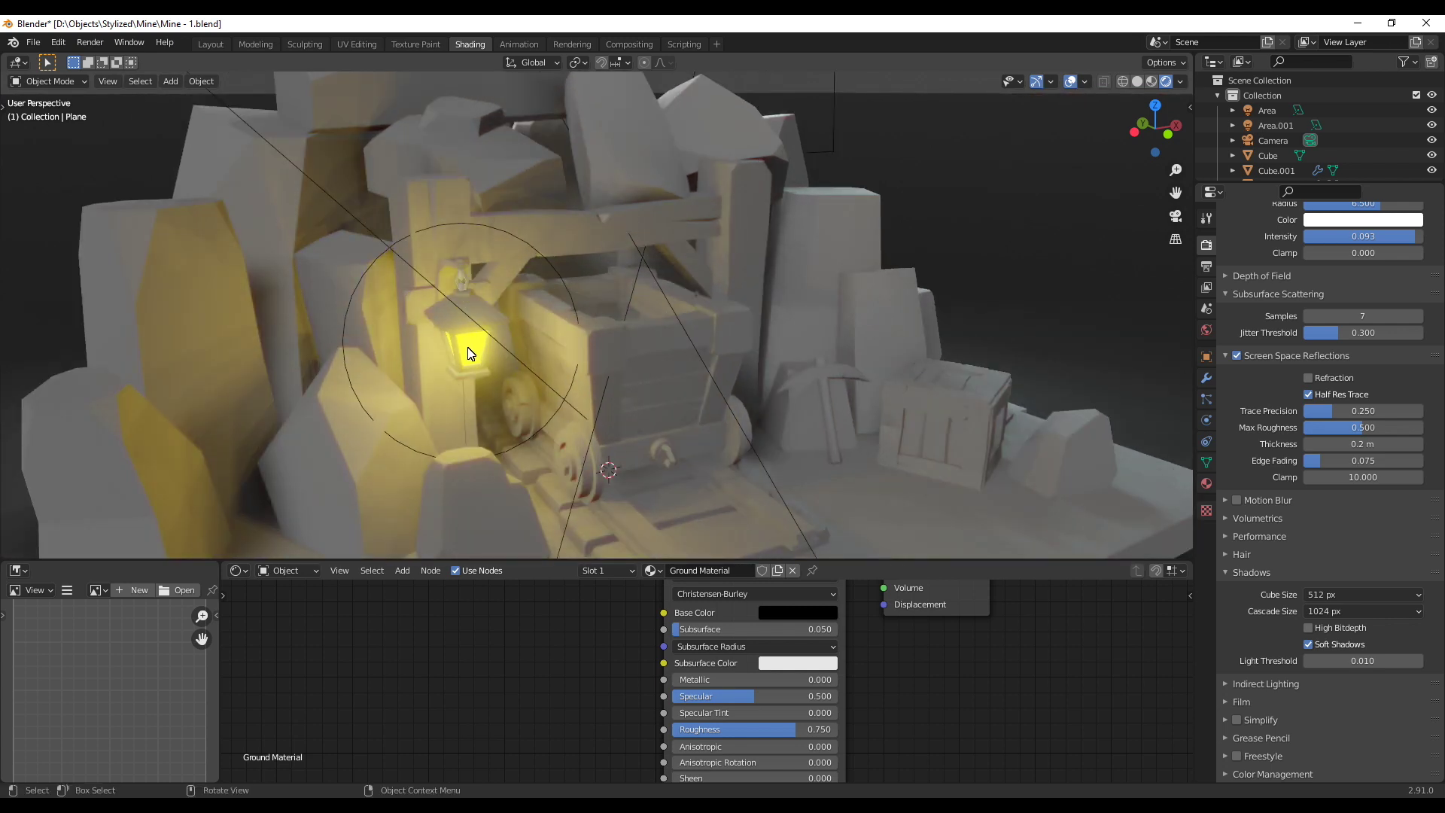
Enter Edit Mode on the lantern and add a vertex group named Particle Group
{"action": "left_click", "coordinate": [459, 335]}
{"action": "key", "text": "Tab"}
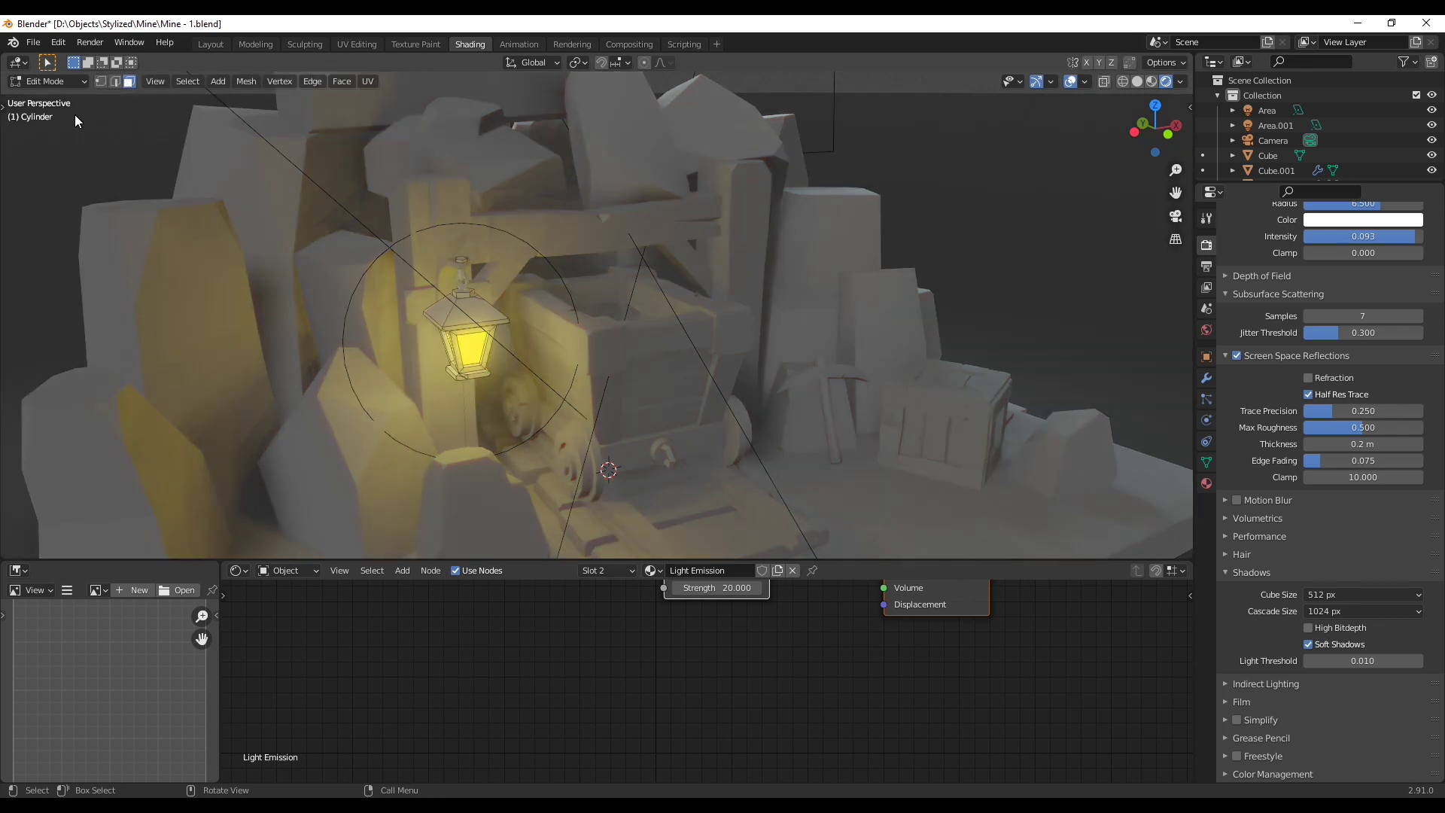
{"action": "left_click", "coordinate": [1206, 463]}
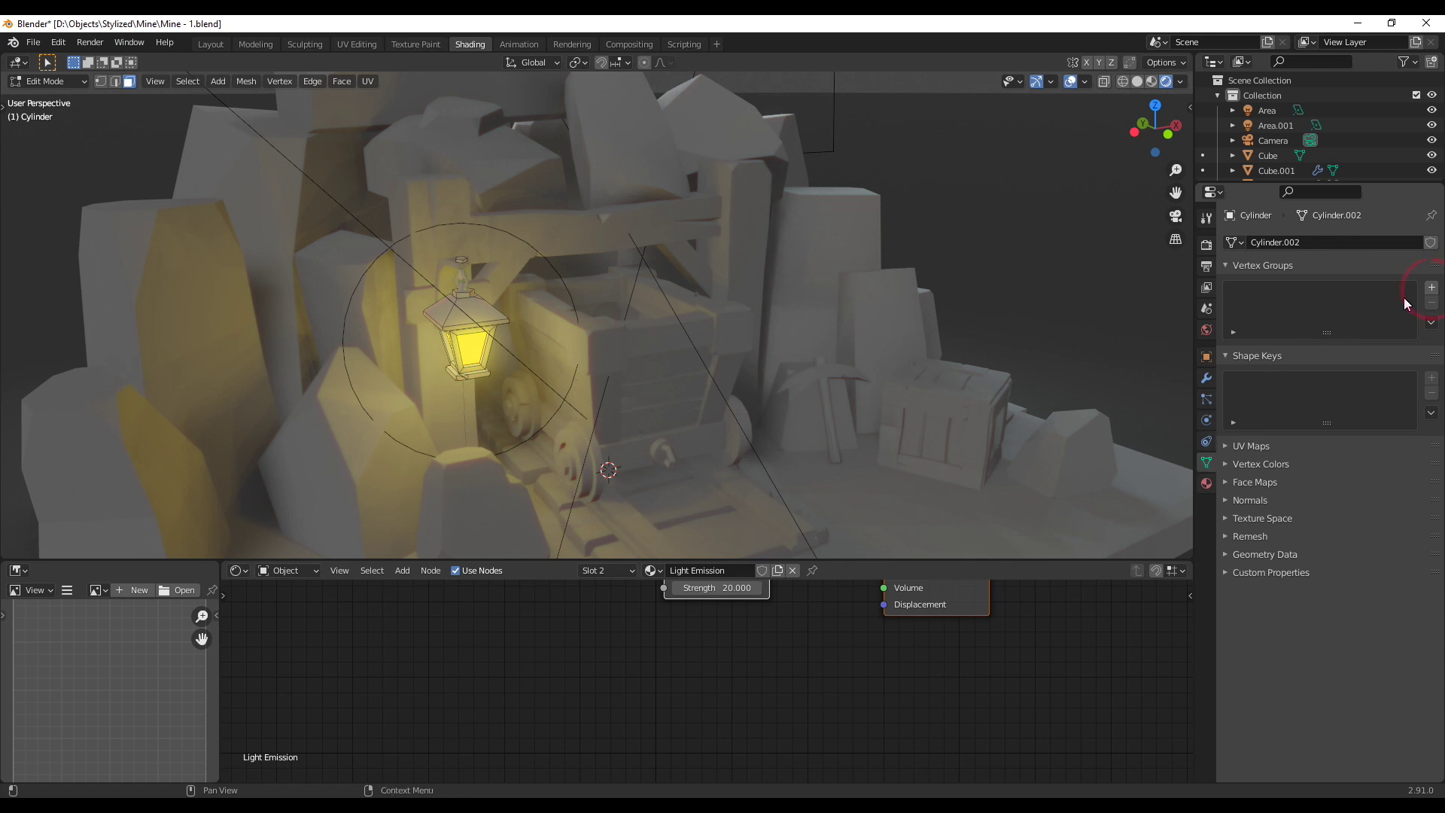
{"action": "left_click", "coordinate": [1431, 289]}
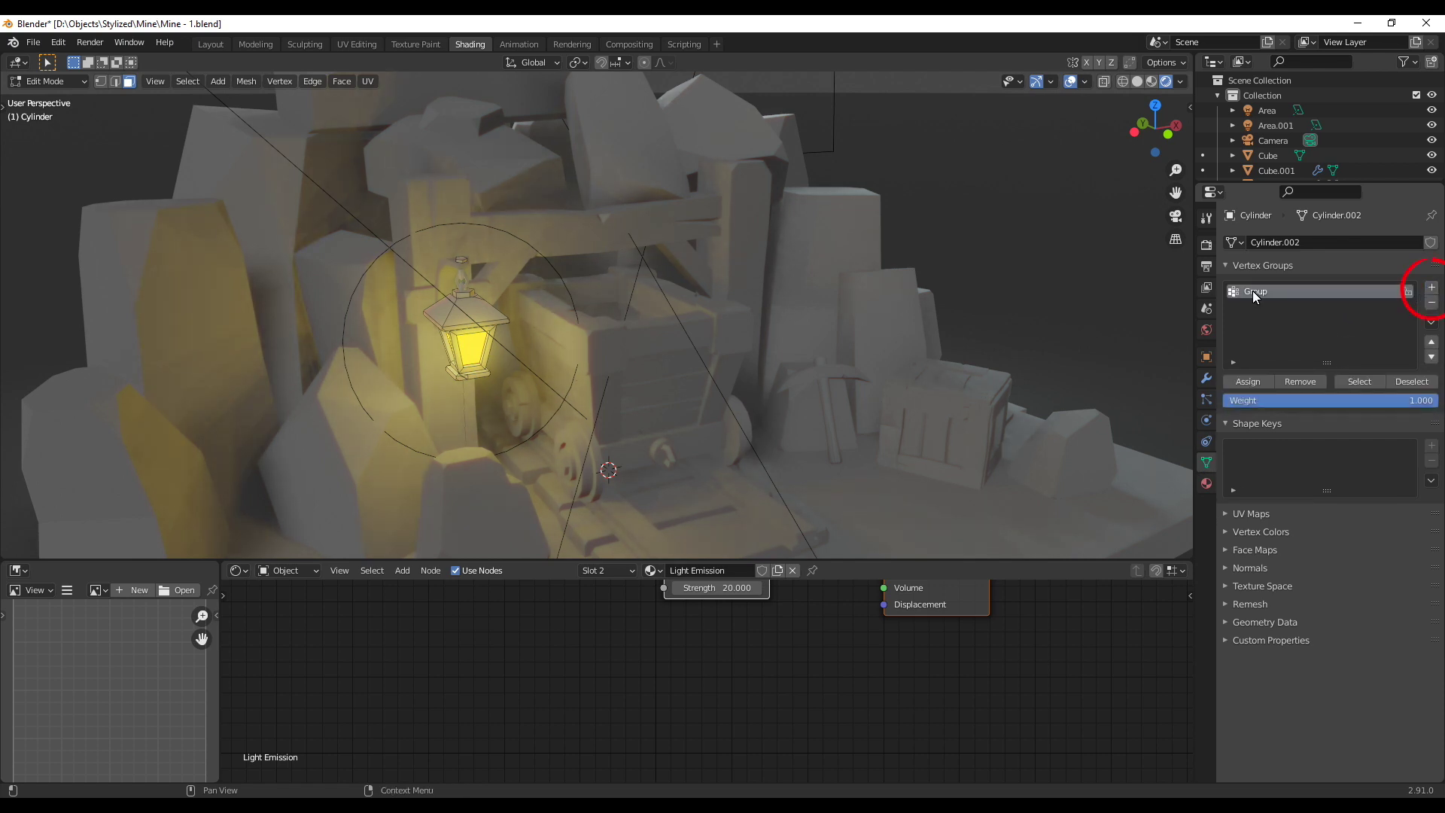
{"action": "double_click", "coordinate": [1255, 294]}
{"action": "type", "text": "Particle Grou"}
{"action": "type", "text": "p"}
{"action": "key", "text": "Return"}
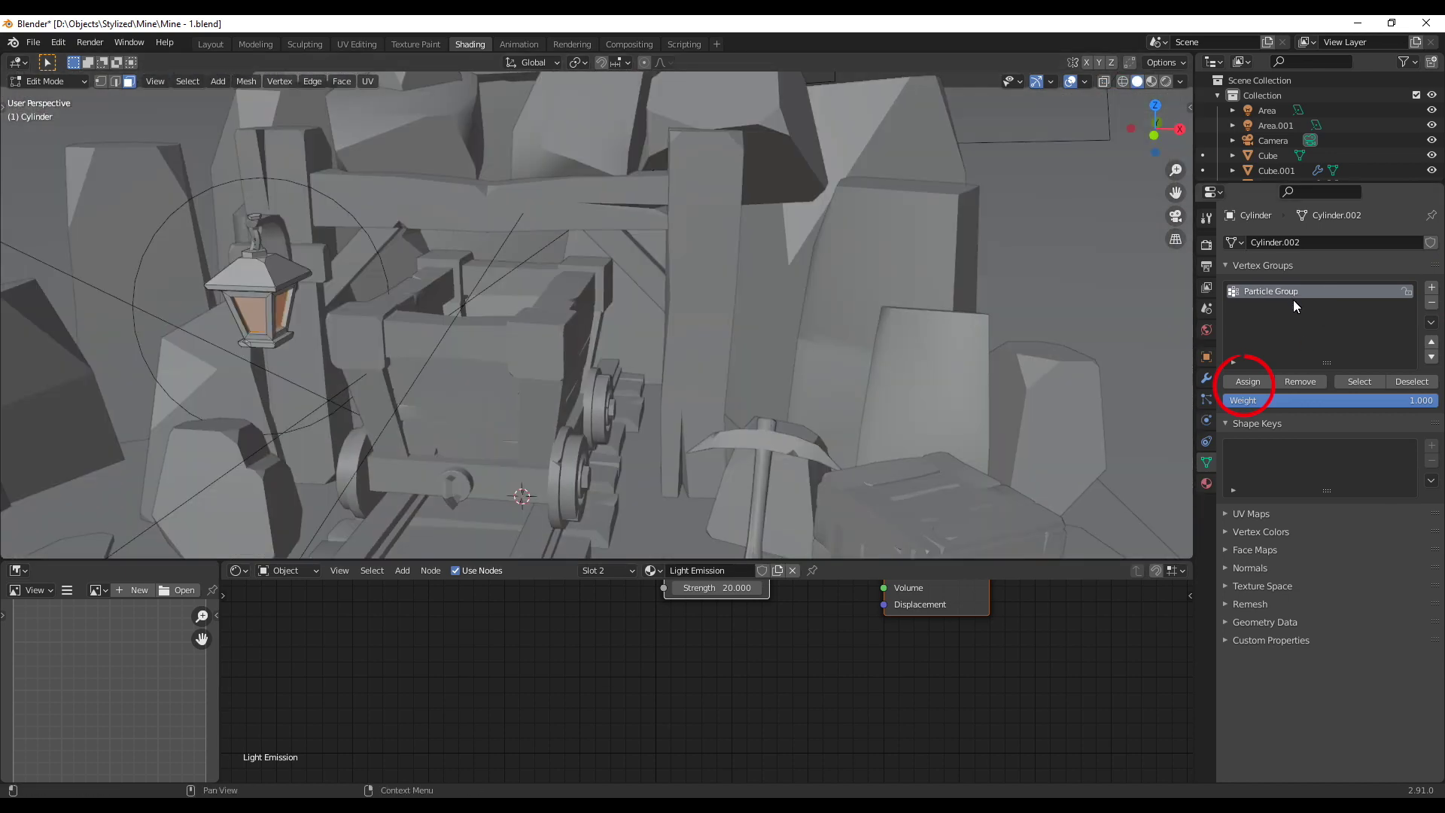
Assign the selected glass faces to Particle Group and return to Object Mode
{"action": "left_click", "coordinate": [1258, 389]}
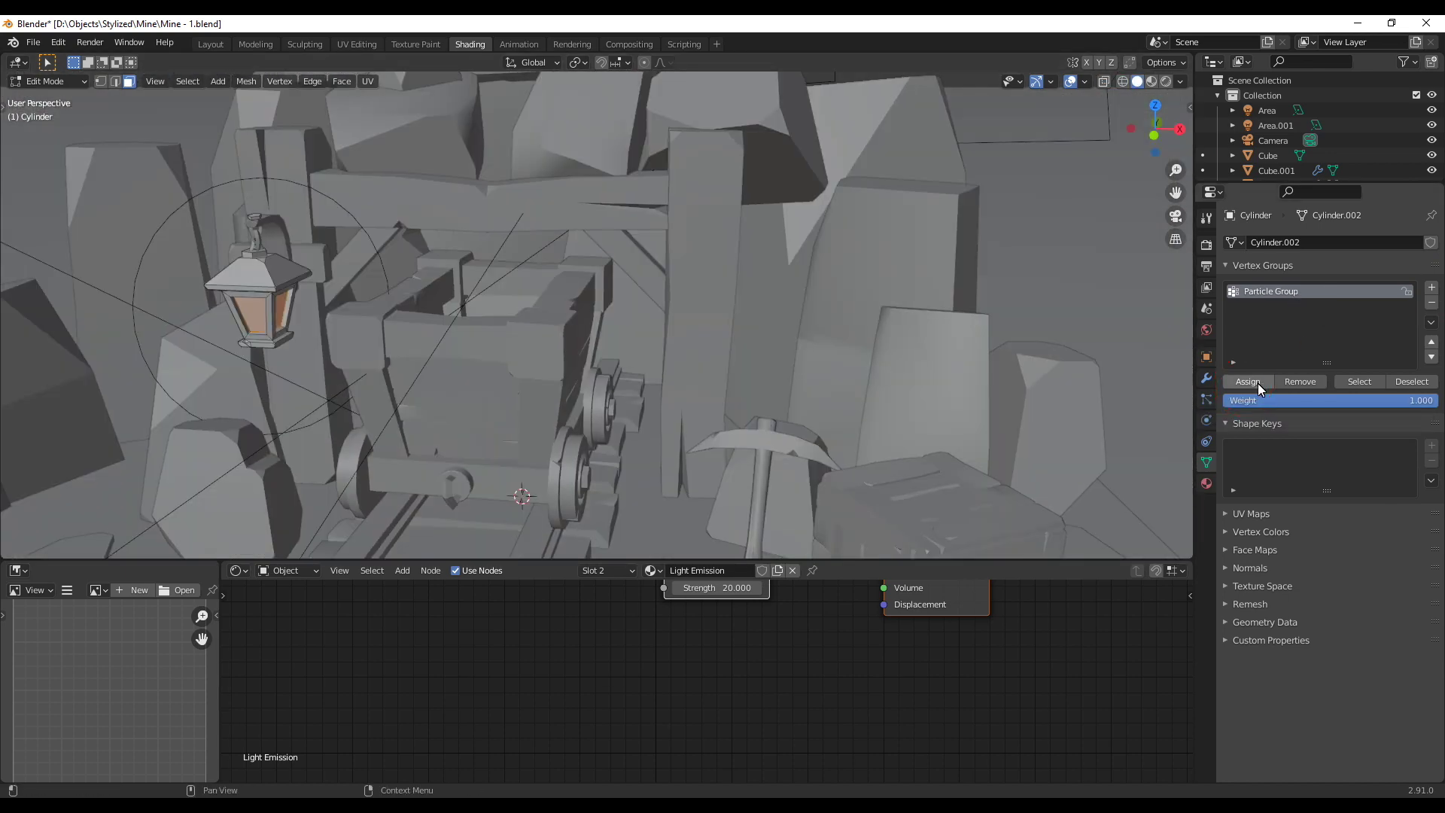
{"action": "middle_click_drag", "start_coordinate": [387, 364], "coordinate": [400, 365]}
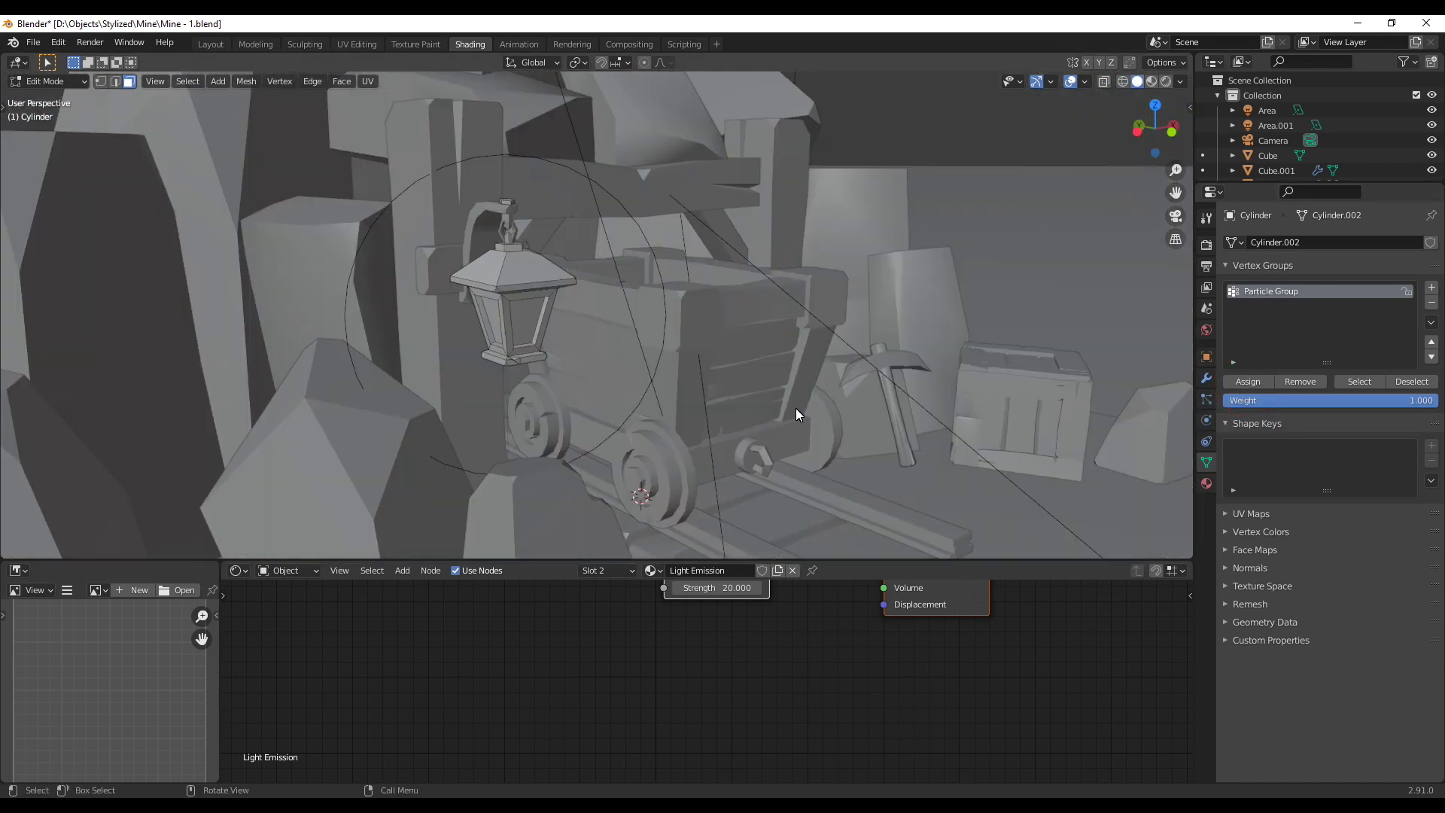
{"action": "key", "text": "Tab"}
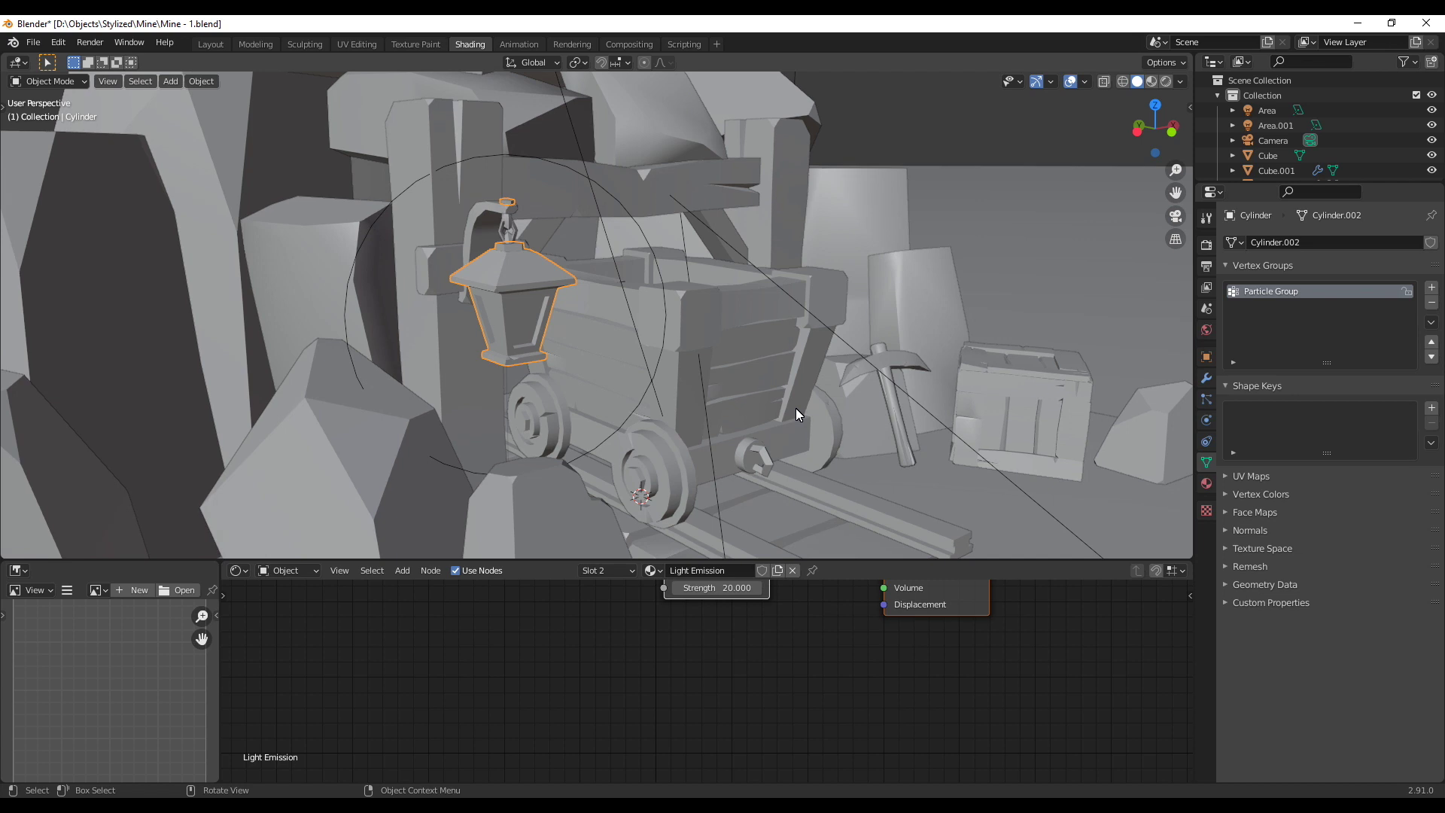
Add a particle system to the lantern and set its density vertex group to Particle Group
{"action": "left_click", "coordinate": [1205, 401]}
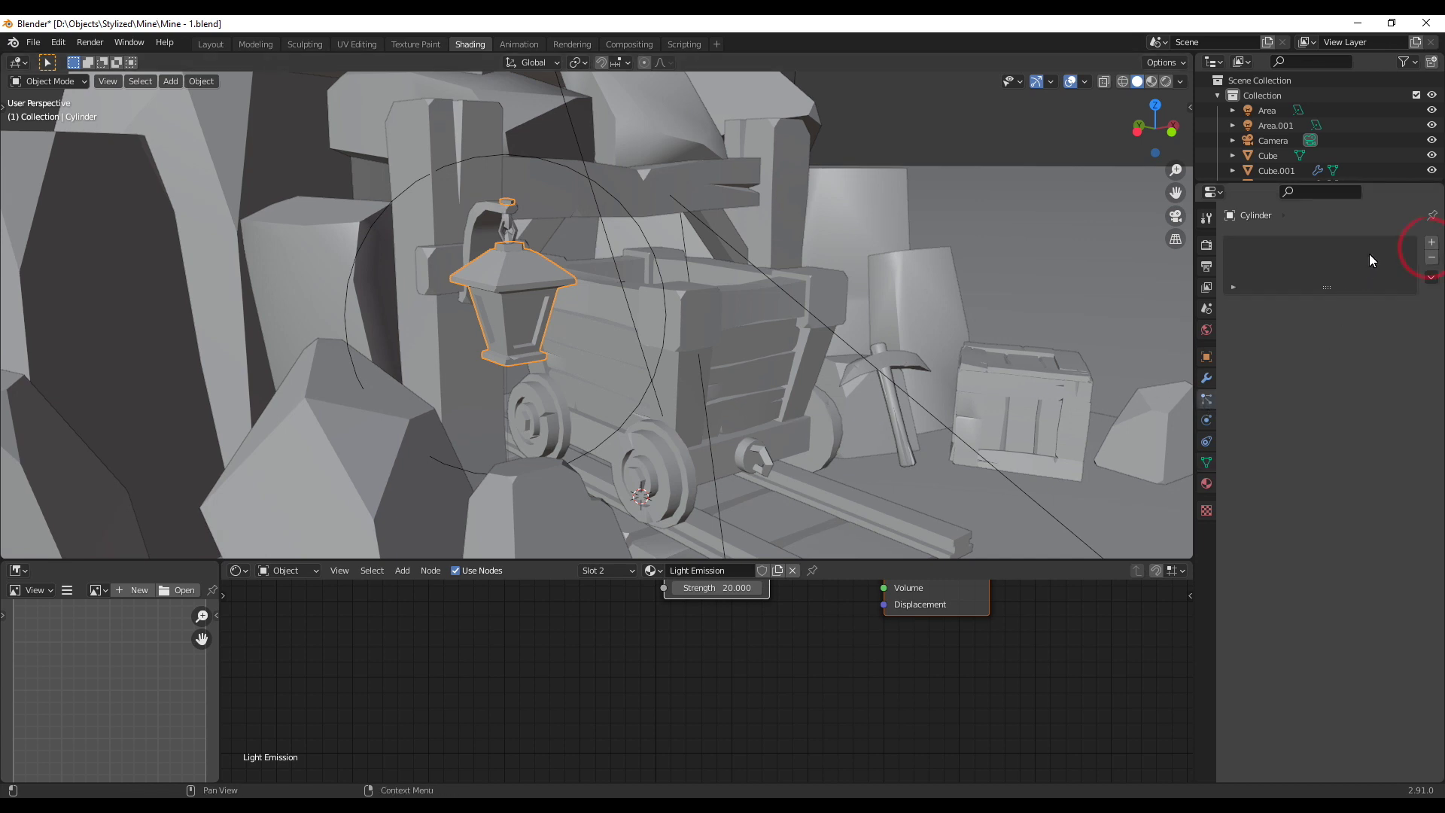
{"action": "left_click", "coordinate": [1432, 243]}
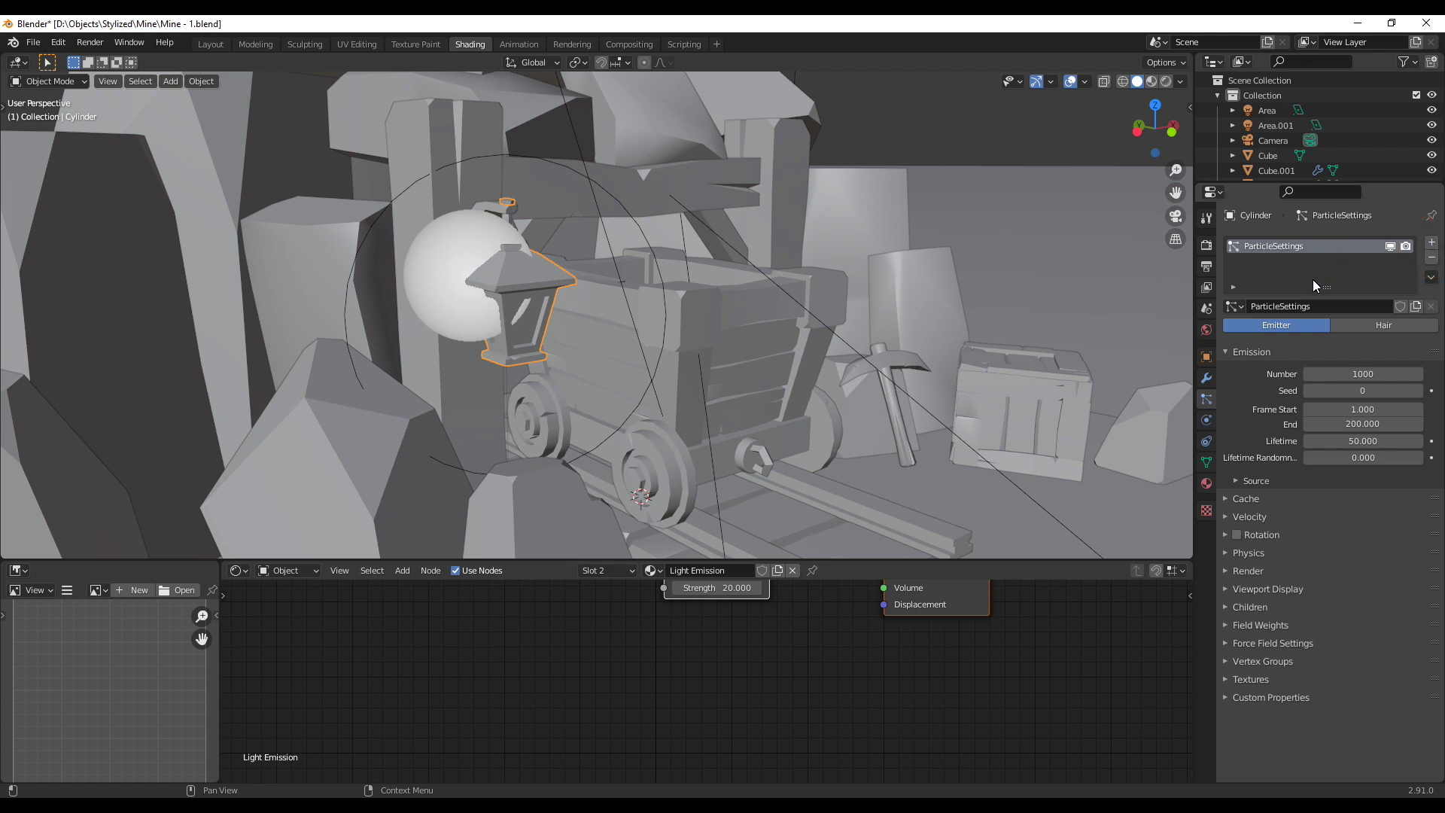
{"action": "left_click", "coordinate": [1226, 661]}
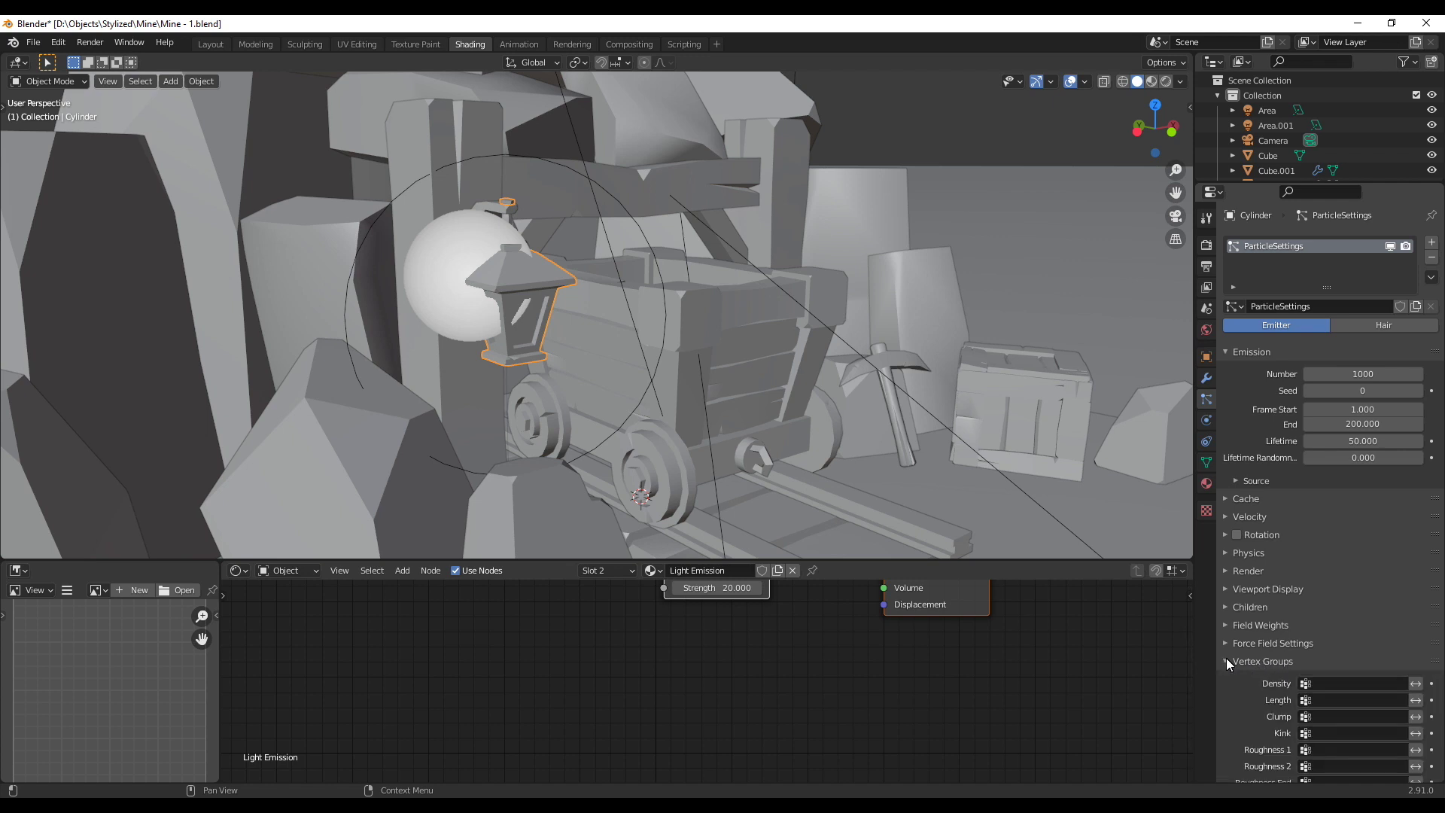
{"action": "scroll", "coordinate": [1234, 678], "scroll_direction": "down", "scroll_amount": 2}
{"action": "left_click", "coordinate": [1310, 624]}
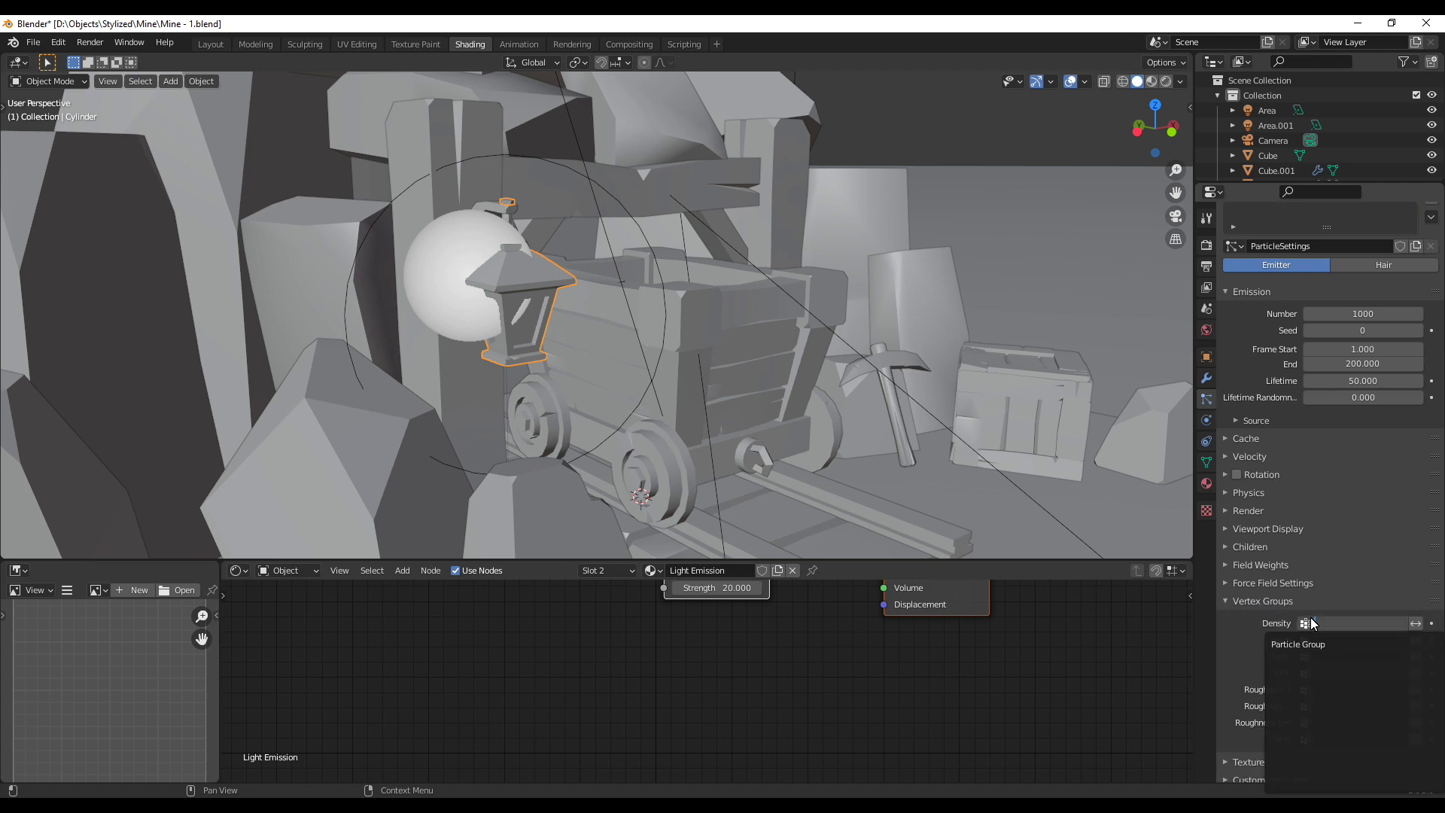
{"action": "left_click", "coordinate": [1309, 645]}
{"action": "middle_click_drag", "start_coordinate": [466, 339], "coordinate": [489, 336]}
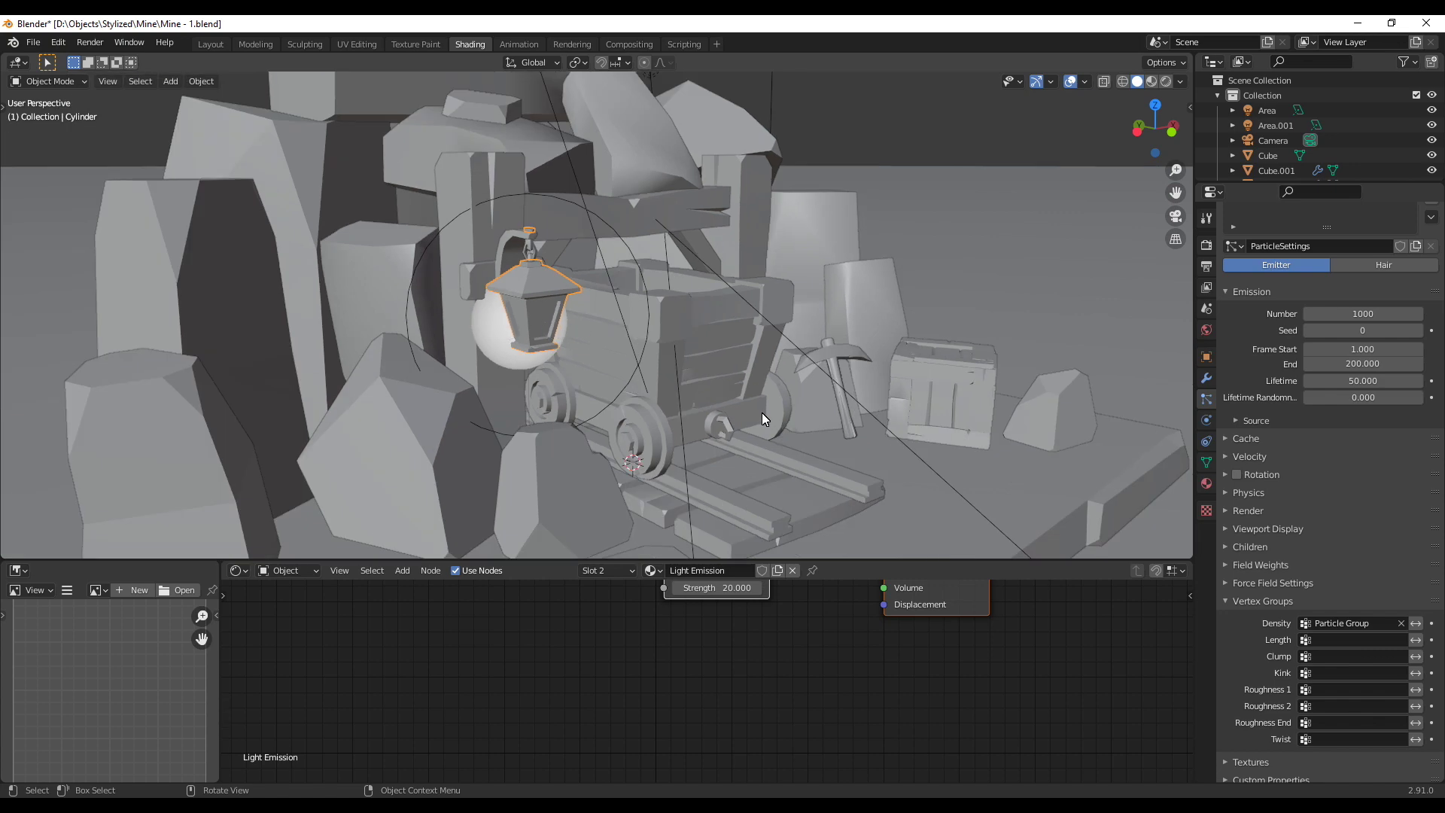
Add an ico sphere to the scene and scale it down to about 0.001
{"action": "middle_click_drag", "start_coordinate": [762, 413], "coordinate": [677, 301]}
{"action": "scroll", "coordinate": [827, 327], "scroll_direction": "down", "scroll_amount": 4}
{"action": "left_click", "coordinate": [874, 334]}
{"action": "middle_click_drag", "start_coordinate": [874, 334], "coordinate": [711, 400]}
{"action": "scroll", "coordinate": [769, 322], "scroll_direction": "up", "scroll_amount": 2}
{"action": "key", "text": "shift+a"}
{"action": "mouse_move", "coordinate": [711, 400]}
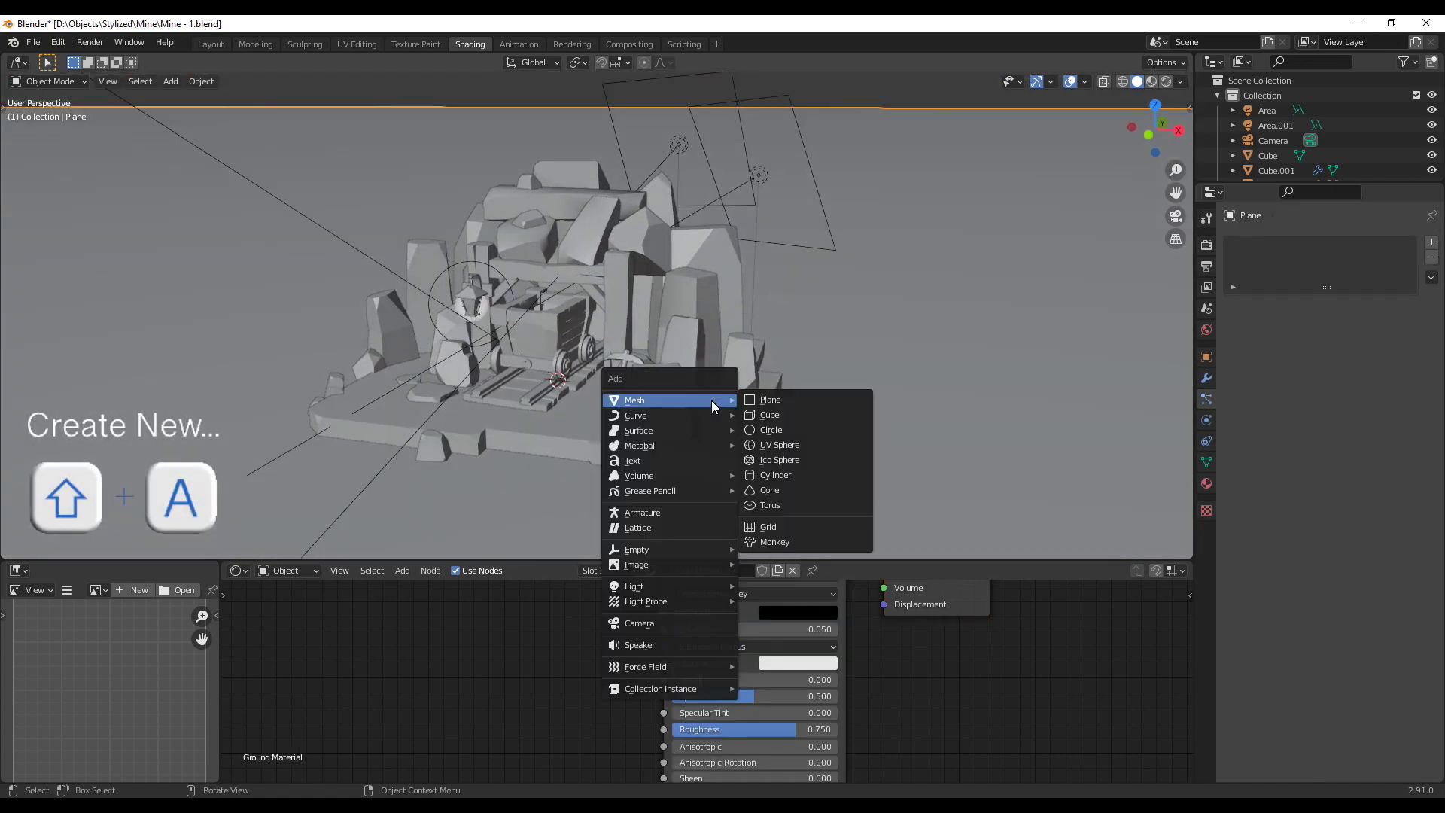
{"action": "left_click", "coordinate": [803, 462]}
{"action": "key", "text": "n"}
{"action": "key", "text": "s"}
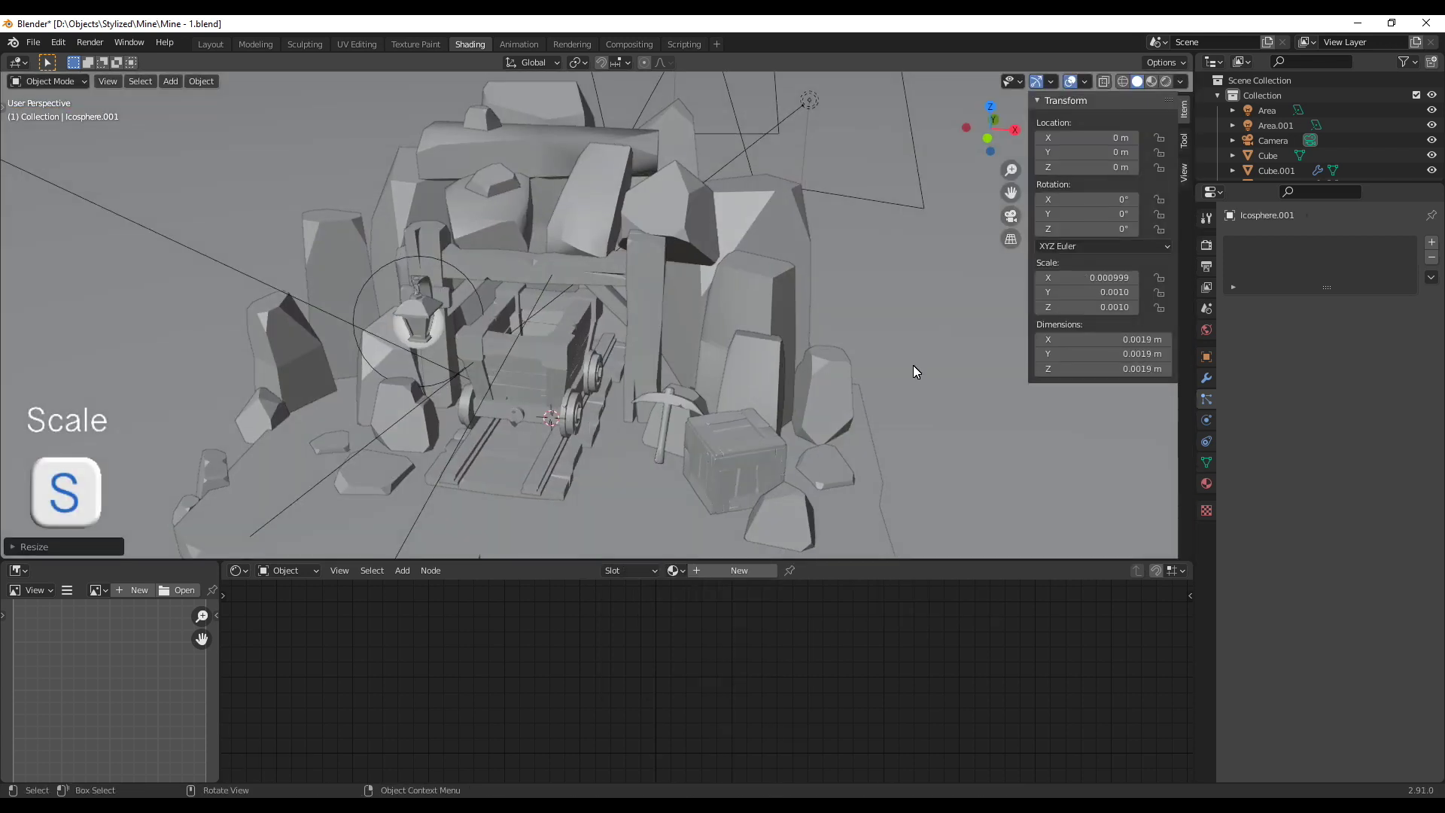
Rename the new ico sphere to Light Emission Dot in the scene's object list
{"action": "scroll", "coordinate": [1255, 110], "scroll_direction": "down", "scroll_amount": 4}
{"action": "double_click", "coordinate": [1278, 119]}
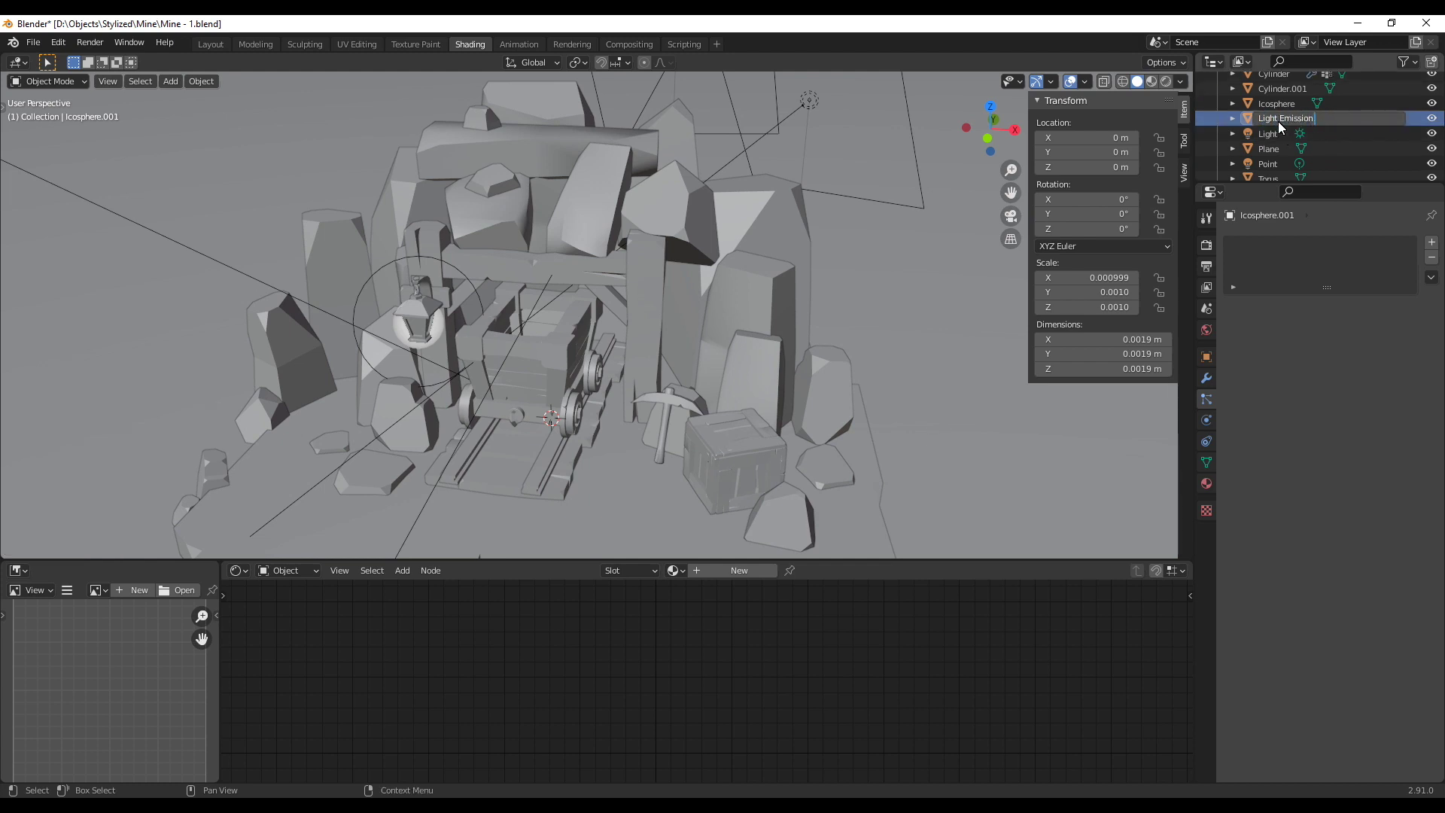
{"action": "type", "text": "Dot"}
{"action": "key", "text": "Return"}
Set the lantern's particles to render as Object, with Light Emission Dot as the instance object
{"action": "left_click", "coordinate": [413, 311]}
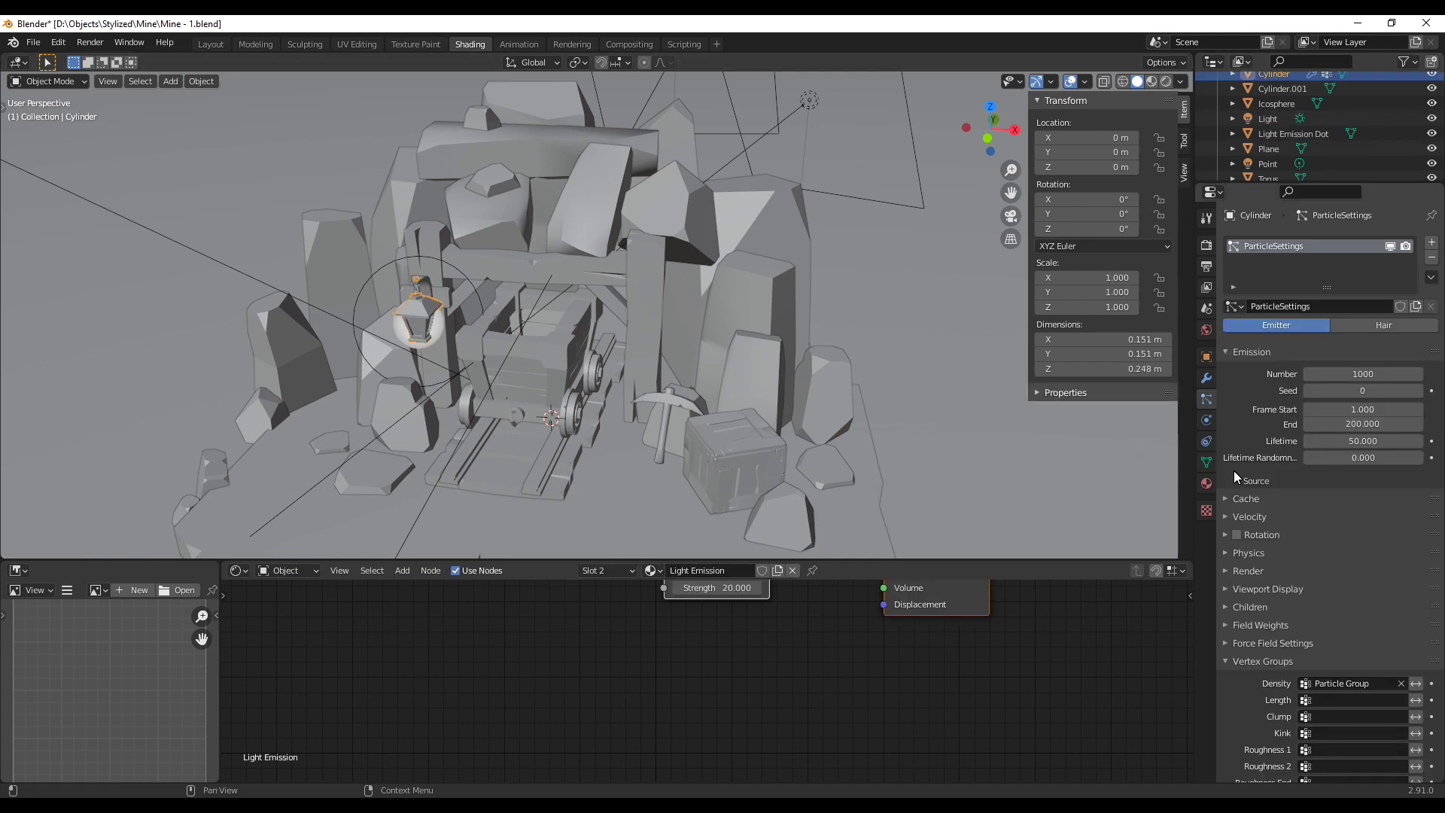
{"action": "left_click", "coordinate": [1258, 572]}
{"action": "left_click", "coordinate": [1321, 594]}
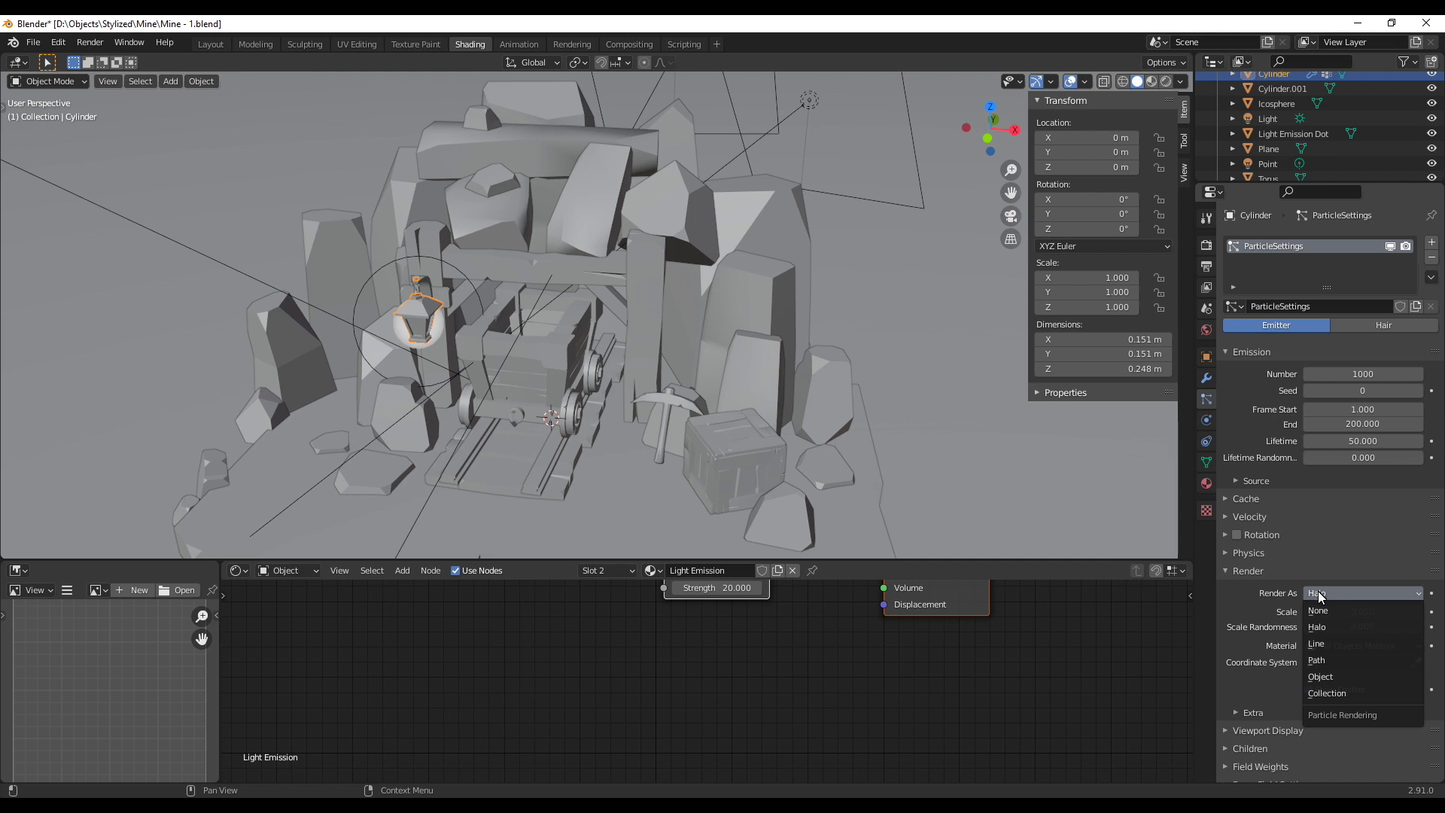
{"action": "left_click", "coordinate": [1327, 677]}
{"action": "scroll", "coordinate": [1332, 662], "scroll_direction": "down", "scroll_amount": 2}
{"action": "left_click", "coordinate": [1355, 643]}
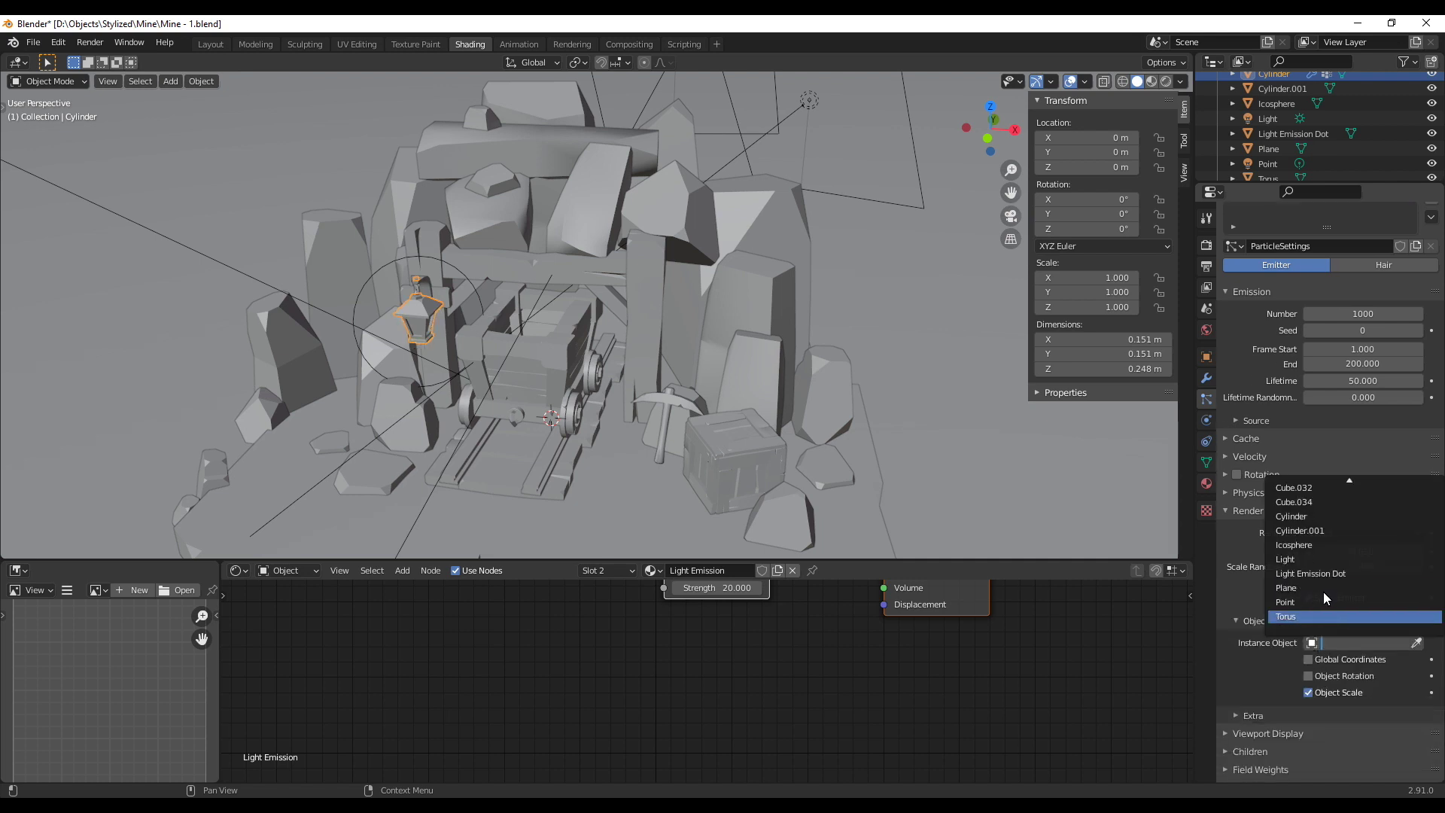
{"action": "left_click", "coordinate": [1333, 575]}
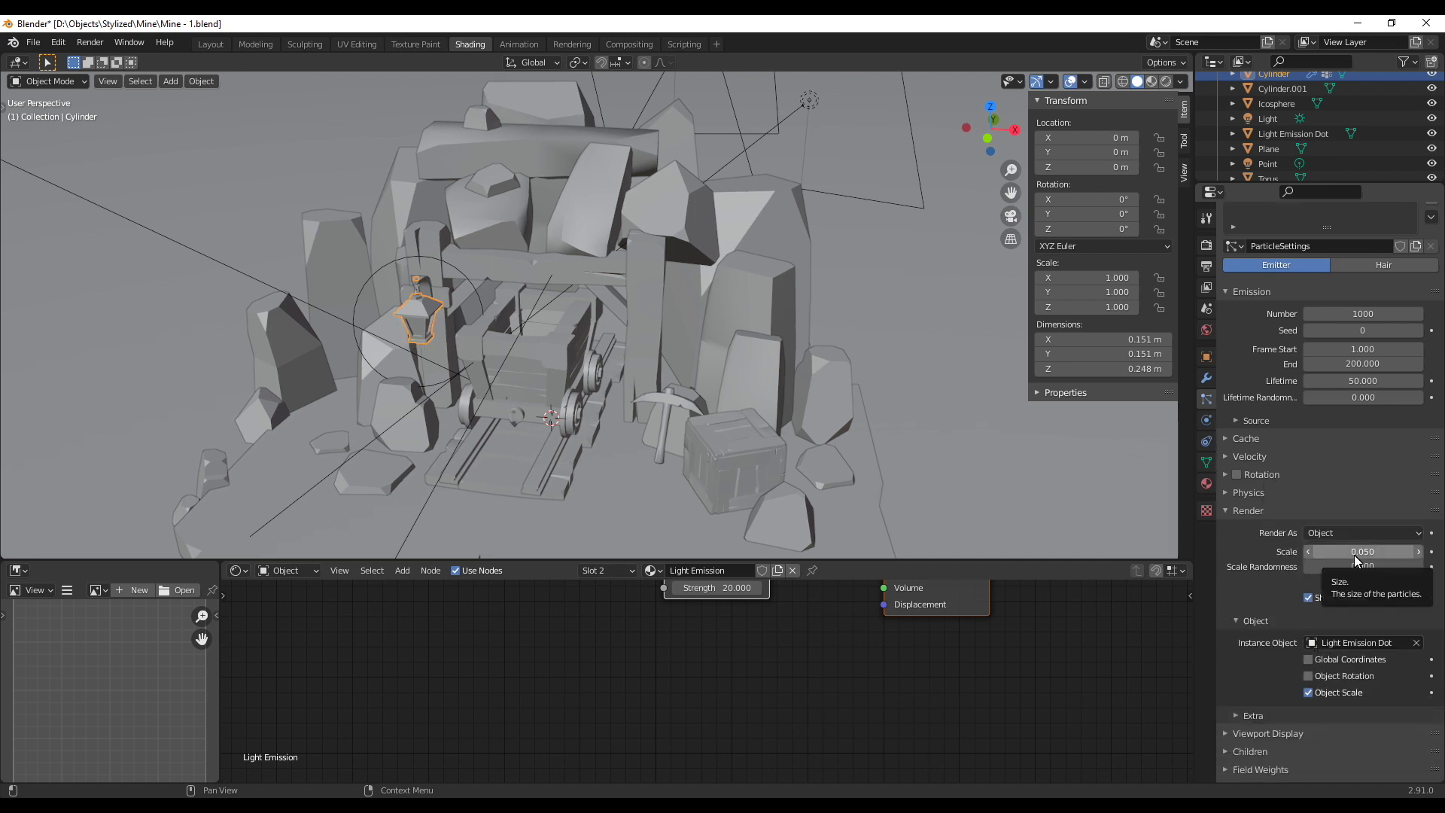
Set the lantern particles' render scale to 2 and their scale randomness to 1
{"action": "left_click", "coordinate": [1349, 557]}
{"action": "type", "text": "2"}
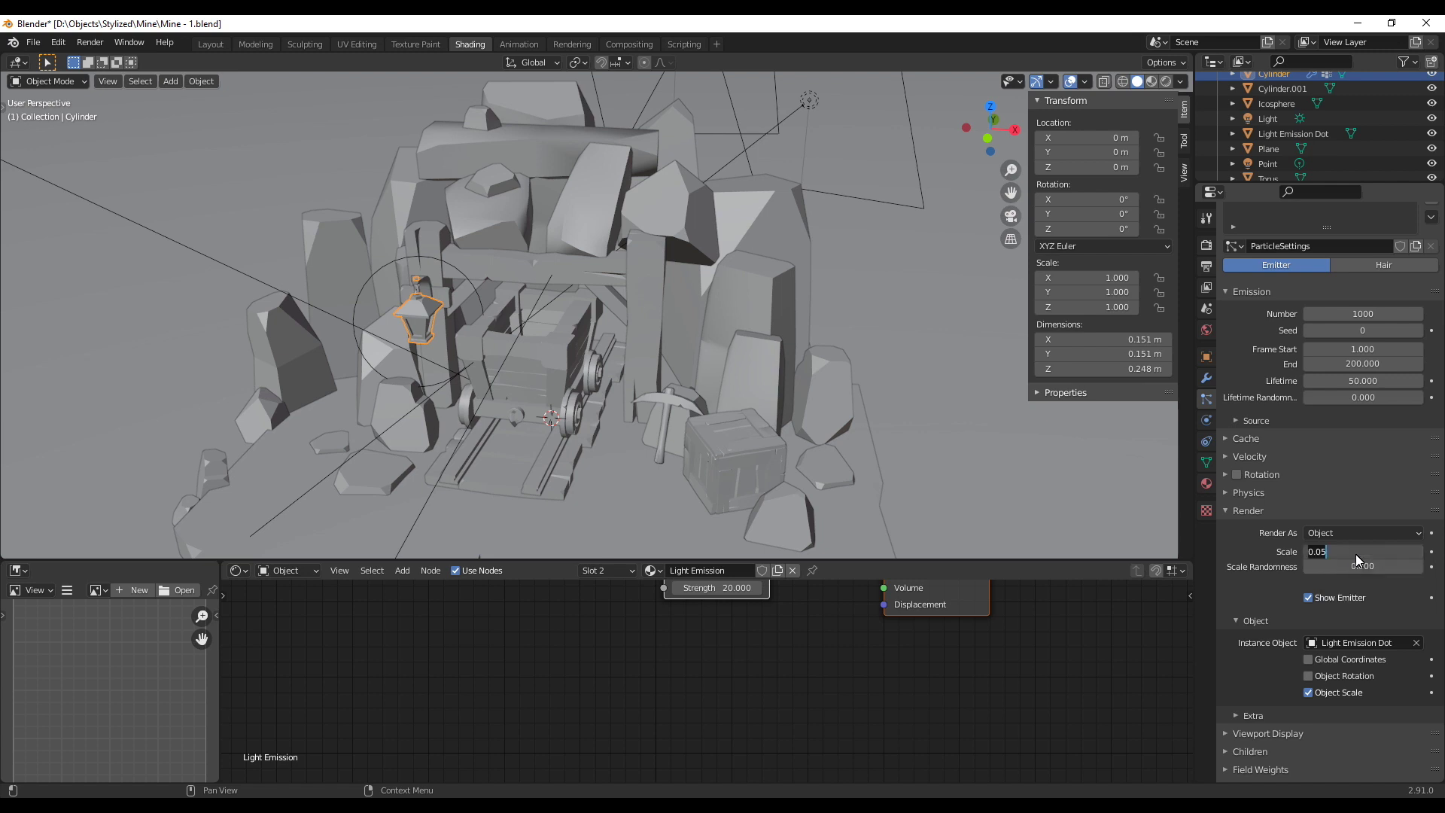
{"action": "key", "text": "Return"}
{"action": "left_click_drag", "start_coordinate": [1362, 566], "coordinate": [1422, 566]}
{"action": "scroll", "coordinate": [753, 662], "scroll_direction": "down", "scroll_amount": 2}
Give Light Emission Dot a new material named Light Dots Material
{"action": "middle_click_drag", "start_coordinate": [753, 617], "coordinate": [763, 709]}
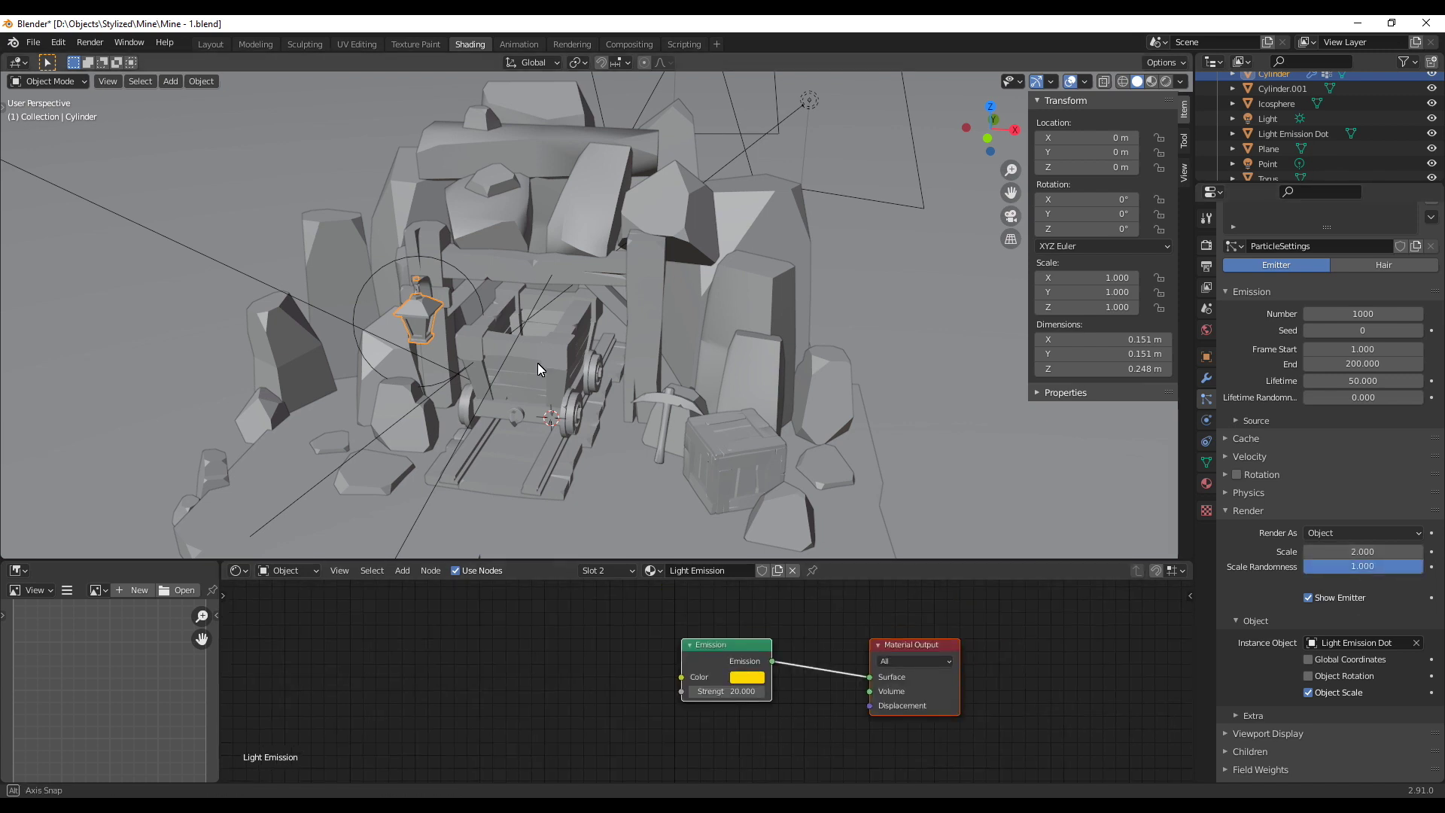
{"action": "middle_click_drag", "start_coordinate": [539, 367], "coordinate": [575, 367]}
{"action": "left_click", "coordinate": [1293, 135]}
{"action": "left_click", "coordinate": [1204, 485]}
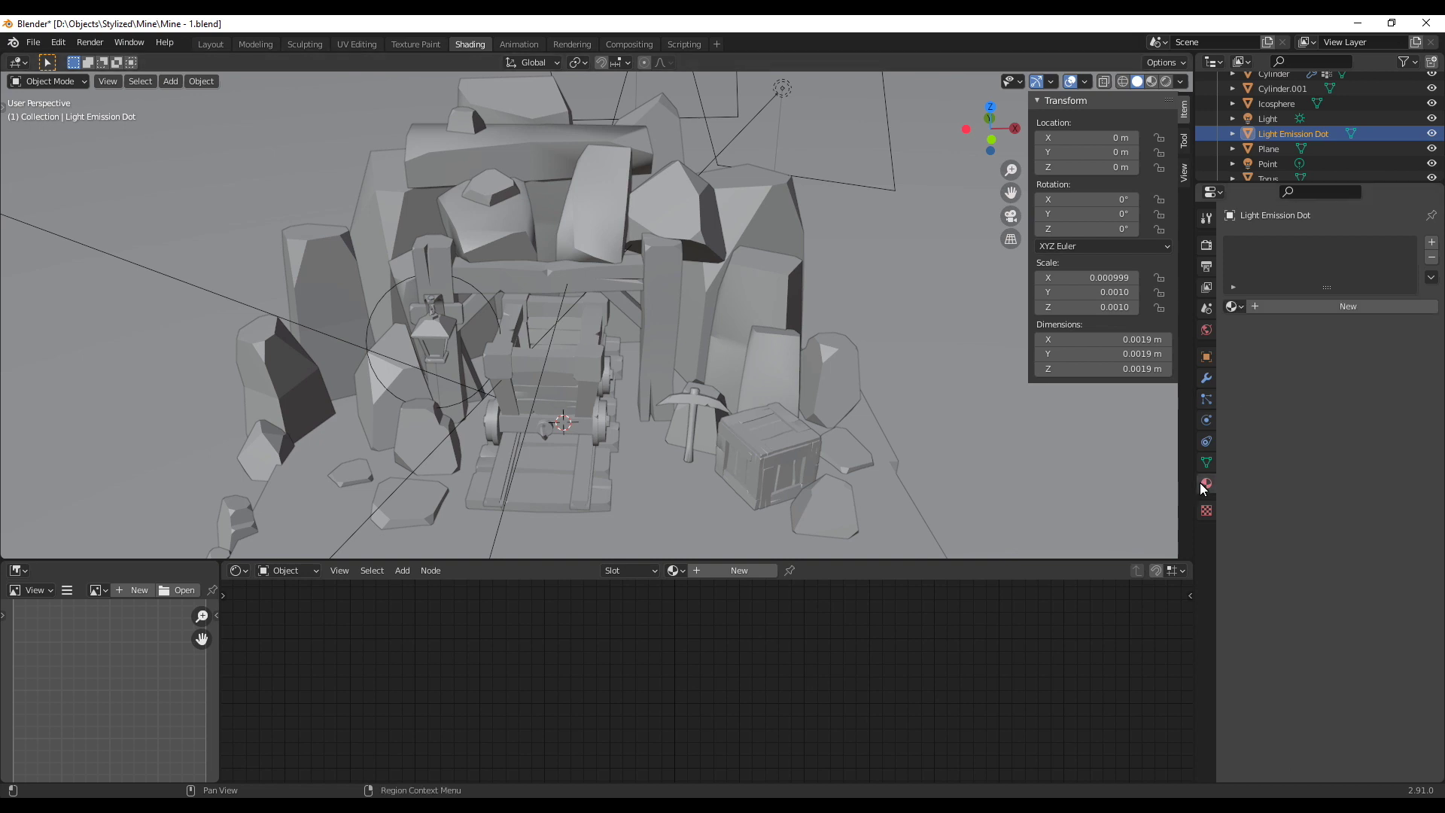
{"action": "left_click", "coordinate": [1273, 307]}
{"action": "left_click", "coordinate": [1277, 307]}
{"action": "type", "text": "Light Dots Material"}
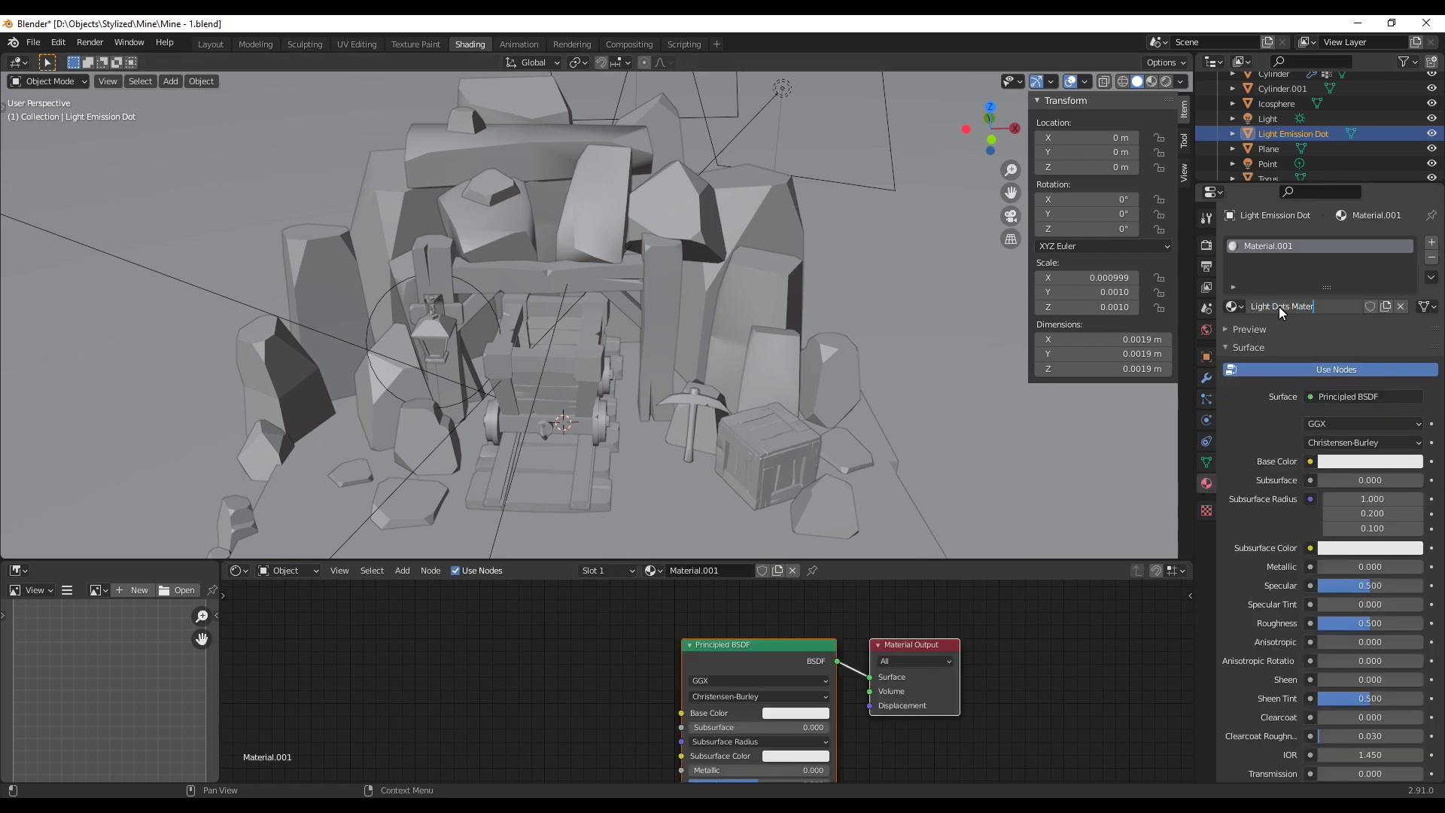
{"action": "key", "text": "Return"}
Enlarge the node editor and change the dot material's surface shader to Emission
{"action": "left_click_drag", "start_coordinate": [796, 563], "coordinate": [796, 324]}
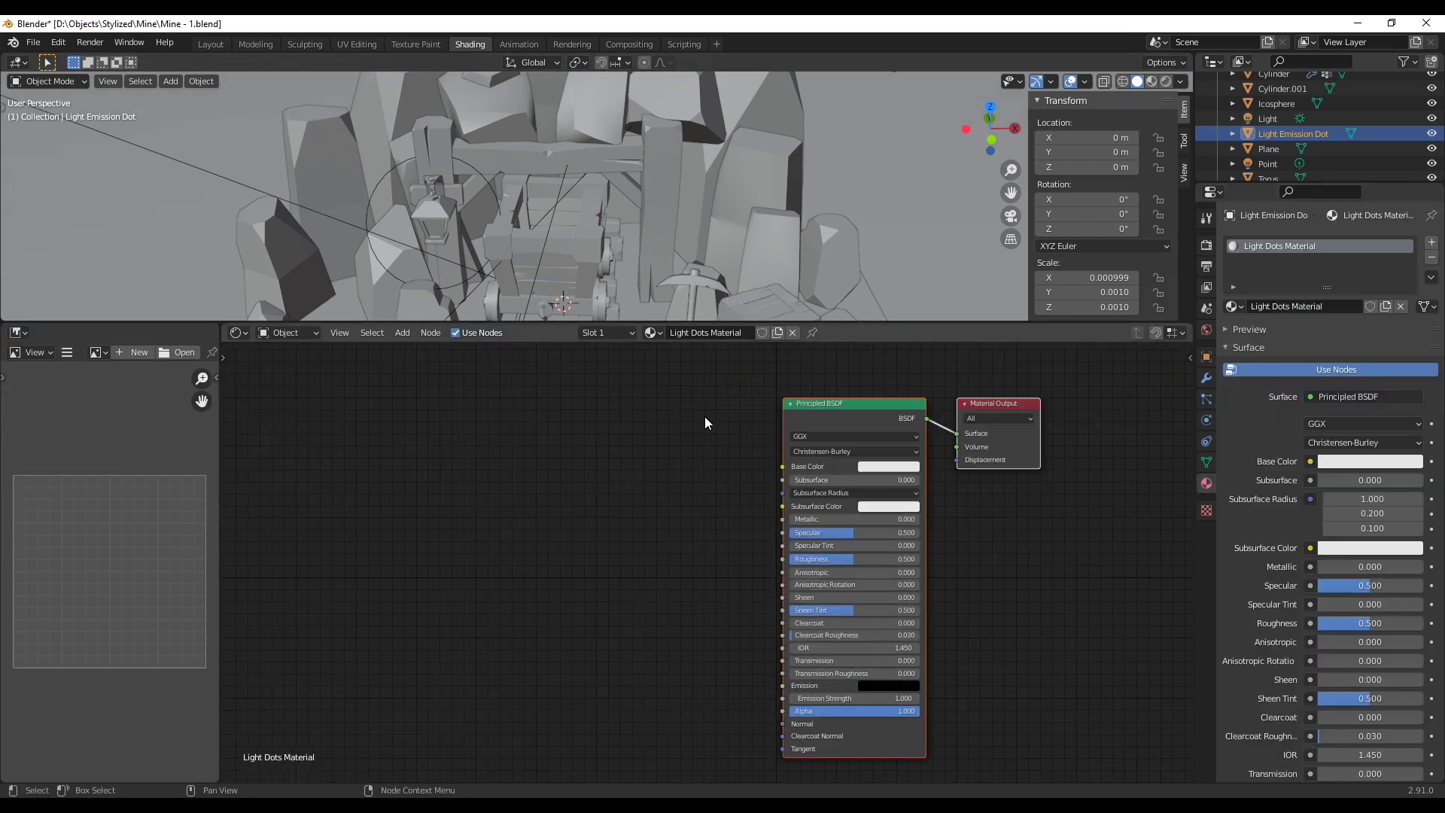
{"action": "left_click", "coordinate": [1332, 398]}
{"action": "left_click", "coordinate": [1258, 496]}
Add a Particle Info node to the material's node tree, well before the Emission node
{"action": "key", "text": "shift+a"}
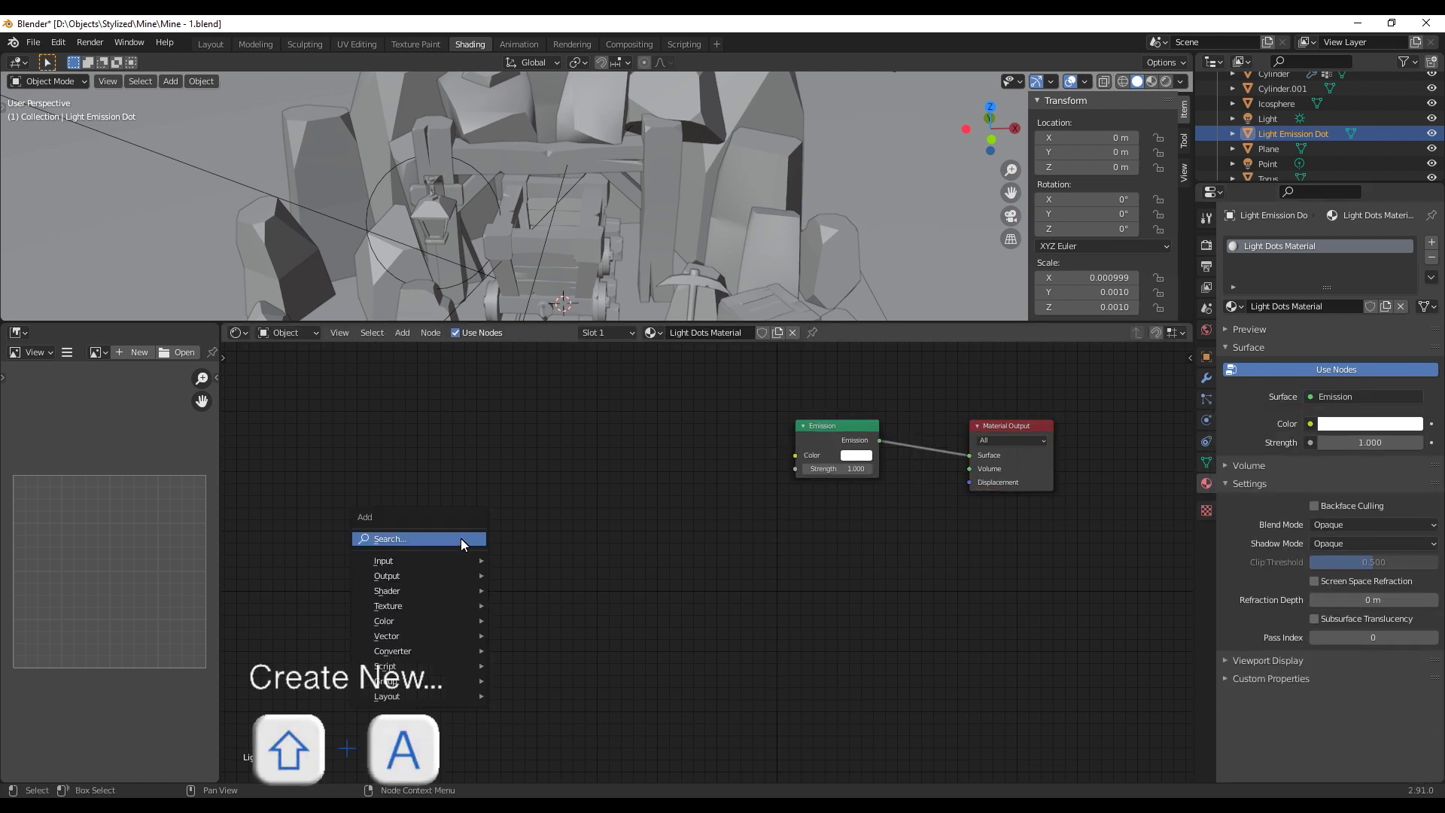
{"action": "mouse_move", "coordinate": [459, 560]}
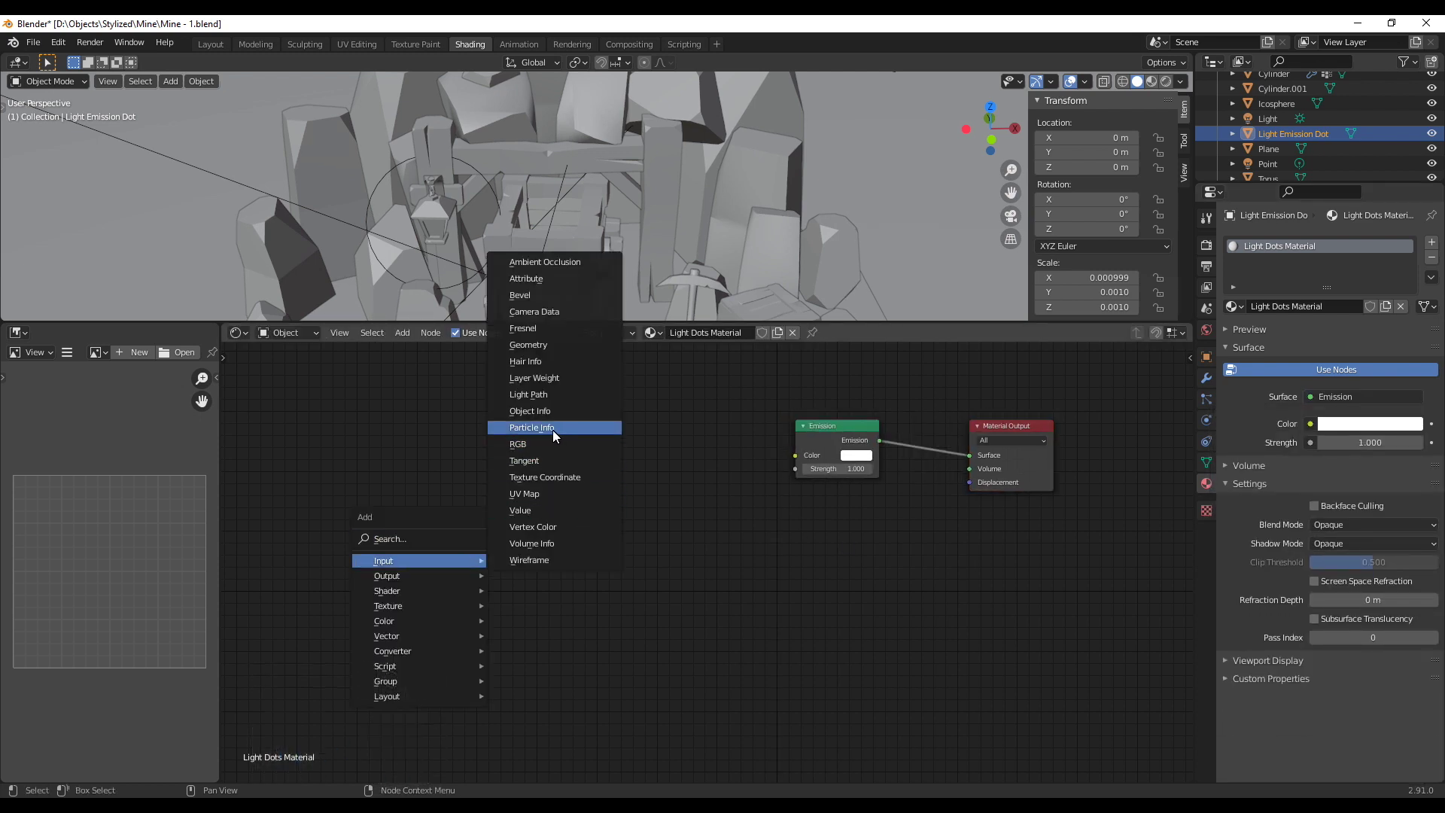
{"action": "left_click", "coordinate": [532, 428]}
{"action": "left_click", "coordinate": [493, 463]}
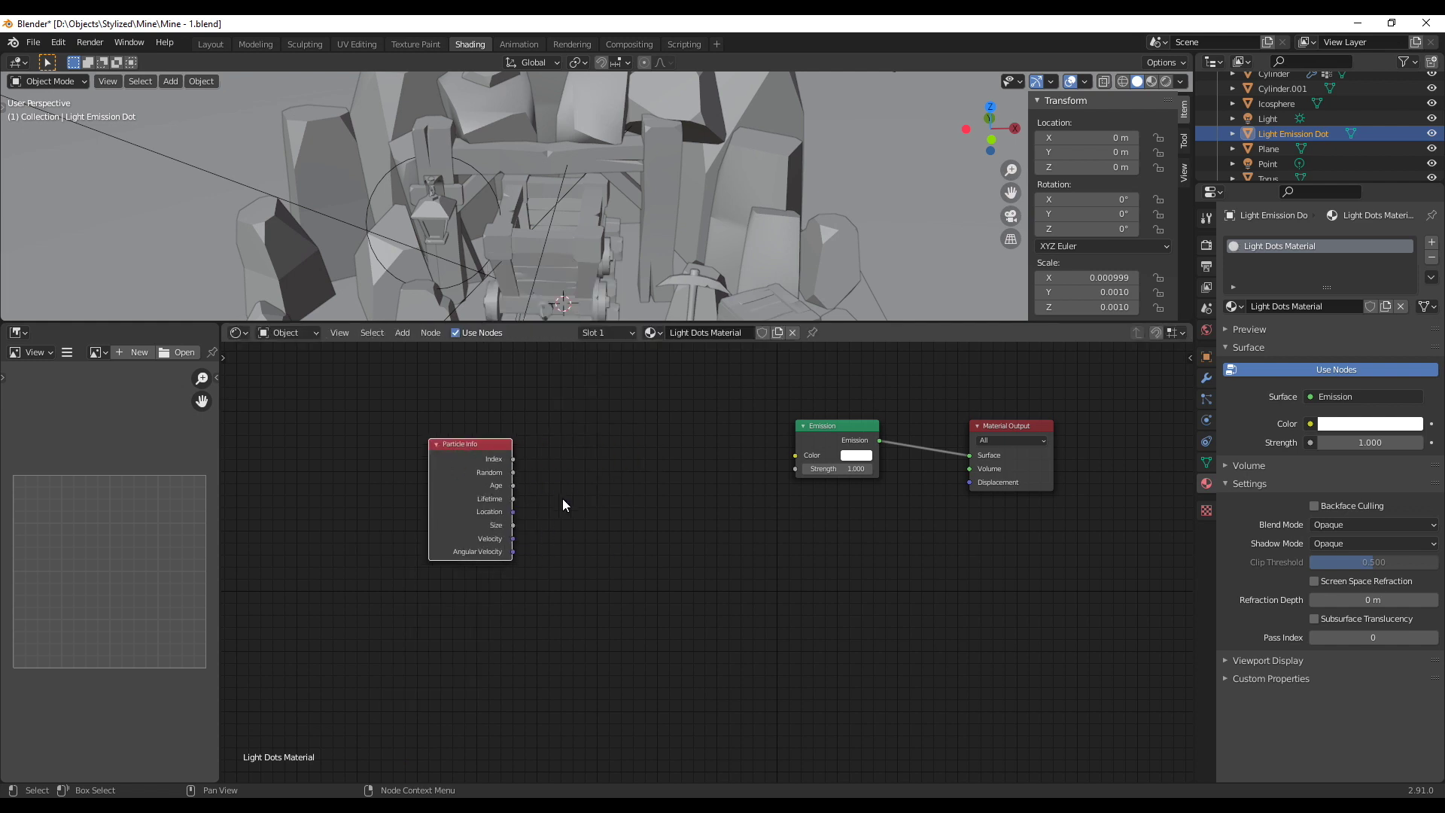
Add a Math node beside Particle Info and set its operation to Divide
{"action": "key", "text": "shift+a"}
{"action": "mouse_move", "coordinate": [566, 585]}
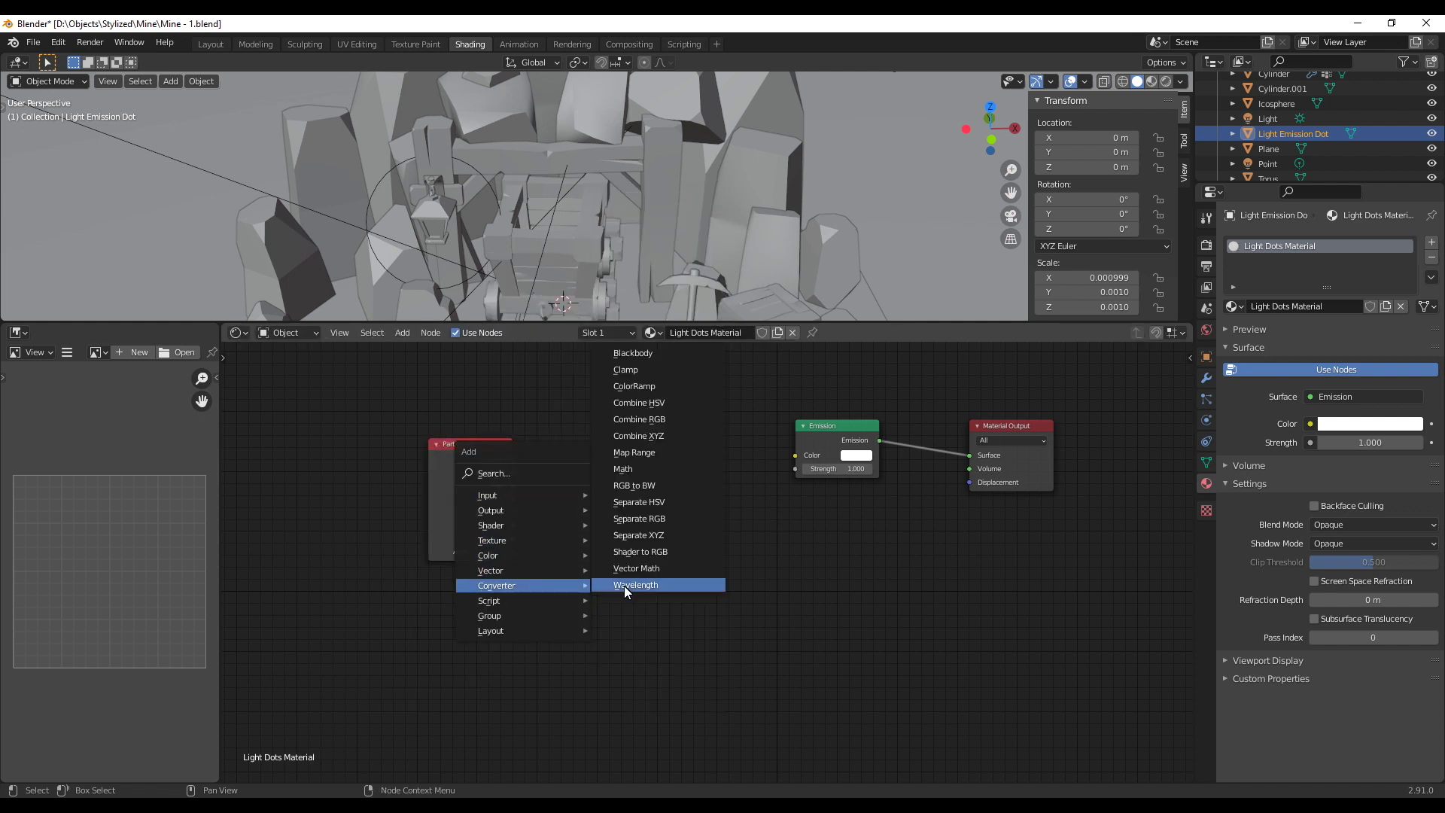
{"action": "left_click", "coordinate": [635, 474]}
{"action": "left_click", "coordinate": [585, 496]}
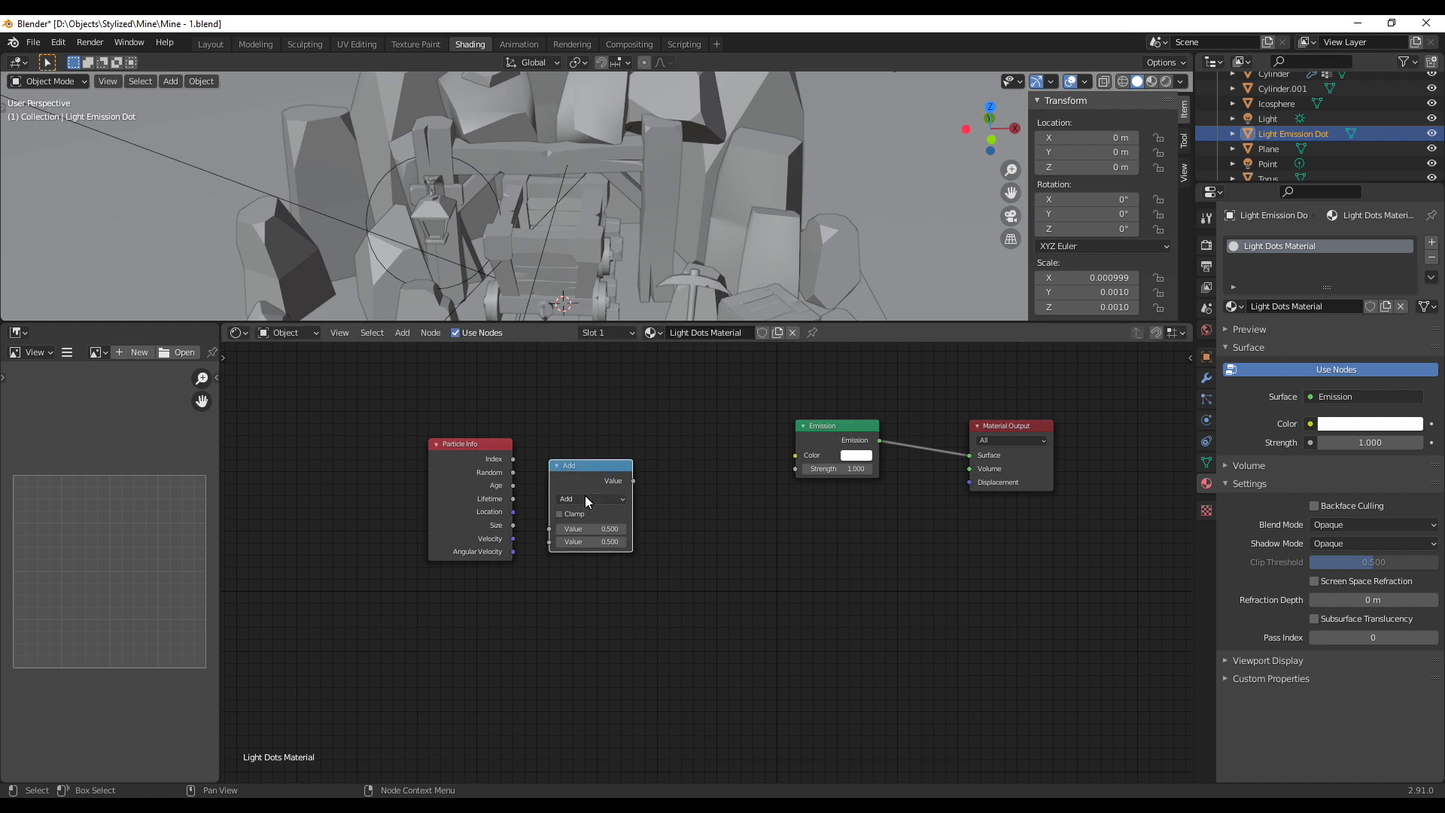
{"action": "left_click", "coordinate": [584, 495]}
{"action": "left_click", "coordinate": [586, 567]}
{"action": "scroll", "coordinate": [592, 565], "scroll_direction": "up", "scroll_amount": 1}
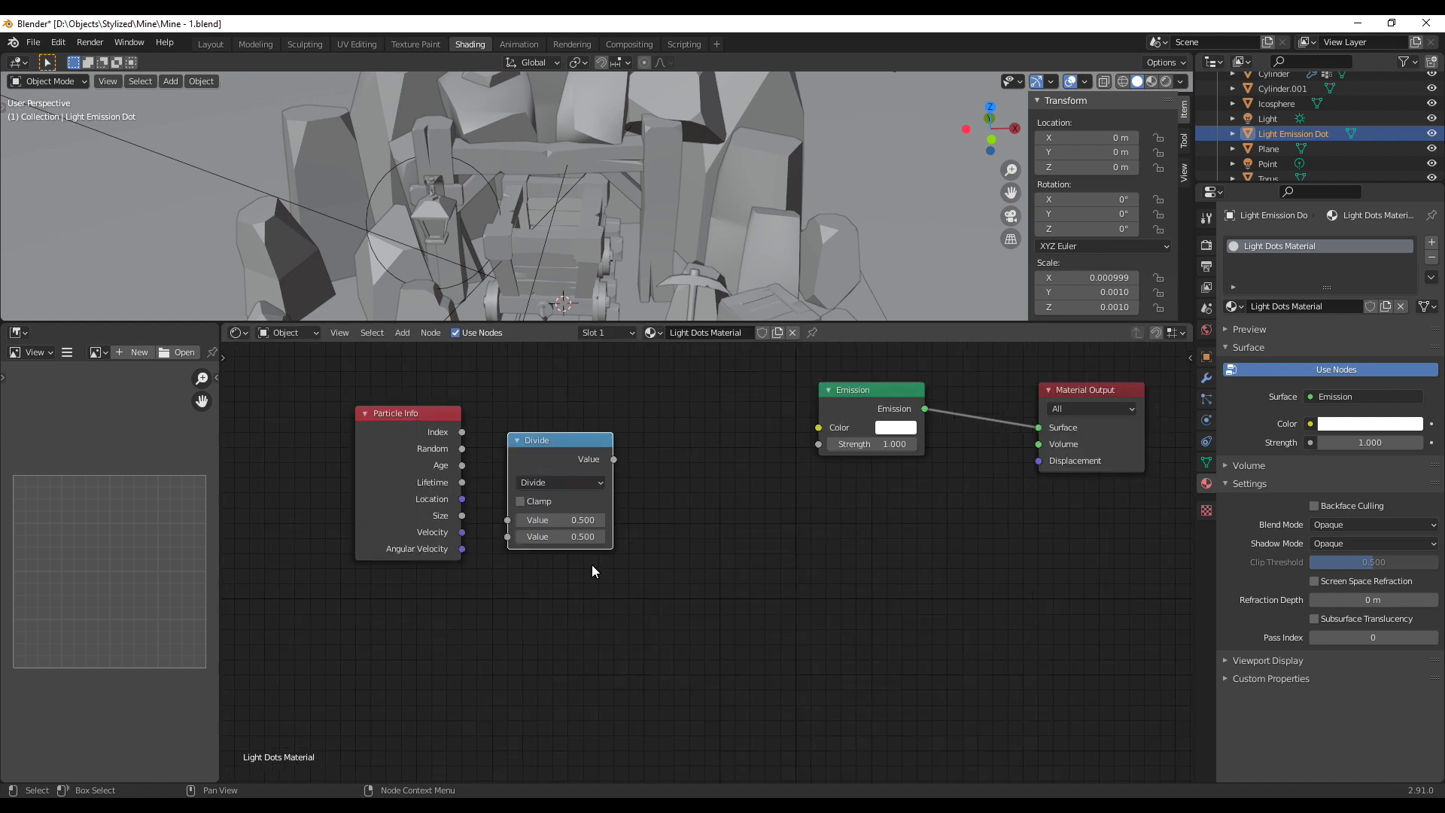
Connect Particle Info's Age to the Divide node's first value and Lifetime to its second value
{"action": "scroll", "coordinate": [592, 564], "scroll_direction": "up", "scroll_amount": 1}
{"action": "left_click_drag", "start_coordinate": [493, 492], "coordinate": [541, 554]}
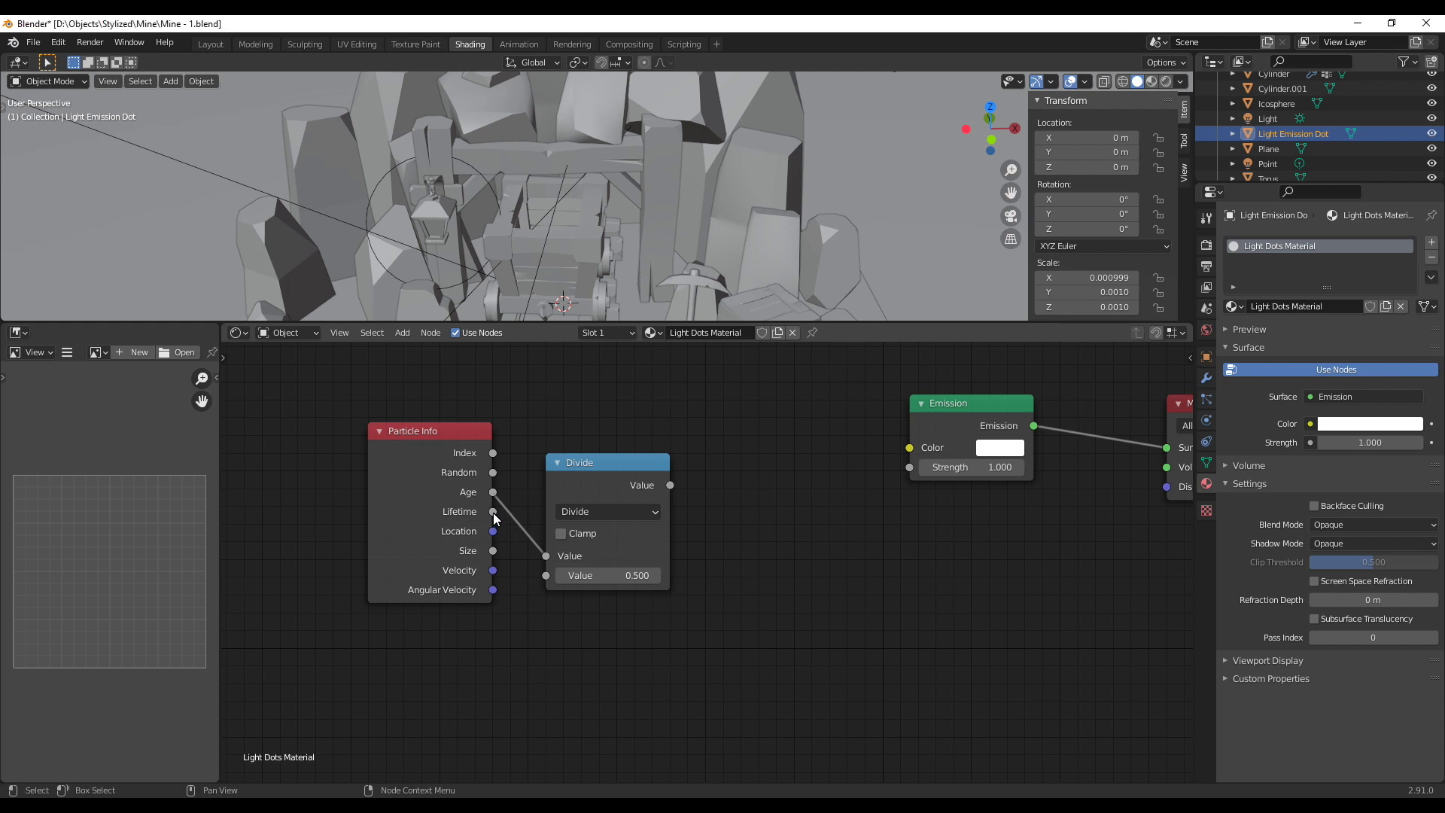
{"action": "left_click_drag", "start_coordinate": [493, 512], "coordinate": [543, 576]}
Add a ColorRamp node between the Divide and Emission nodes
{"action": "key", "text": "shift+a"}
{"action": "mouse_move", "coordinate": [751, 485]}
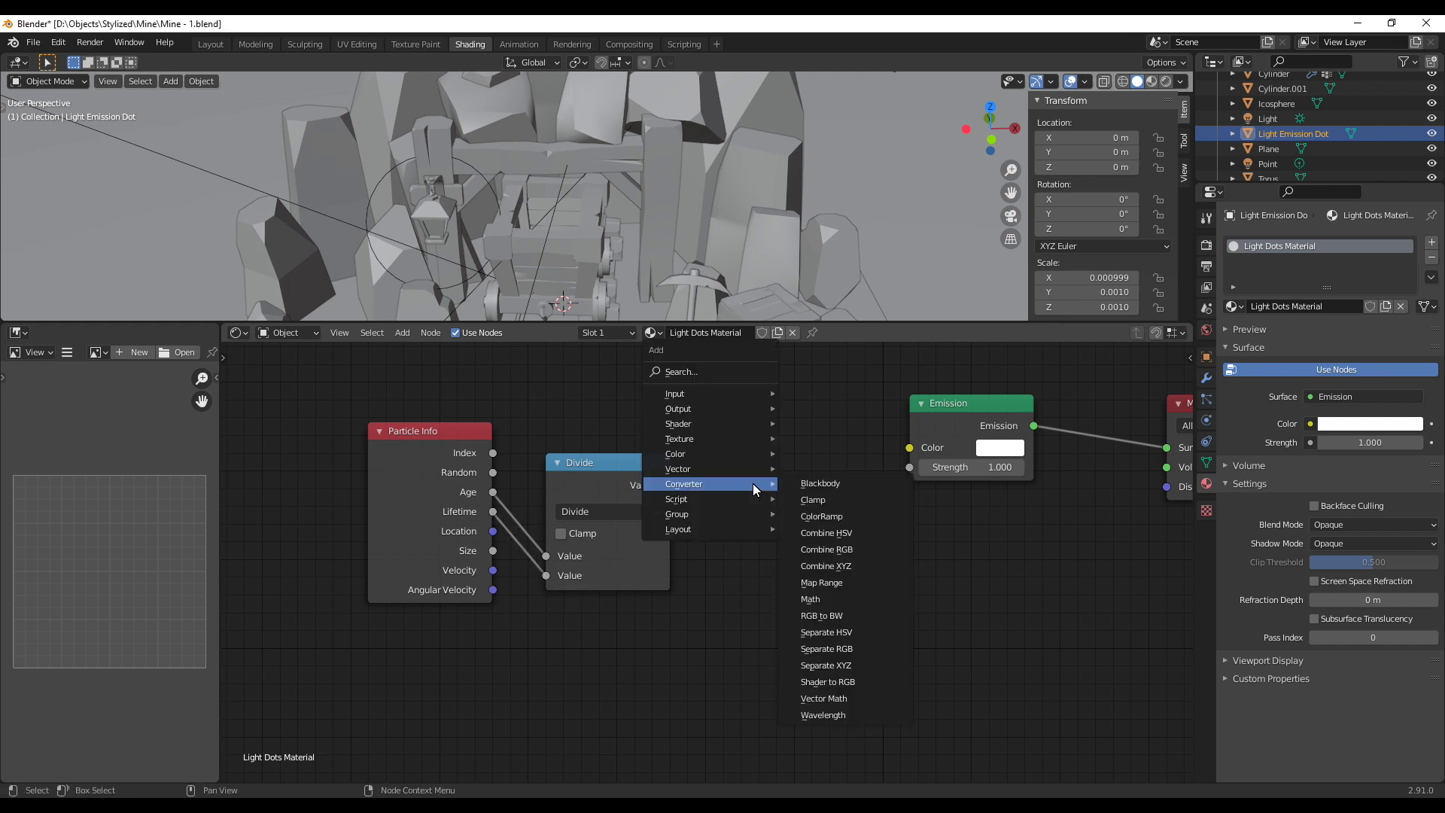
{"action": "left_click", "coordinate": [819, 514]}
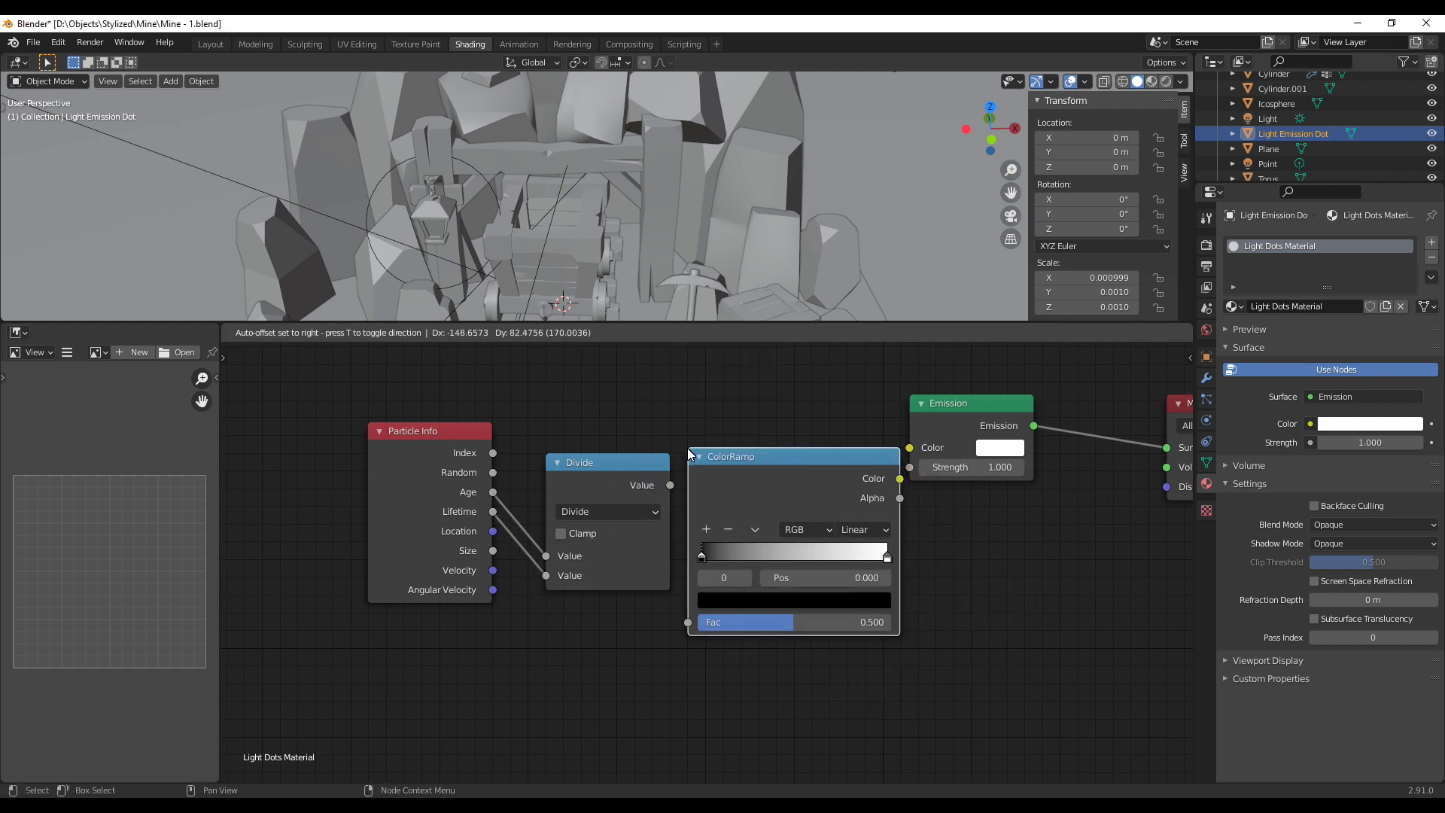
{"action": "left_click", "coordinate": [855, 503]}
Space out the nodes, then connect the ColorRamp's Color to the Emission color and Divide's Value to the ramp's Fac
{"action": "left_click_drag", "start_coordinate": [364, 397], "coordinate": [639, 644]}
{"action": "left_click_drag", "start_coordinate": [600, 490], "coordinate": [506, 499]}
{"action": "left_click_drag", "start_coordinate": [855, 481], "coordinate": [909, 447]}
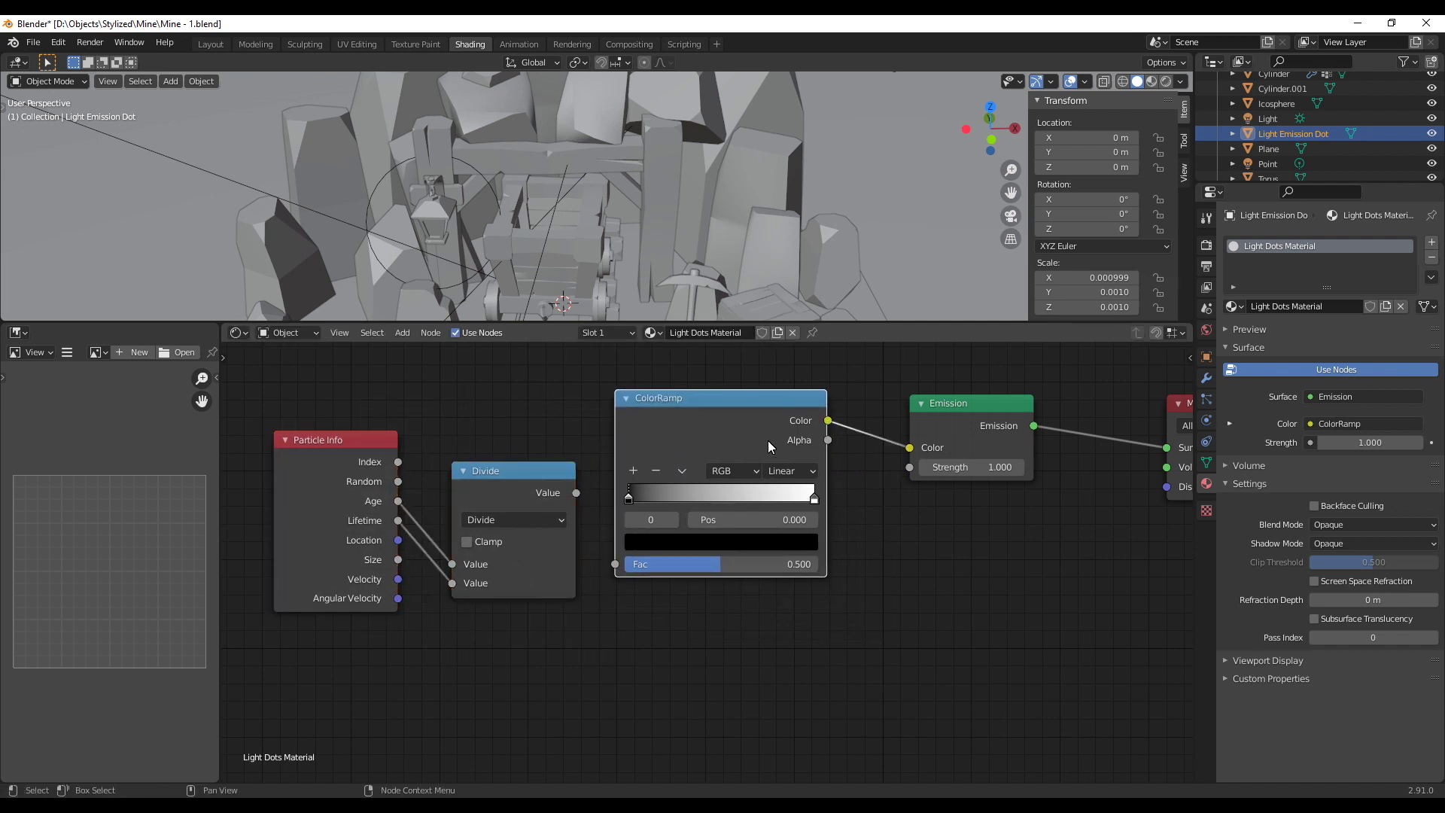
{"action": "left_click_drag", "start_coordinate": [713, 399], "coordinate": [739, 405]}
{"action": "left_click_drag", "start_coordinate": [579, 493], "coordinate": [640, 568]}
Set the ColorRamp's first stop to a golden yellow with hue 0.14, saturation 0.89 and value 0.8
{"action": "scroll", "coordinate": [670, 647], "scroll_direction": "up", "scroll_amount": 1}
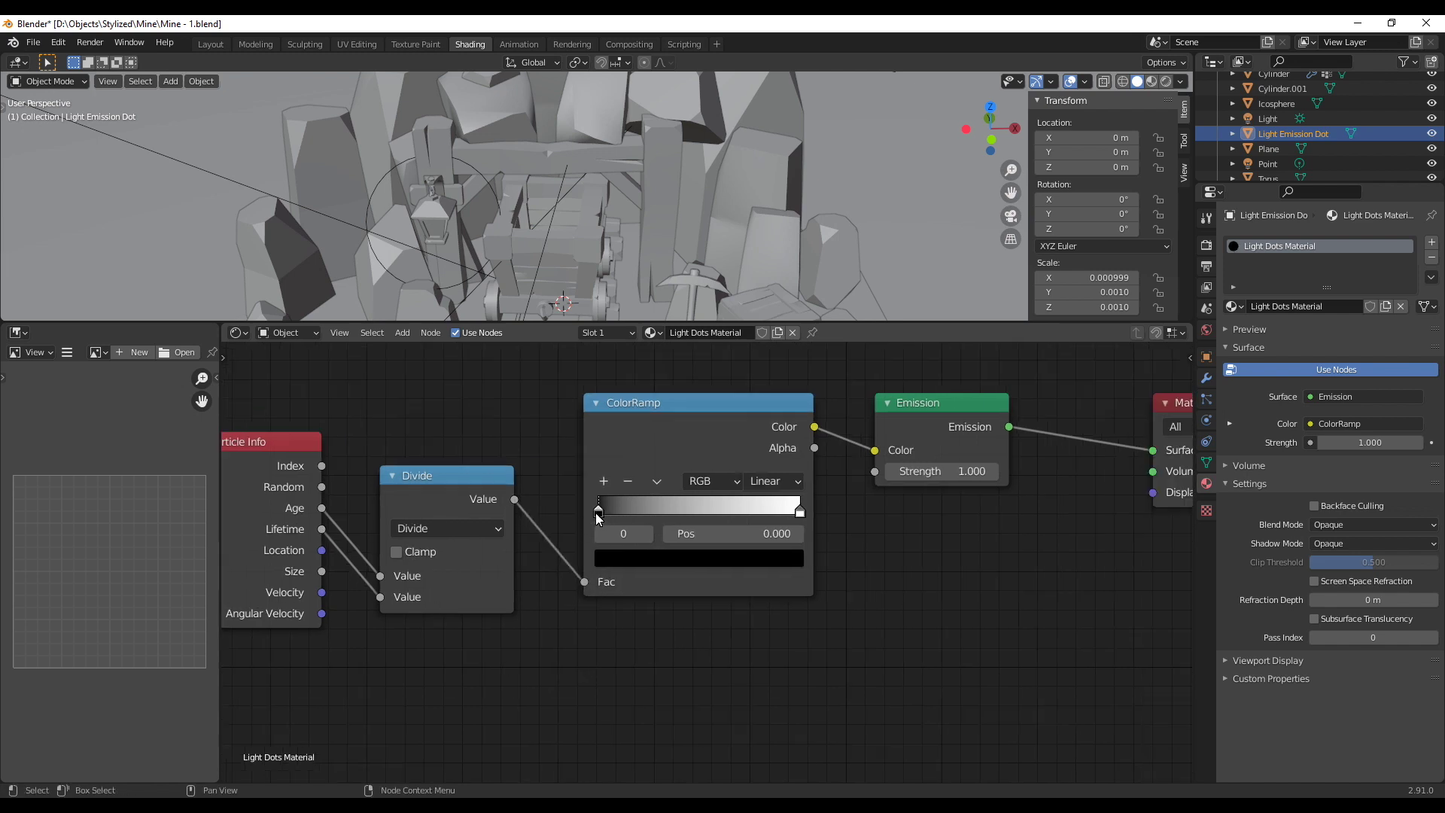
{"action": "left_click", "coordinate": [628, 558]}
{"action": "left_click", "coordinate": [670, 471]}
{"action": "type", "text": "0.142"}
{"action": "key", "text": "Tab"}
{"action": "type", "text": "0.89"}
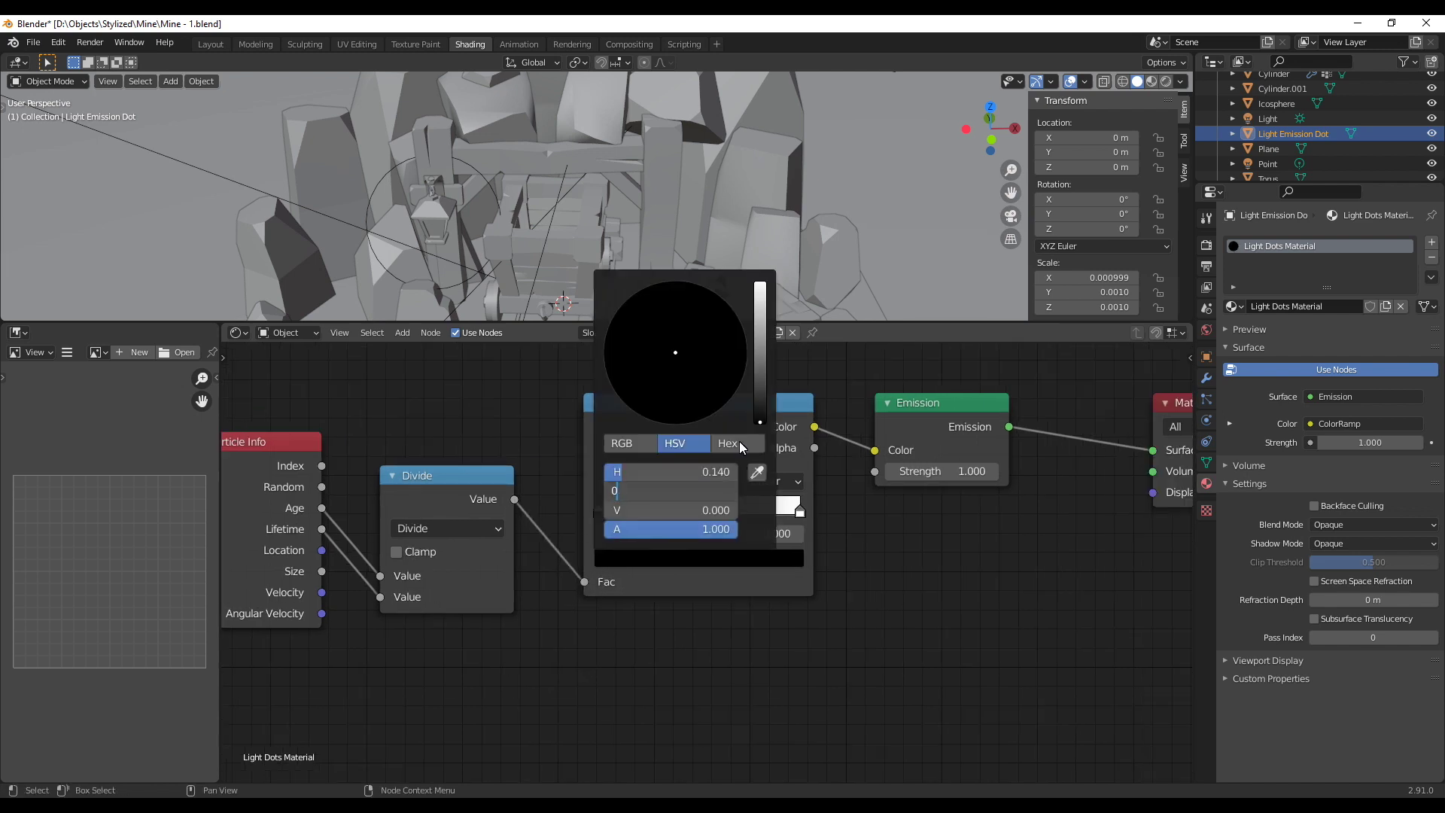
{"action": "key", "text": "Tab"}
{"action": "type", "text": "0.8"}
{"action": "key", "text": "Tab"}
{"action": "key", "text": "Return"}
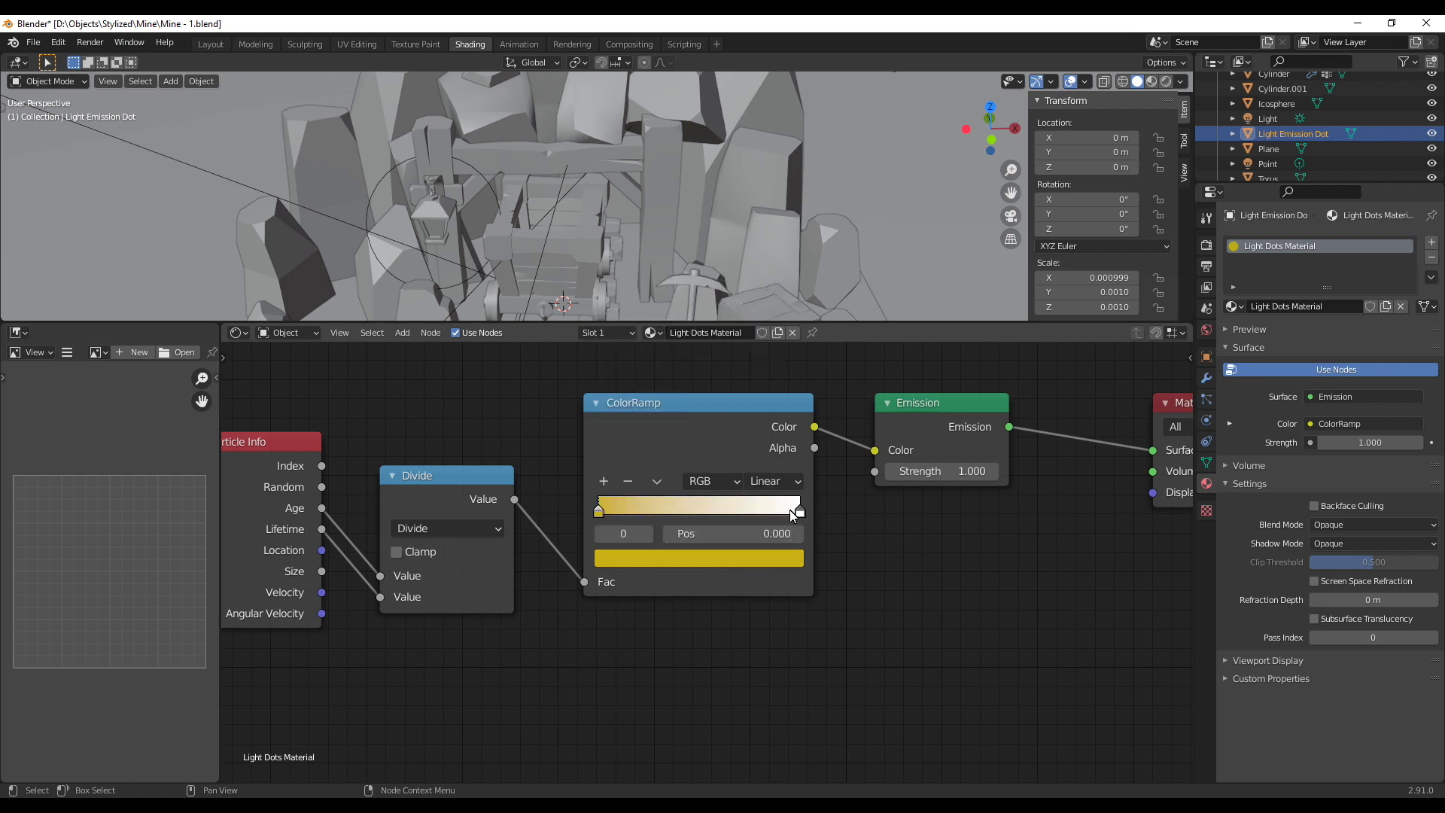
Set the ColorRamp's last stop to orange with hue 0.06 and saturation 1, and shift the first stop to a purer yellow
{"action": "left_click", "coordinate": [801, 512]}
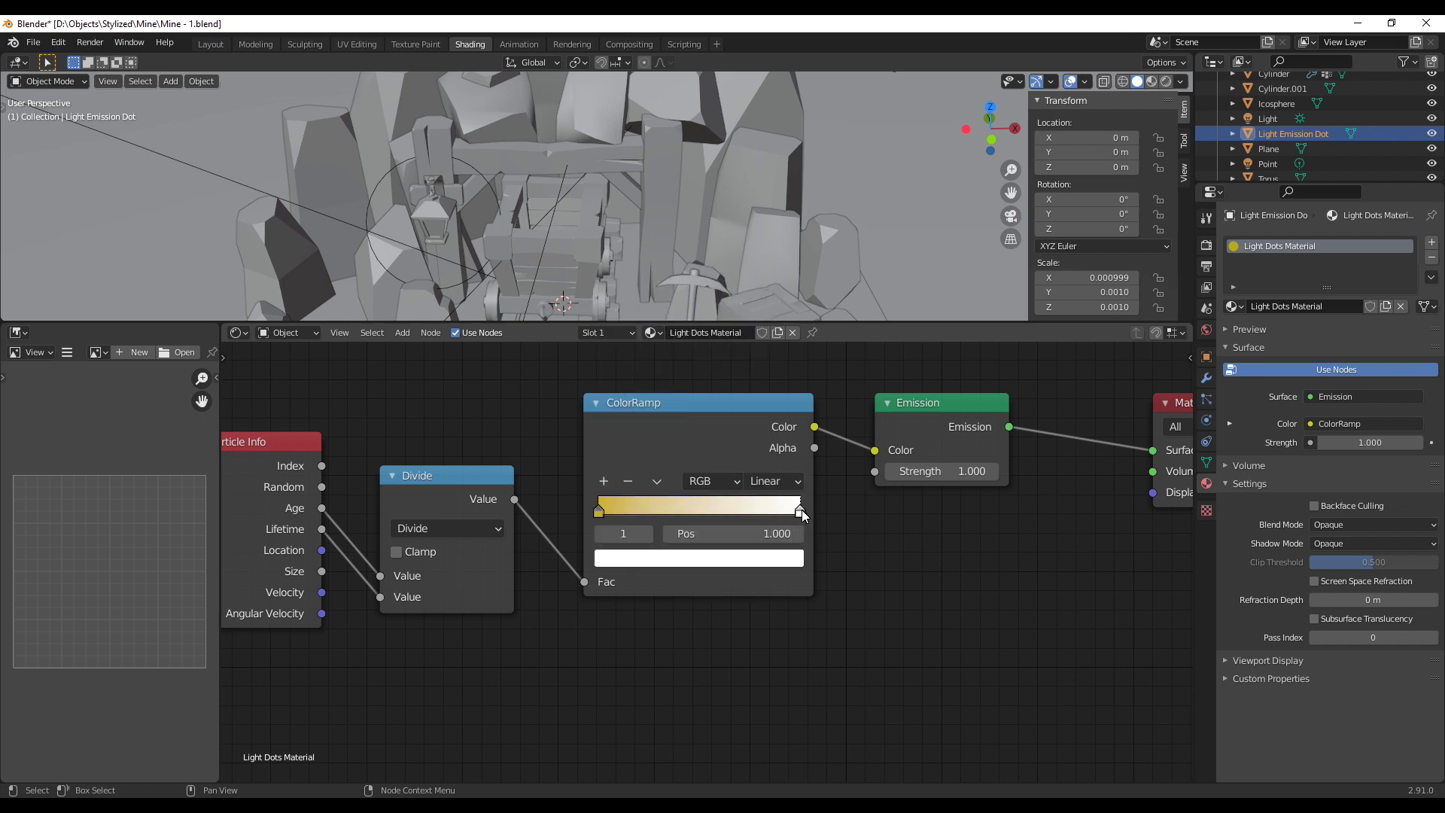
{"action": "left_click", "coordinate": [698, 560]}
{"action": "left_click", "coordinate": [681, 472]}
{"action": "type", "text": "0.06"}
{"action": "key", "text": "Tab"}
{"action": "type", "text": "1"}
{"action": "key", "text": "Tab"}
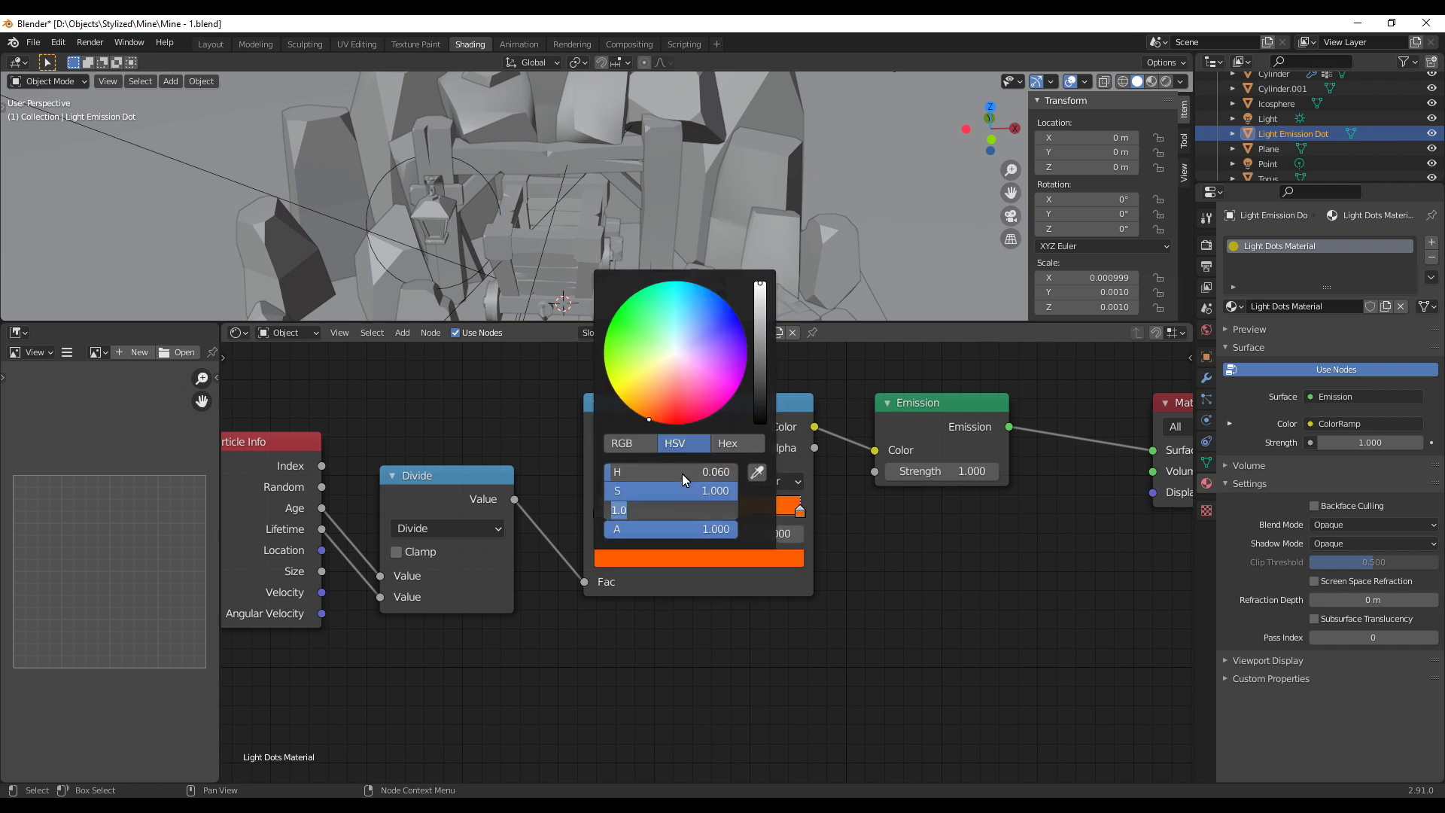
{"action": "key", "text": "Return"}
{"action": "left_click", "coordinate": [599, 512]}
{"action": "left_click", "coordinate": [602, 558]}
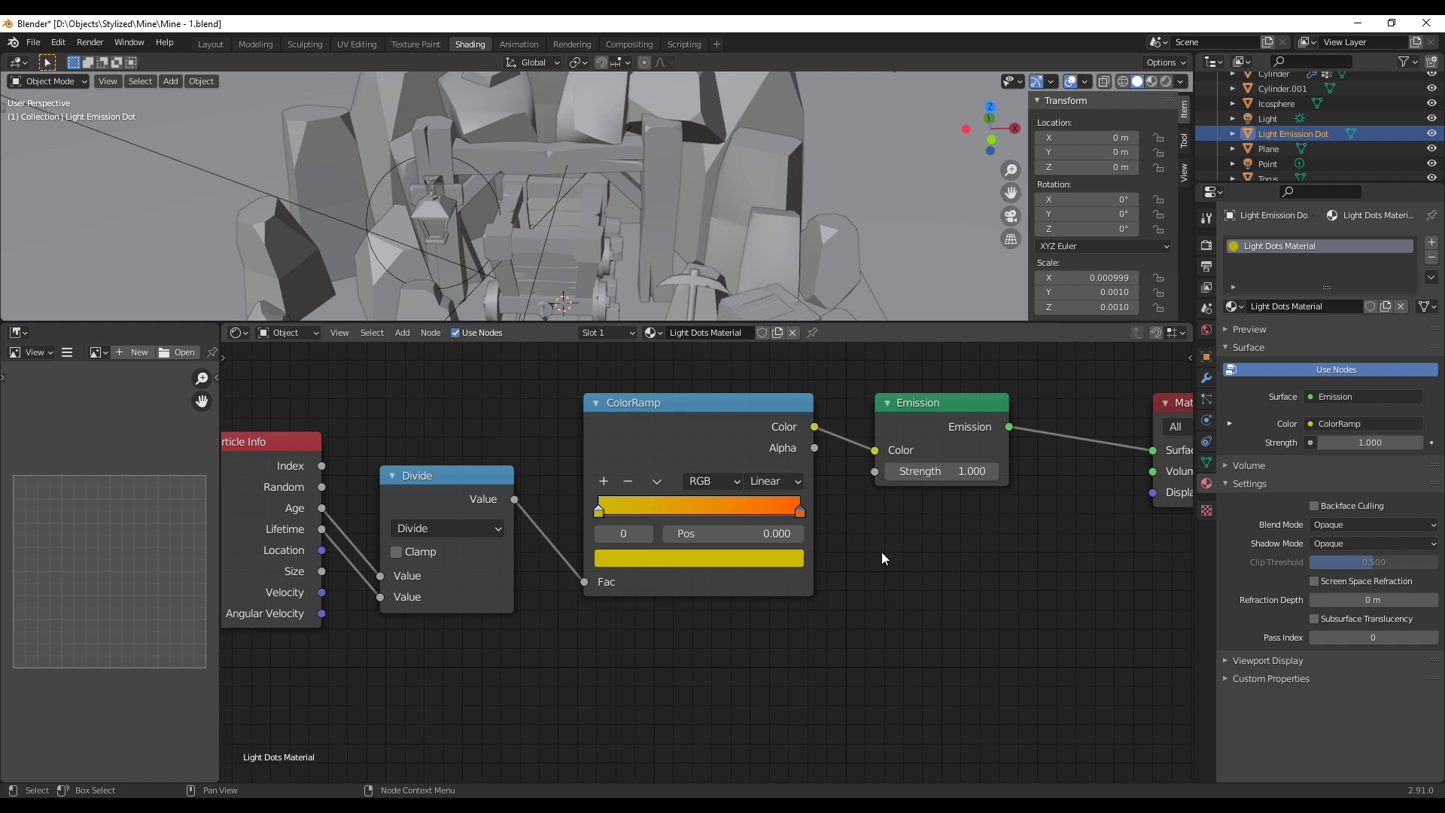
Set the Emission node's strength to 30
{"action": "left_click", "coordinate": [941, 473]}
{"action": "type", "text": "30"}
{"action": "key", "text": "Return"}
{"action": "scroll", "coordinate": [936, 527], "scroll_direction": "down", "scroll_amount": 1}
{"action": "scroll", "coordinate": [936, 527], "scroll_direction": "down", "scroll_amount": 2}
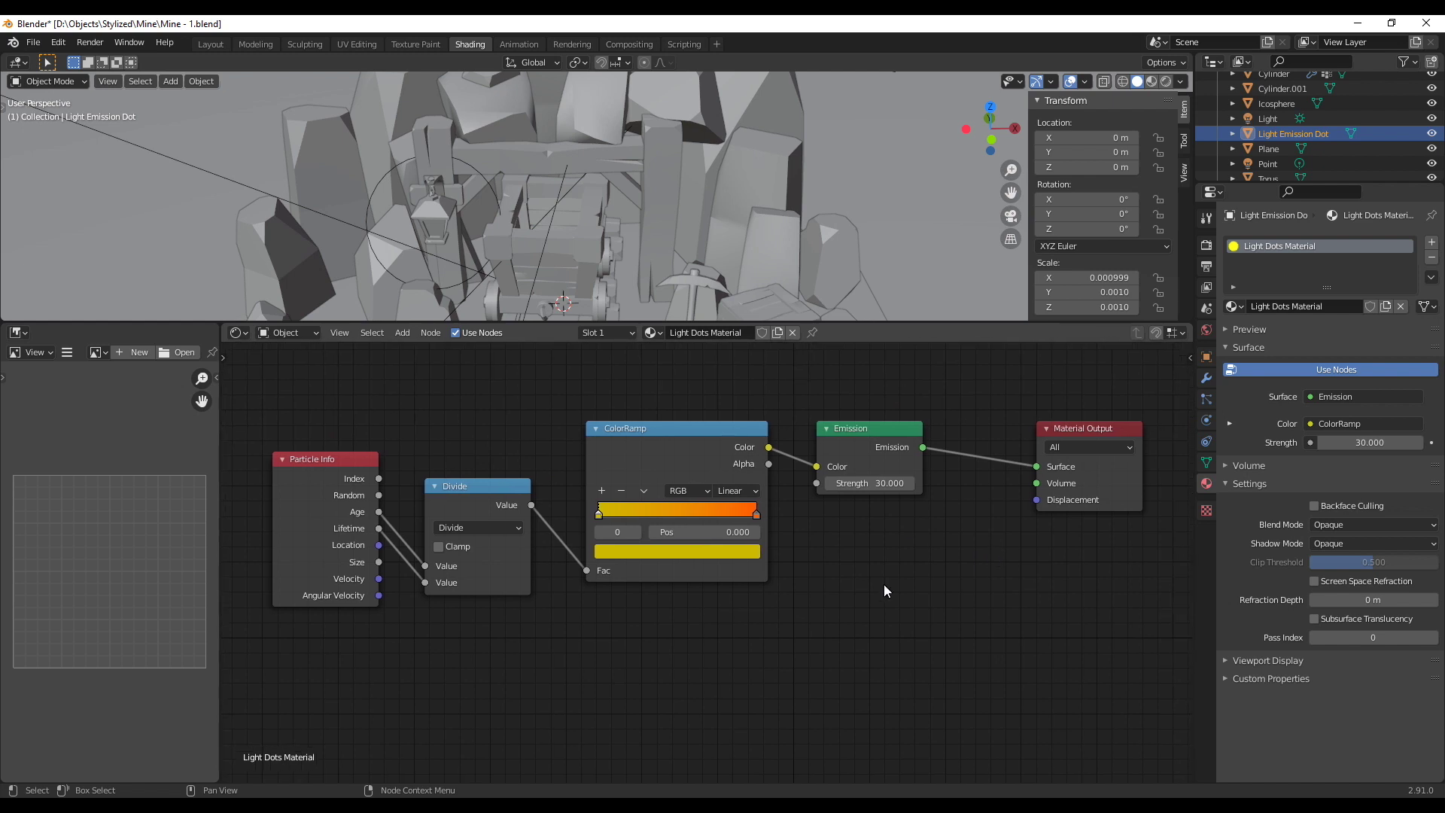
Move the Particle Info, Divide, ColorRamp and Emission nodes together closer to the Material Output
{"action": "left_click_drag", "start_coordinate": [264, 387], "coordinate": [921, 716]}
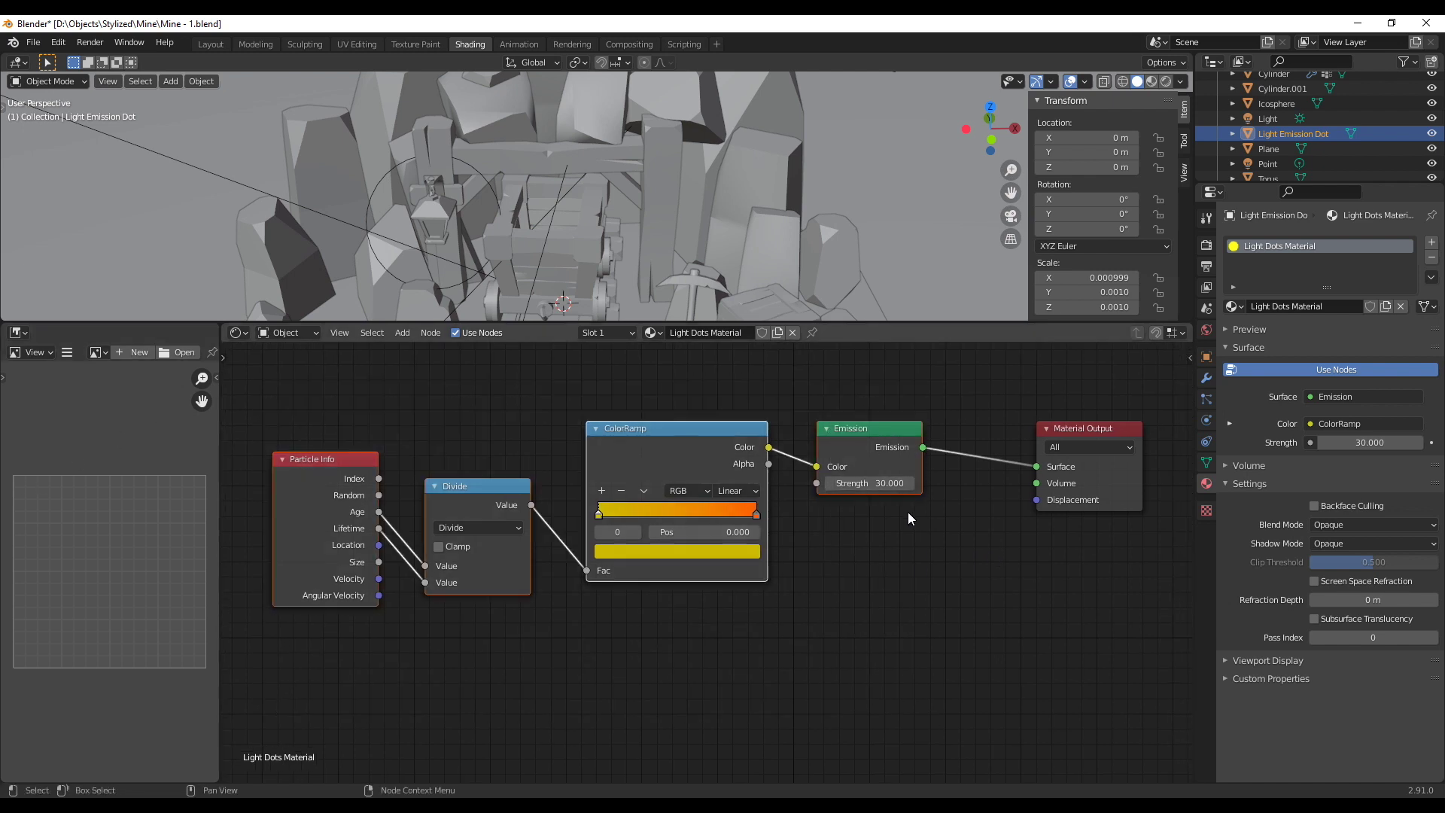
{"action": "left_click_drag", "start_coordinate": [870, 433], "coordinate": [925, 449]}
{"action": "left_click", "coordinate": [937, 647]}
{"action": "scroll", "coordinate": [938, 647], "scroll_direction": "up", "scroll_amount": 2}
{"action": "middle_click_drag", "start_coordinate": [937, 647], "coordinate": [901, 648]}
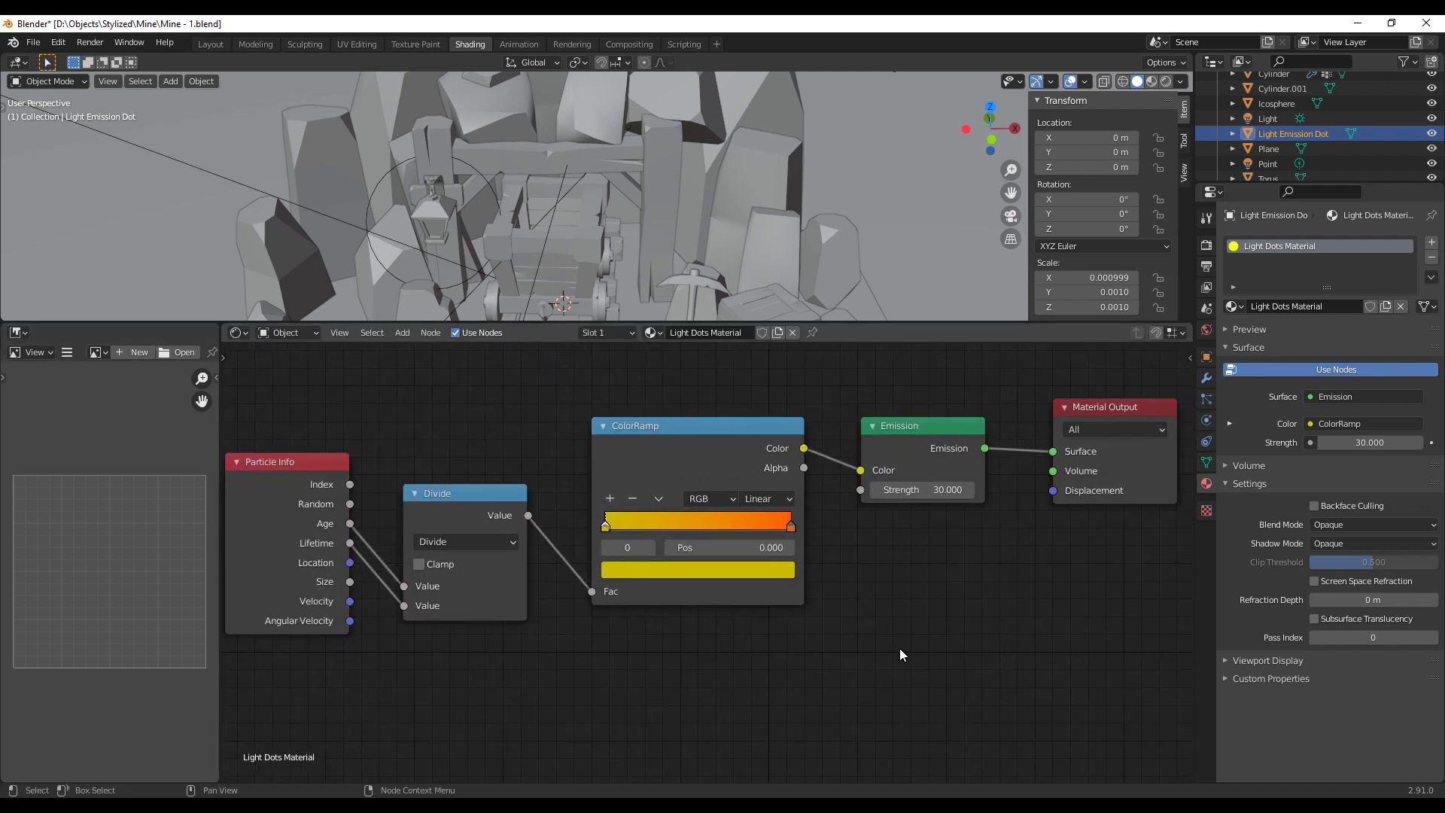
{"action": "scroll", "coordinate": [901, 649], "scroll_direction": "down", "scroll_amount": 1}
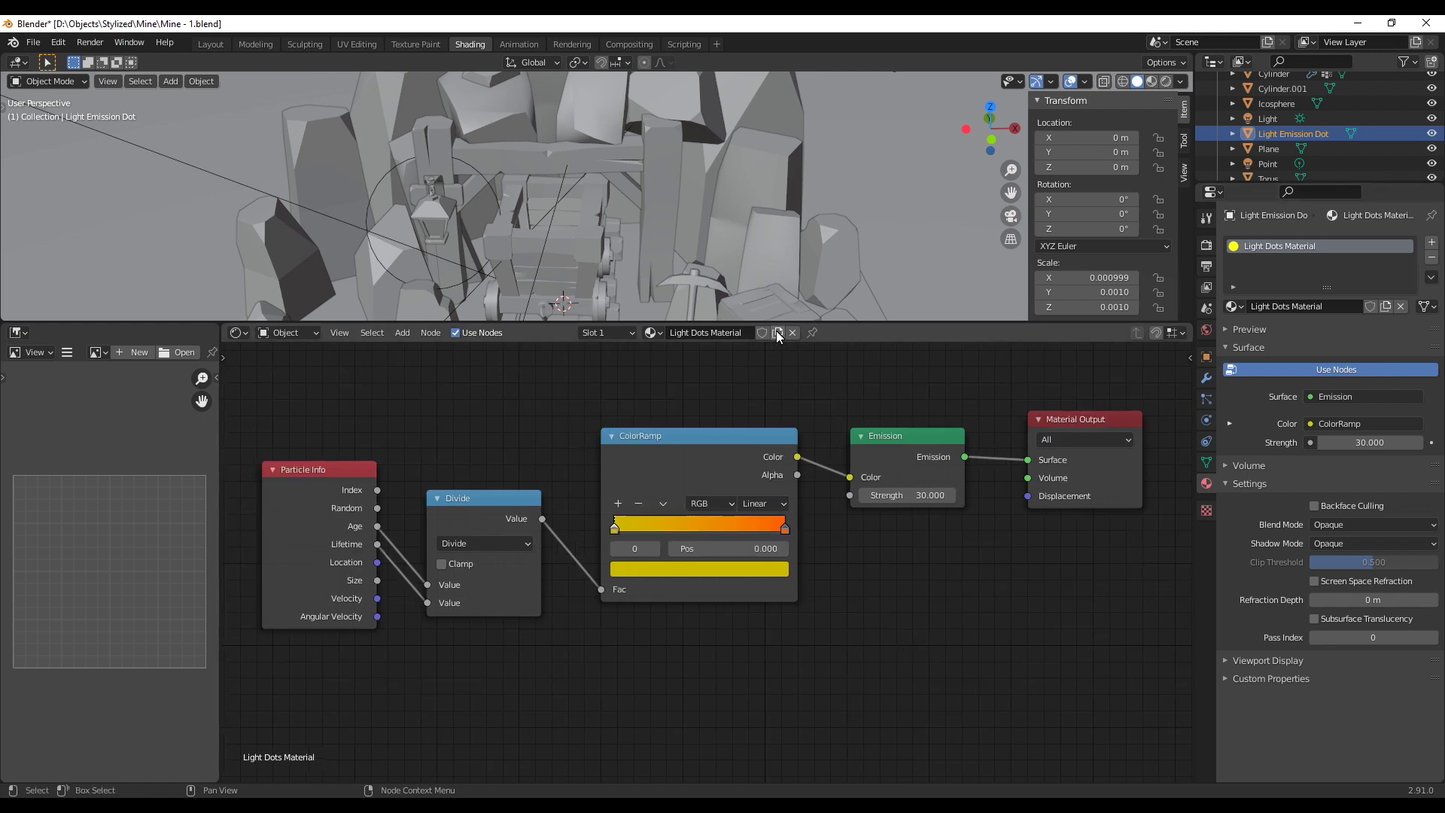
Enlarge the 3D viewport, select the lantern and review its particle system settings
{"action": "left_click_drag", "start_coordinate": [775, 322], "coordinate": [810, 576]}
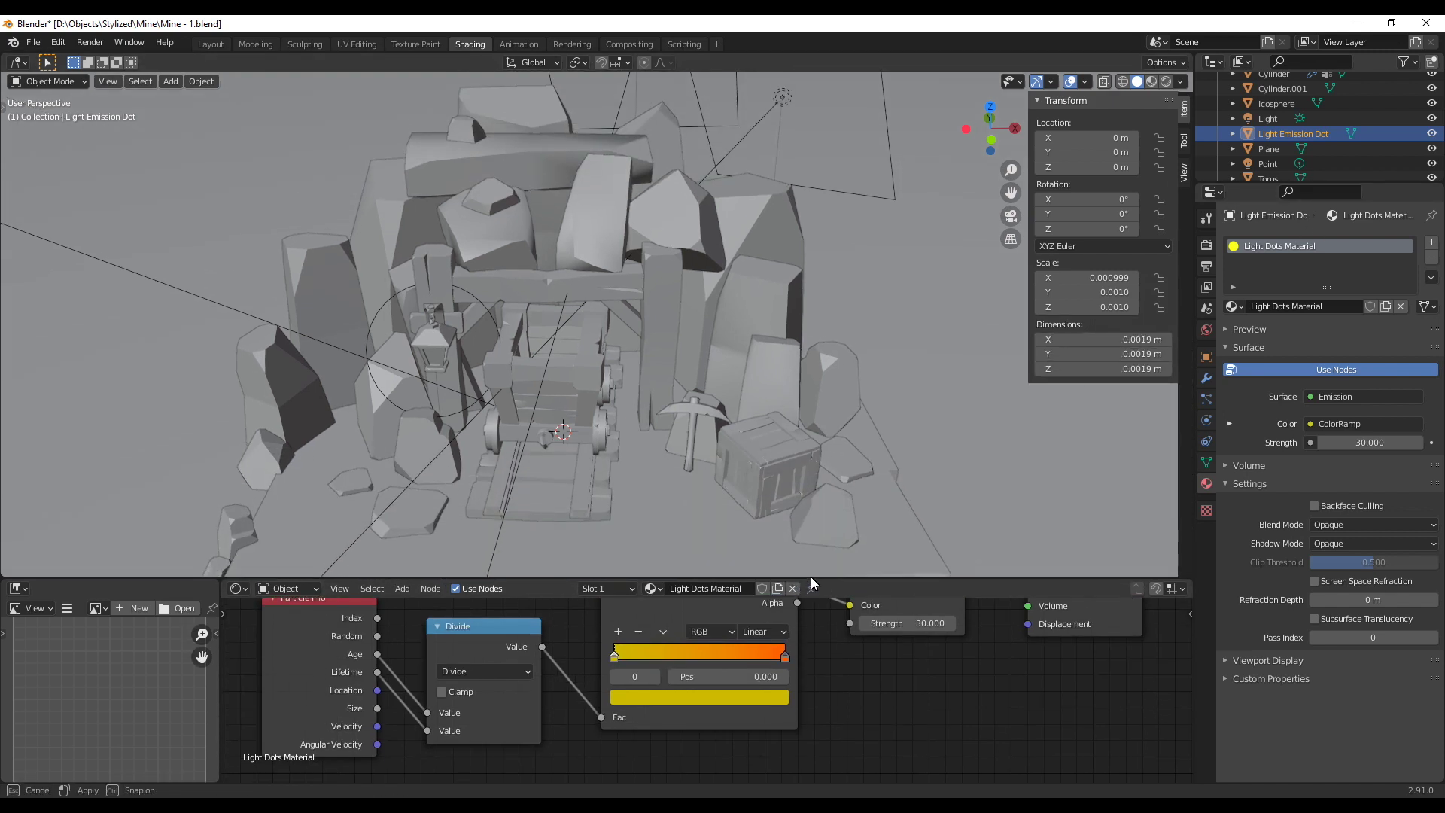
{"action": "left_click", "coordinate": [466, 343]}
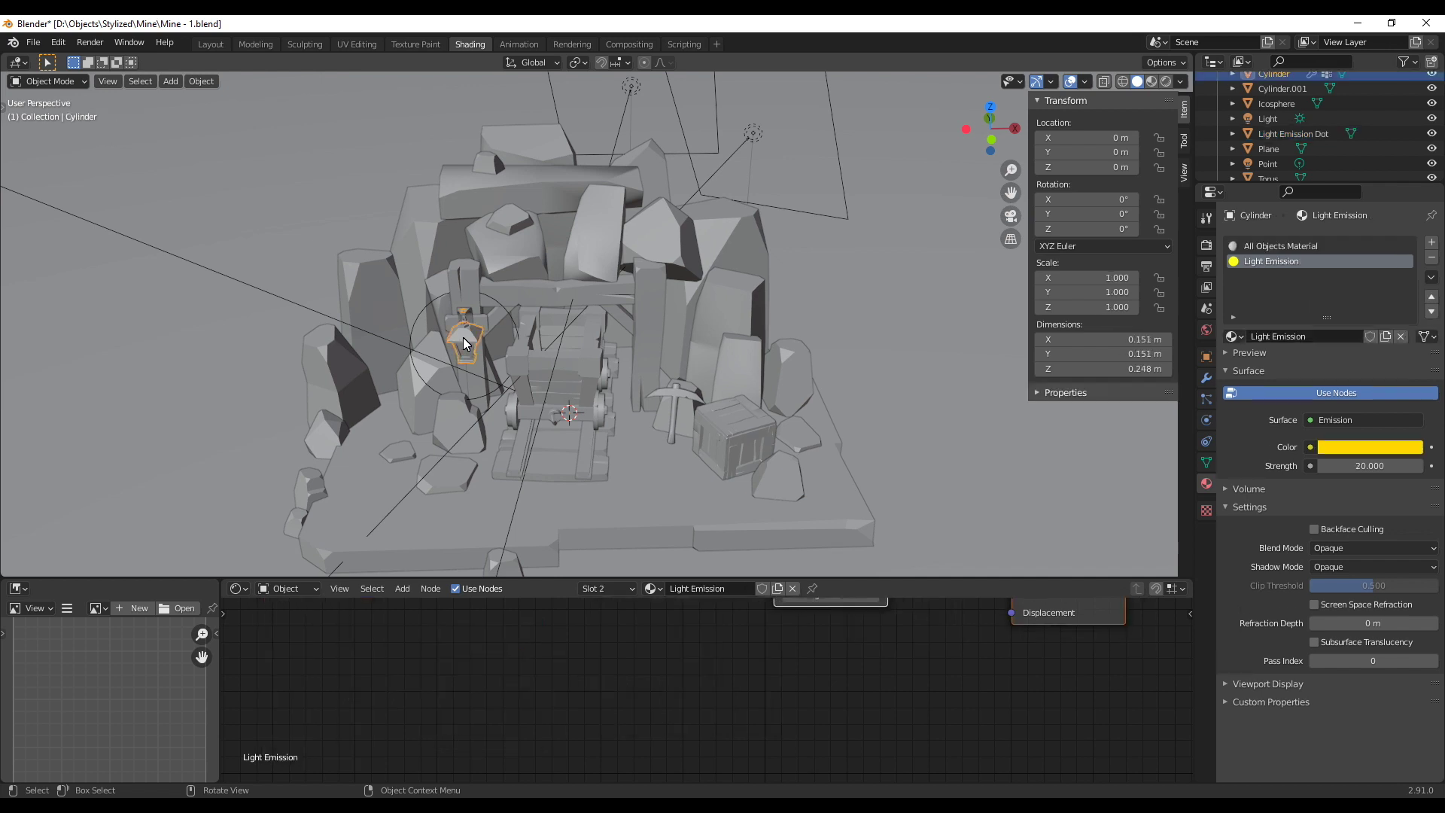
{"action": "left_click", "coordinate": [1207, 405]}
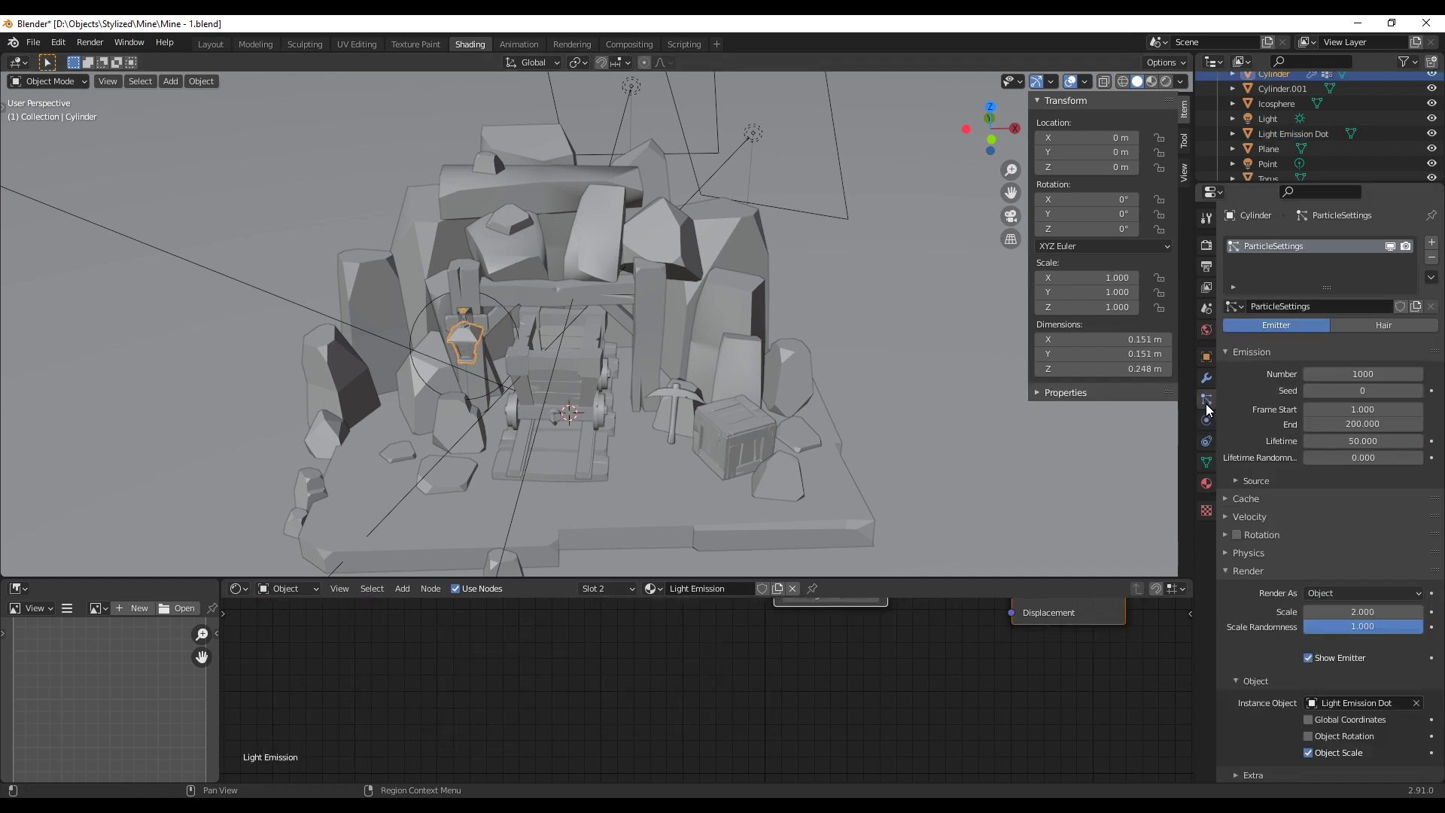
{"action": "scroll", "coordinate": [1234, 421], "scroll_direction": "down", "scroll_amount": 3}
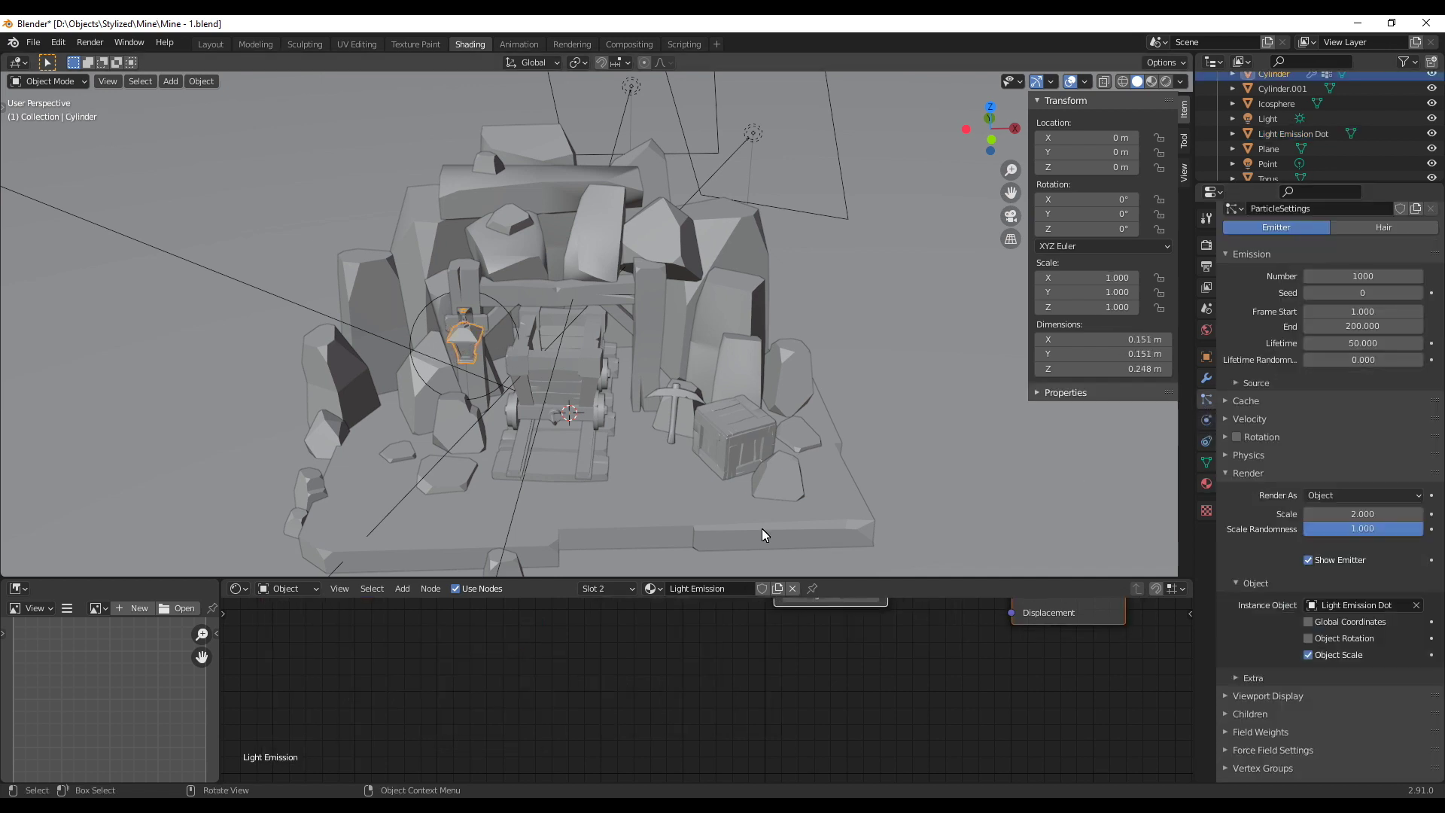
Switch to the Layout workspace and make the timeline taller
{"action": "left_click", "coordinate": [215, 44]}
{"action": "left_click_drag", "start_coordinate": [460, 725], "coordinate": [475, 652]}
{"action": "scroll", "coordinate": [540, 462], "scroll_direction": "up", "scroll_amount": 3}
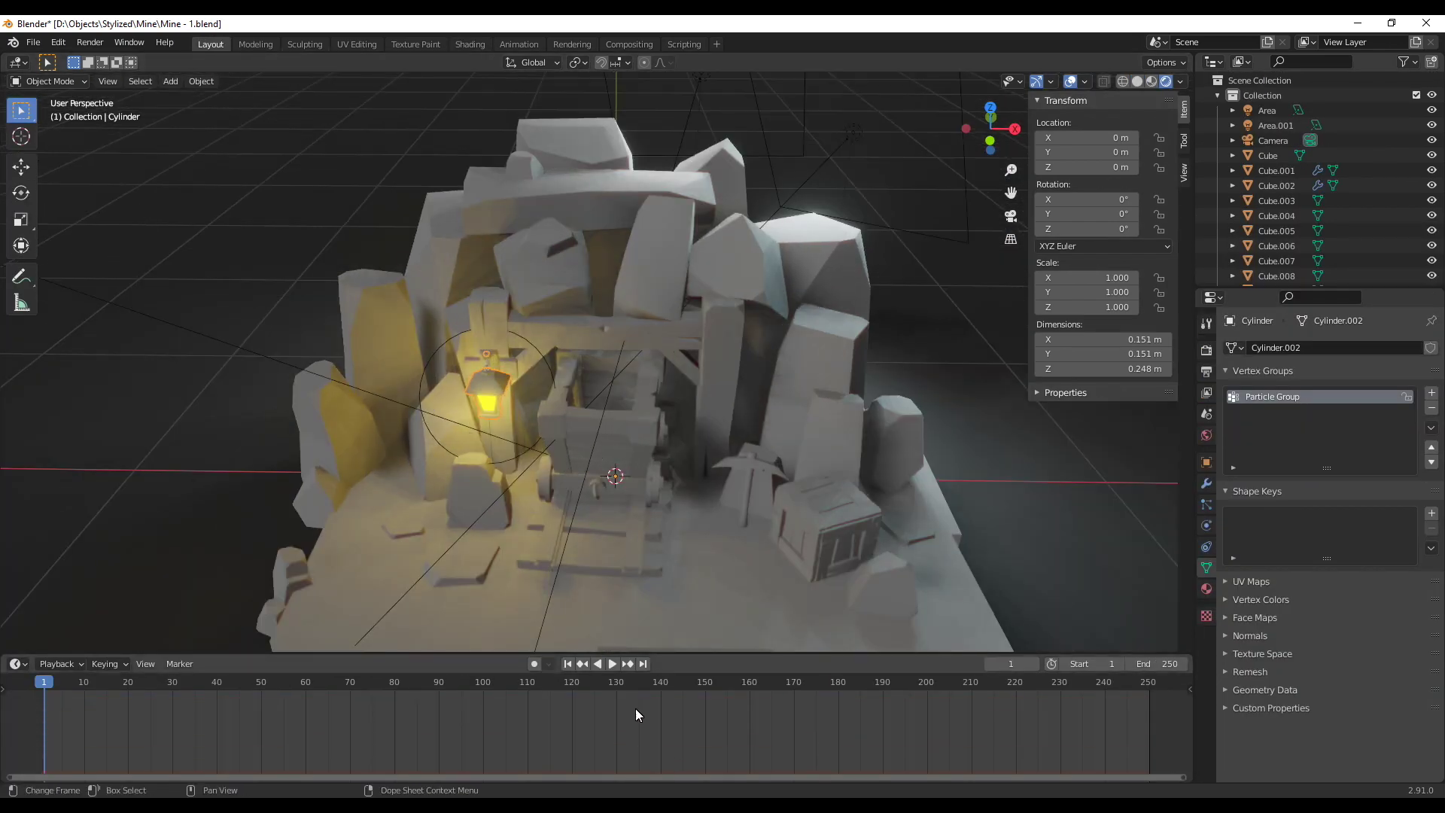
Play the animation to examine the particles falling from the lantern and return to the first frame
{"action": "left_click", "coordinate": [614, 664]}
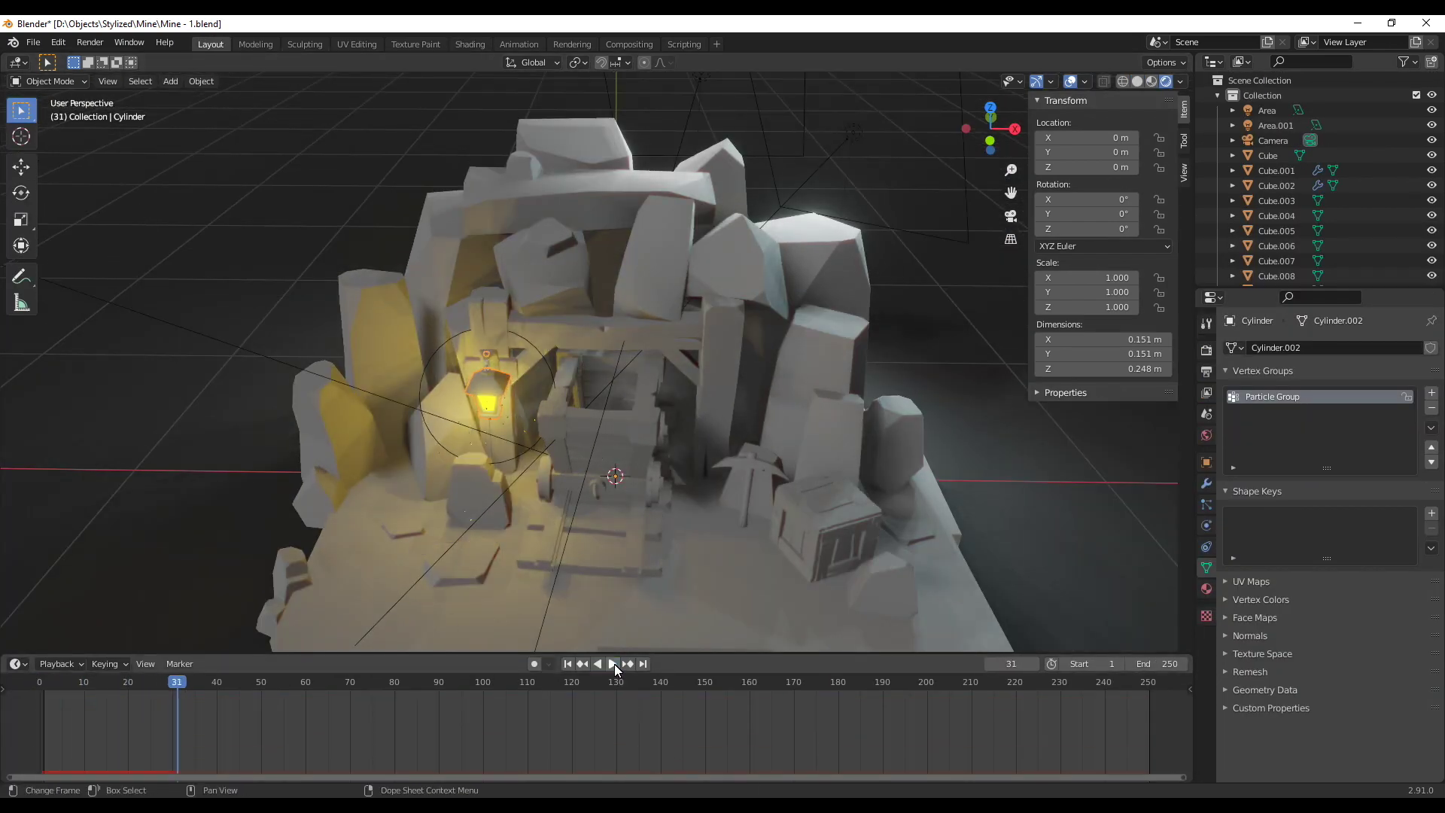
{"action": "scroll", "coordinate": [527, 526], "scroll_direction": "up", "scroll_amount": 2}
{"action": "middle_click_drag", "start_coordinate": [527, 526], "coordinate": [471, 593]}
{"action": "scroll", "coordinate": [549, 440], "scroll_direction": "up", "scroll_amount": 1}
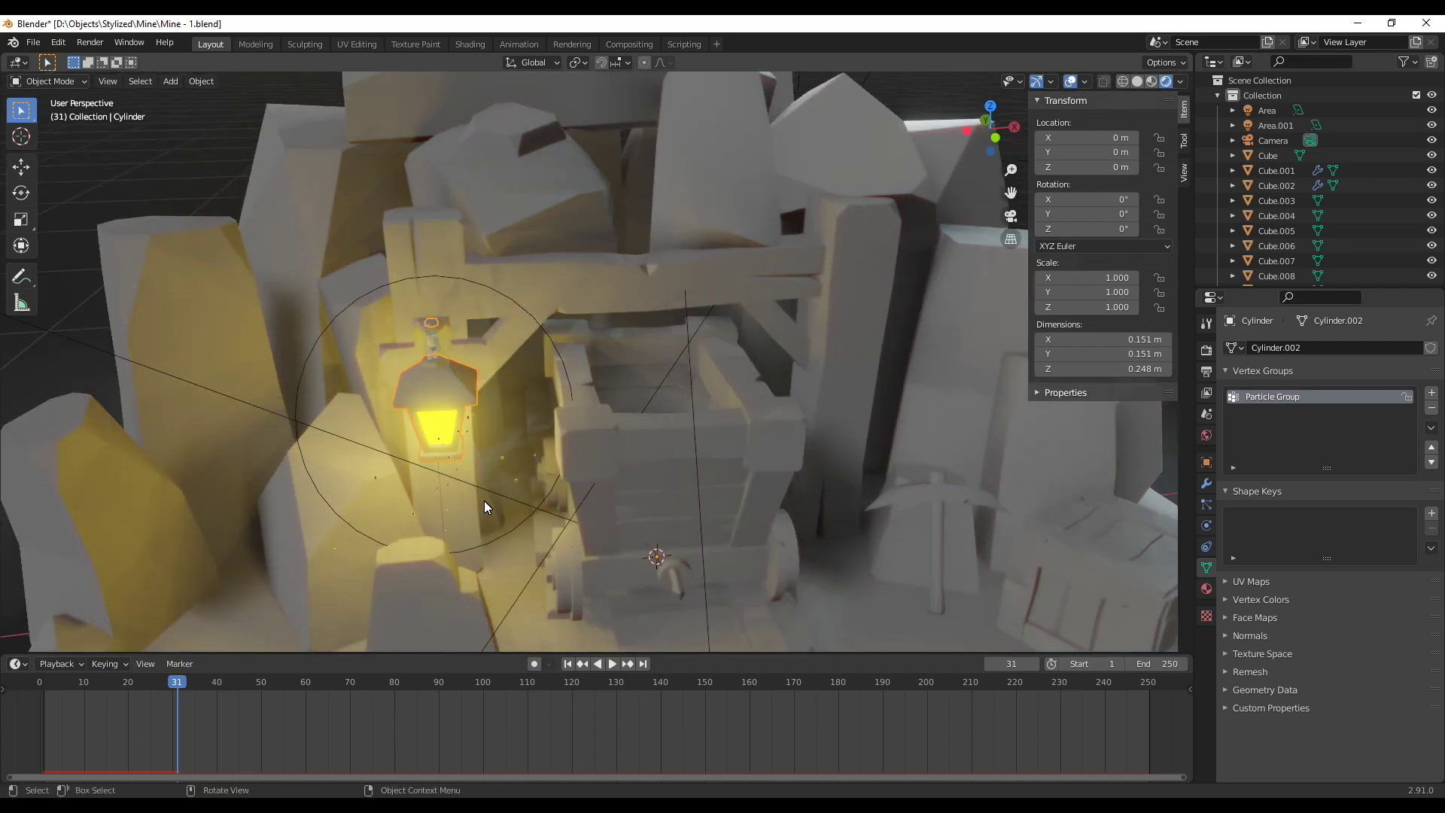
{"action": "middle_click_drag", "start_coordinate": [485, 500], "coordinate": [527, 512]}
{"action": "left_click", "coordinate": [612, 664]}
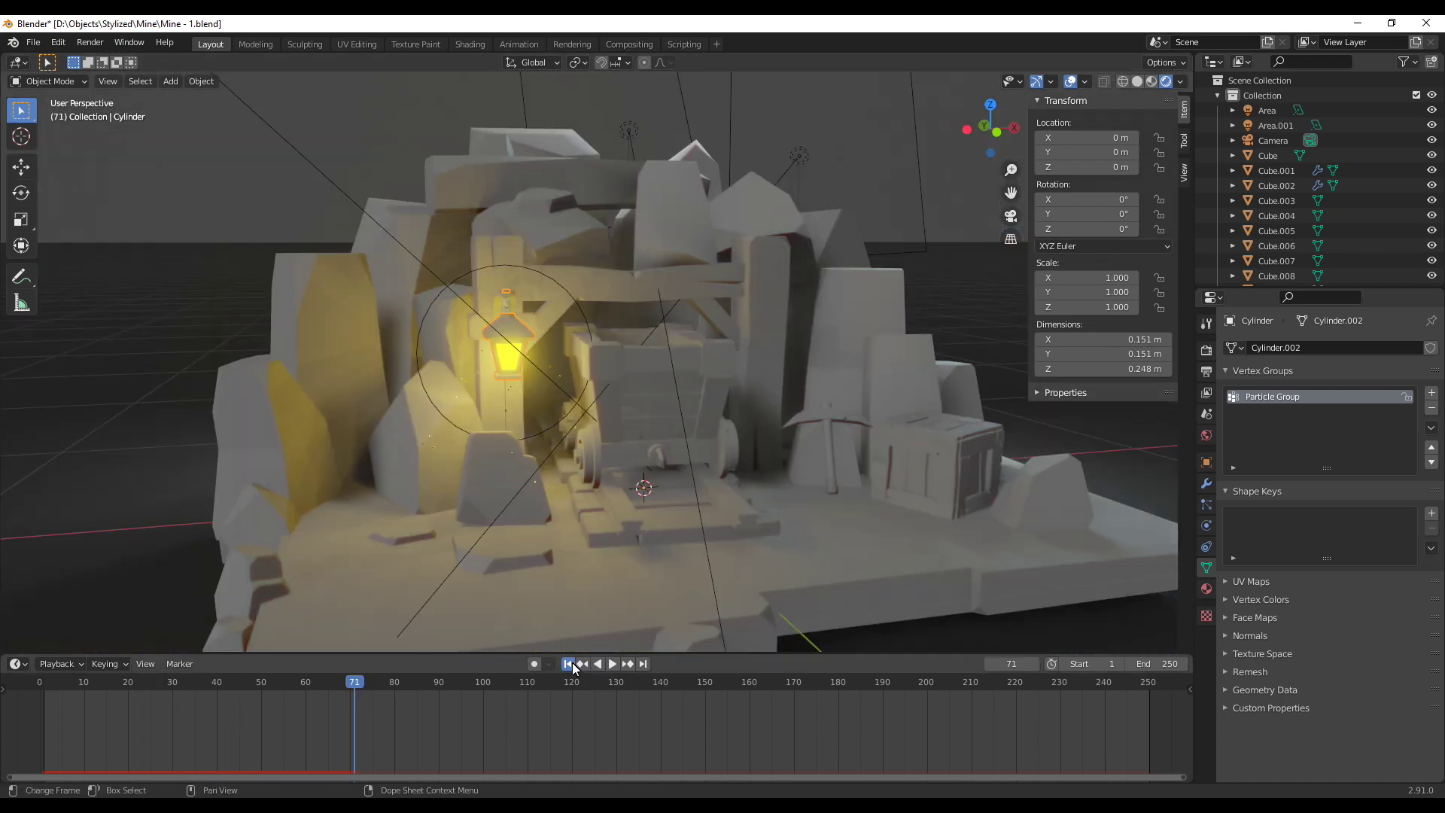
{"action": "left_click", "coordinate": [569, 664]}
In the lantern's particle physics, set the mass to 0.01 kg, Brownian force to 10 and drag to 0.2
{"action": "left_click", "coordinate": [1207, 503]}
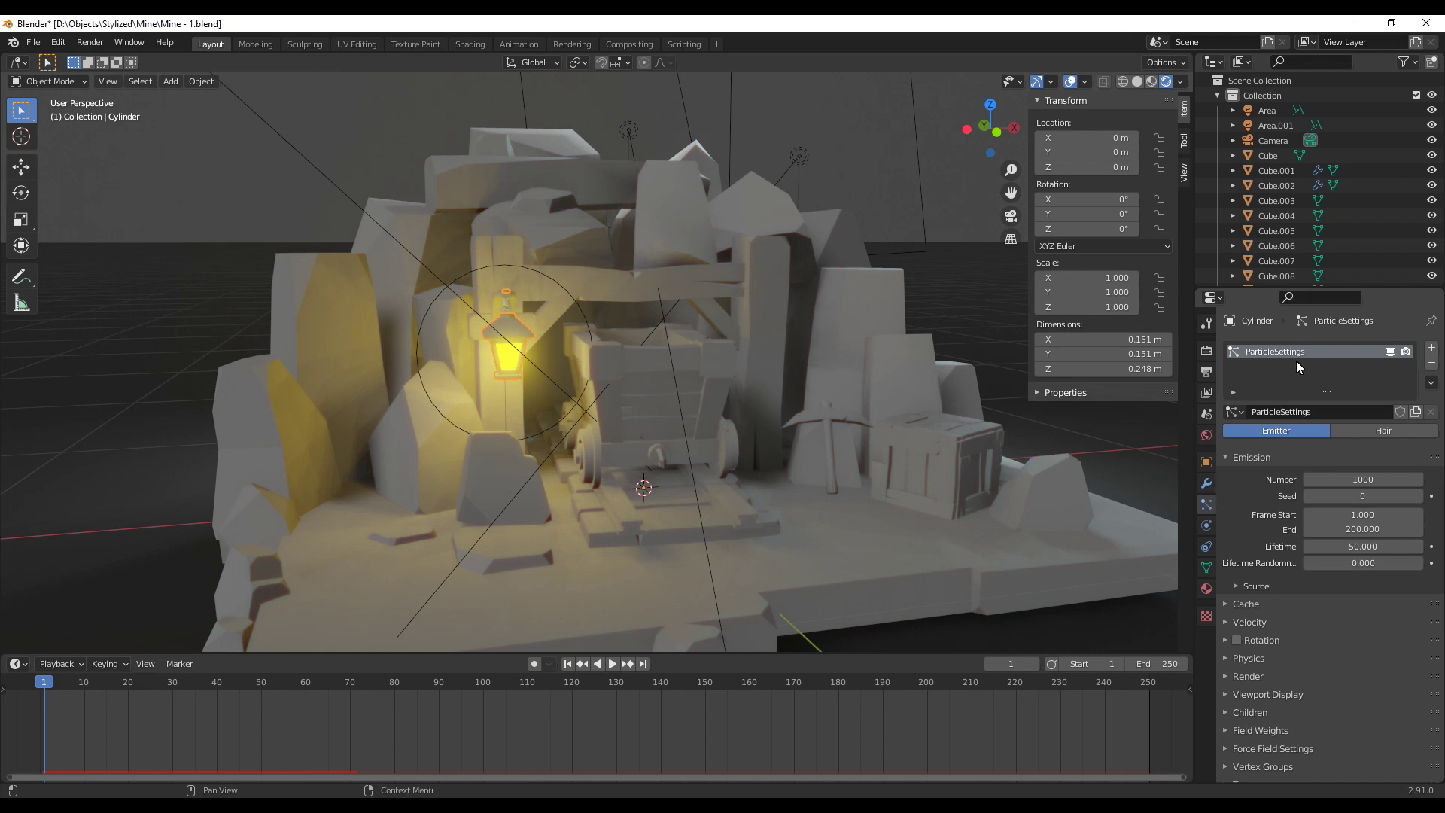
{"action": "scroll", "coordinate": [1257, 512], "scroll_direction": "down", "scroll_amount": 1}
{"action": "left_click", "coordinate": [1241, 631]}
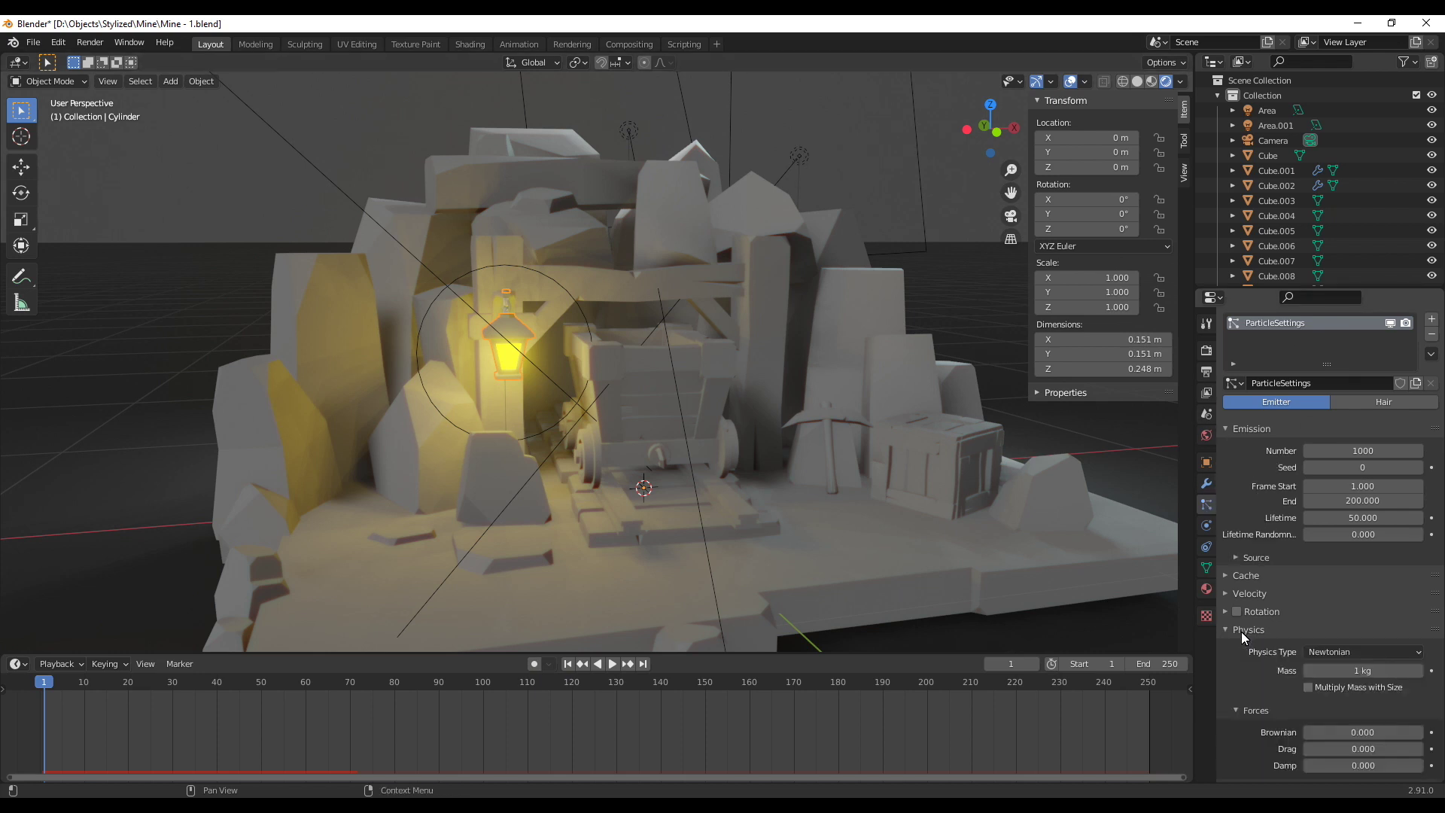
{"action": "scroll", "coordinate": [1245, 668], "scroll_direction": "down", "scroll_amount": 2}
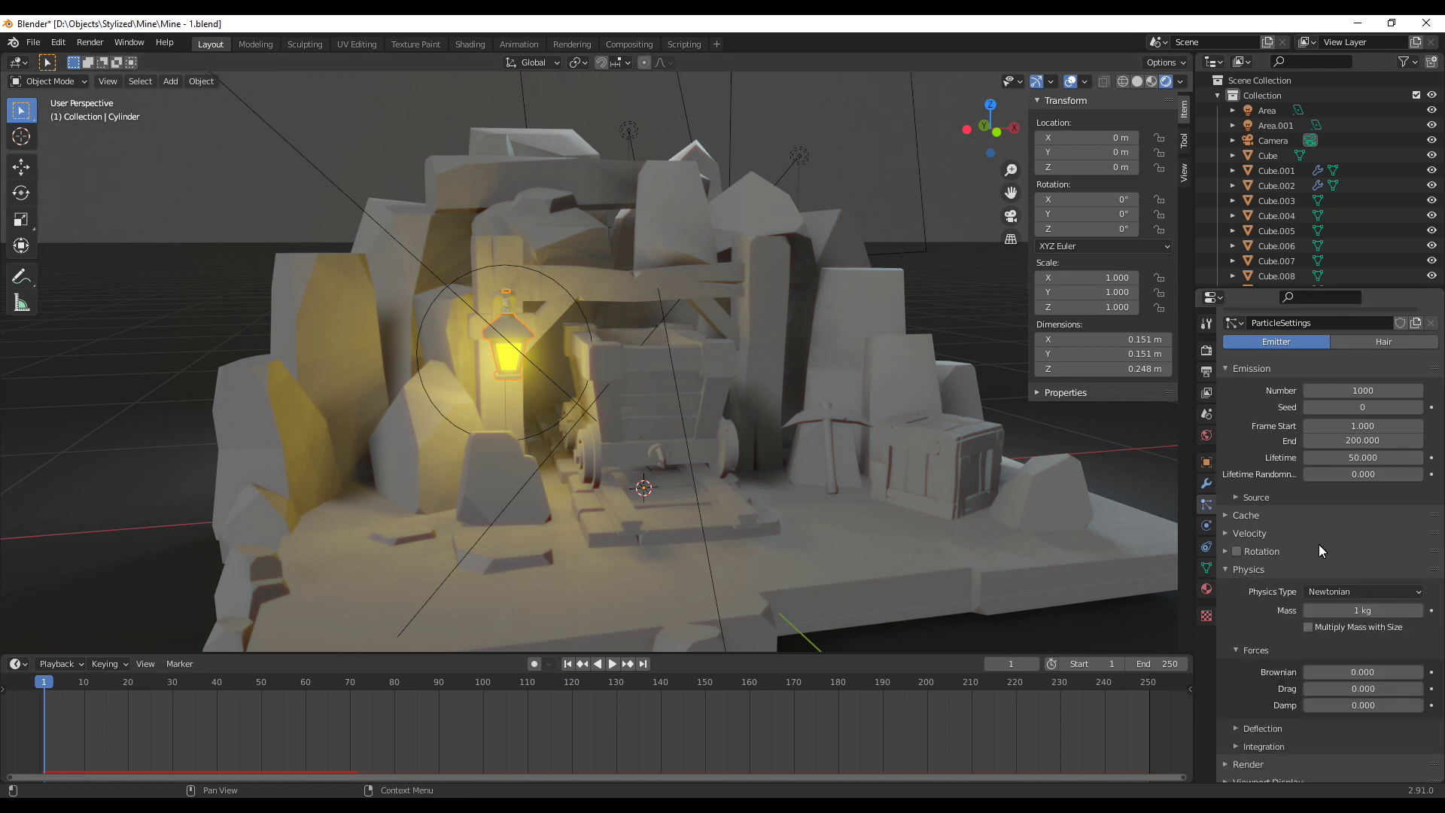
{"action": "type", "text": "0.01"}
{"action": "left_click", "coordinate": [1343, 671]}
{"action": "type", "text": "0.010"}
{"action": "key", "text": "Tab"}
{"action": "type", "text": "0.2"}
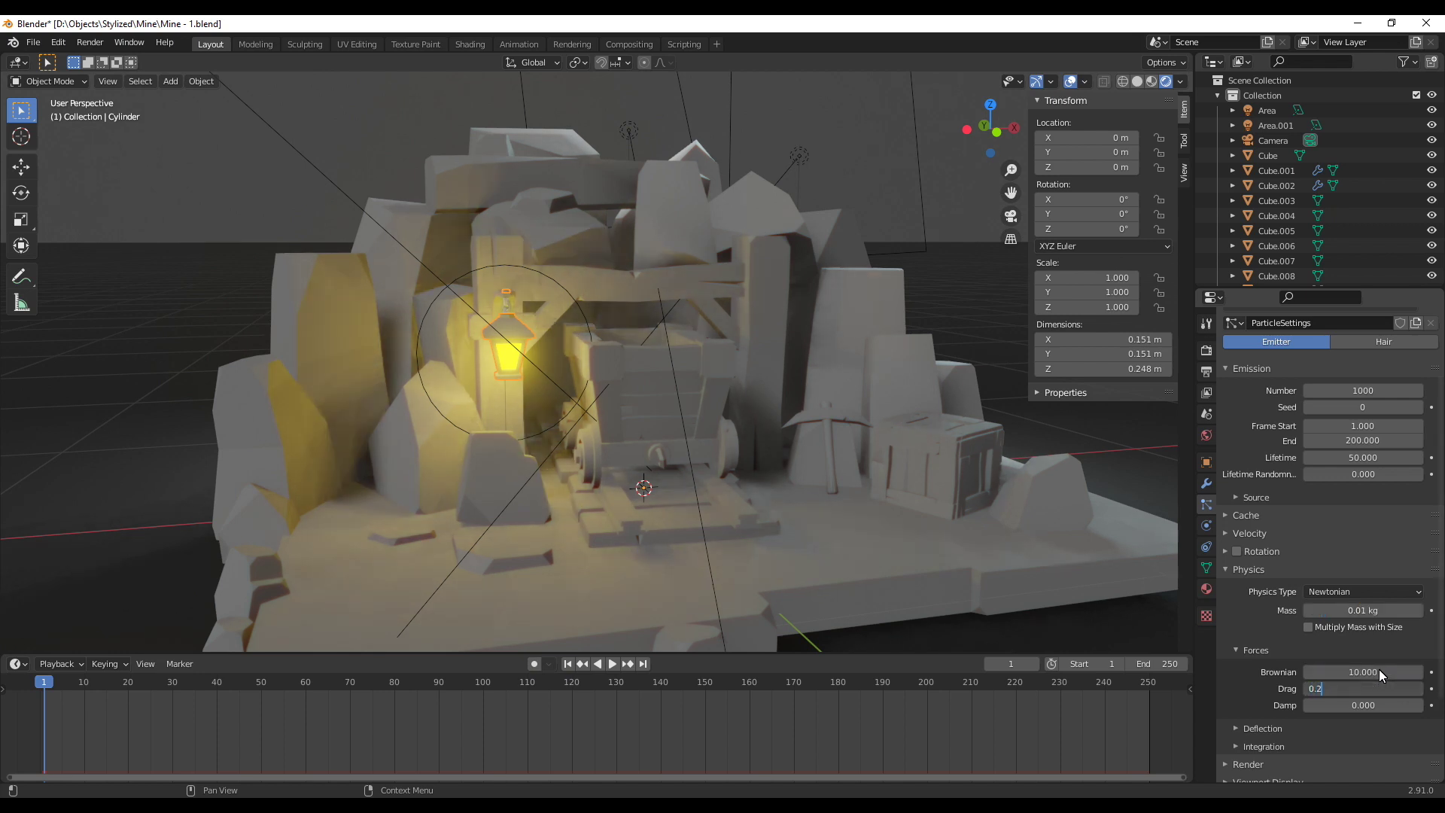
{"action": "key", "text": "Tab"}
{"action": "key", "text": "Return"}
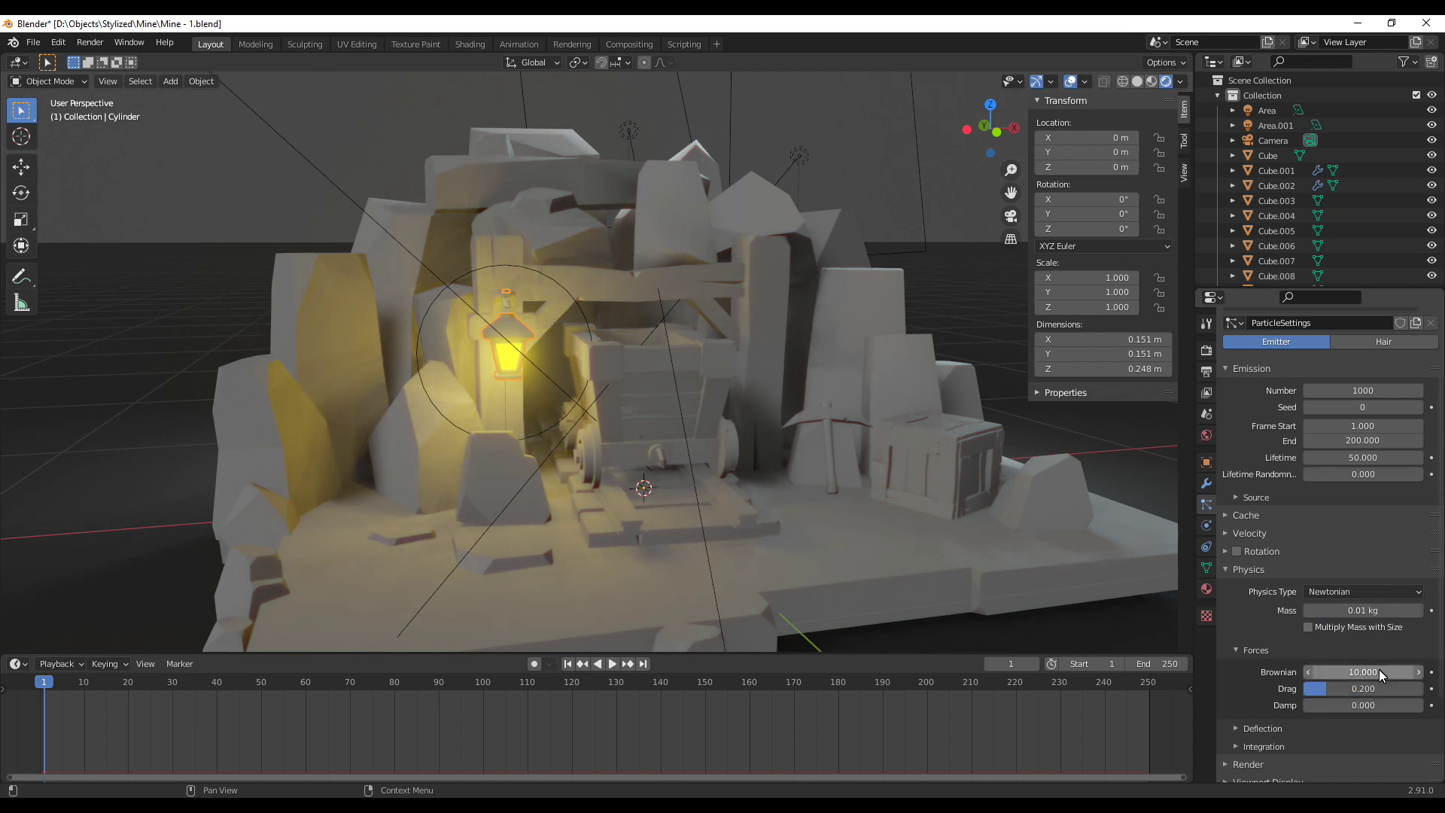
Play back the particle motion around the lantern, rewind to the first frame and review the velocity settings
{"action": "left_click", "coordinate": [612, 664]}
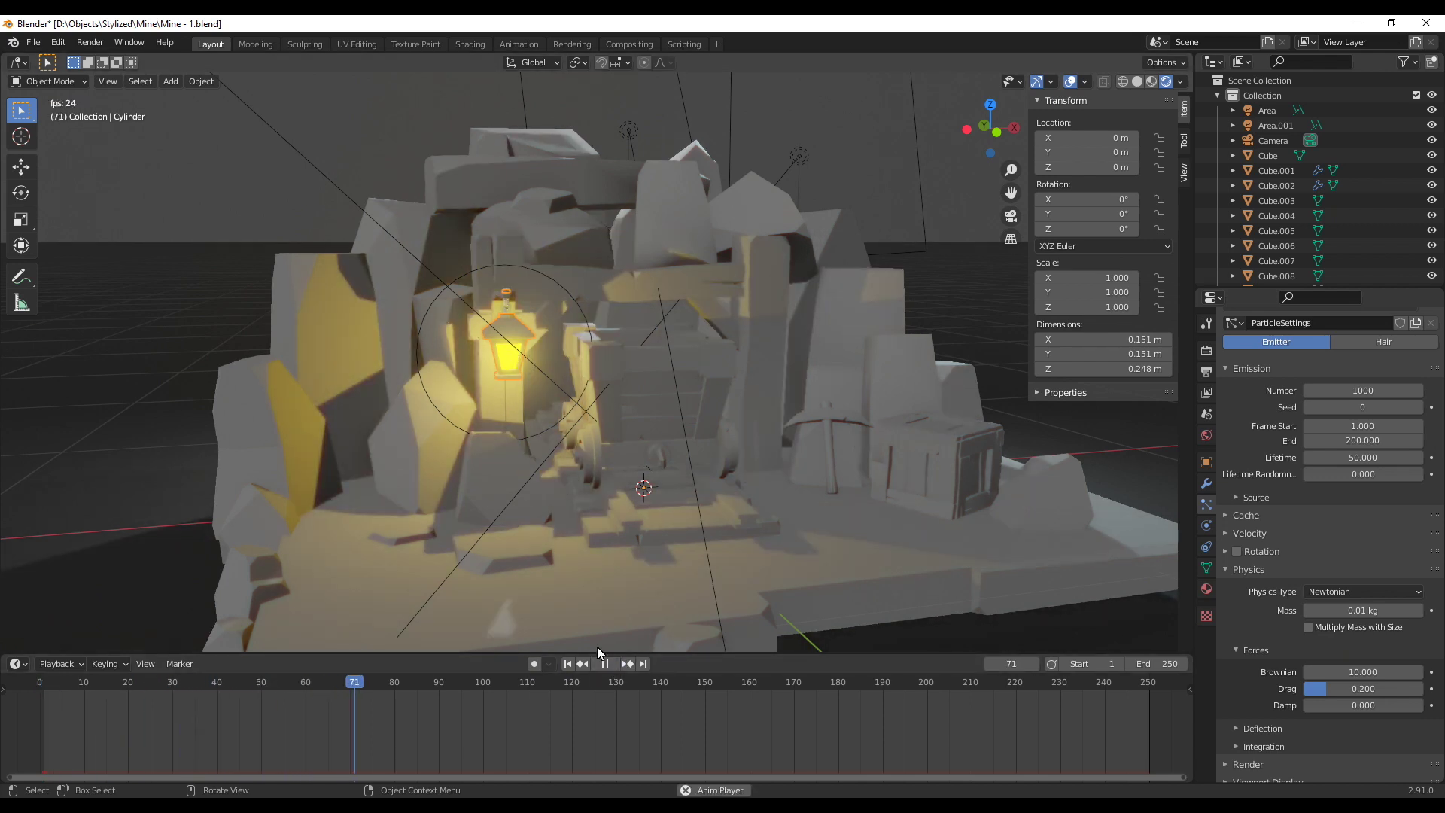
{"action": "left_click", "coordinate": [604, 664]}
{"action": "left_click", "coordinate": [568, 664]}
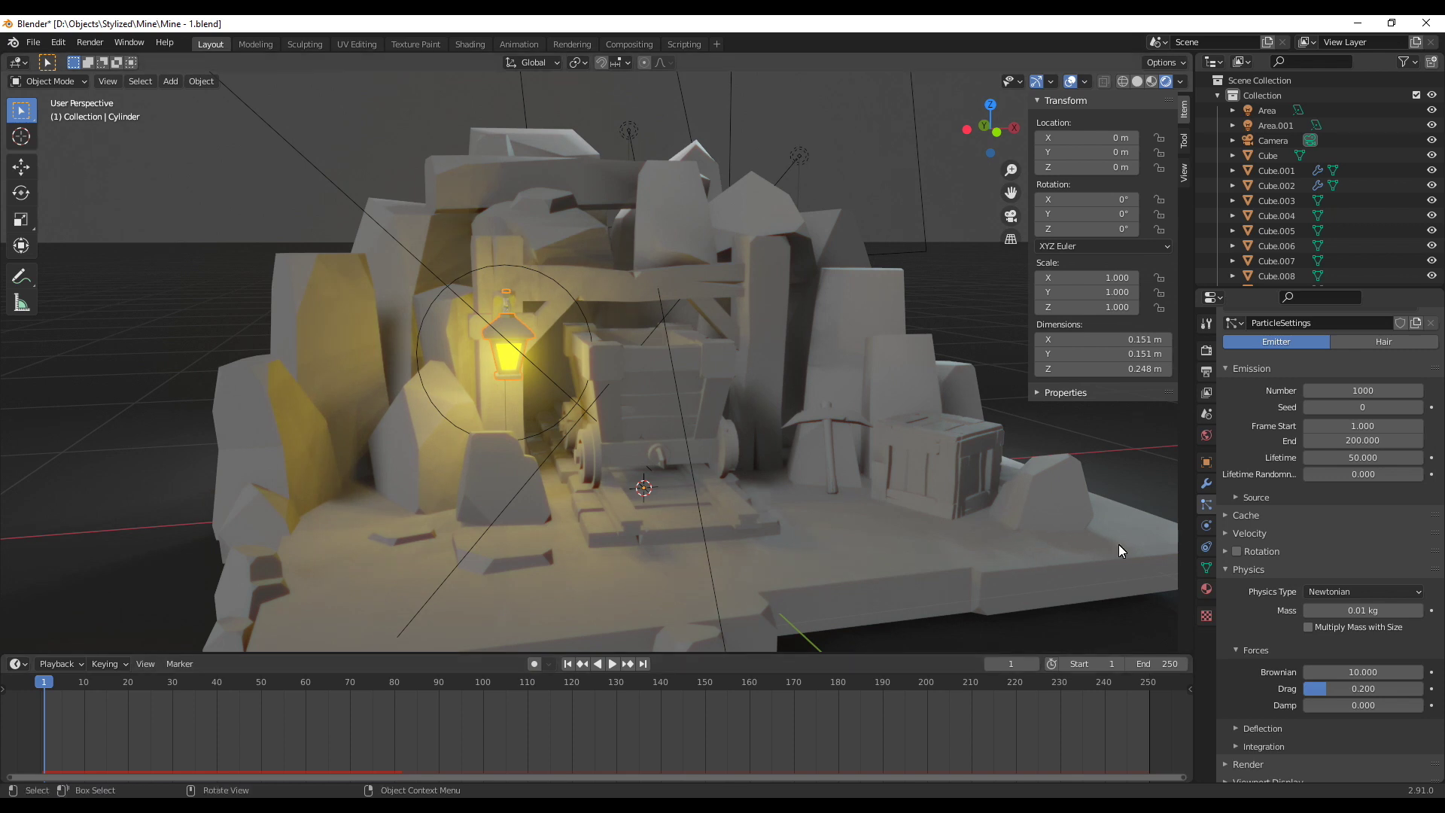
{"action": "left_click", "coordinate": [1228, 533]}
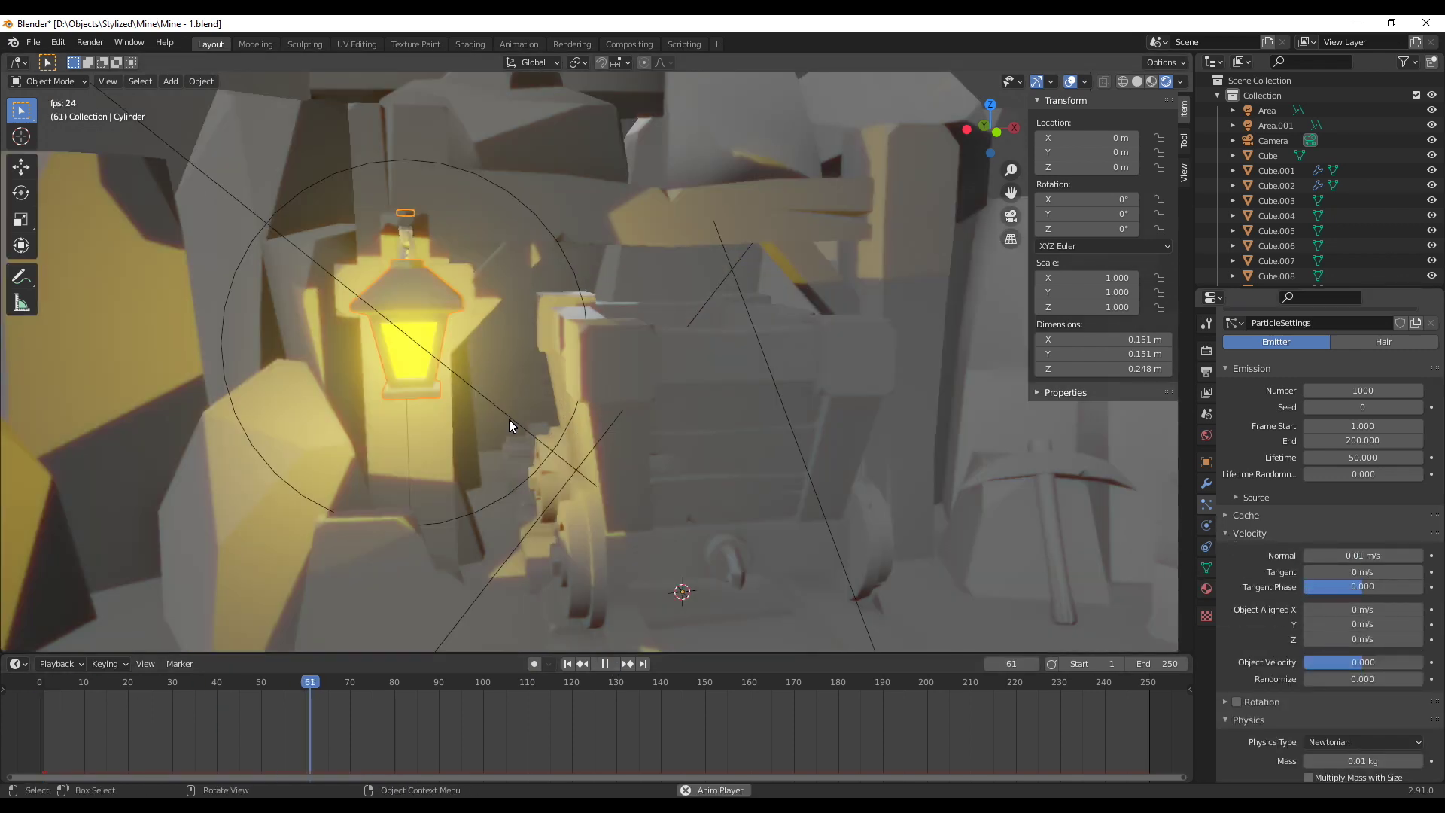
{"action": "key", "text": "Escape"}
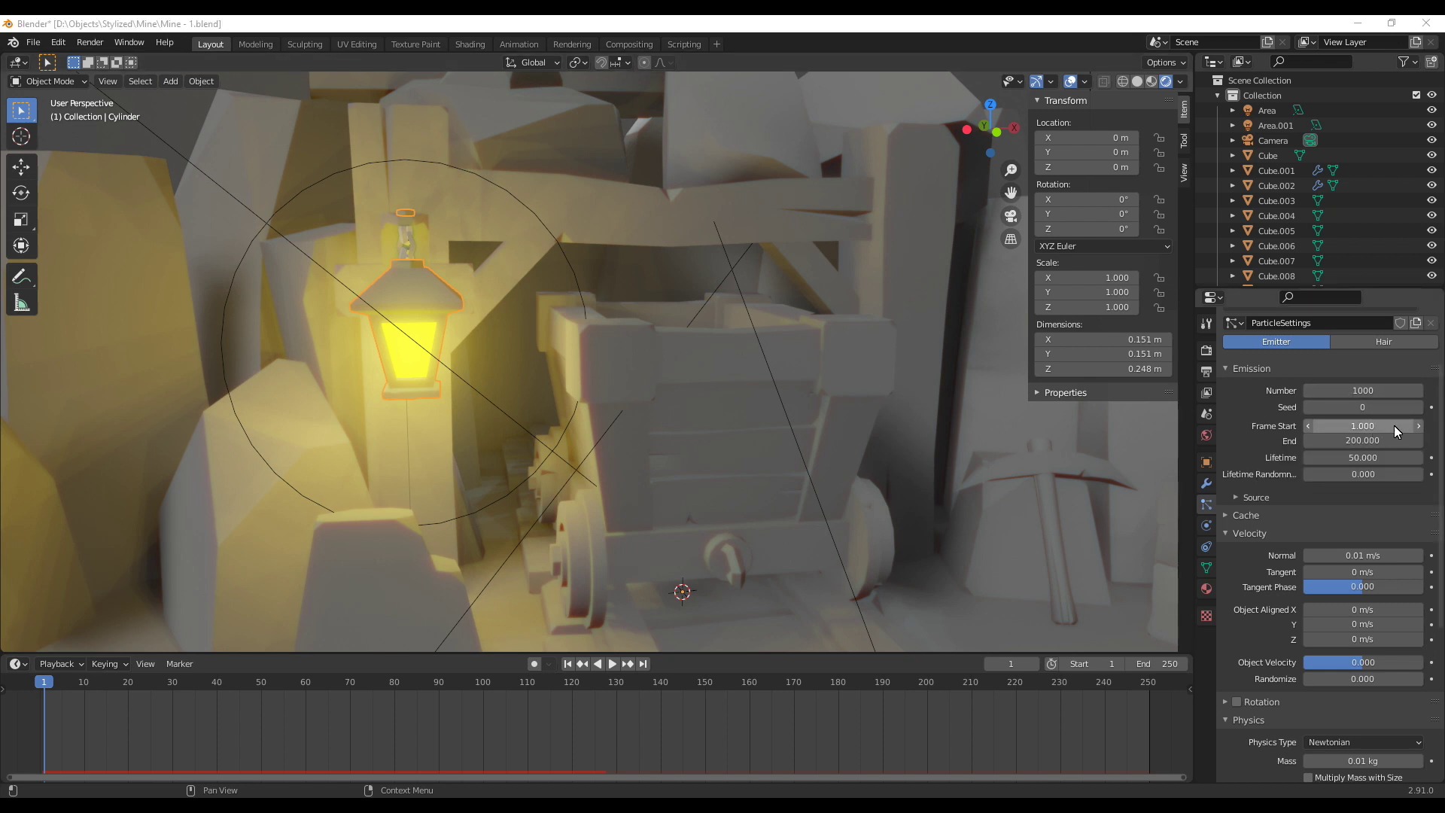
Set the particle lifetime to 250 frames and the lifetime randomness to about 0.348
{"action": "left_click", "coordinate": [1375, 457]}
{"action": "type", "text": "25"}
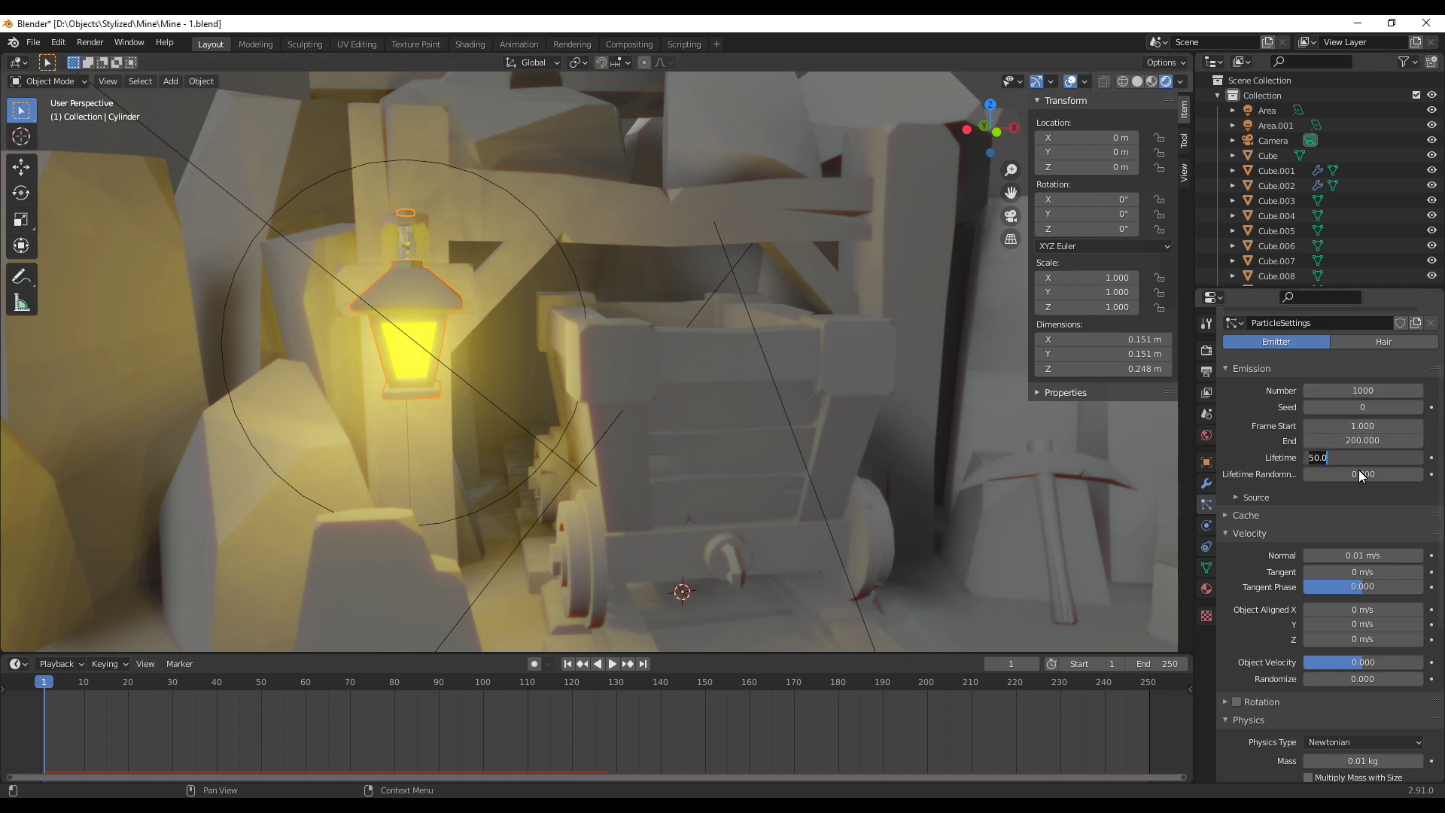
{"action": "type", "text": "0"}
{"action": "key", "text": "Return"}
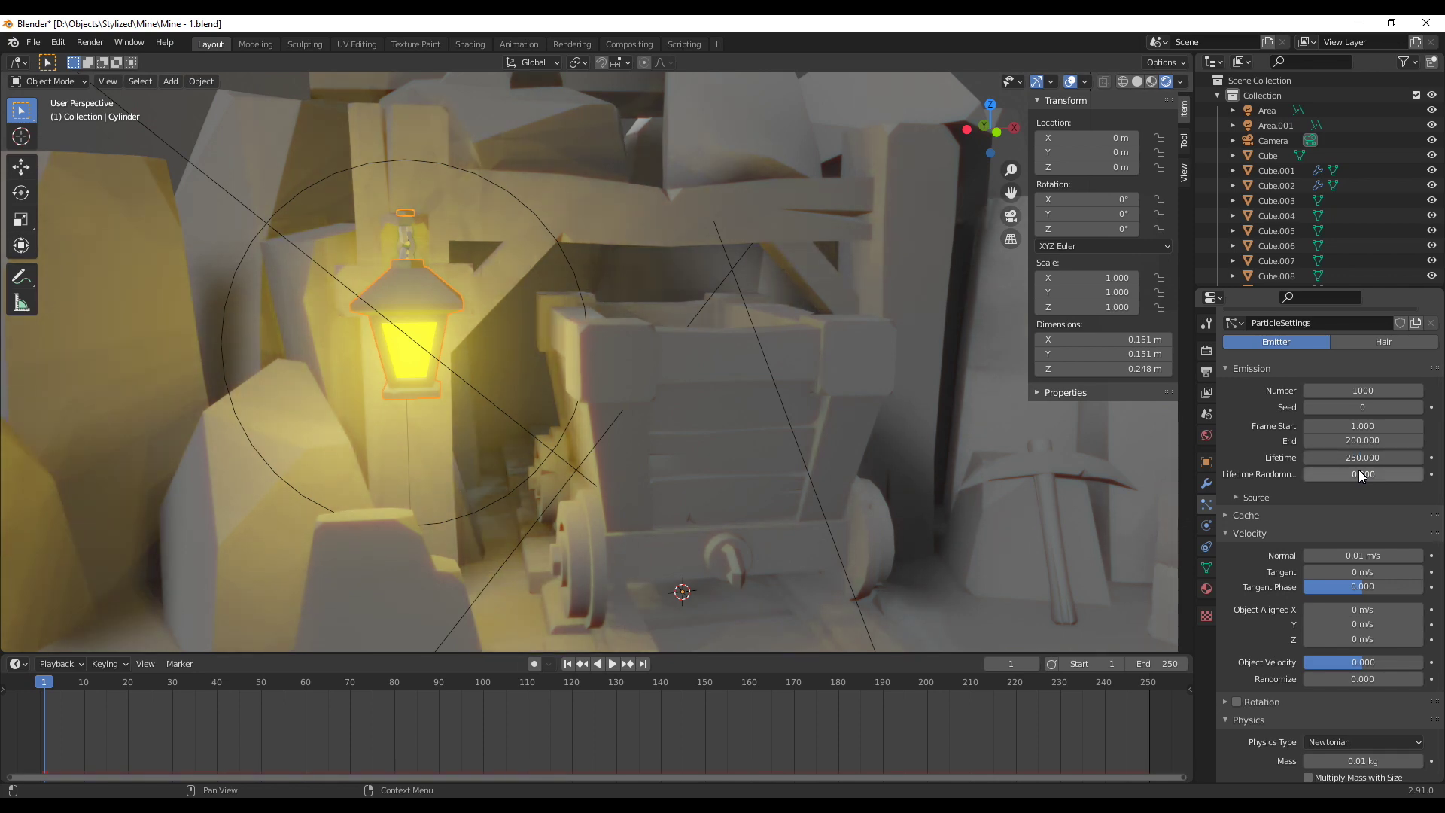
{"action": "left_click_drag", "start_coordinate": [1360, 470], "coordinate": [1405, 484]}
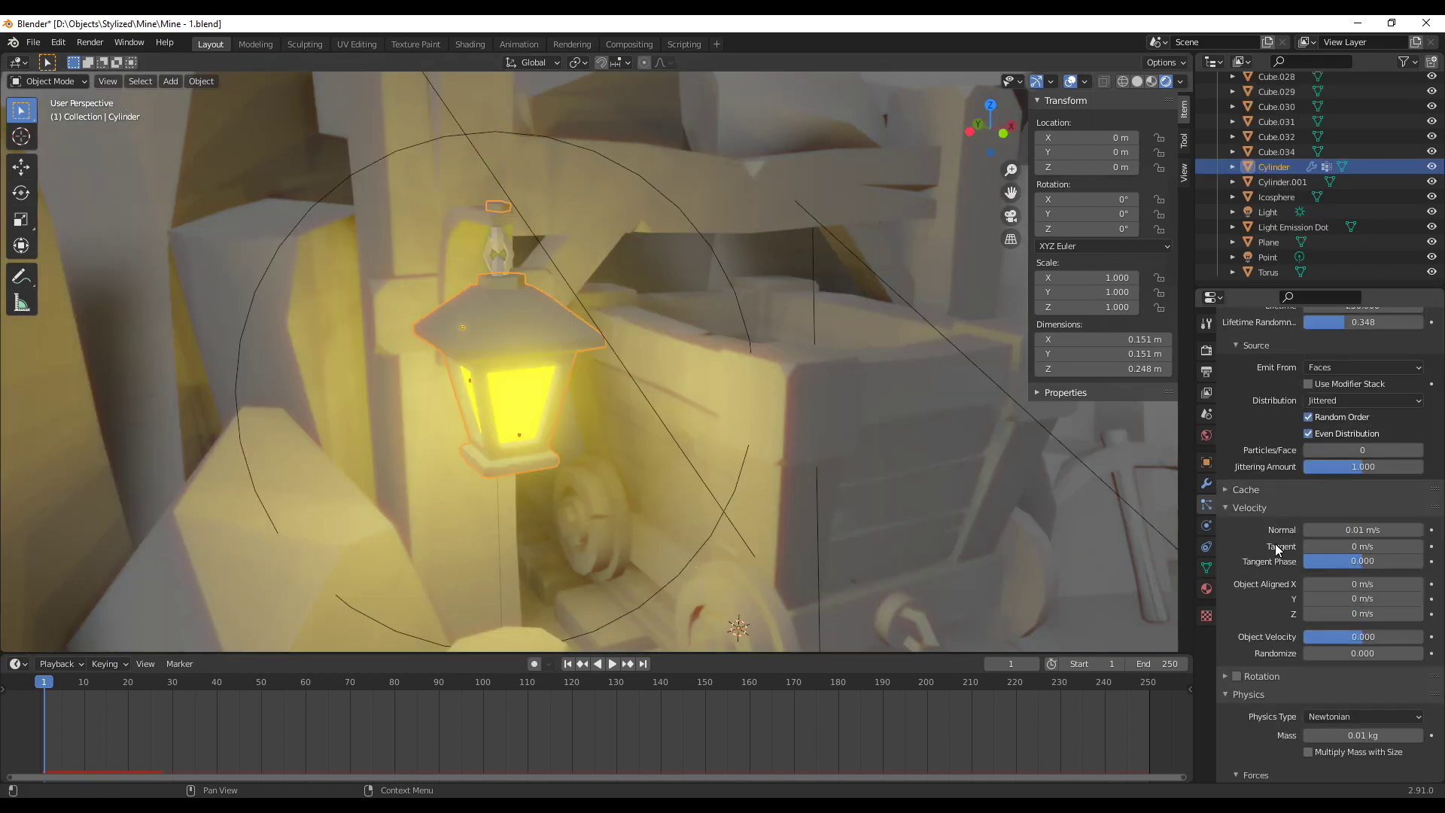
Set the integration timestep of the lantern's particle physics to 0.001
{"action": "scroll", "coordinate": [1276, 549], "scroll_direction": "down", "scroll_amount": 8}
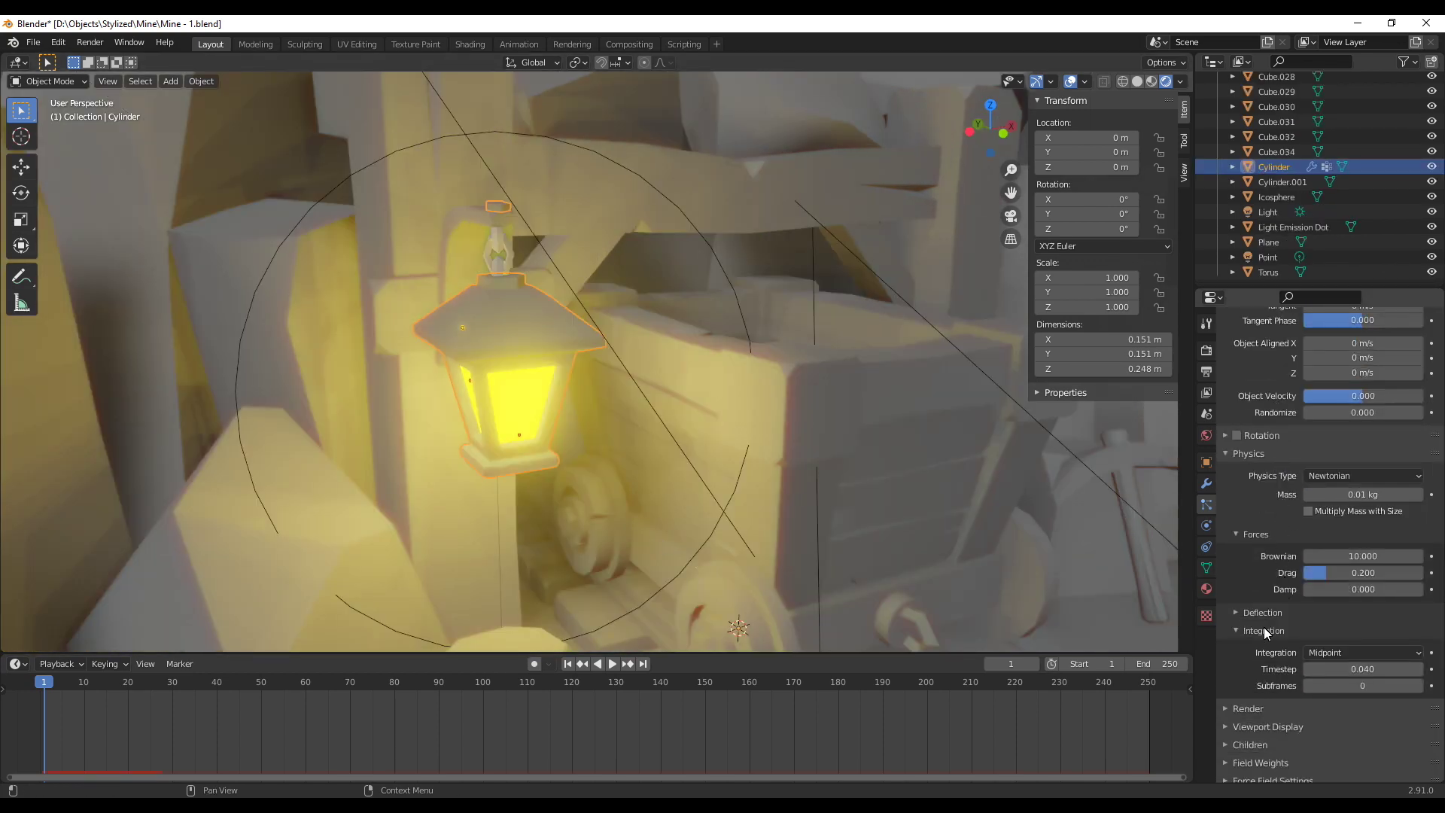
{"action": "left_click", "coordinate": [1262, 631]}
{"action": "left_click", "coordinate": [1262, 632]}
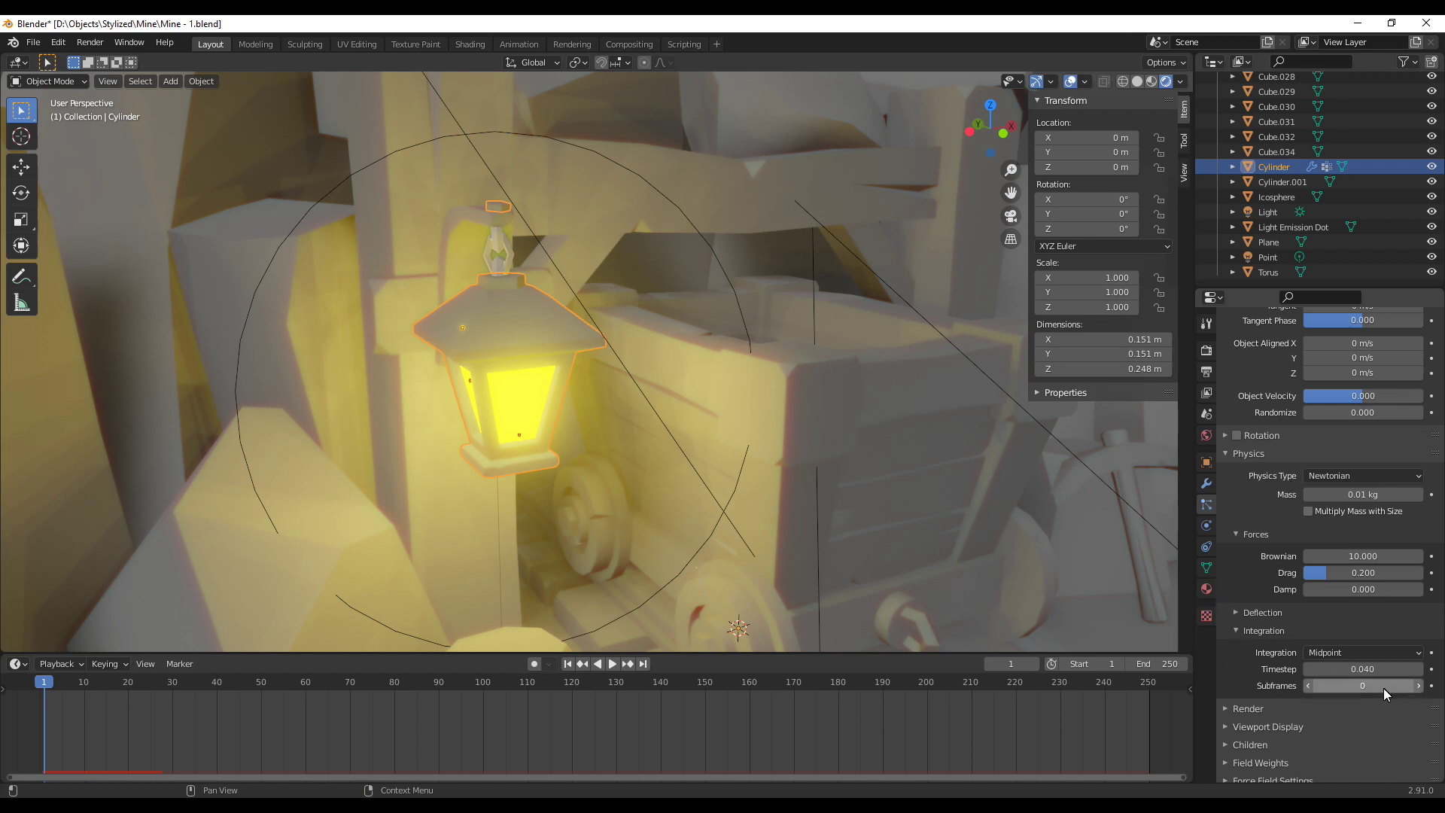
{"action": "key", "text": "BackSpace"}
{"action": "key", "text": "BackSpace"}
{"action": "key", "text": "BackSpace"}
{"action": "key", "text": "BackSpace"}
{"action": "type", "text": "0.001"}
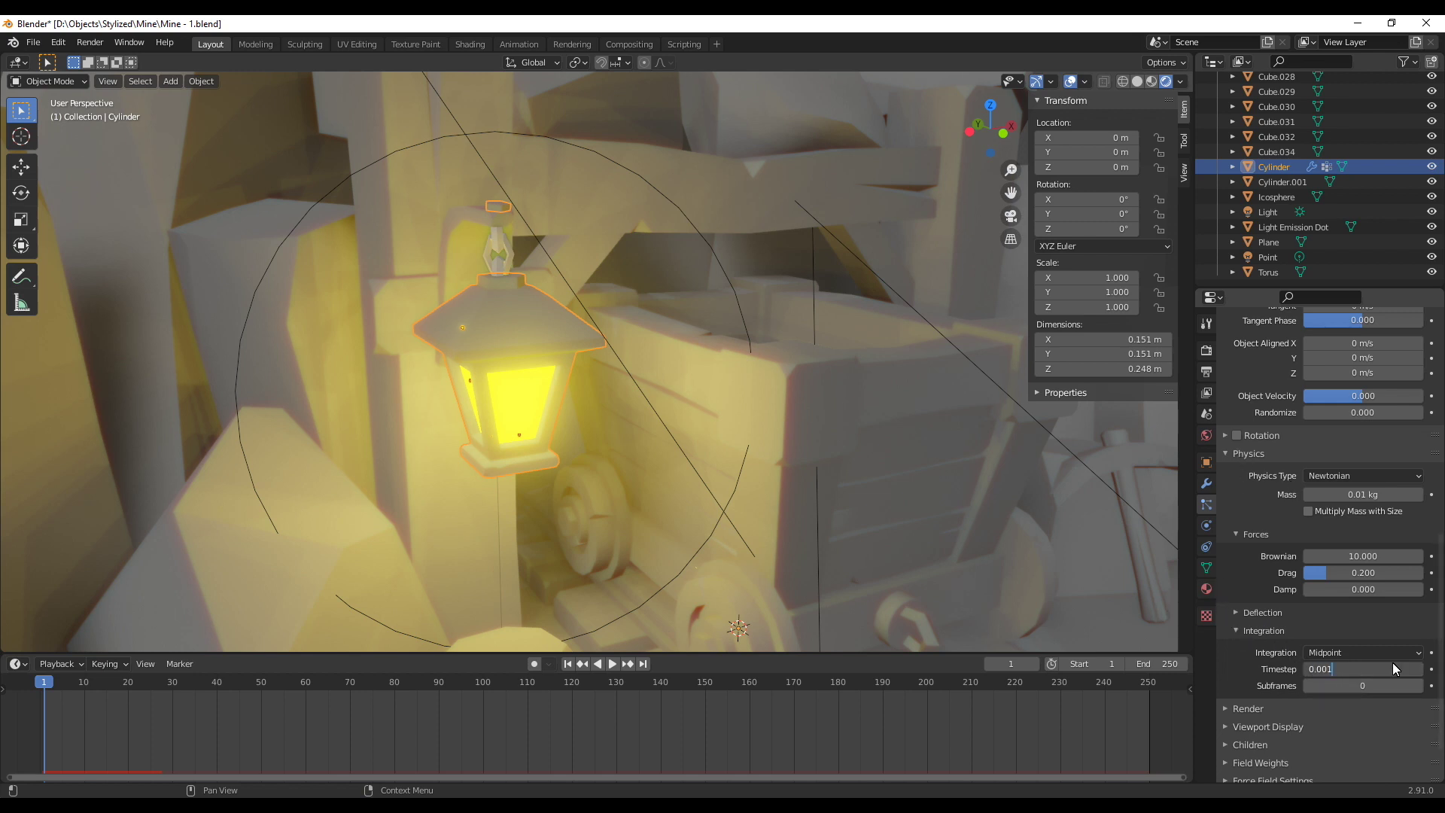
{"action": "key", "text": "Return"}
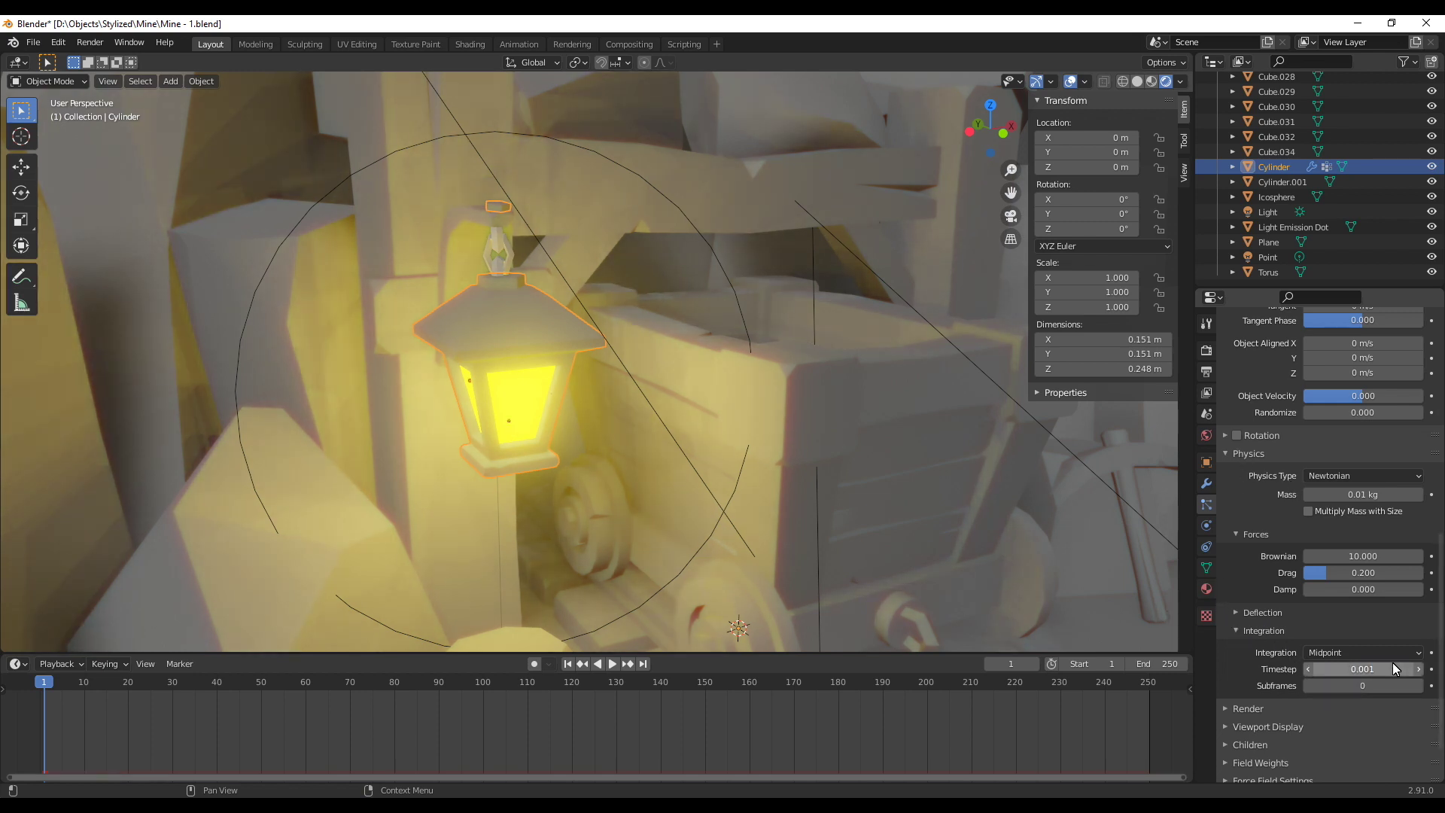
Play and scrub the animation to examine the slowed particle spread around the lantern from near and far
{"action": "left_click", "coordinate": [611, 664]}
{"action": "scroll", "coordinate": [530, 523], "scroll_direction": "down", "scroll_amount": 8}
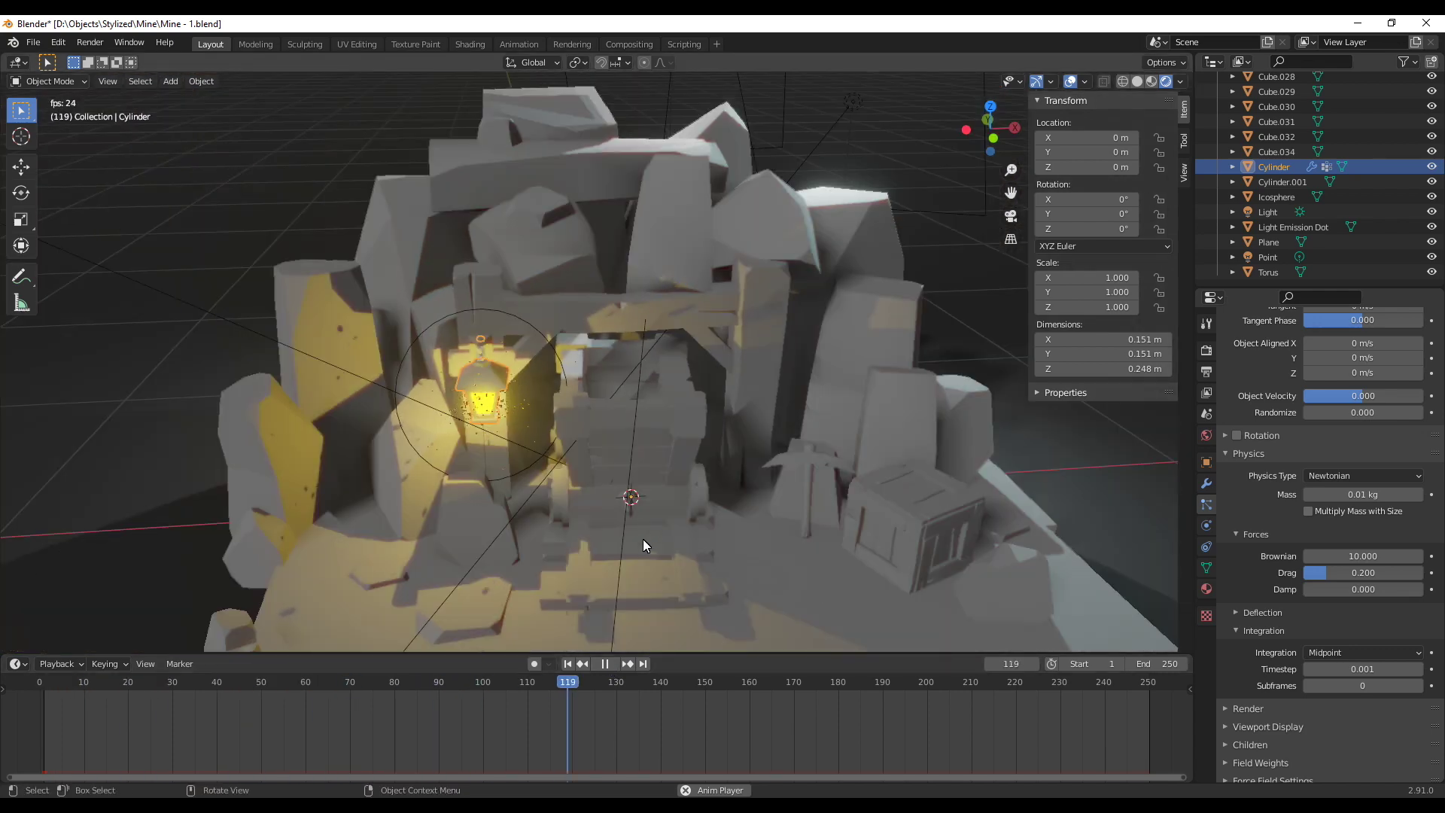
{"action": "scroll", "coordinate": [580, 519], "scroll_direction": "up", "scroll_amount": 6}
{"action": "key", "text": "space"}
{"action": "scroll", "coordinate": [1274, 497], "scroll_direction": "up", "scroll_amount": 10}
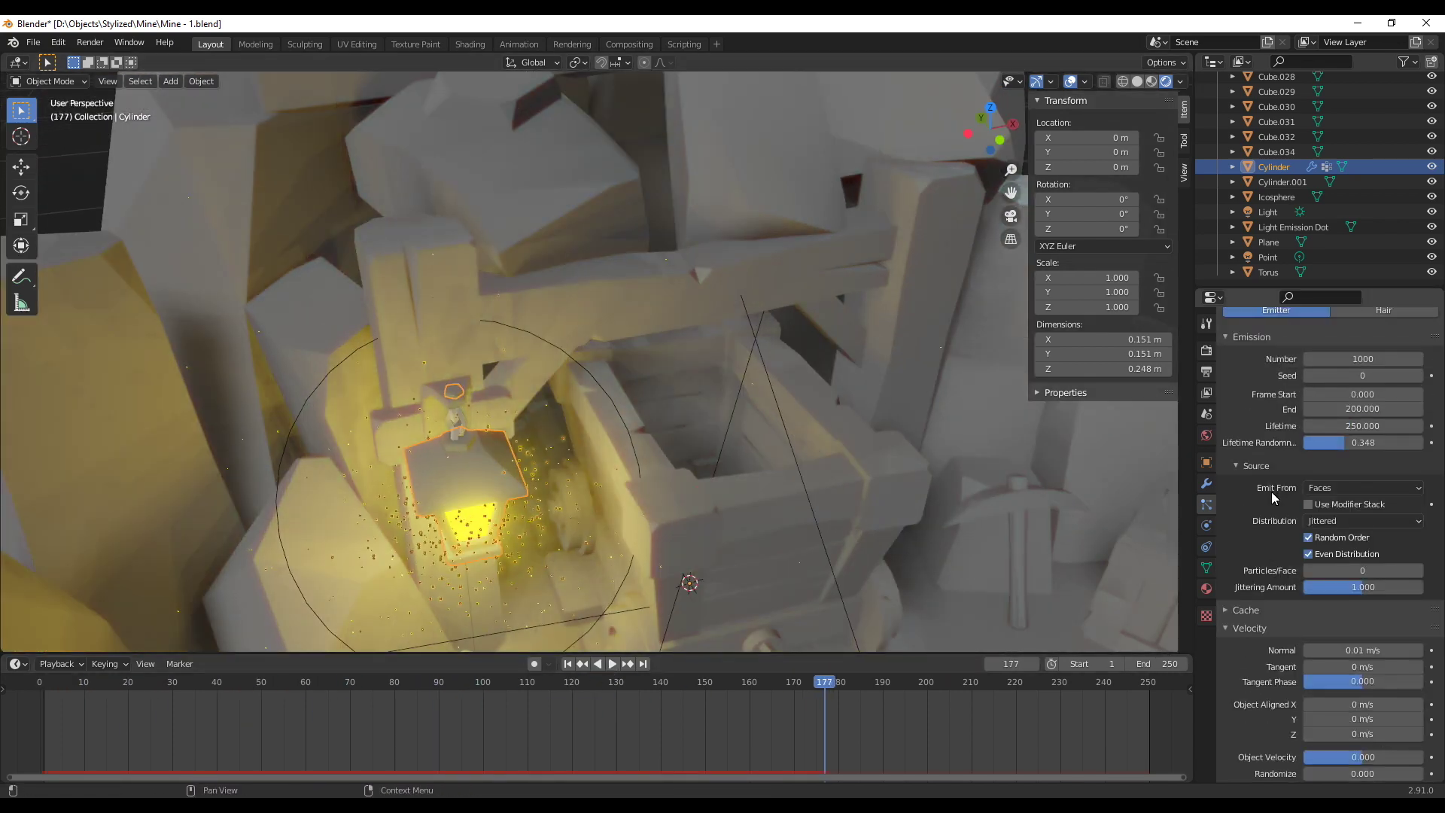
{"action": "scroll", "coordinate": [618, 587], "scroll_direction": "down", "scroll_amount": 8}
{"action": "left_click", "coordinate": [616, 681]}
{"action": "key", "text": "space"}
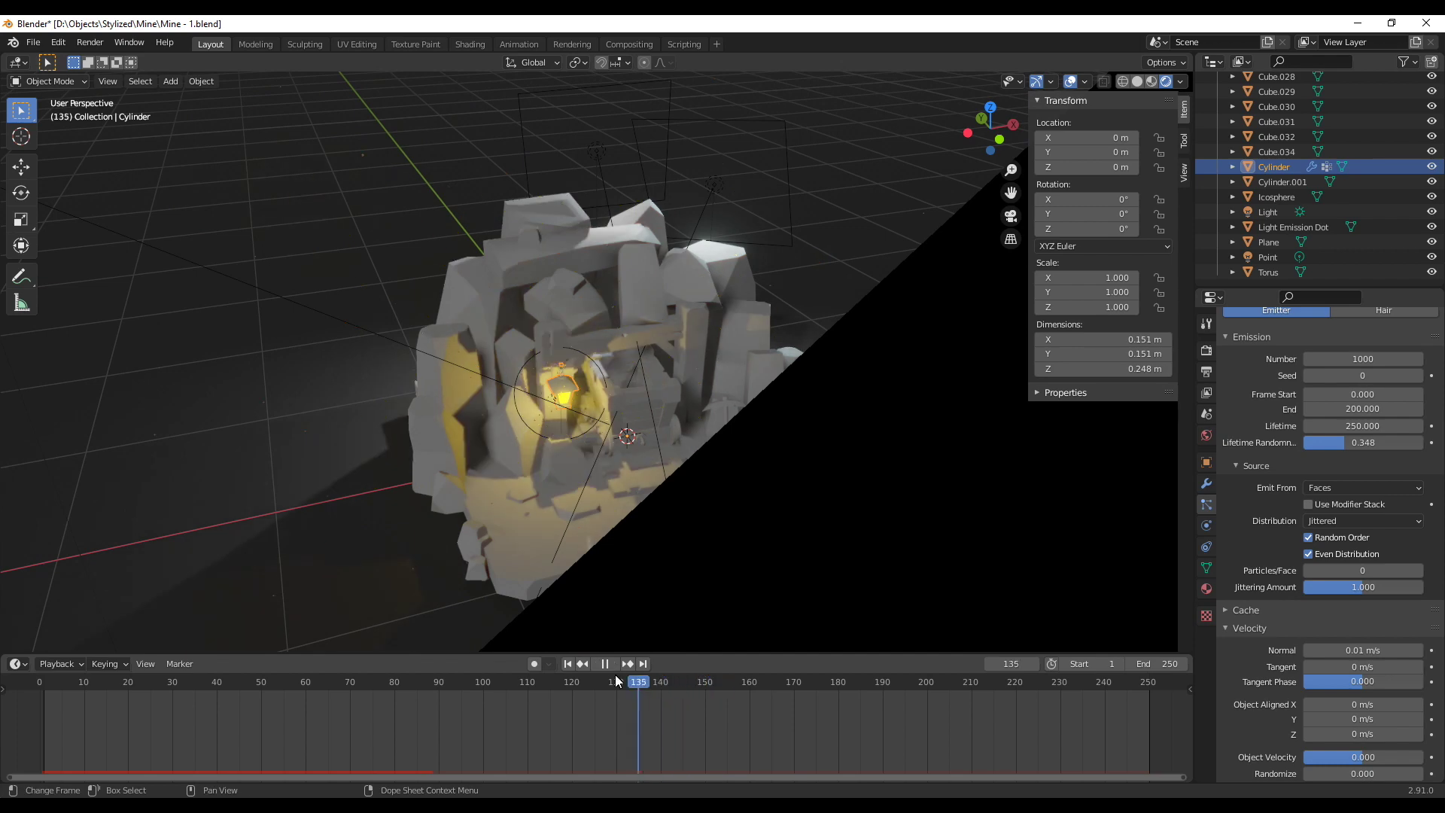
{"action": "scroll", "coordinate": [602, 587], "scroll_direction": "up", "scroll_amount": 6}
{"action": "left_click_drag", "start_coordinate": [616, 681], "coordinate": [584, 679]}
{"action": "left_click_drag", "start_coordinate": [584, 679], "coordinate": [558, 679]}
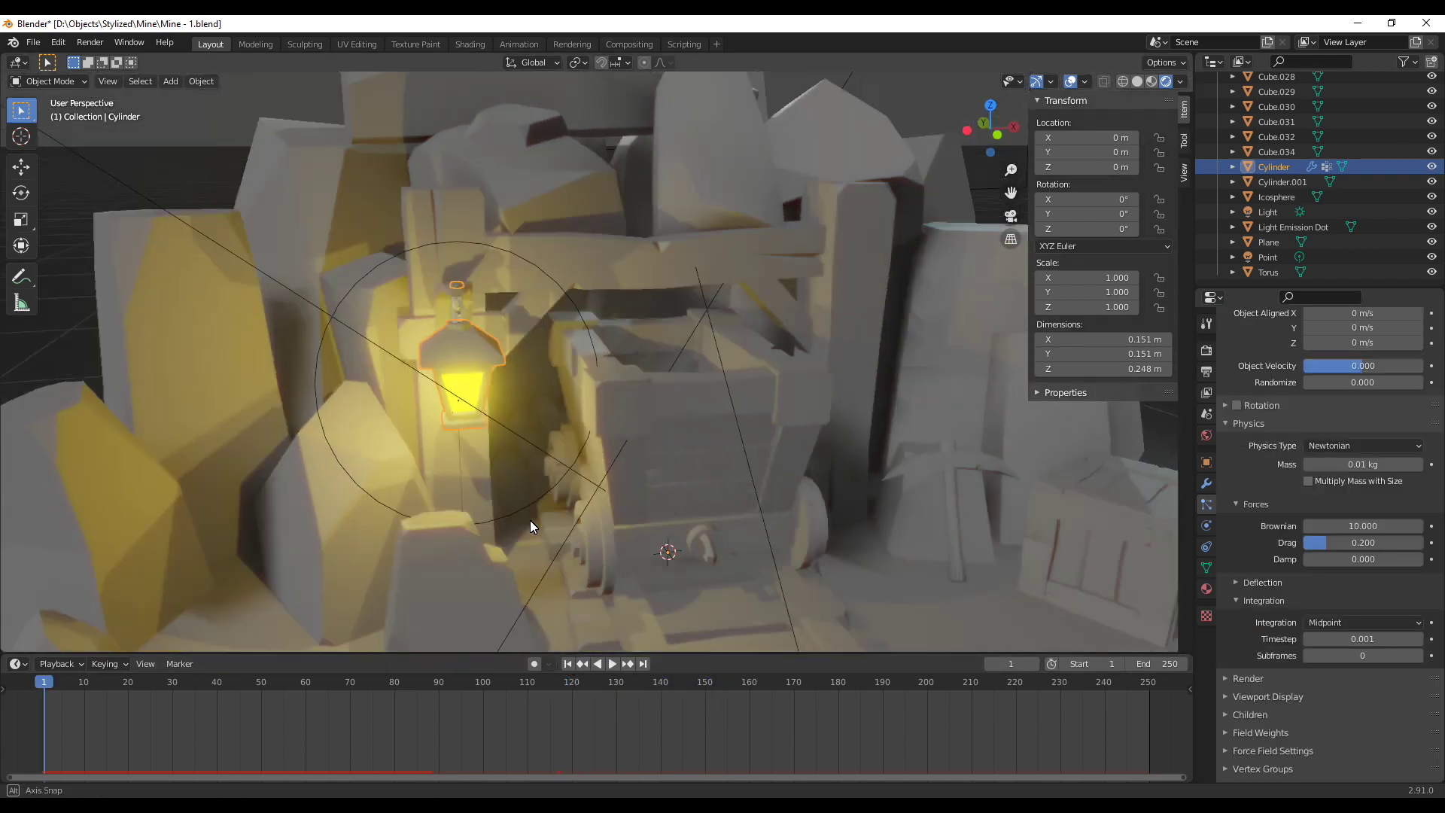
Play the animation from frame 1 and stop it at frame 86
{"action": "left_click", "coordinate": [613, 663]}
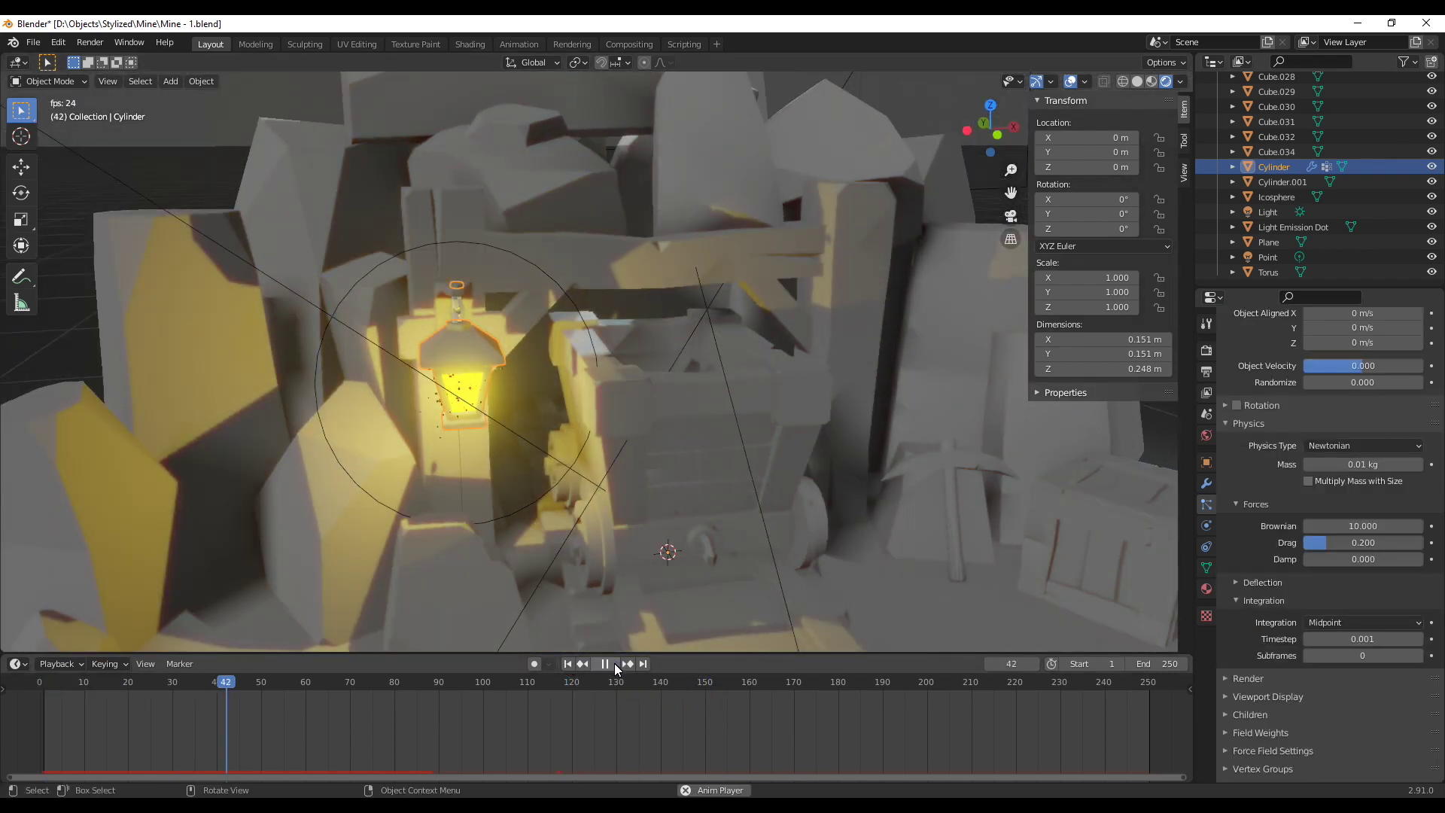
{"action": "left_click", "coordinate": [612, 666]}
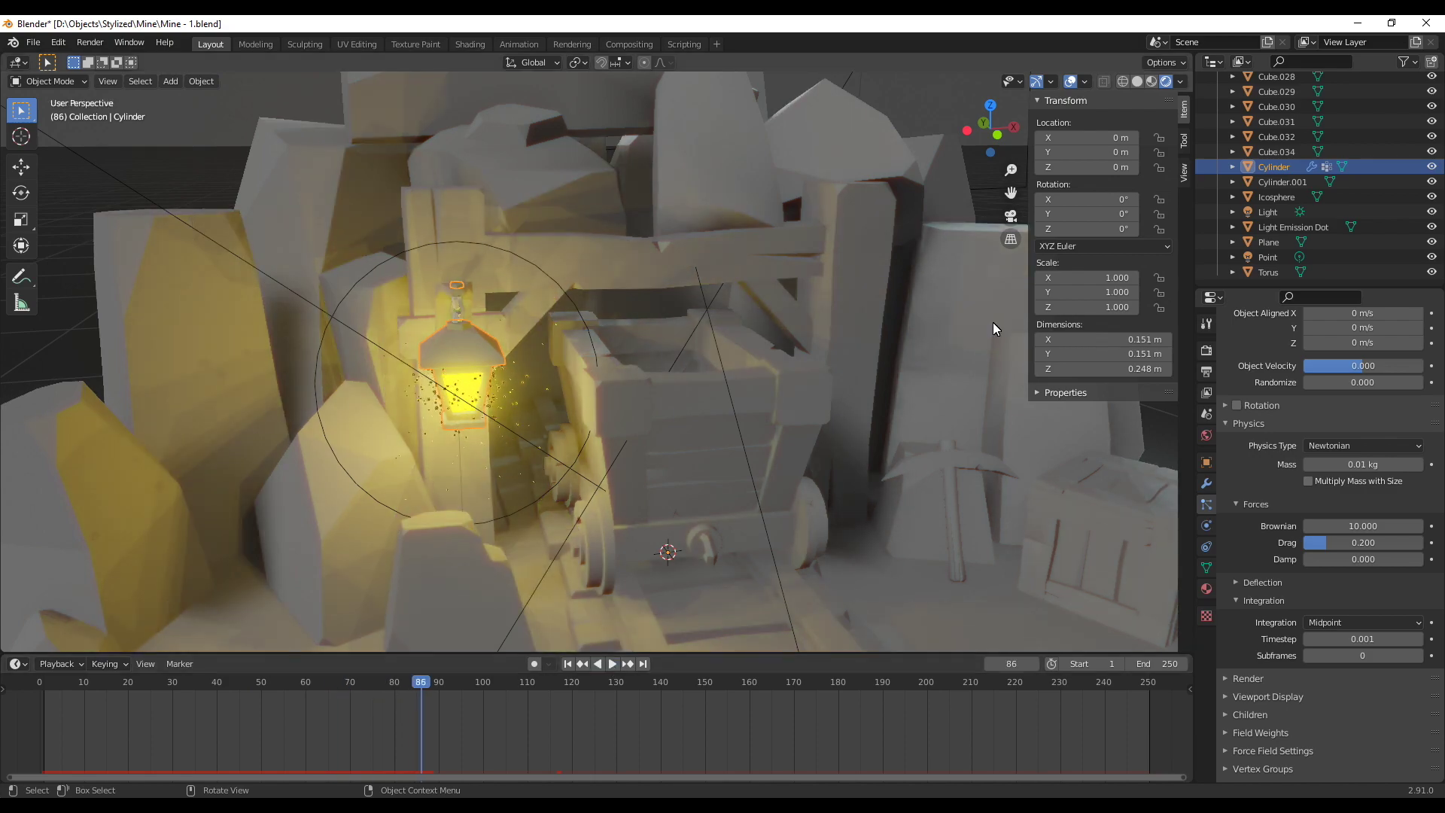
{"action": "middle_click_drag", "start_coordinate": [698, 352], "coordinate": [607, 449]}
{"action": "scroll", "coordinate": [610, 449], "scroll_direction": "down", "scroll_amount": 3}
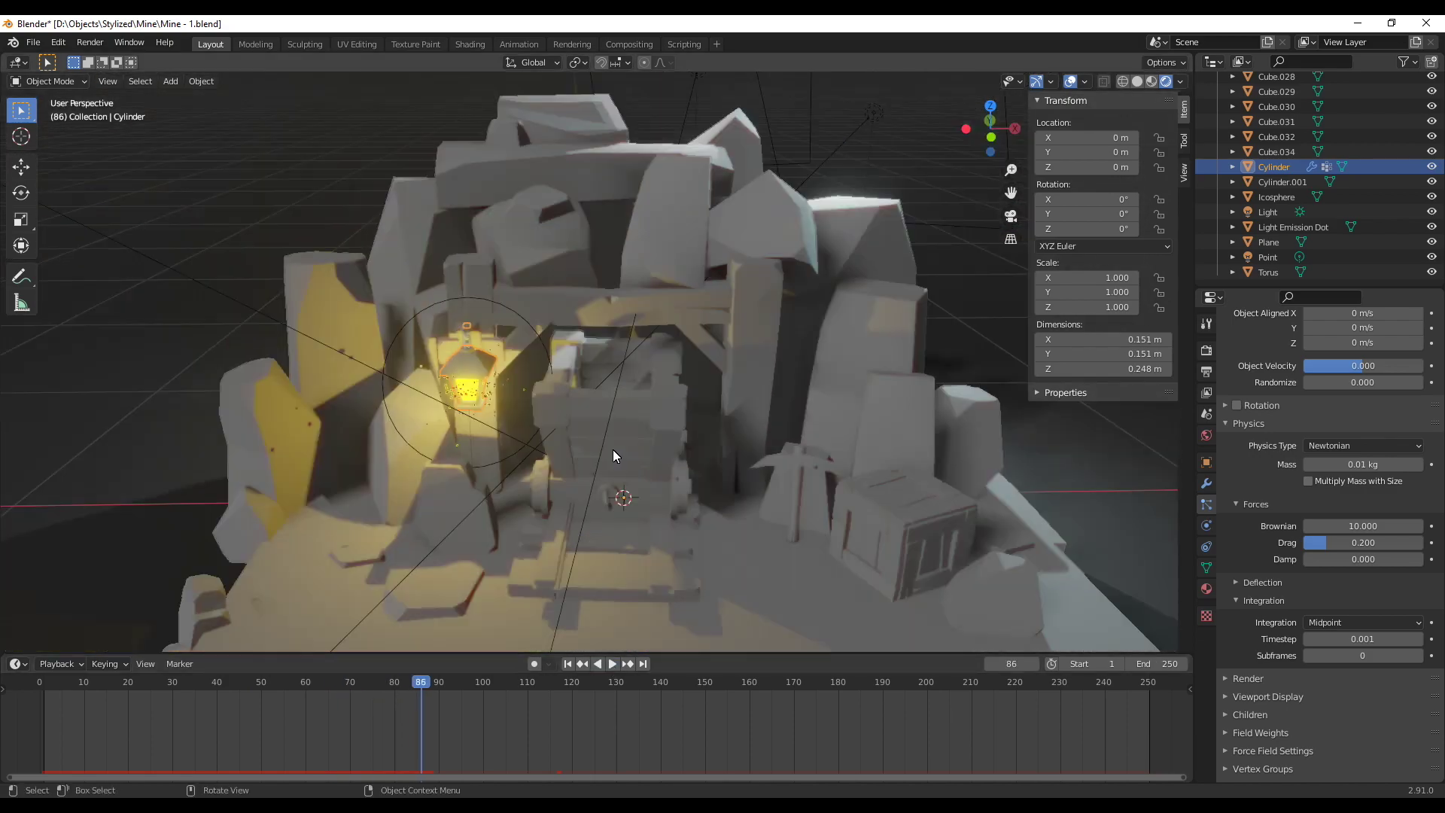
{"action": "scroll", "coordinate": [612, 449], "scroll_direction": "down", "scroll_amount": 2}
Render the current frame, inspect the particles in the image, close the render and save the file
{"action": "key", "text": "F12"}
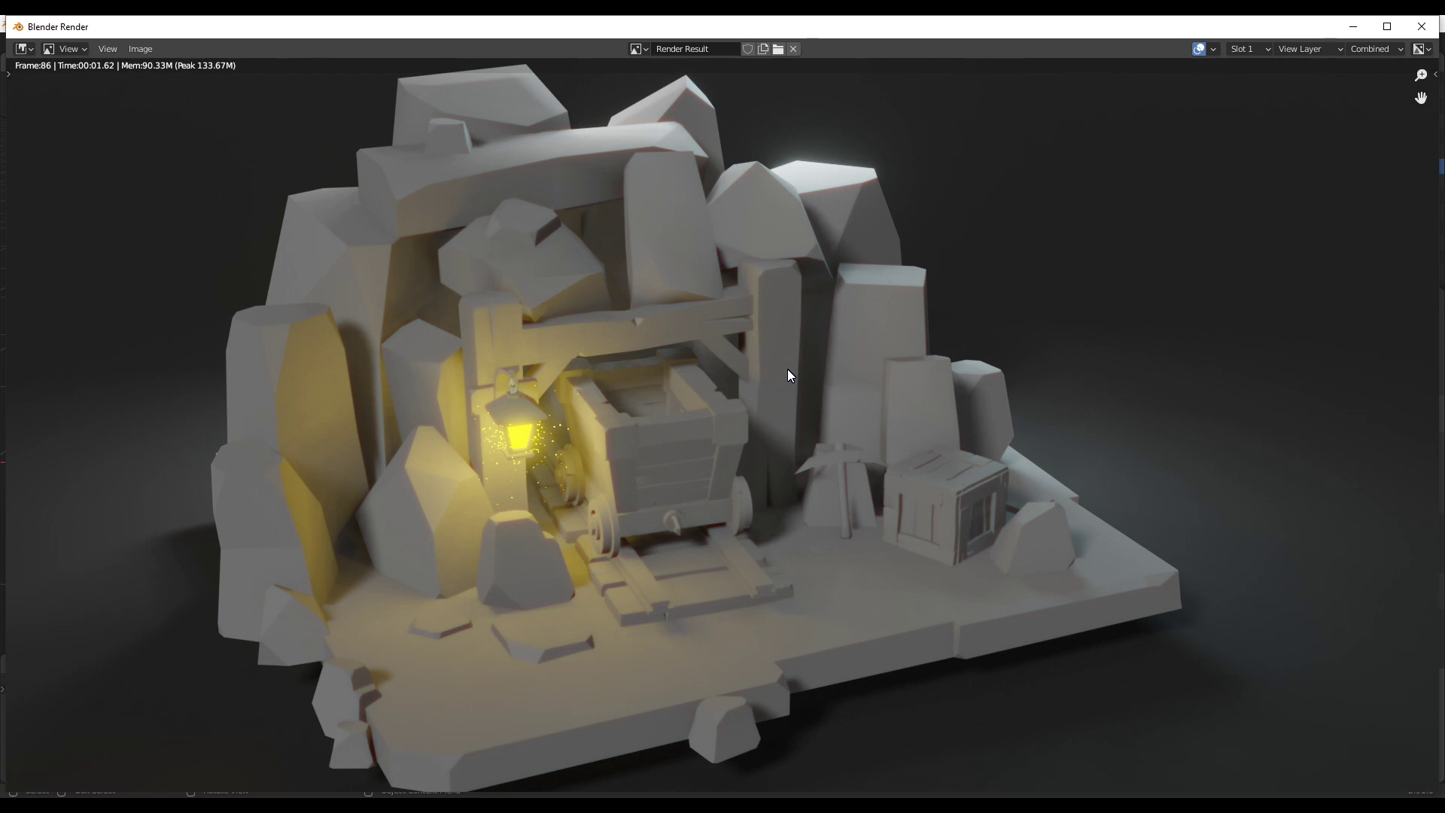
{"action": "scroll", "coordinate": [787, 372], "scroll_direction": "down", "scroll_amount": 1}
{"action": "scroll", "coordinate": [533, 471], "scroll_direction": "up", "scroll_amount": 2}
{"action": "scroll", "coordinate": [377, 466], "scroll_direction": "down", "scroll_amount": 4}
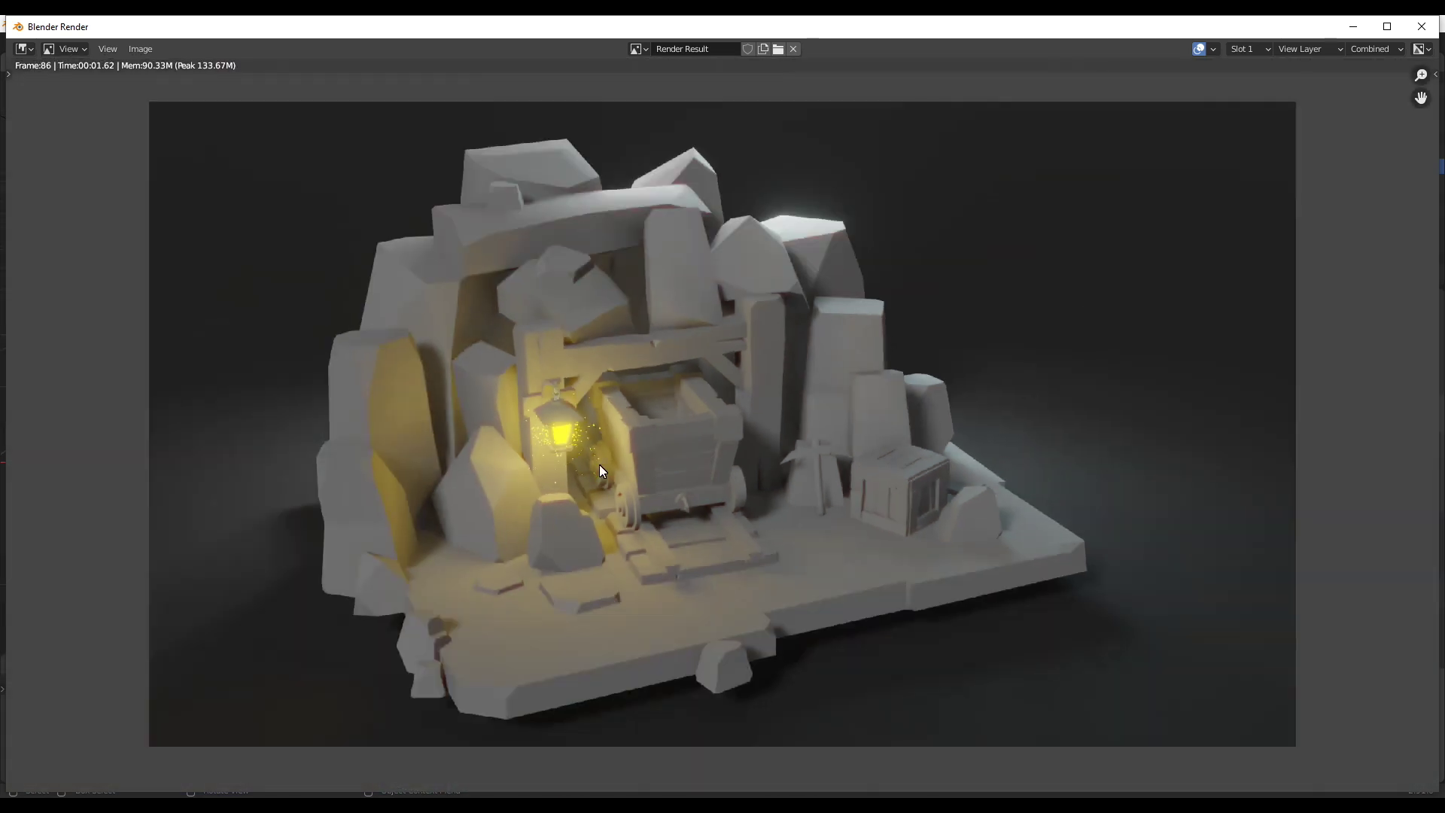
{"action": "left_click", "coordinate": [1424, 32]}
{"action": "key", "text": "ctrl+s"}
Set the particle emission's end frame to 300 and the number of particles to 500
{"action": "scroll", "coordinate": [1370, 444], "scroll_direction": "up", "scroll_amount": 17}
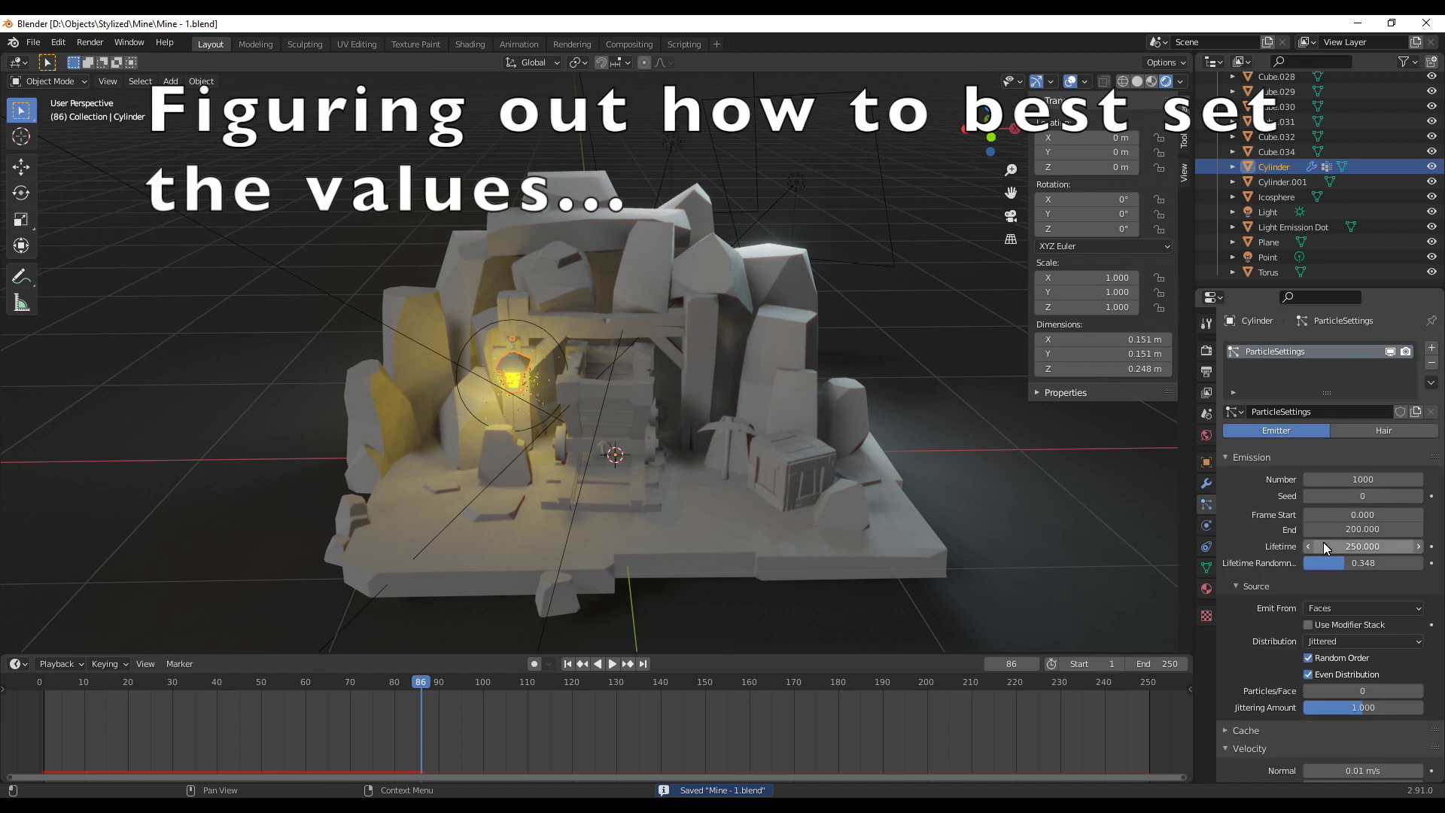
{"action": "double_click", "coordinate": [1326, 529]}
{"action": "type", "text": "300"}
{"action": "key", "text": "Return"}
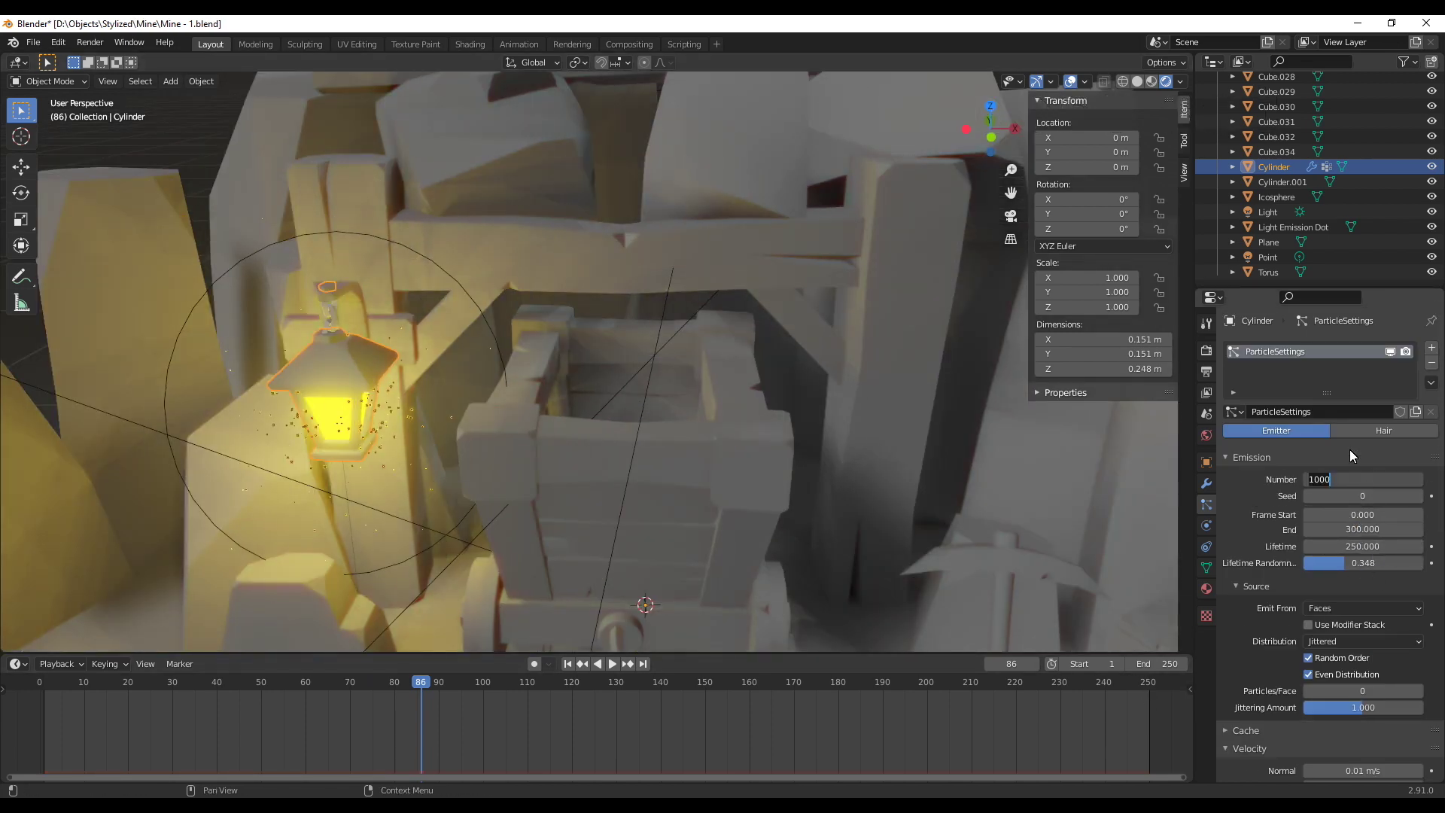
{"action": "type", "text": "500"}
{"action": "key", "text": "Return"}
Replay the animation from the first frame to frame 80 and render that frame to check the particles
{"action": "left_click", "coordinate": [568, 664]}
{"action": "left_click", "coordinate": [612, 664]}
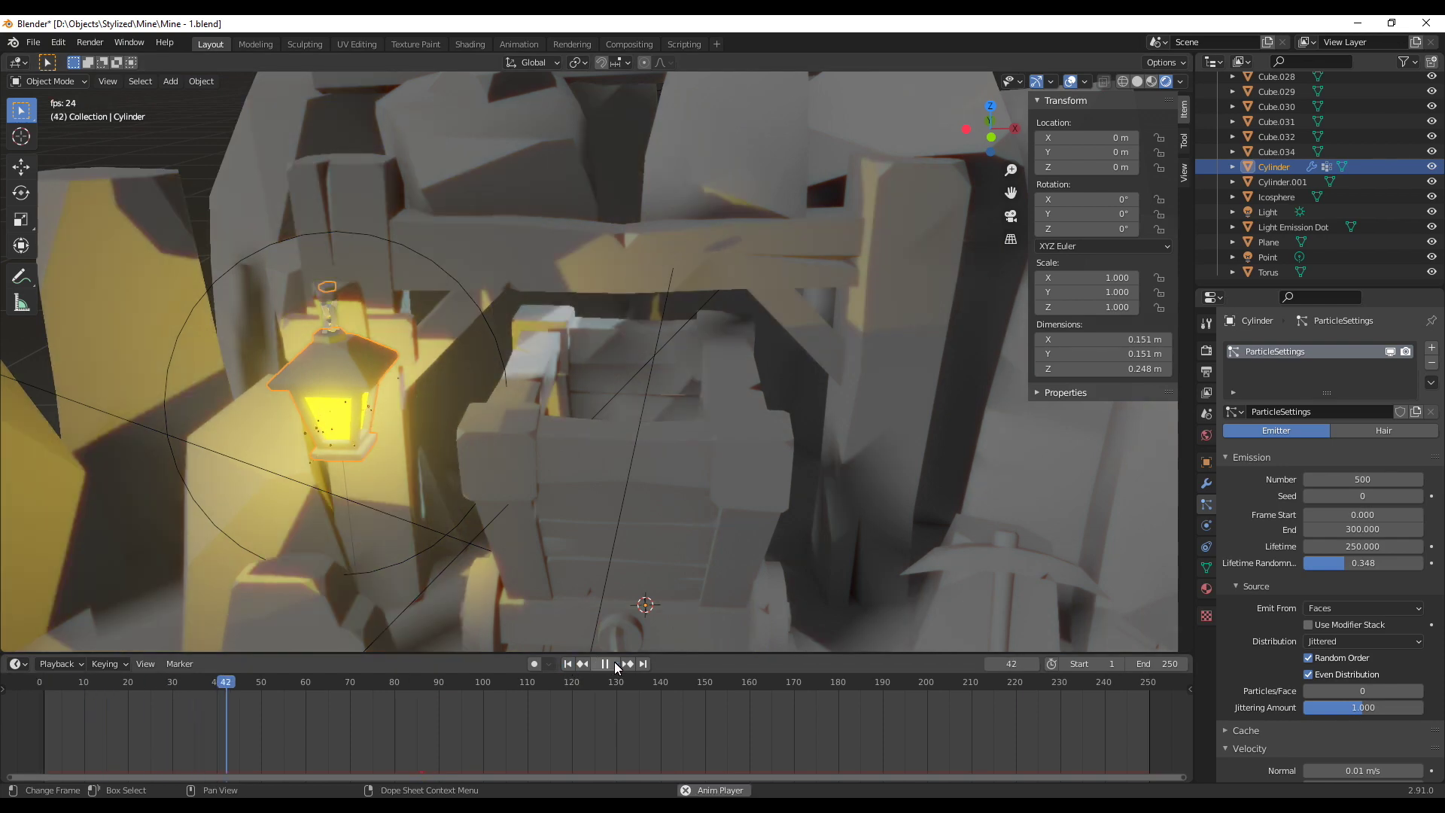
{"action": "left_click", "coordinate": [612, 664]}
{"action": "scroll", "coordinate": [500, 549], "scroll_direction": "down", "scroll_amount": 5}
{"action": "middle_click_drag", "start_coordinate": [500, 549], "coordinate": [633, 563]}
{"action": "key", "text": "F12"}
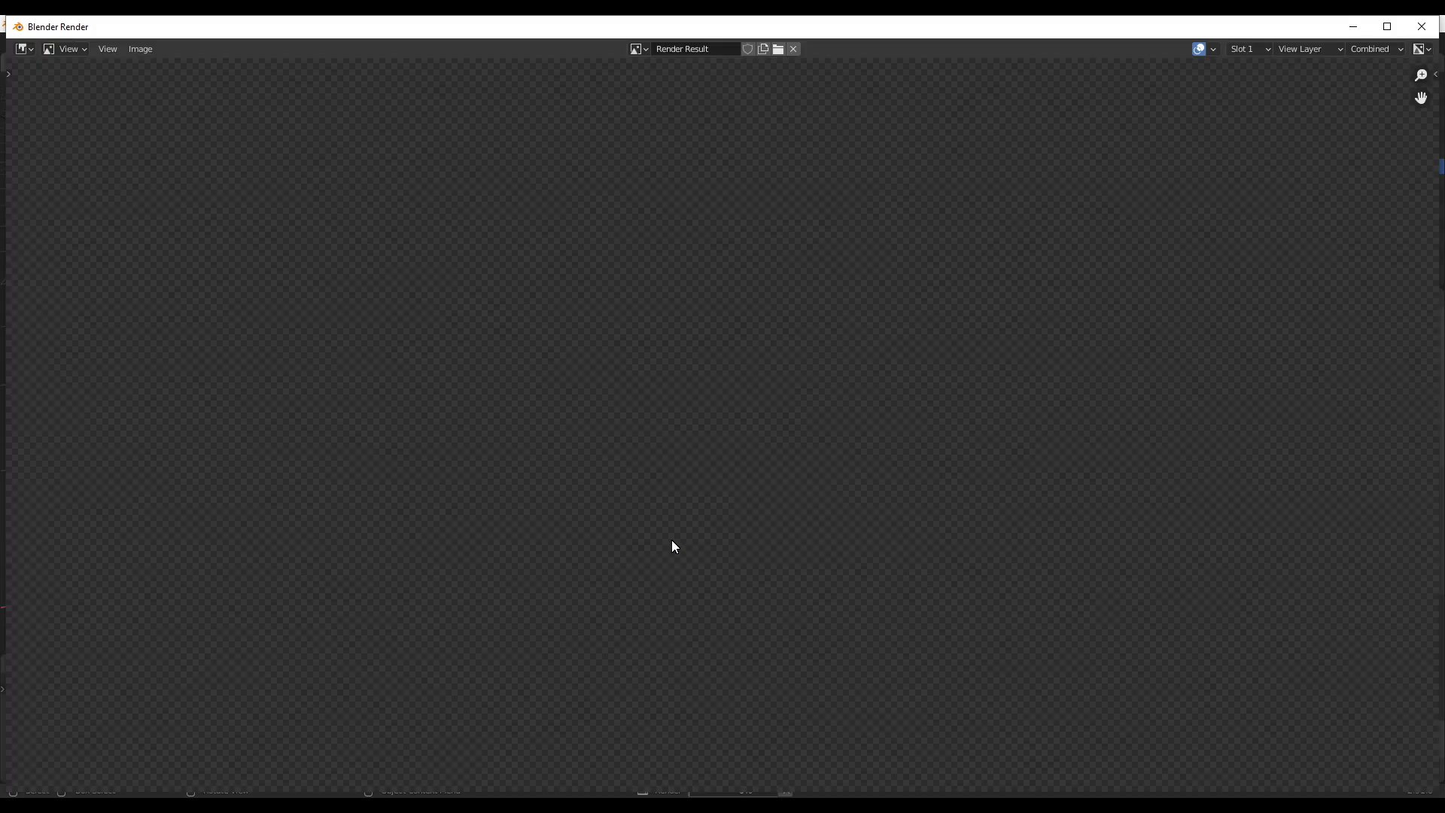
{"action": "left_click", "coordinate": [1422, 26]}
Set the Light Emission Dot object's X, Y and Z dimensions to 0.0025 m each
{"action": "left_click", "coordinate": [1294, 228]}
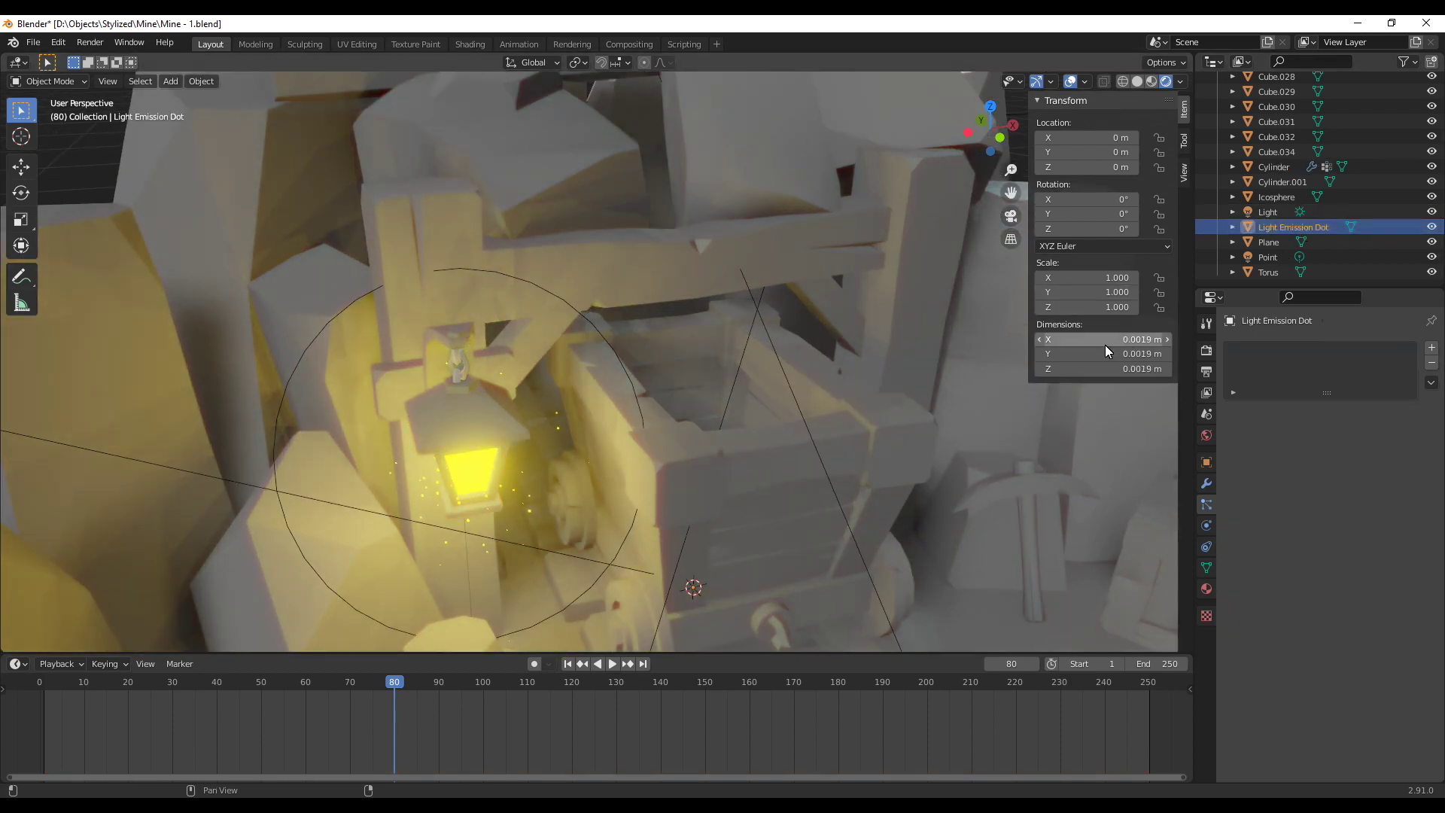
{"action": "left_click", "coordinate": [1086, 280]}
{"action": "type", "text": "1.0"}
{"action": "key", "text": "Return"}
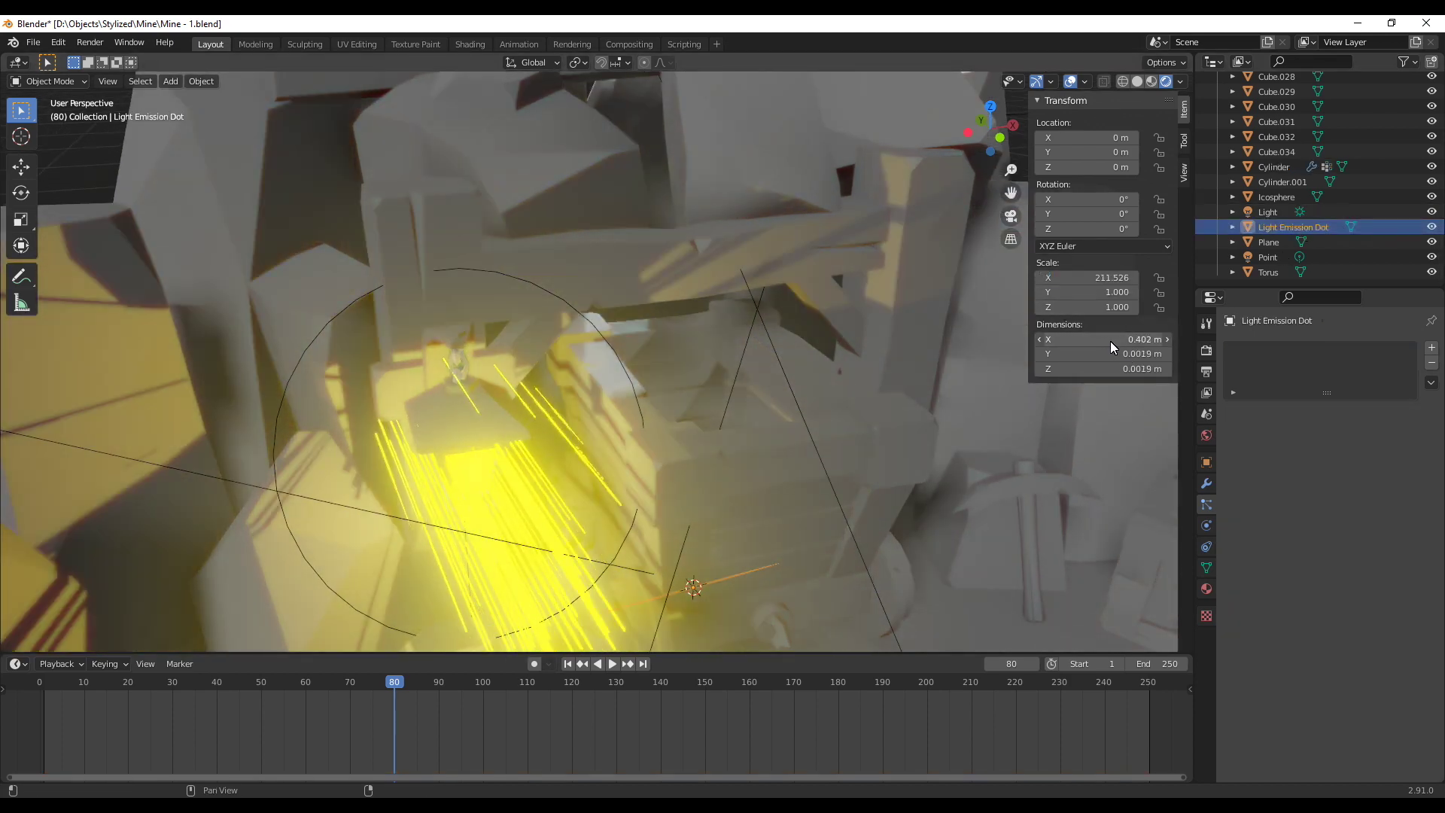
{"action": "left_click", "coordinate": [1112, 340]}
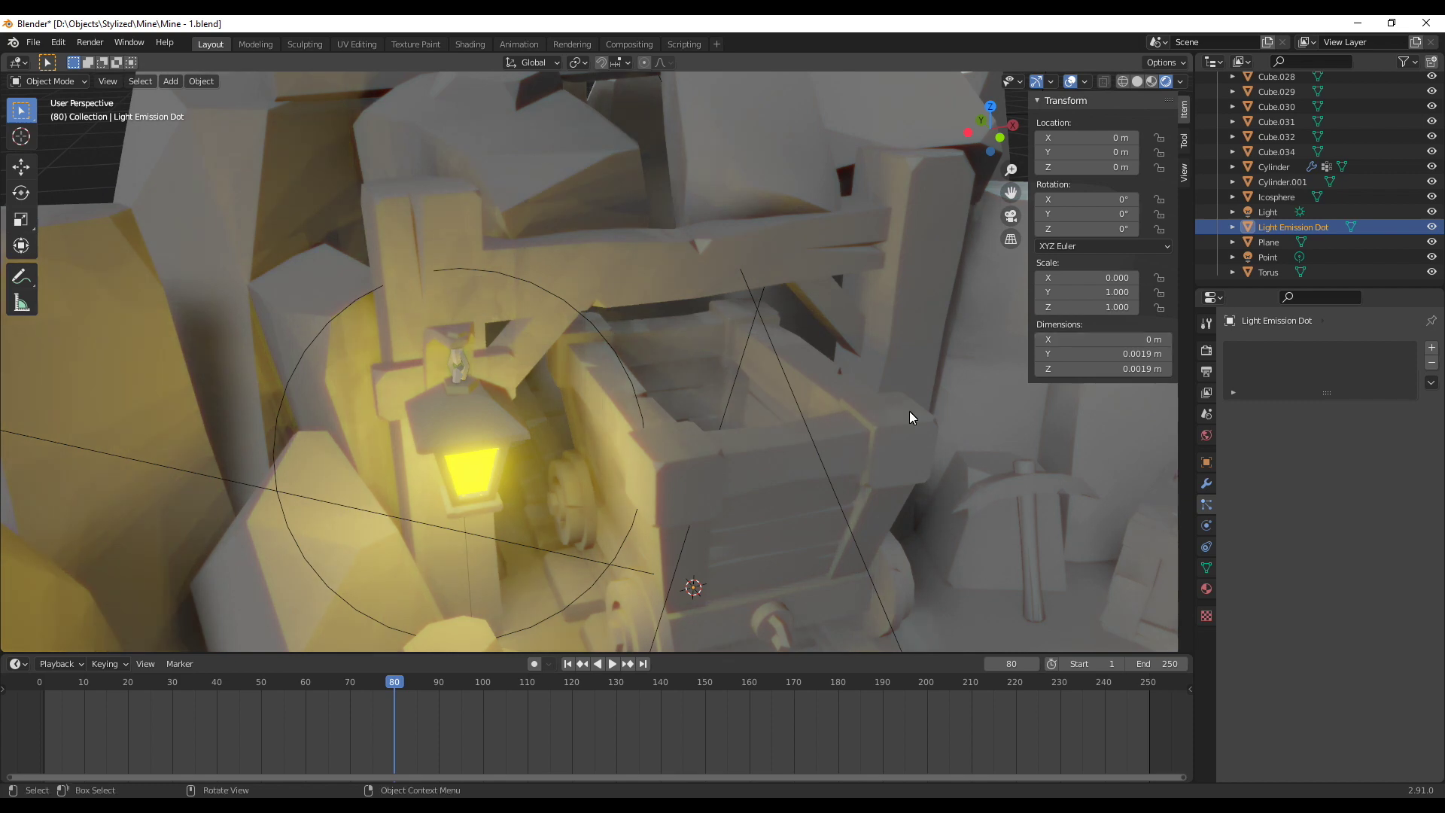
{"action": "type", "text": "0.0025"}
{"action": "key", "text": "Tab"}
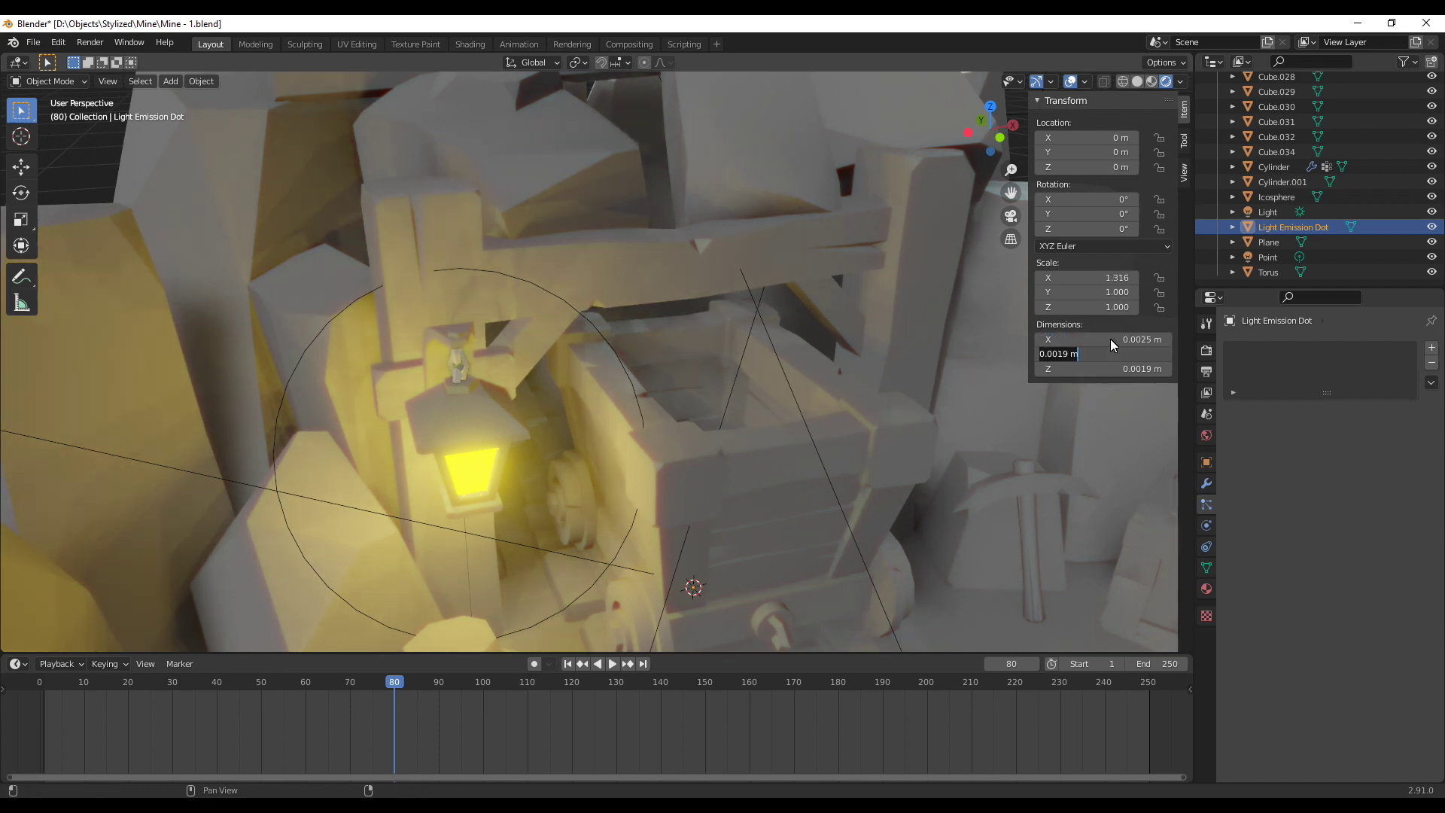
{"action": "type", "text": "0.0025"}
{"action": "key", "text": "Tab"}
{"action": "type", "text": "0.0025"}
{"action": "key", "text": "Return"}
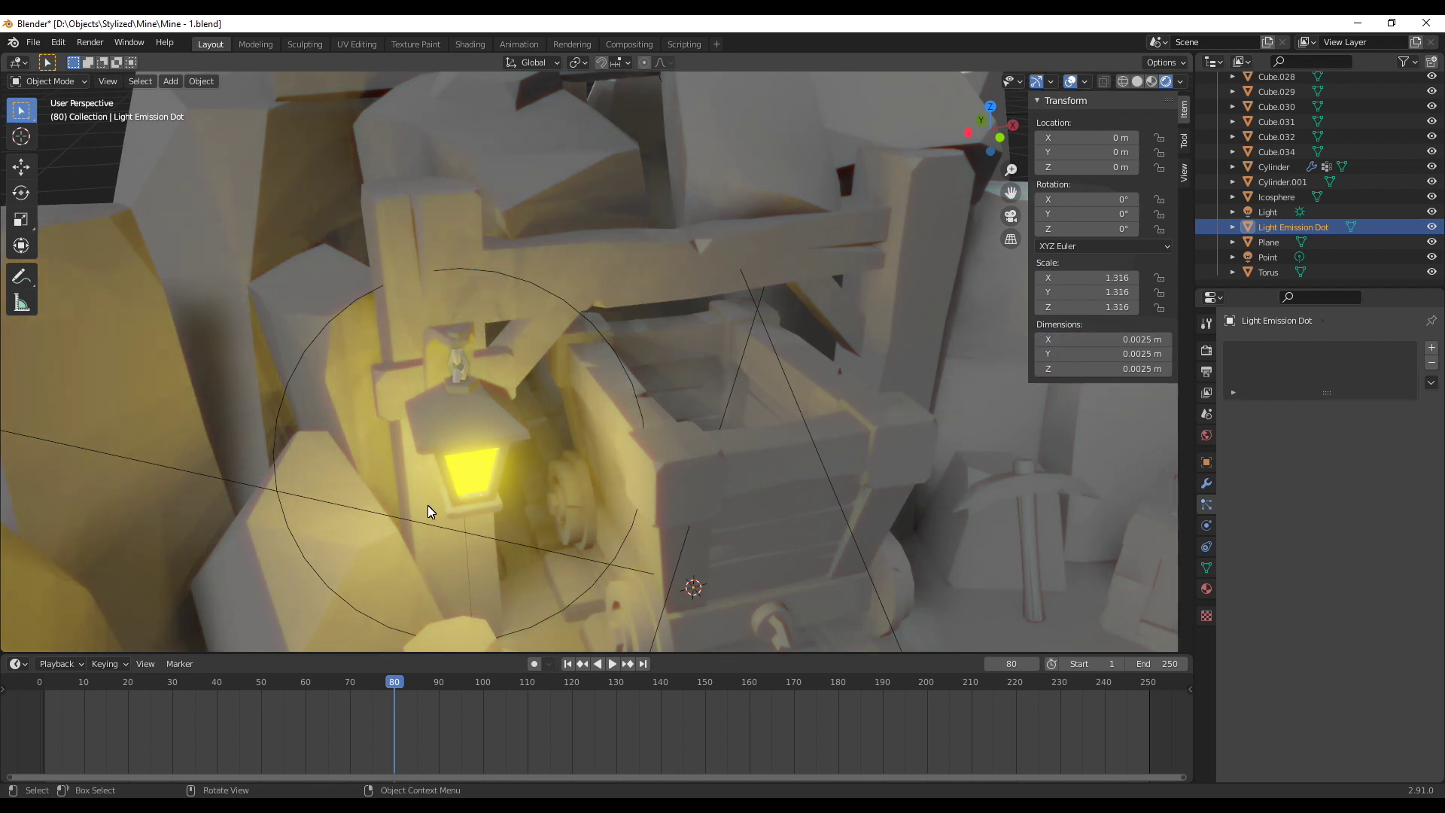
Replay the animation from the first frame, stop it once particles surround the lantern, and advance to frame 105
{"action": "middle_click_drag", "start_coordinate": [428, 504], "coordinate": [388, 504]}
{"action": "scroll", "coordinate": [428, 505], "scroll_direction": "down", "scroll_amount": 5}
{"action": "left_click", "coordinate": [567, 663]}
{"action": "left_click", "coordinate": [611, 664]}
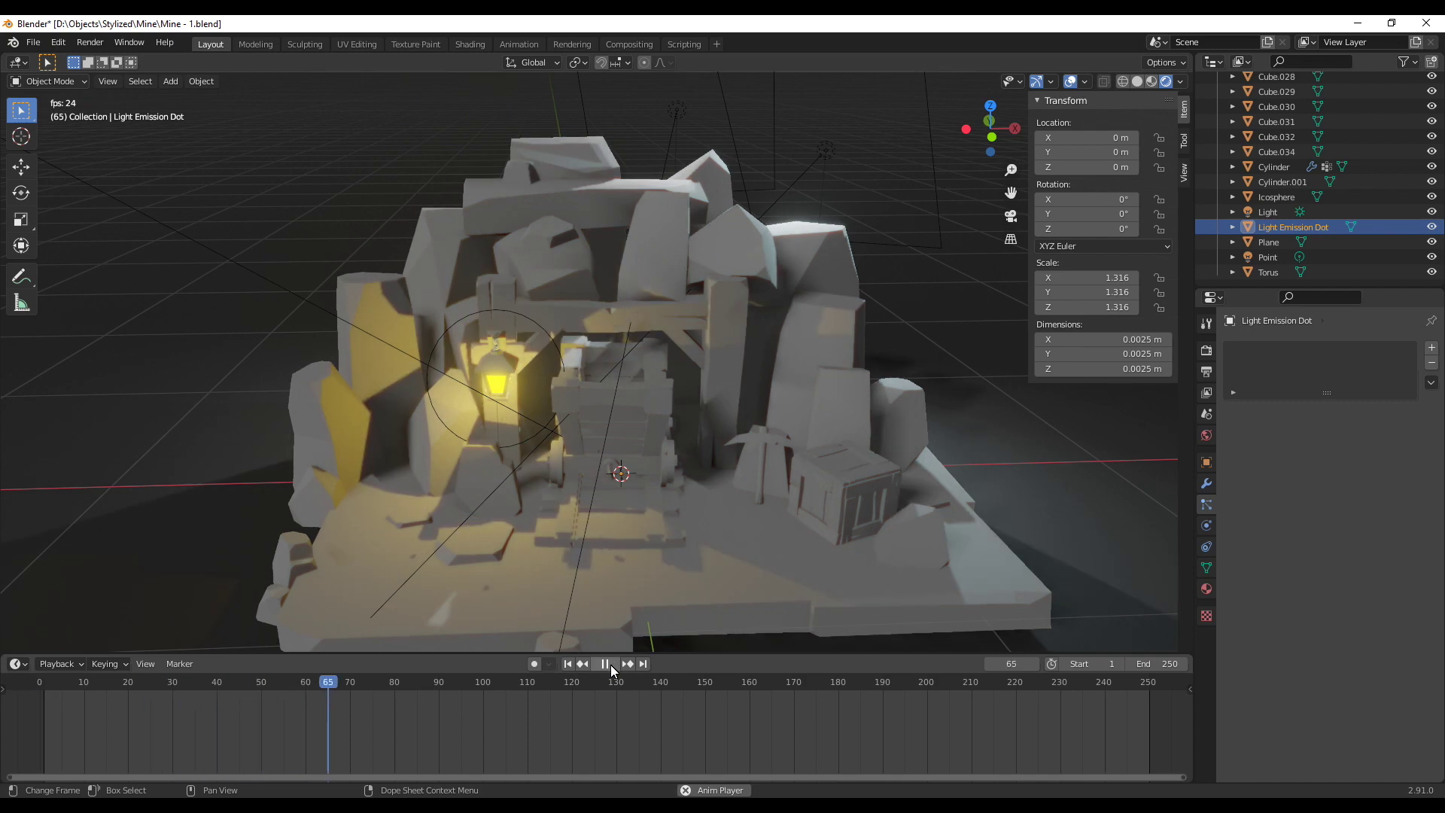
{"action": "left_click", "coordinate": [611, 663]}
{"action": "scroll", "coordinate": [468, 372], "scroll_direction": "up", "scroll_amount": 3}
{"action": "scroll", "coordinate": [512, 421], "scroll_direction": "down", "scroll_amount": 4}
{"action": "middle_click_drag", "start_coordinate": [539, 462], "coordinate": [558, 467]}
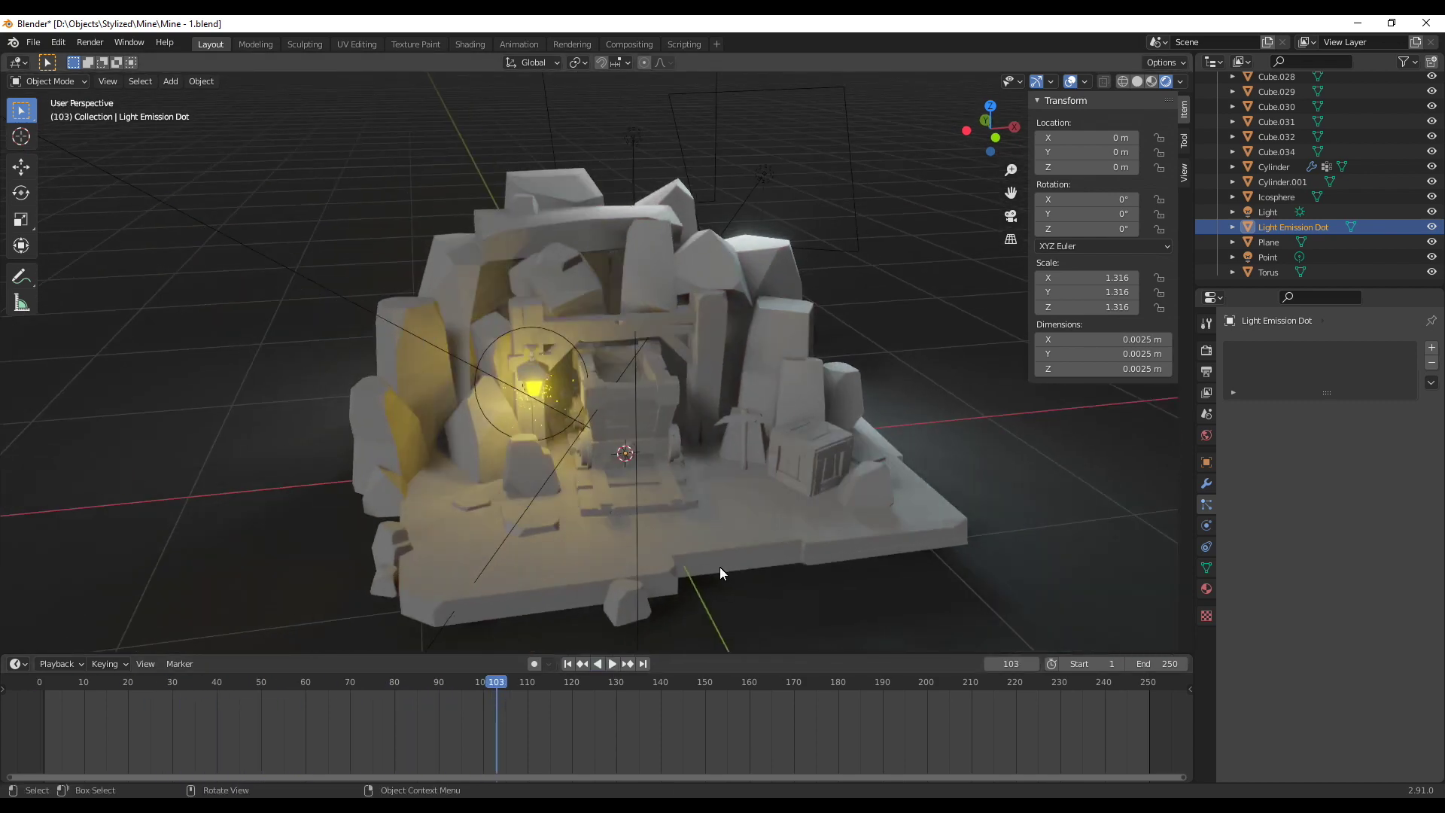
{"action": "scroll", "coordinate": [951, 537], "scroll_direction": "up", "scroll_amount": 1}
{"action": "key", "text": "Right"}
{"action": "key", "text": "Right"}
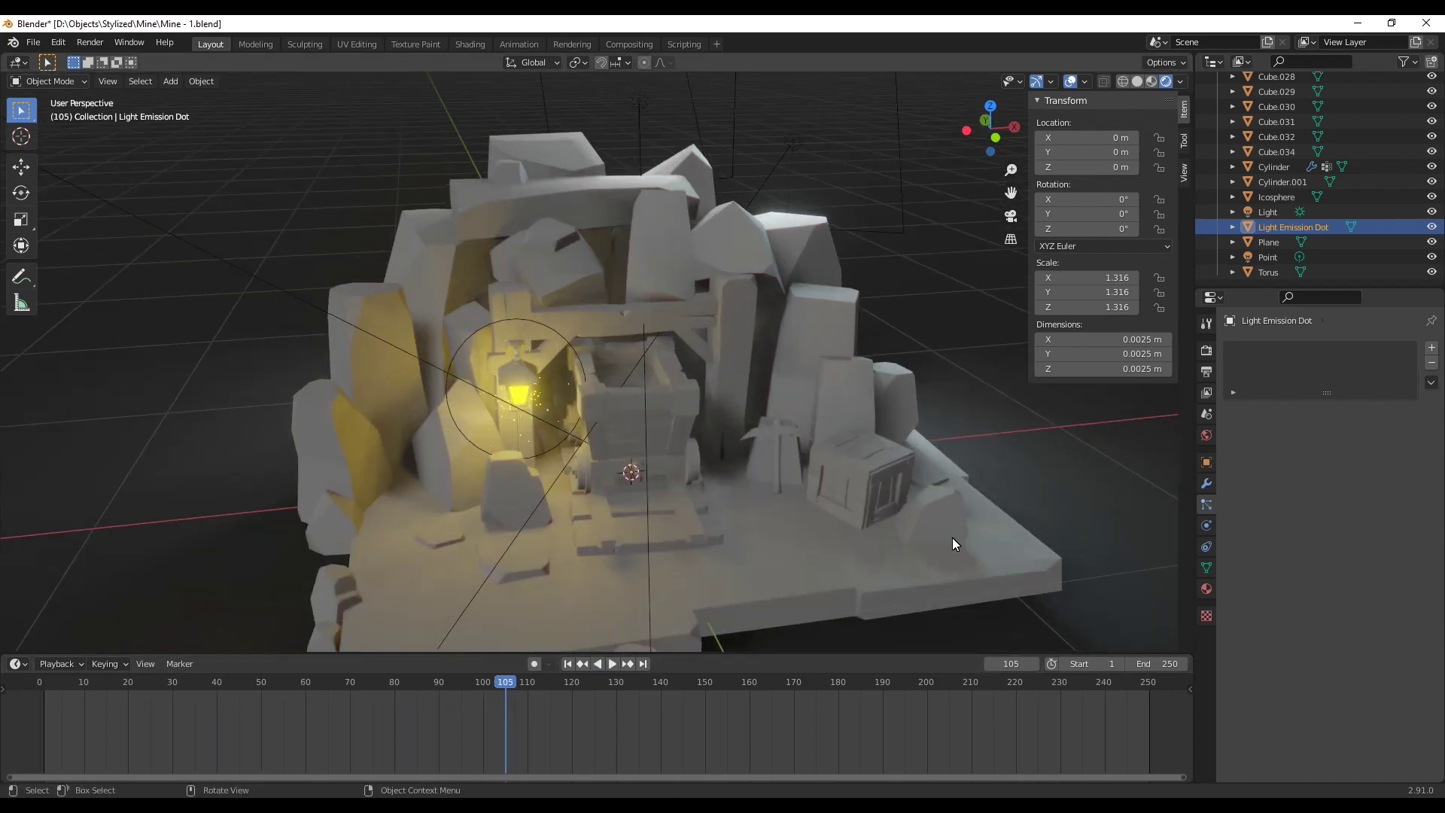
Hide the transform sidebar, render frame 105 with Eevee to check the enlarged particles, and close the render
{"action": "left_click", "coordinate": [980, 358]}
{"action": "key", "text": "n"}
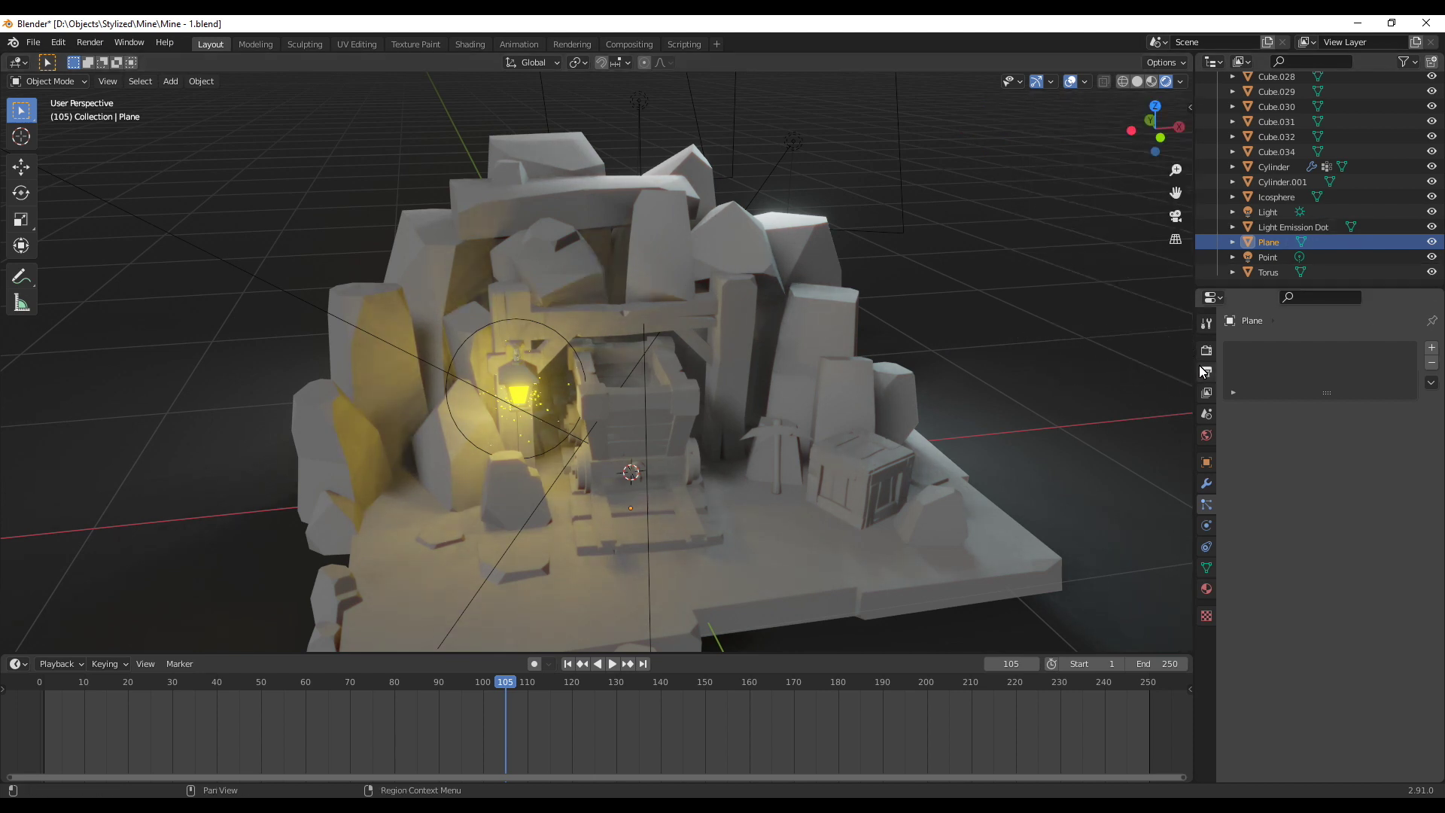
{"action": "left_click", "coordinate": [1207, 357]}
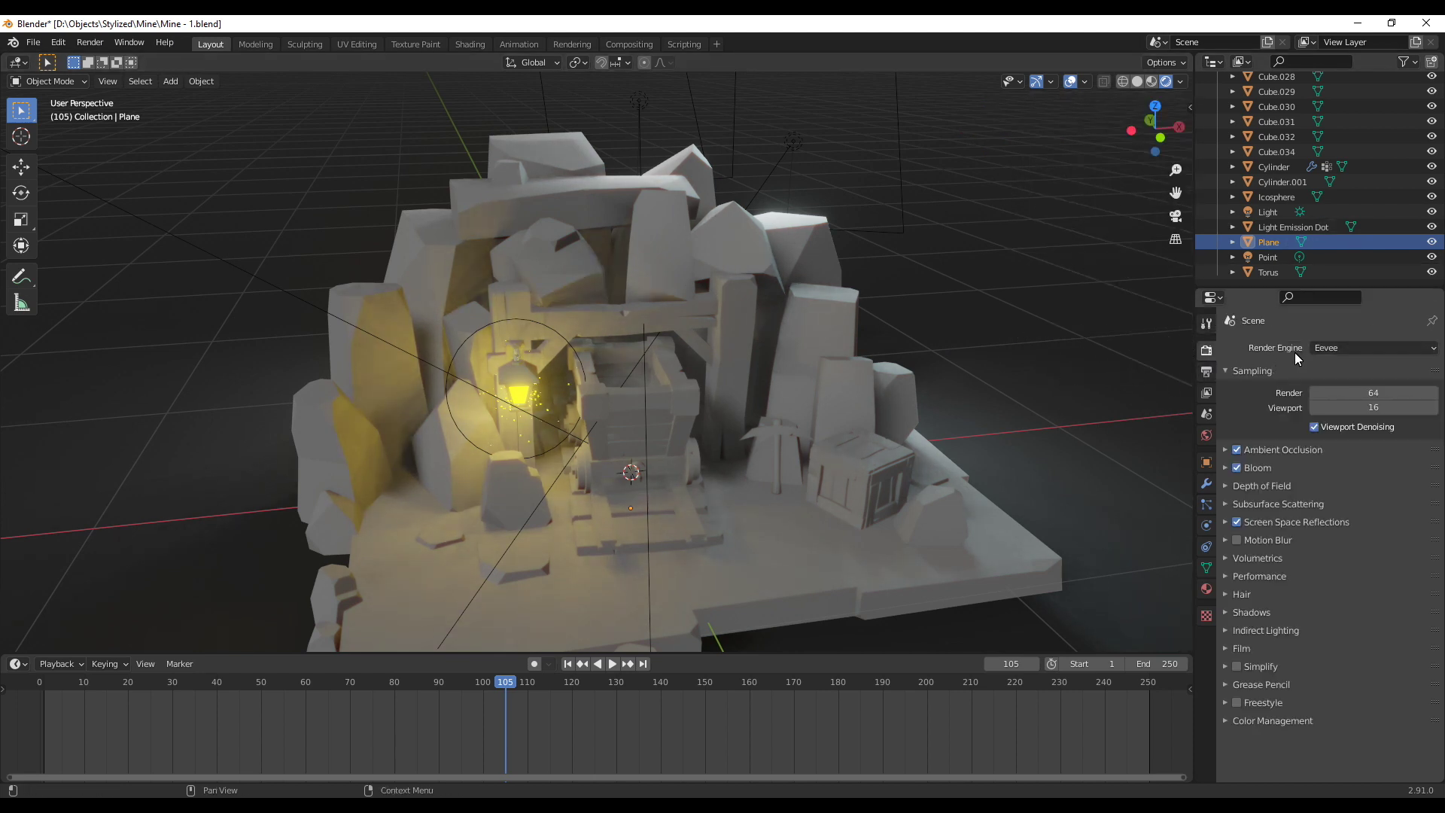
{"action": "key", "text": "F12"}
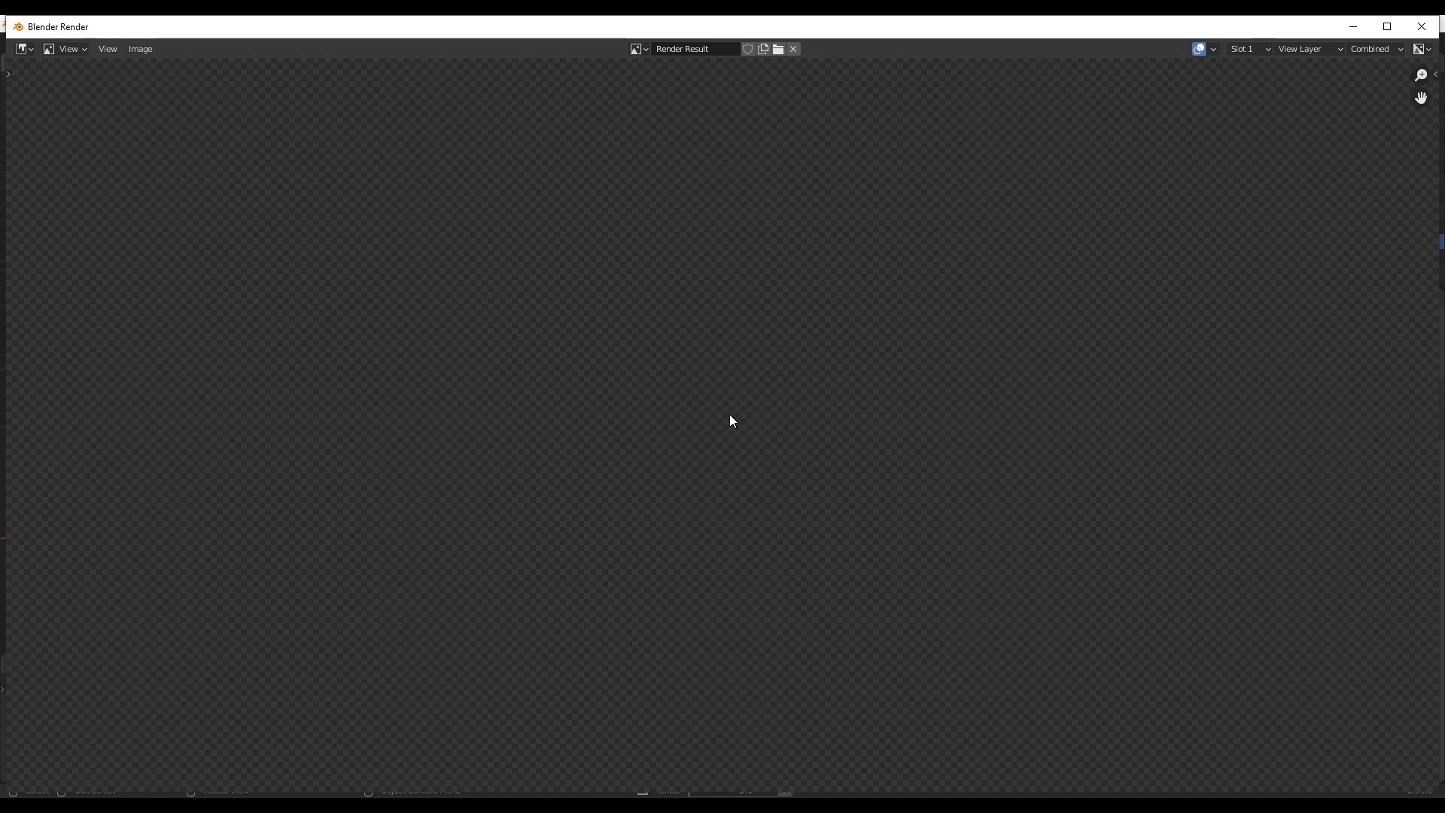
{"action": "scroll", "coordinate": [764, 429], "scroll_direction": "down", "scroll_amount": 2}
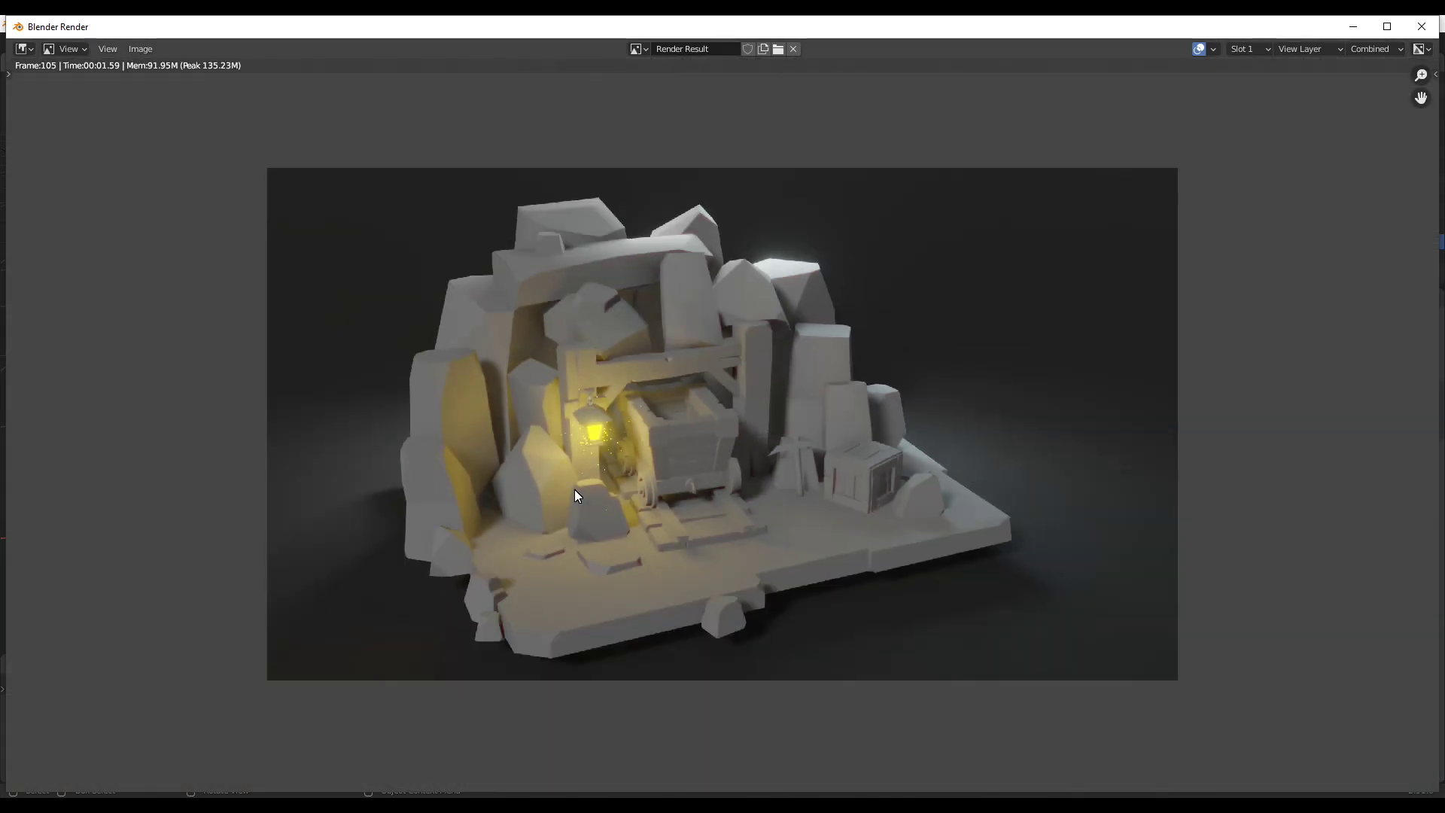
{"action": "left_click", "coordinate": [1422, 26]}
Switch the render engine to Cycles and halve the output resolution to 960 × 540 px
{"action": "left_click", "coordinate": [1336, 347]}
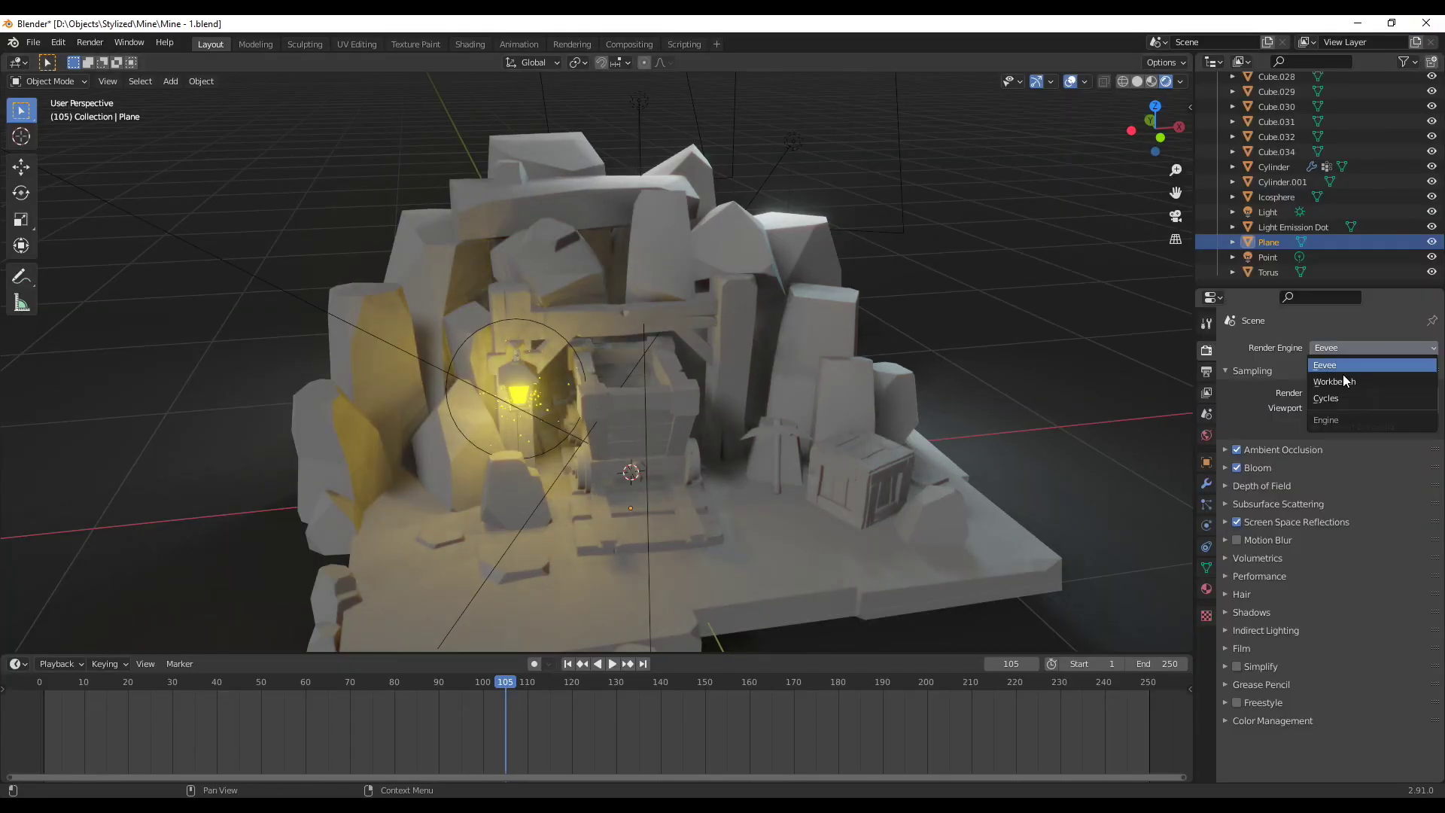
{"action": "left_click", "coordinate": [1332, 403]}
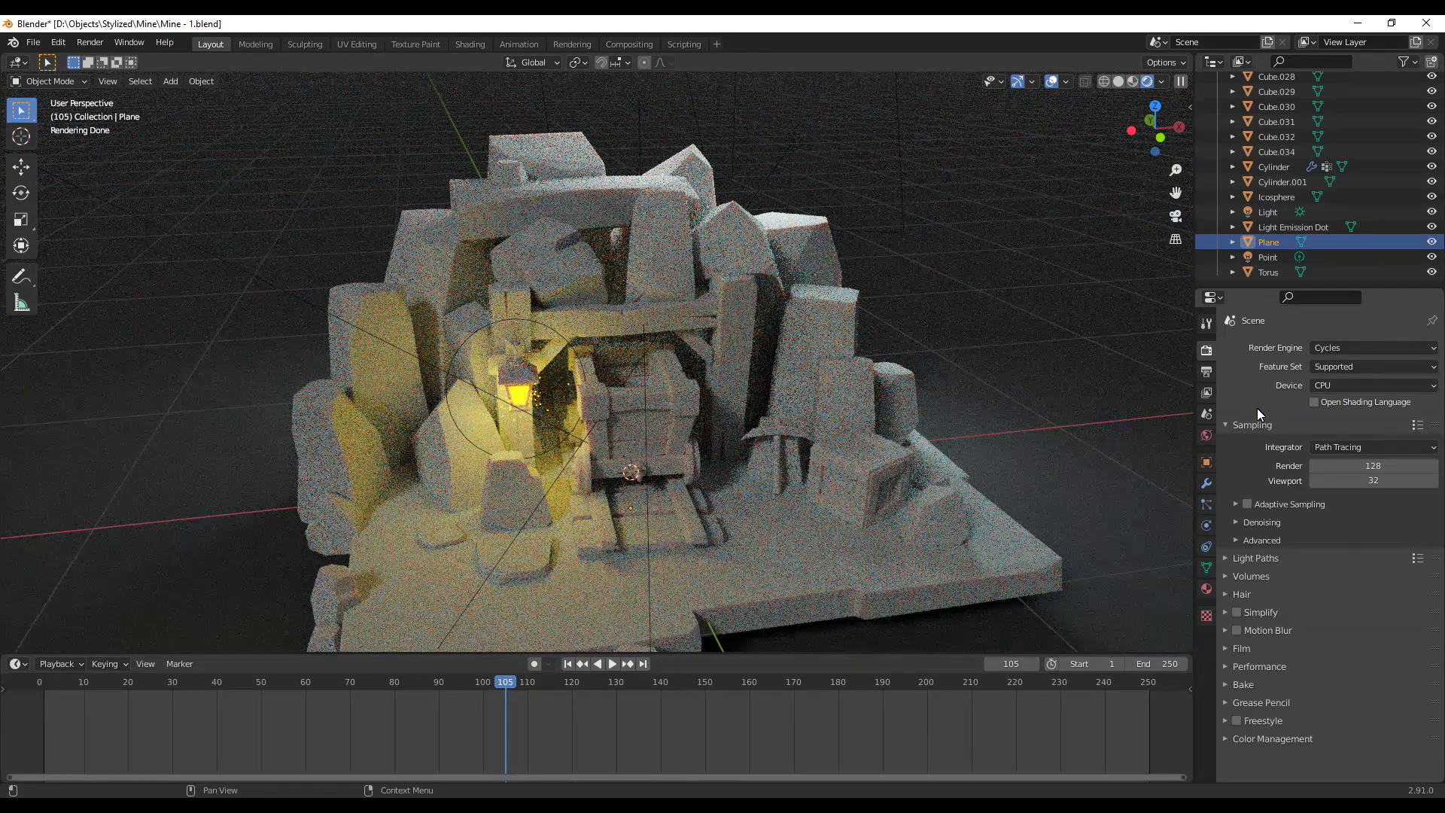
{"action": "left_click", "coordinate": [1206, 372]}
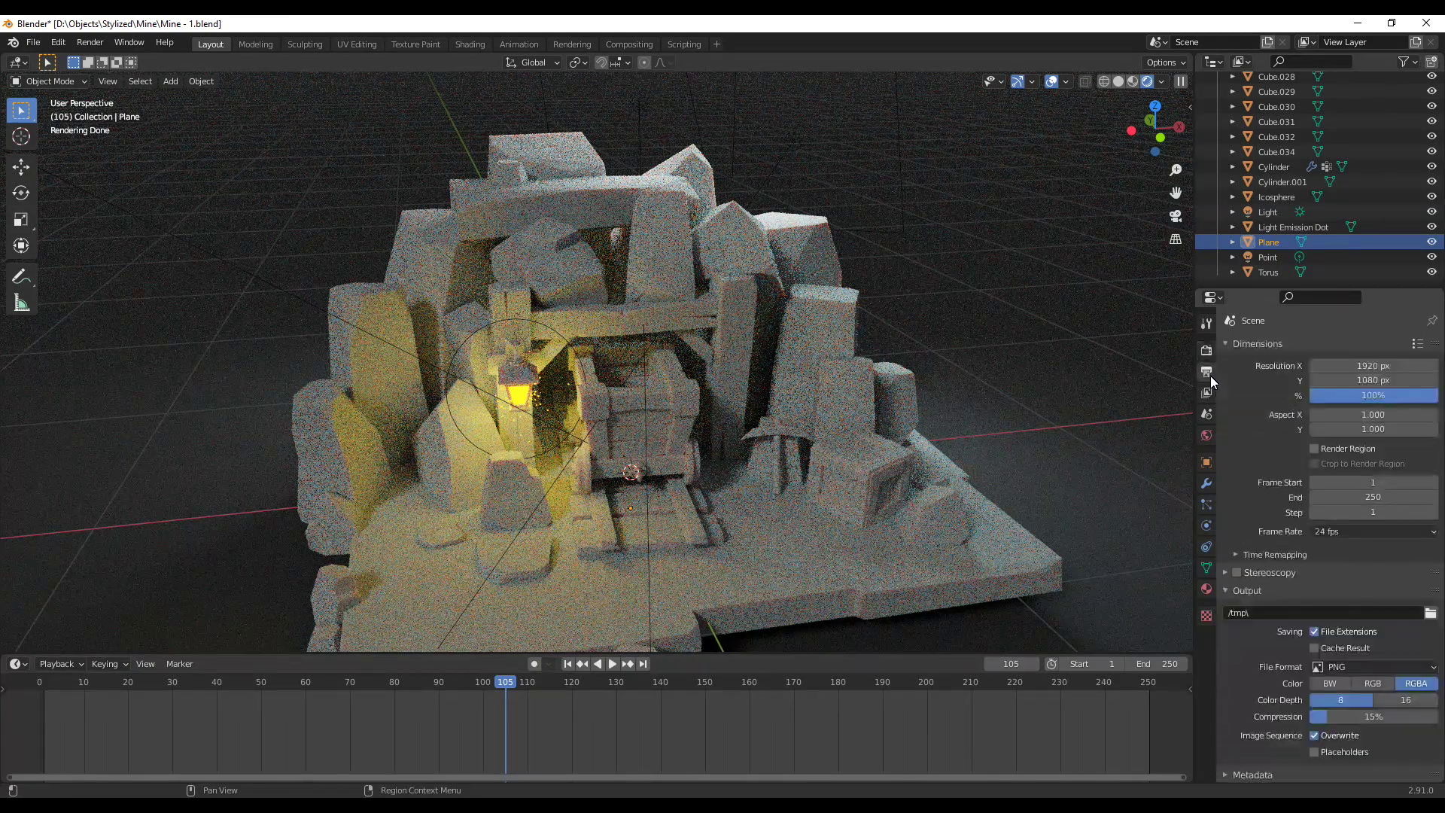
{"action": "left_click", "coordinate": [1367, 368]}
{"action": "left_click", "coordinate": [1380, 366]}
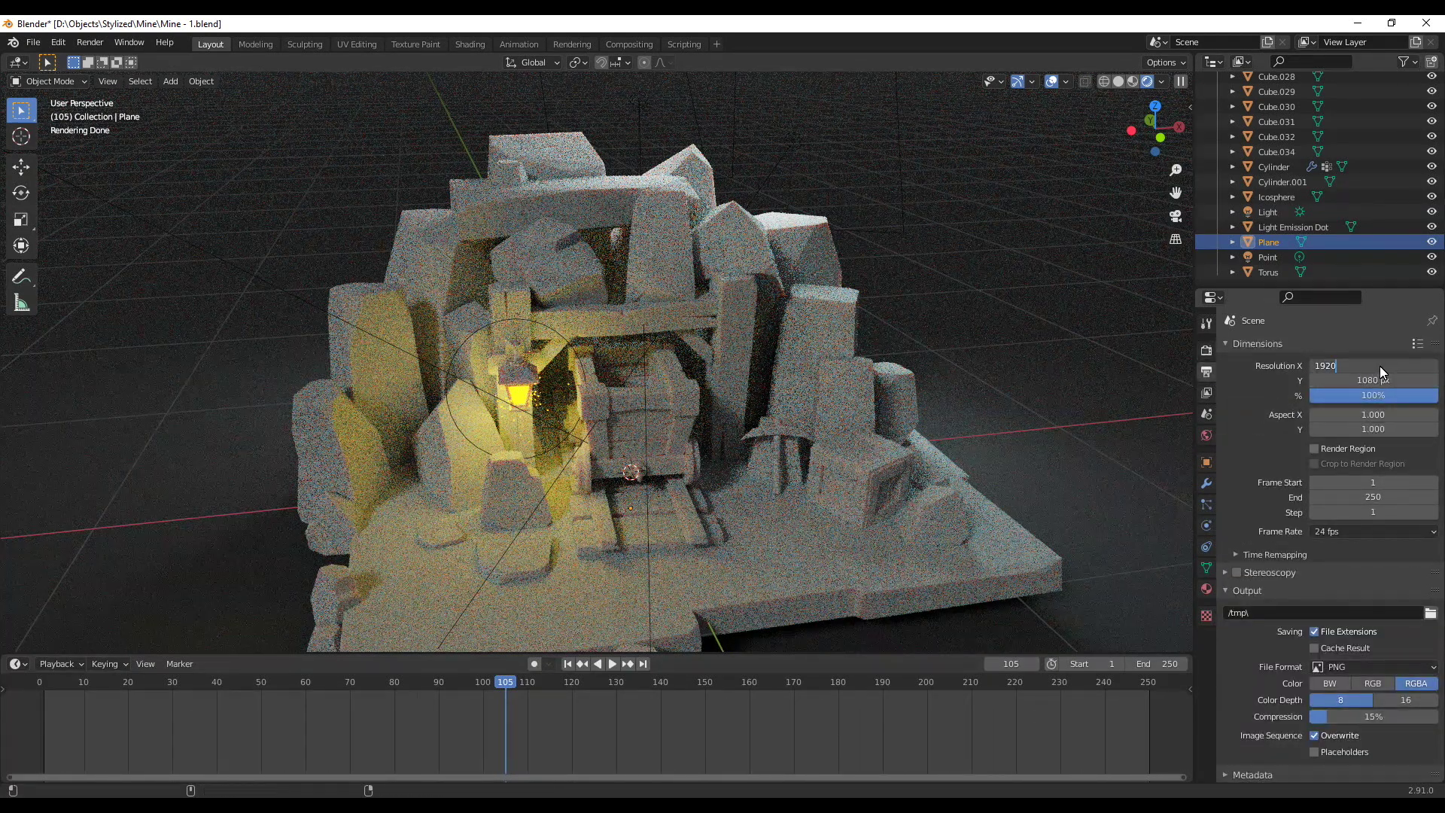
{"action": "type", "text": "/2"}
{"action": "key", "text": "Tab"}
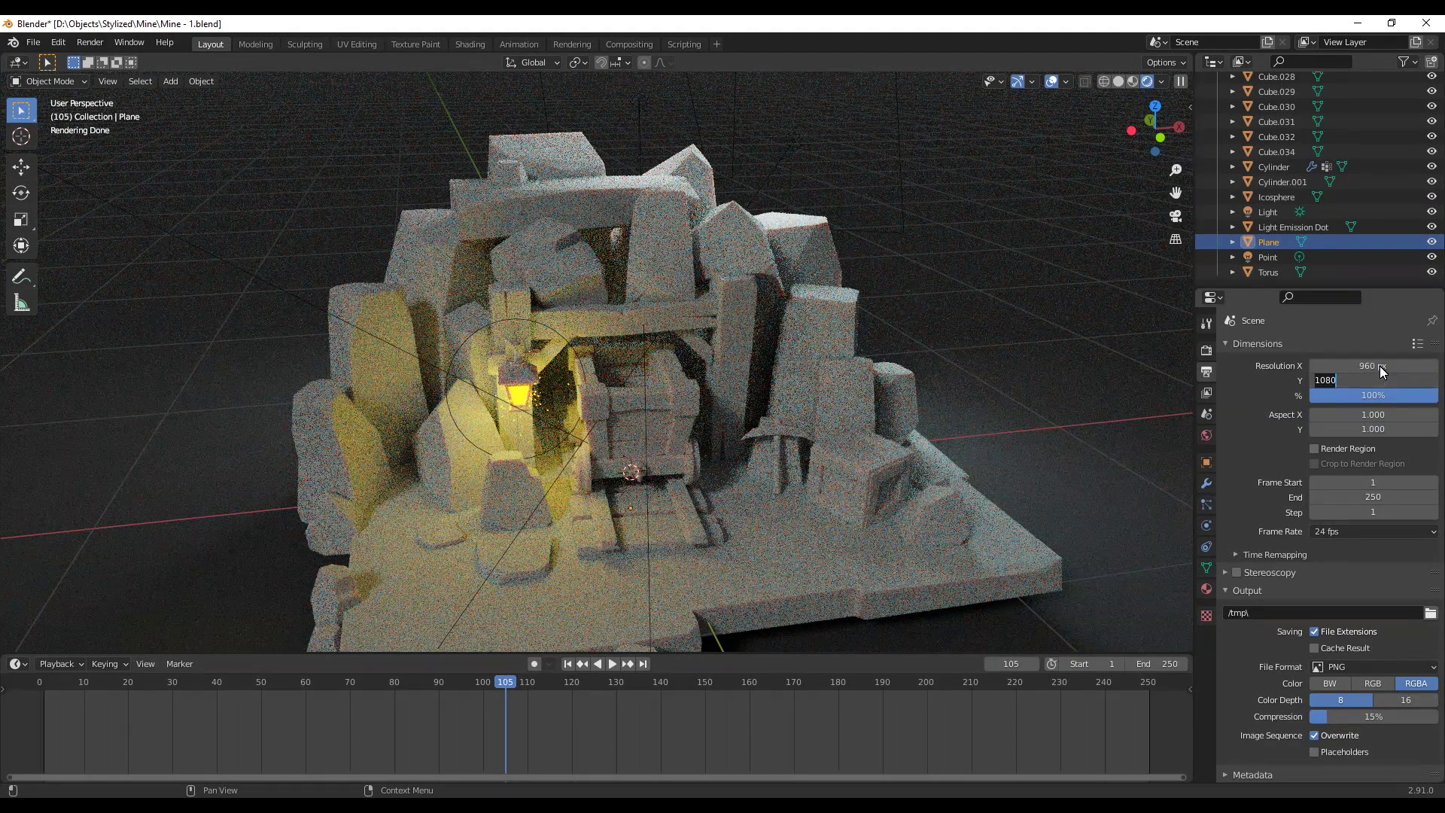
{"action": "key", "text": "End"}
{"action": "type", "text": "/2"}
{"action": "key", "text": "Return"}
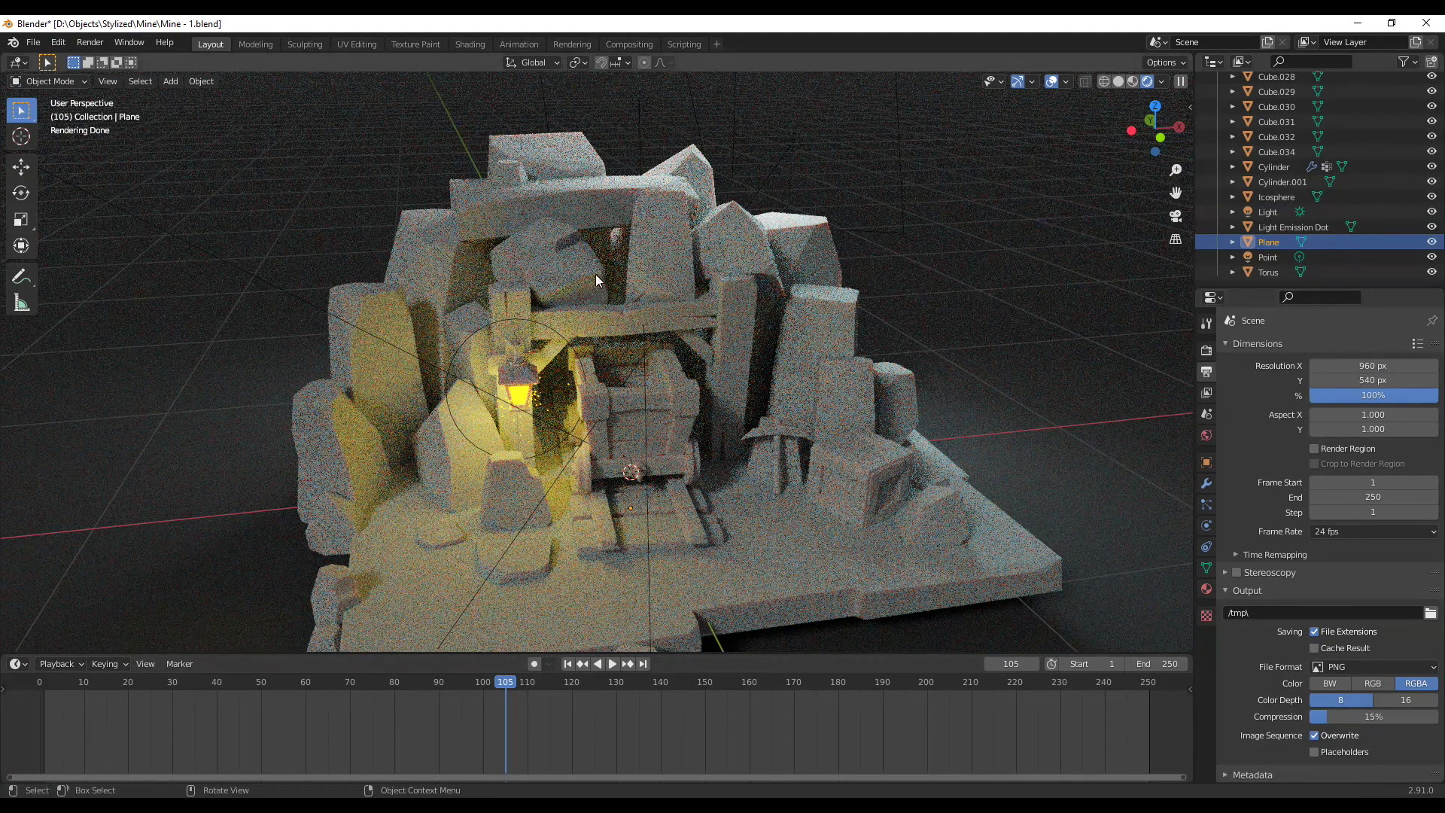
Render frame 105 with Cycles and close the render window
{"action": "key", "text": "F12"}
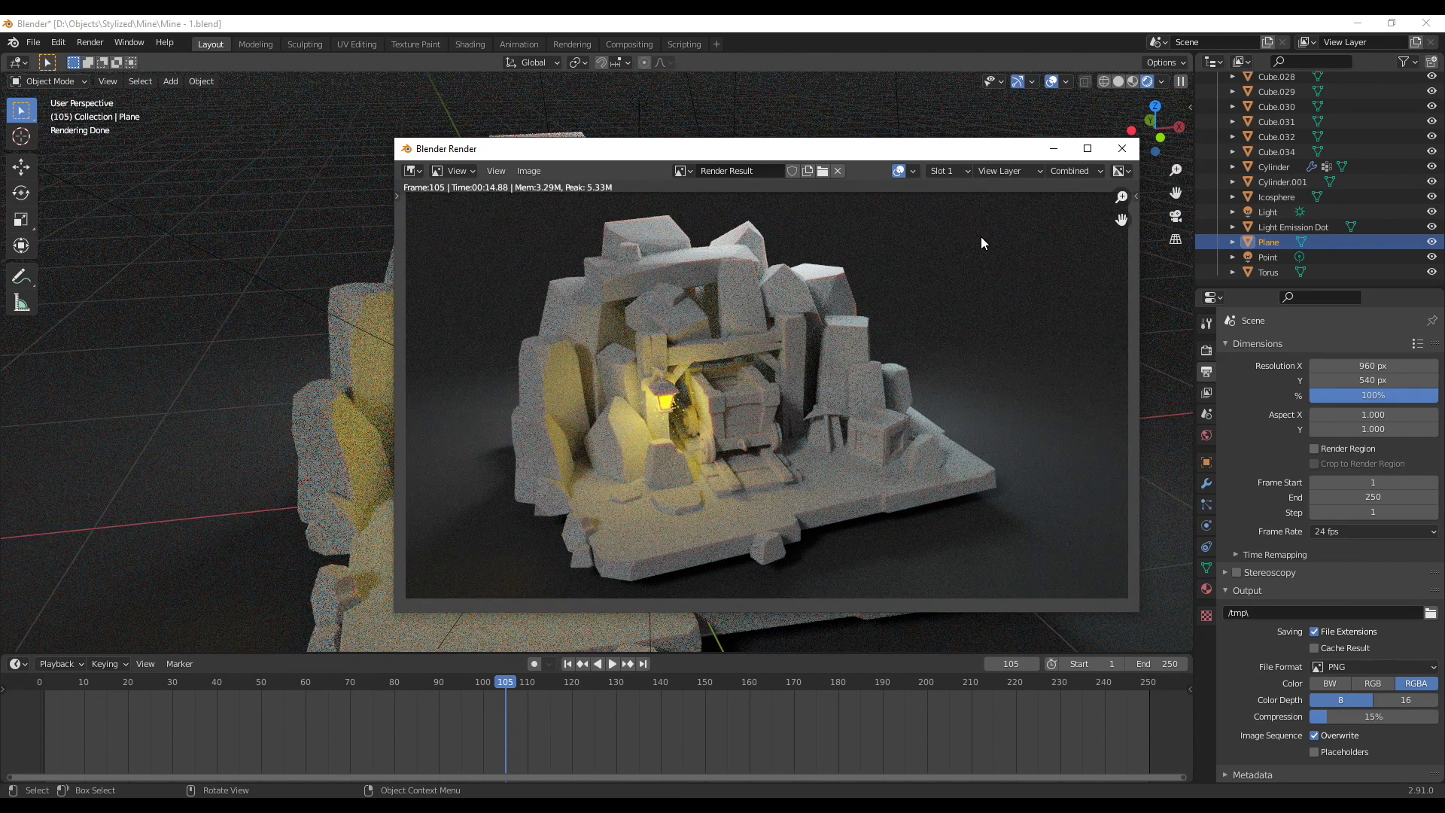
{"action": "left_click", "coordinate": [1122, 148]}
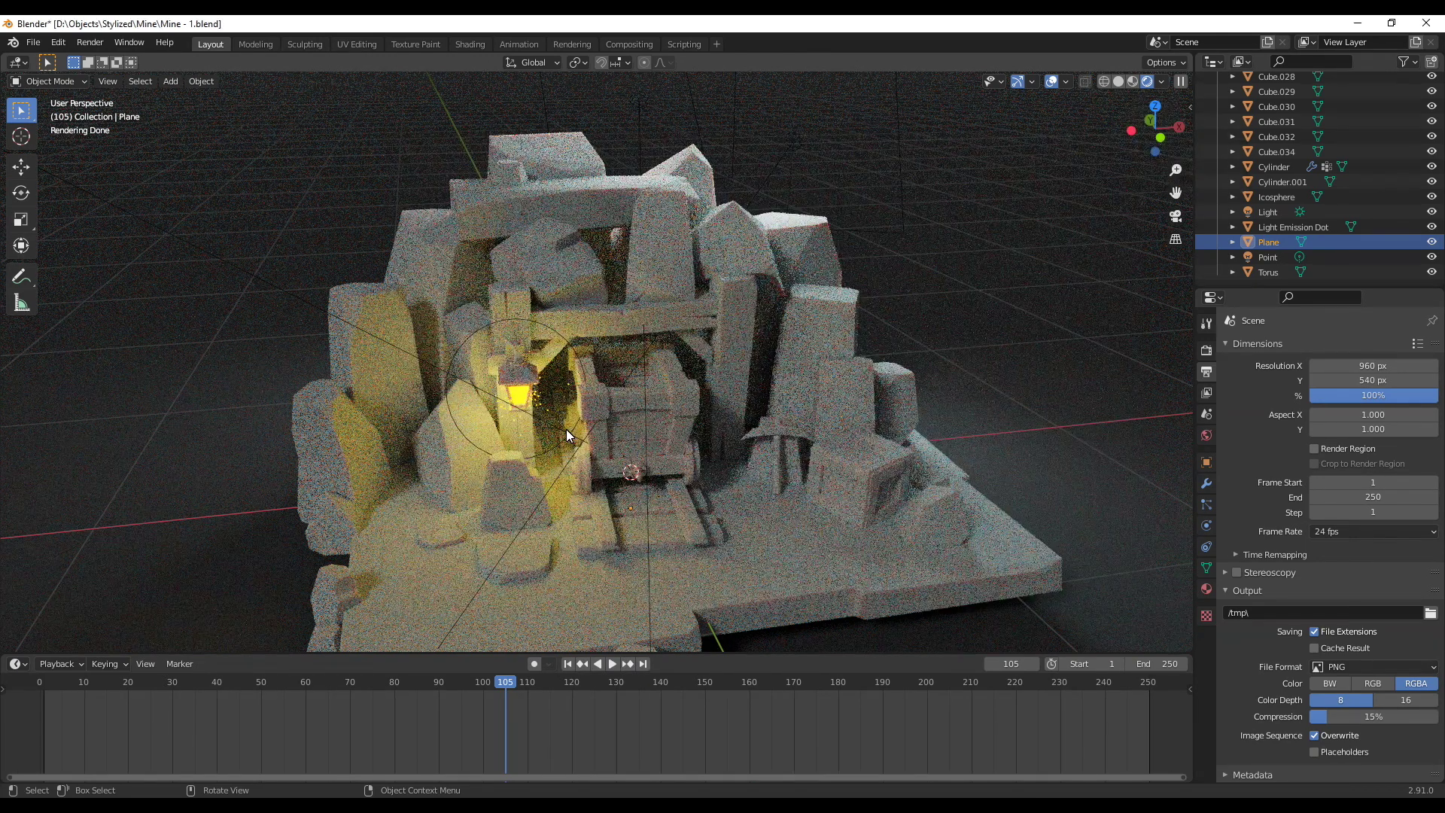
{"action": "scroll", "coordinate": [611, 238], "scroll_direction": "down", "scroll_amount": 2}
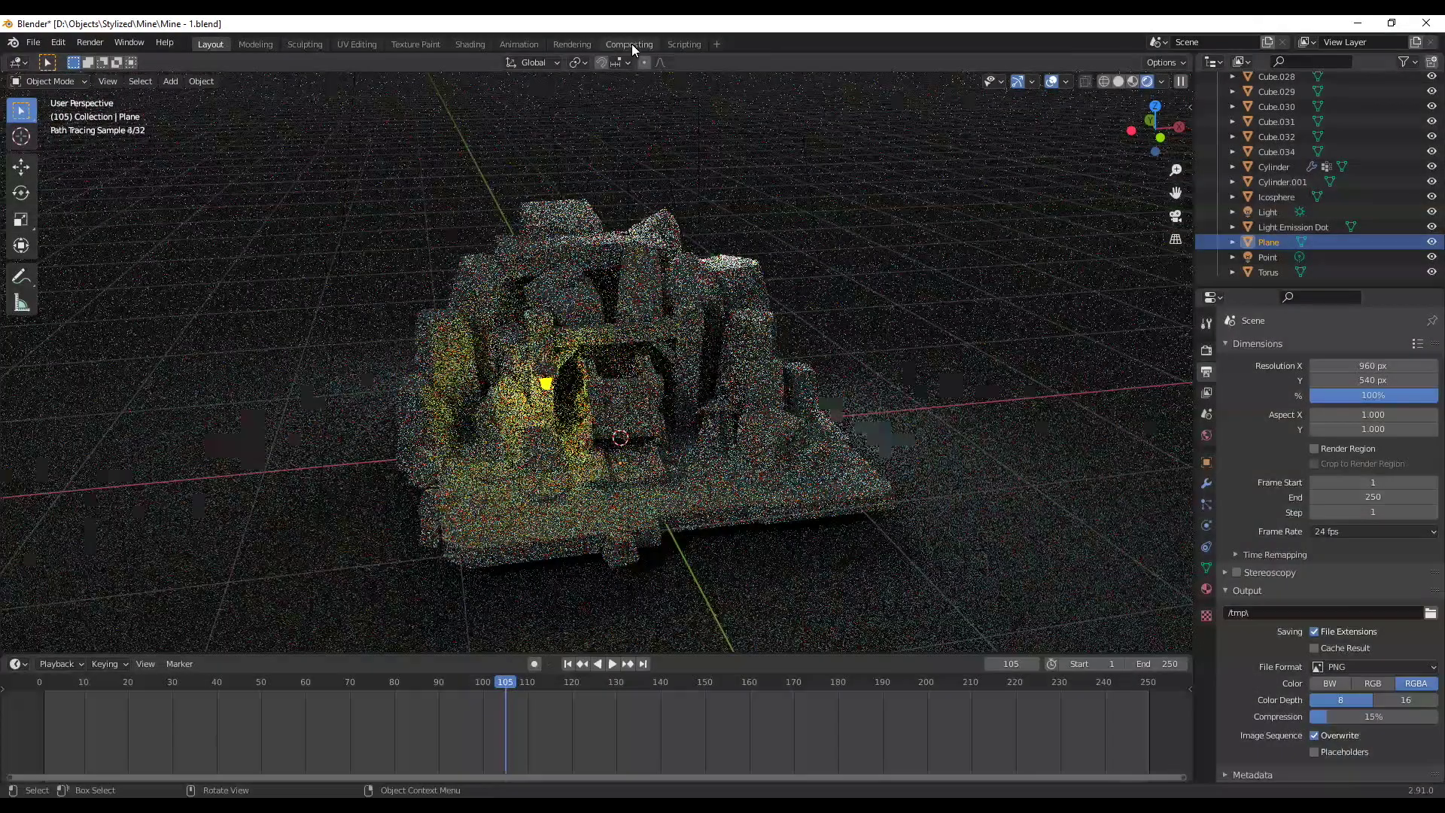
Enable compositing nodes in the Compositing workspace, enlarge the node editor, and space the Render Layers and Composite nodes apart
{"action": "left_click", "coordinate": [631, 44]}
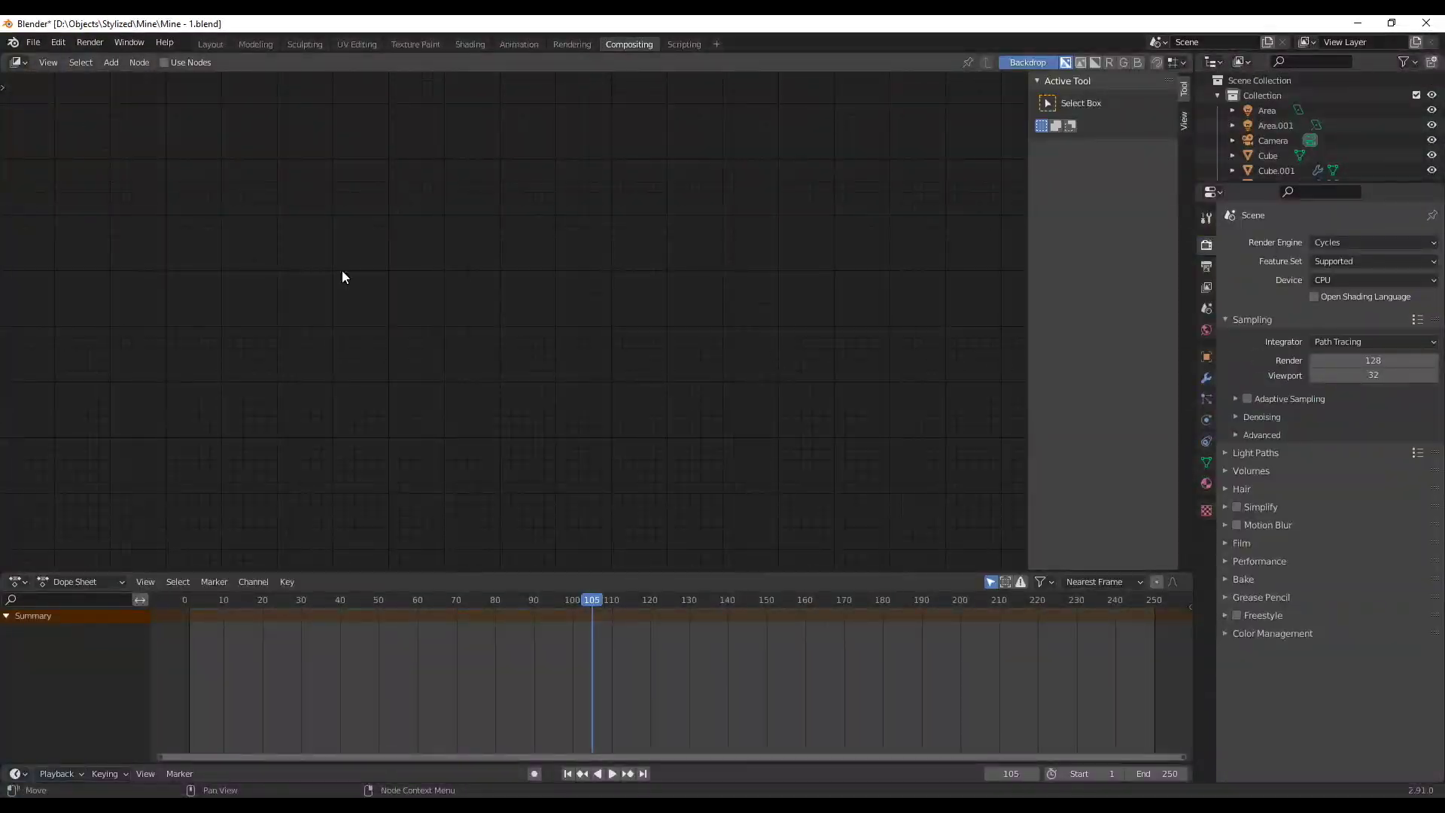
{"action": "left_click", "coordinate": [171, 63]}
{"action": "left_click_drag", "start_coordinate": [461, 217], "coordinate": [292, 216]}
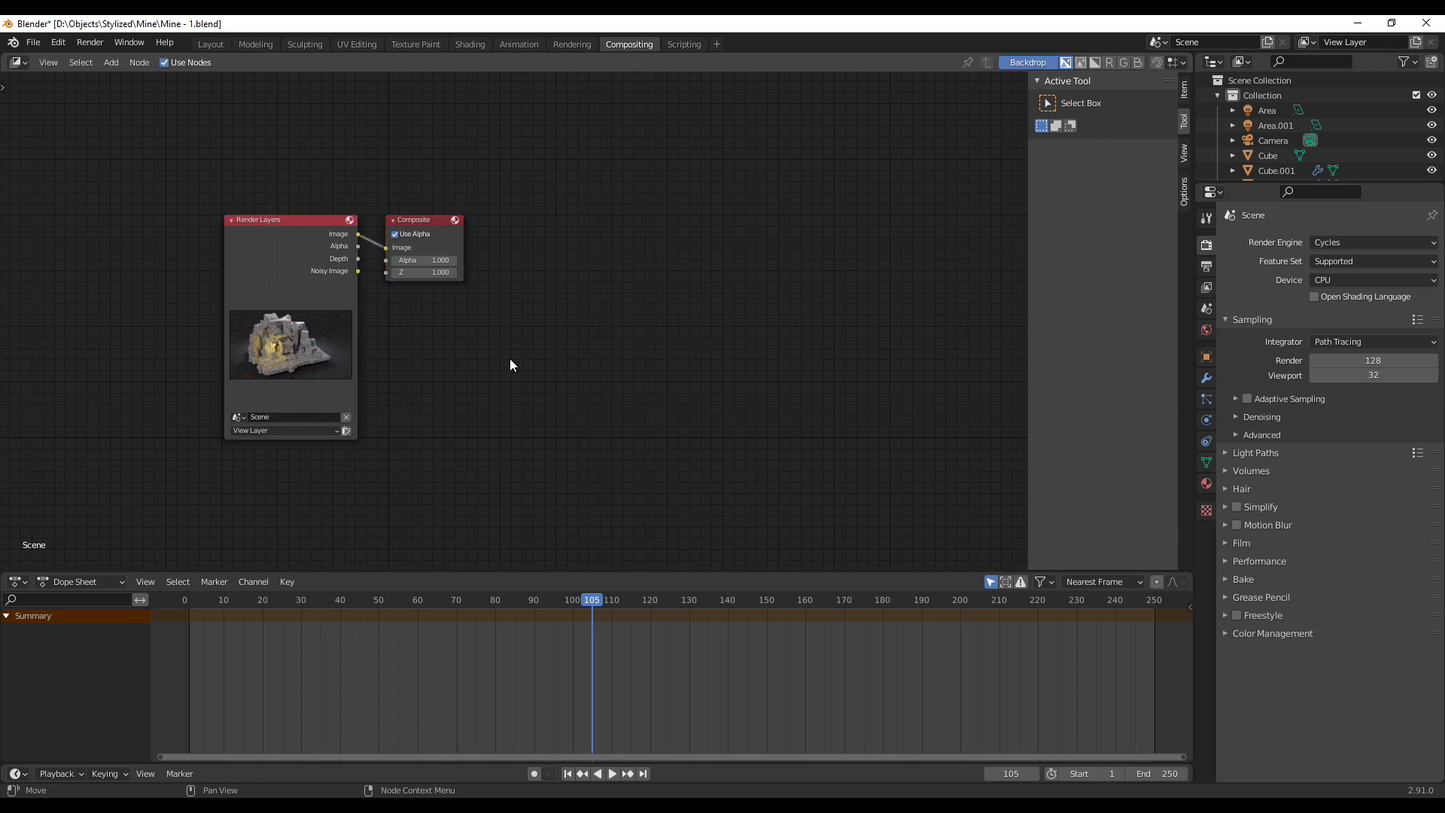
{"action": "left_click_drag", "start_coordinate": [407, 217], "coordinate": [685, 203]}
{"action": "scroll", "coordinate": [674, 322], "scroll_direction": "up", "scroll_amount": 3}
{"action": "middle_click_drag", "start_coordinate": [675, 322], "coordinate": [706, 335]}
{"action": "left_click_drag", "start_coordinate": [646, 570], "coordinate": [646, 655]}
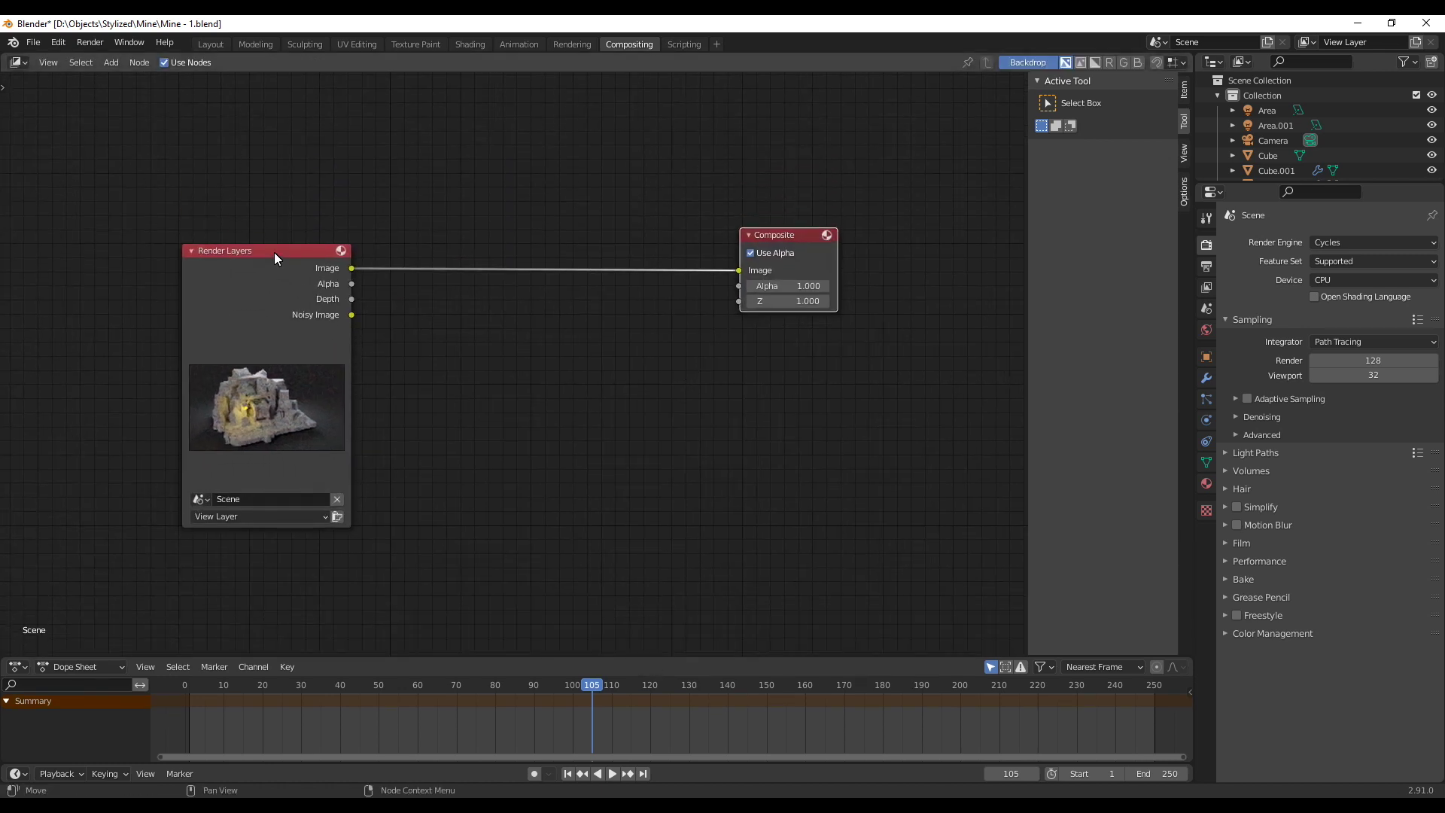
{"action": "left_click_drag", "start_coordinate": [286, 253], "coordinate": [259, 255]}
{"action": "left_click", "coordinate": [651, 365]}
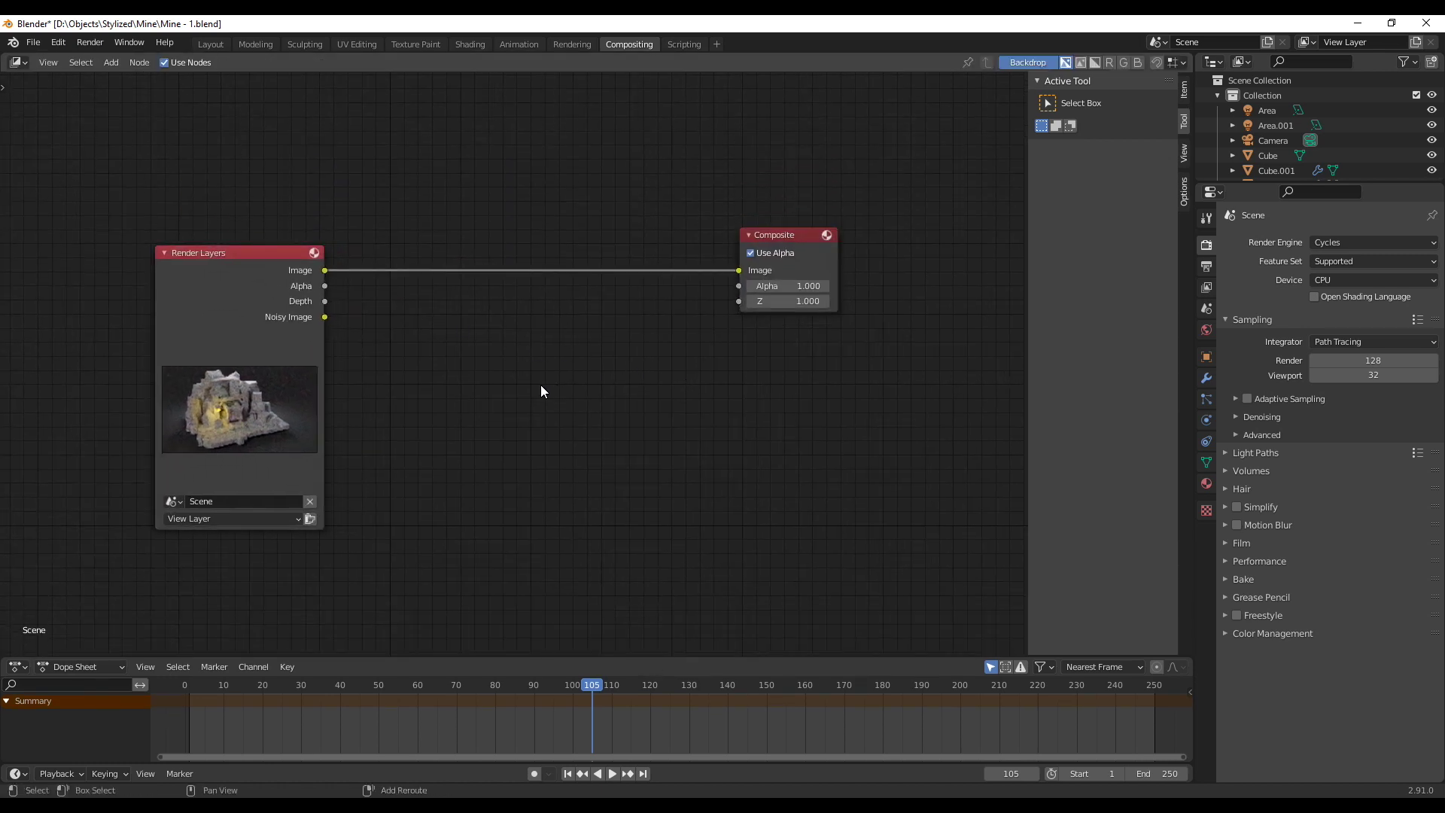
Add a Viewer node below the Composite node and link the Render Layers image output to its image input
{"action": "key", "text": "shift+a"}
{"action": "mouse_move", "coordinate": [541, 385]}
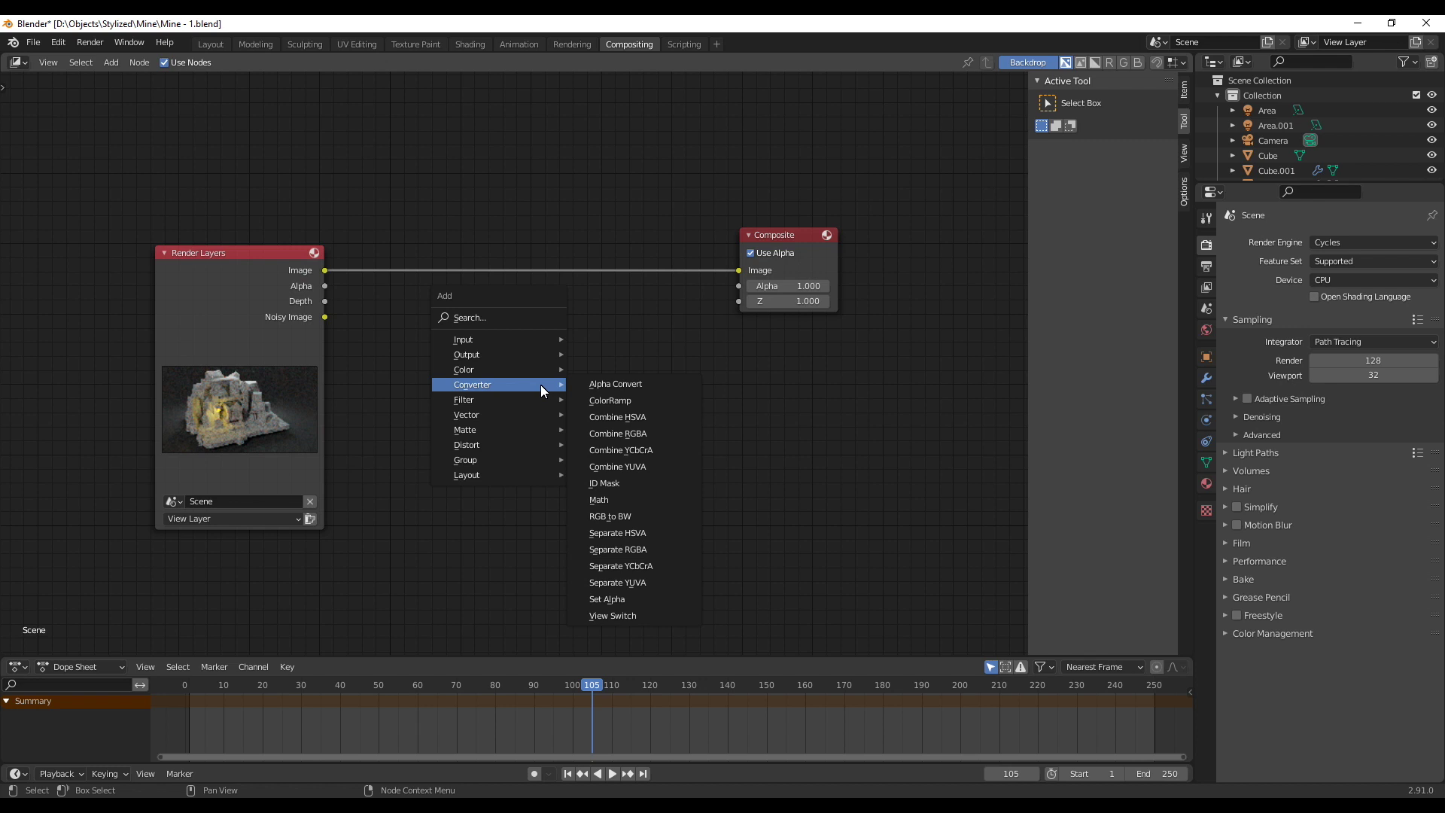
{"action": "mouse_move", "coordinate": [517, 355]}
{"action": "left_click", "coordinate": [646, 420]}
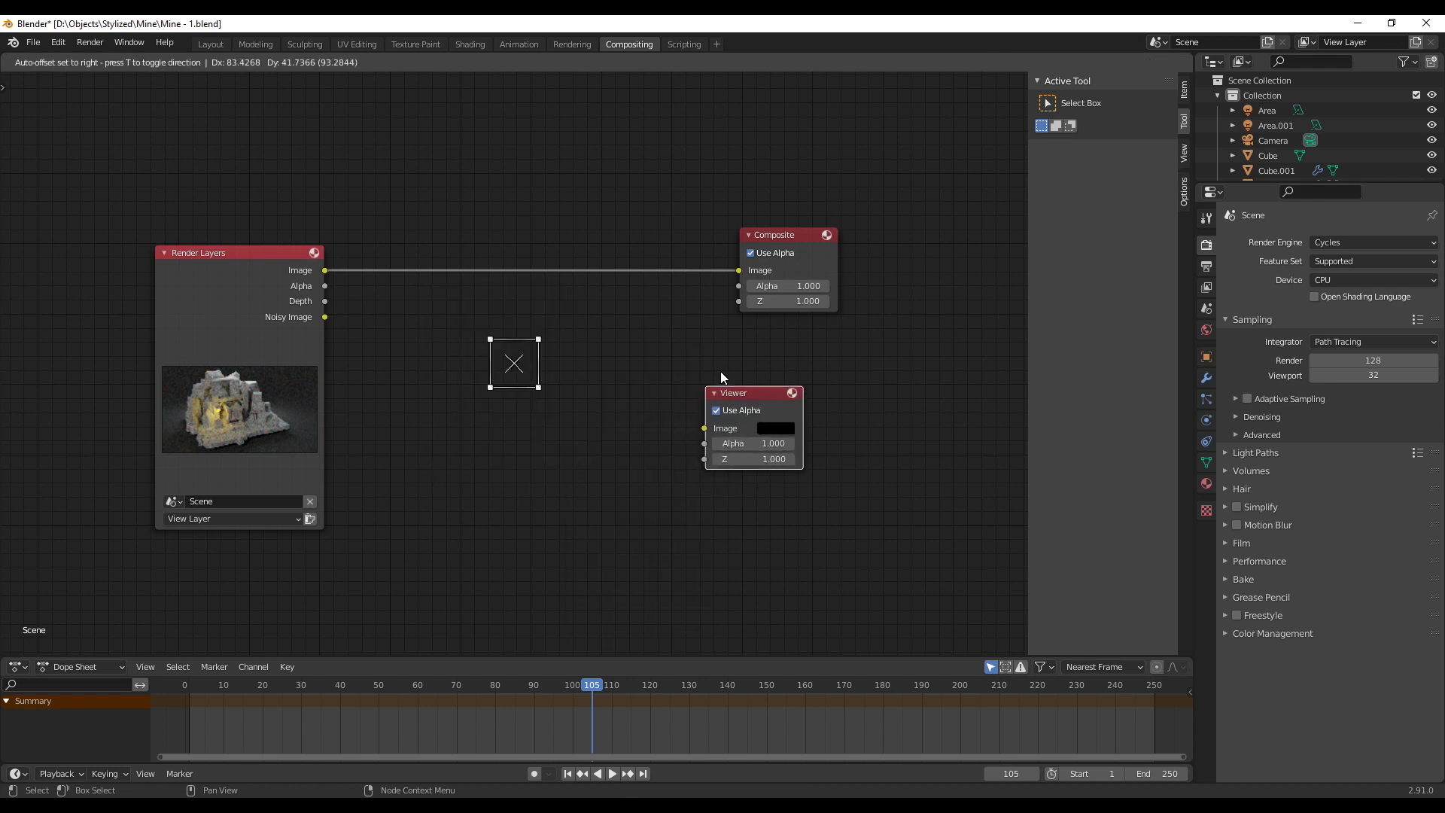
{"action": "left_click", "coordinate": [744, 340]}
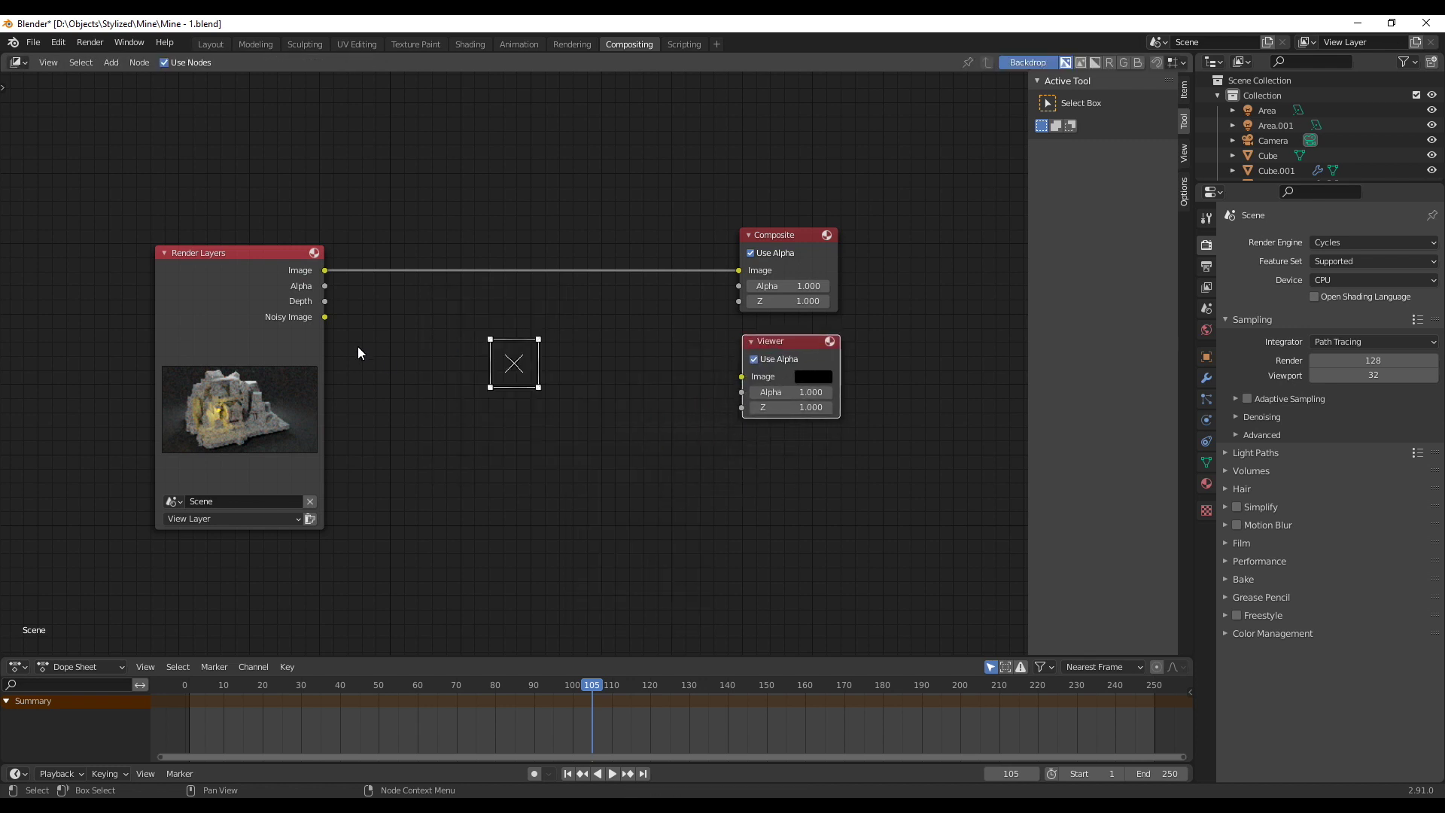
{"action": "left_click_drag", "start_coordinate": [327, 269], "coordinate": [742, 376]}
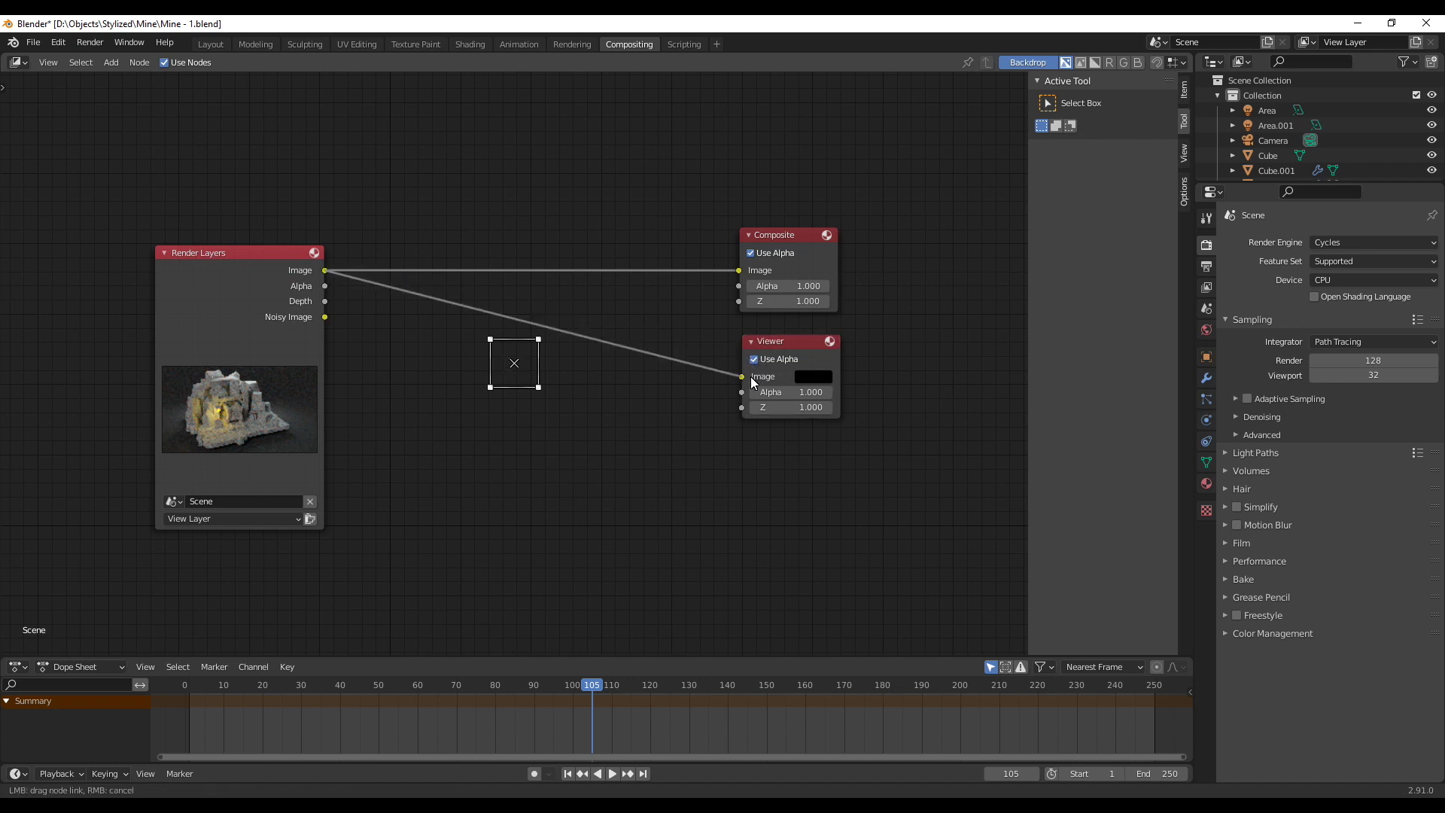
Move the Render Layers, Composite and Viewer nodes outward so they clear the backdrop image
{"action": "left_click_drag", "start_coordinate": [265, 270], "coordinate": [67, 249]}
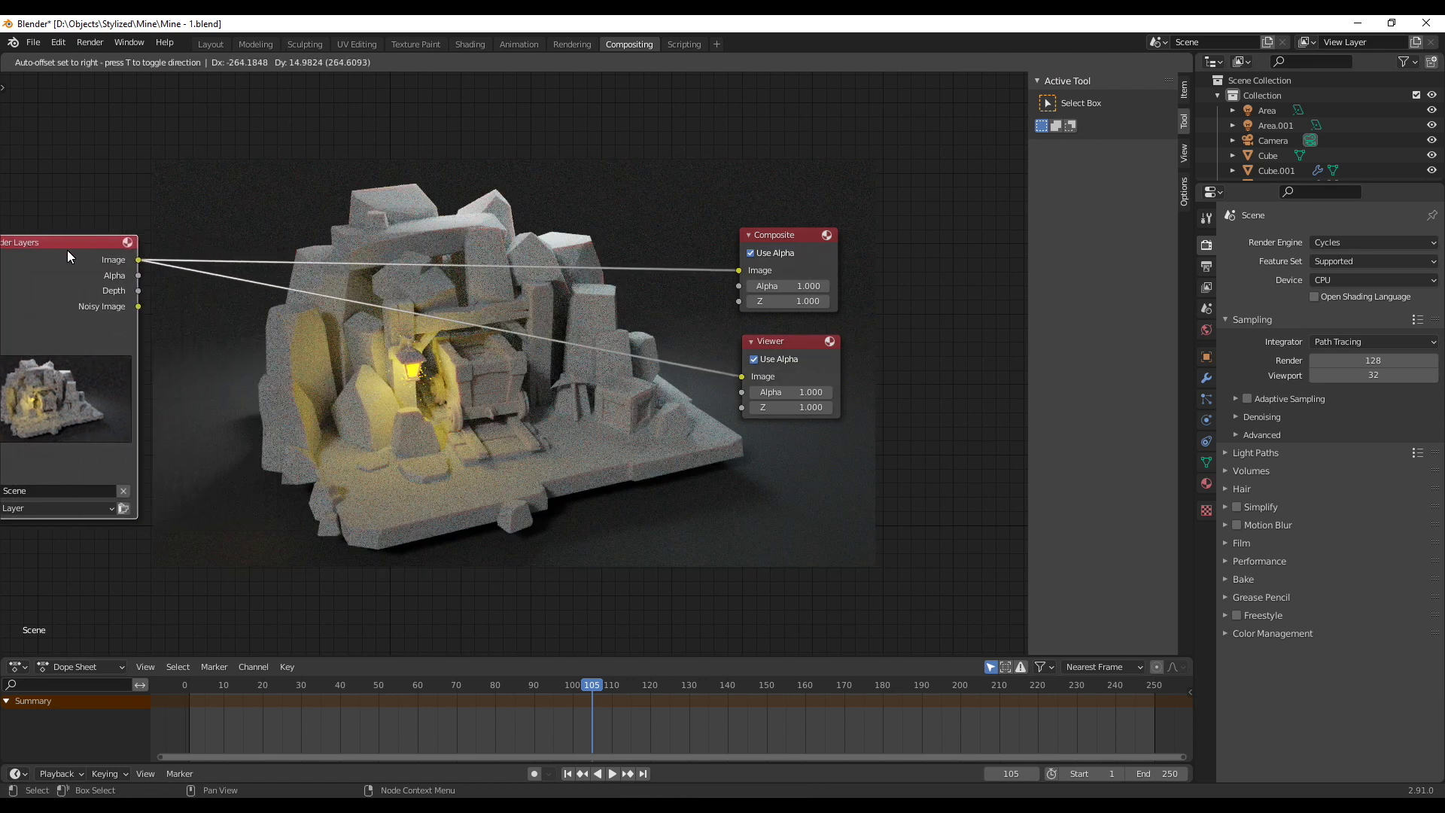
{"action": "left_click_drag", "start_coordinate": [769, 234], "coordinate": [913, 191]}
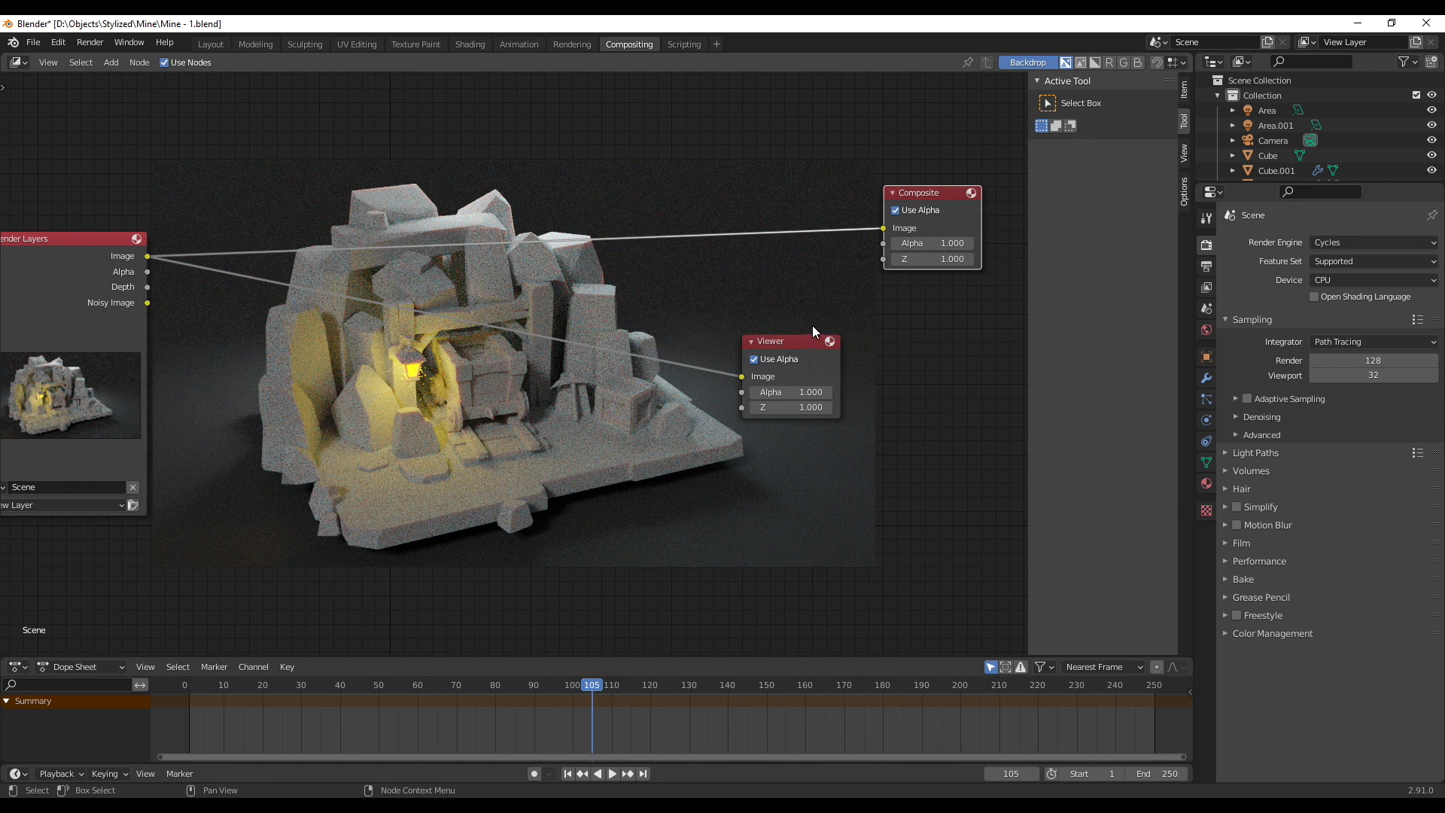
{"action": "left_click_drag", "start_coordinate": [782, 342], "coordinate": [939, 295]}
Insert a Glare node between Render Layers and Composite, and feed the Viewer from the Glare image output instead of Render Layers
{"action": "key", "text": "shift+a"}
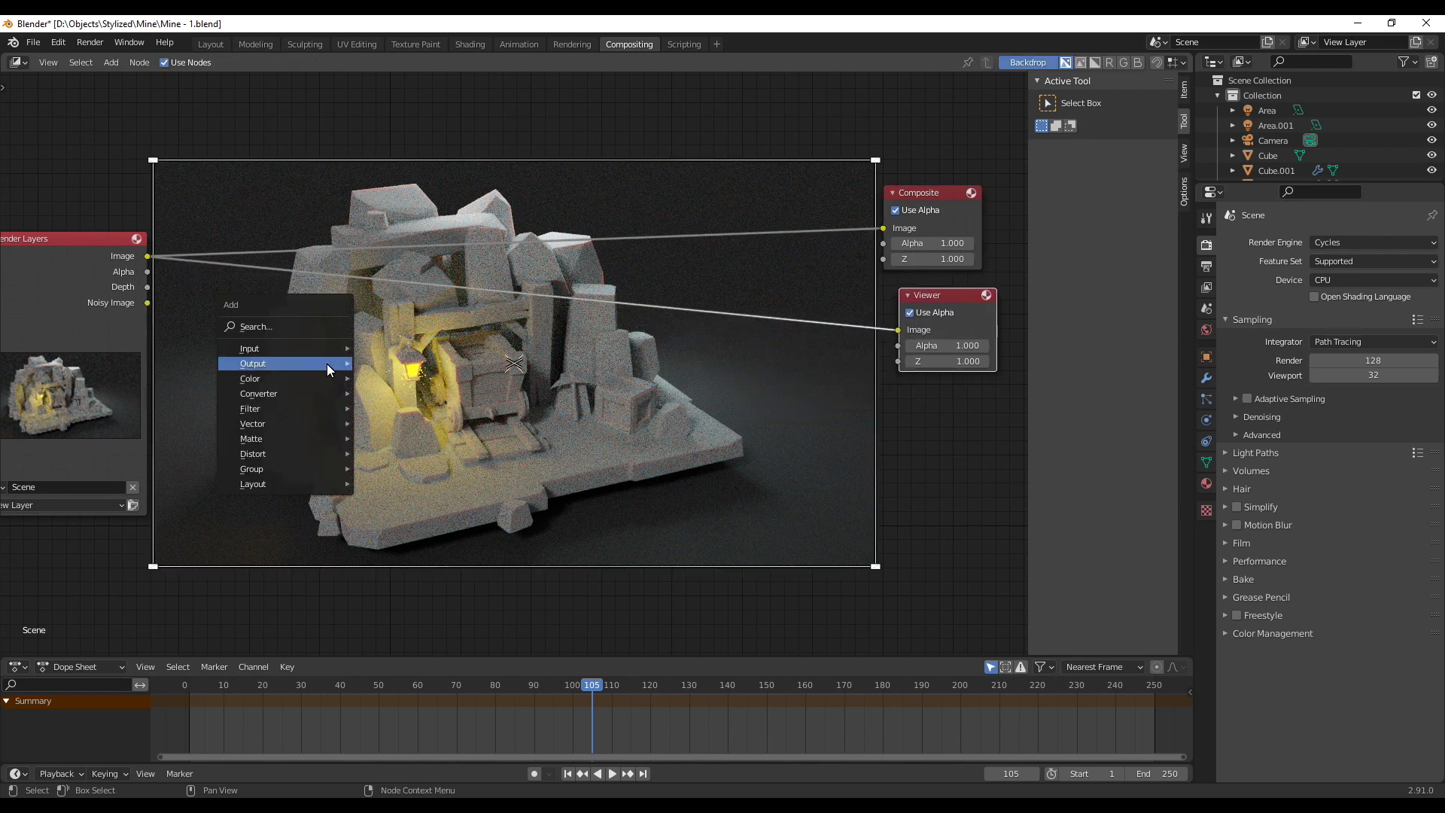
{"action": "mouse_move", "coordinate": [256, 392]}
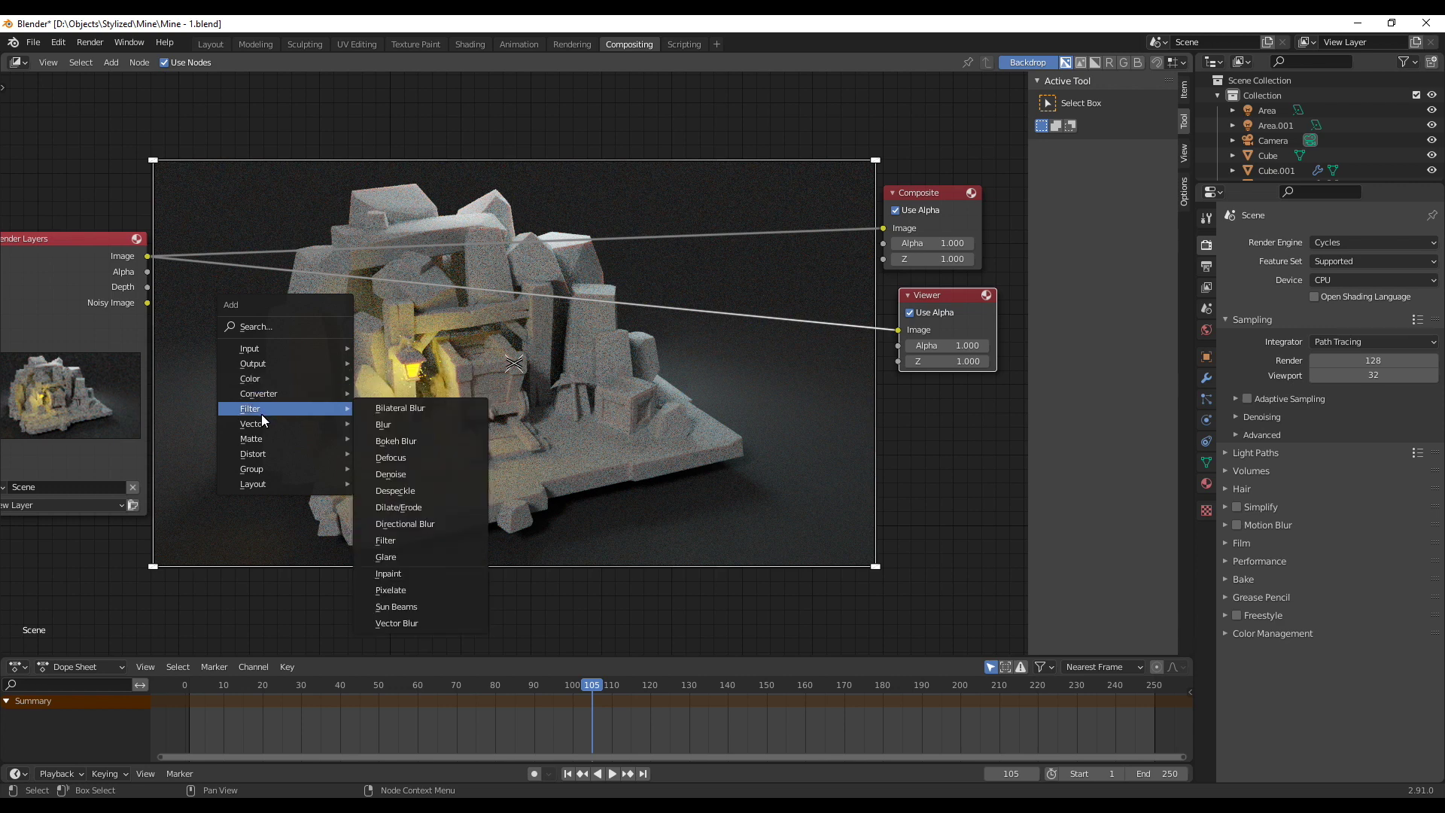
{"action": "left_click", "coordinate": [396, 557]}
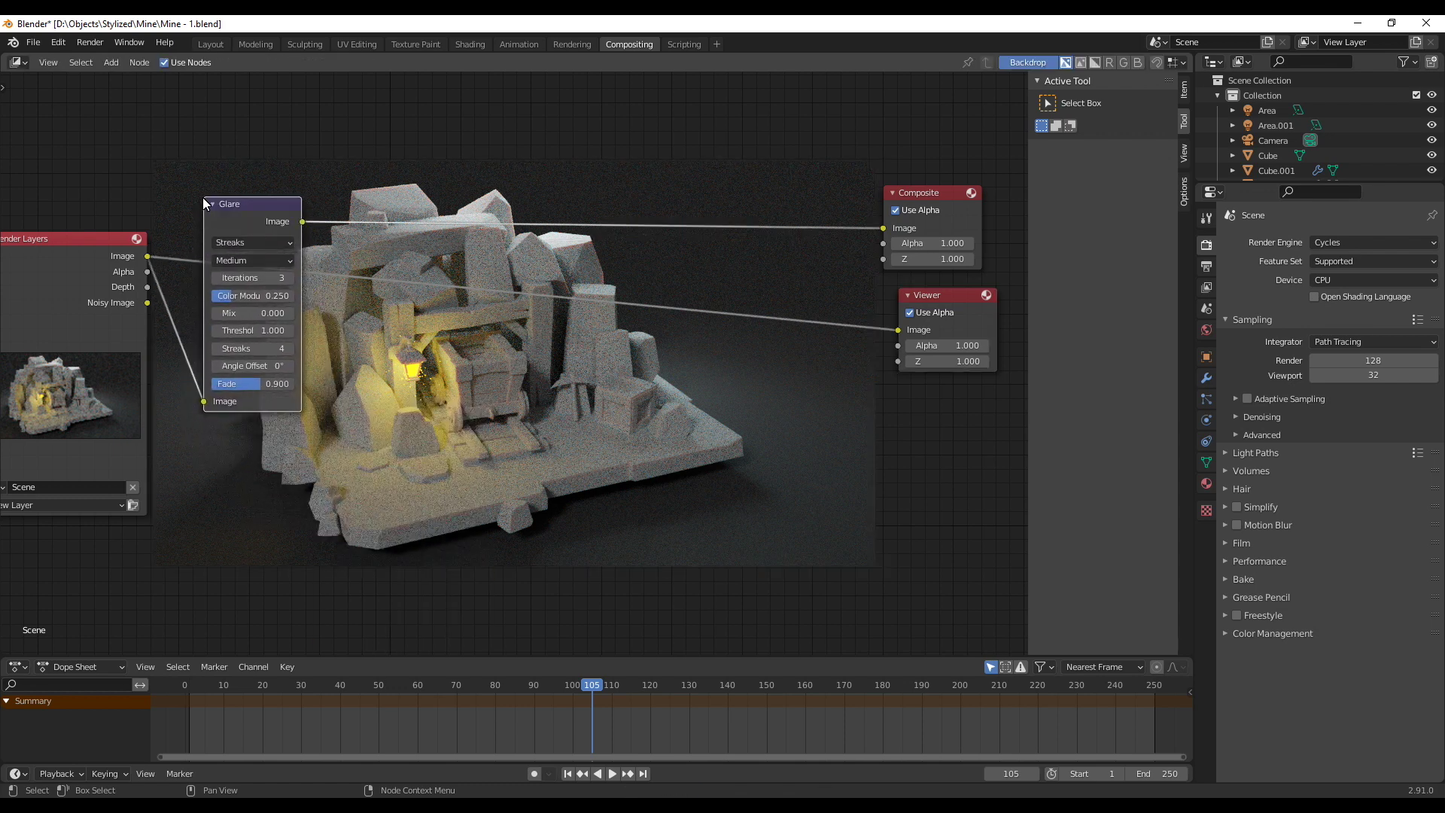
{"action": "left_click", "coordinate": [262, 134]}
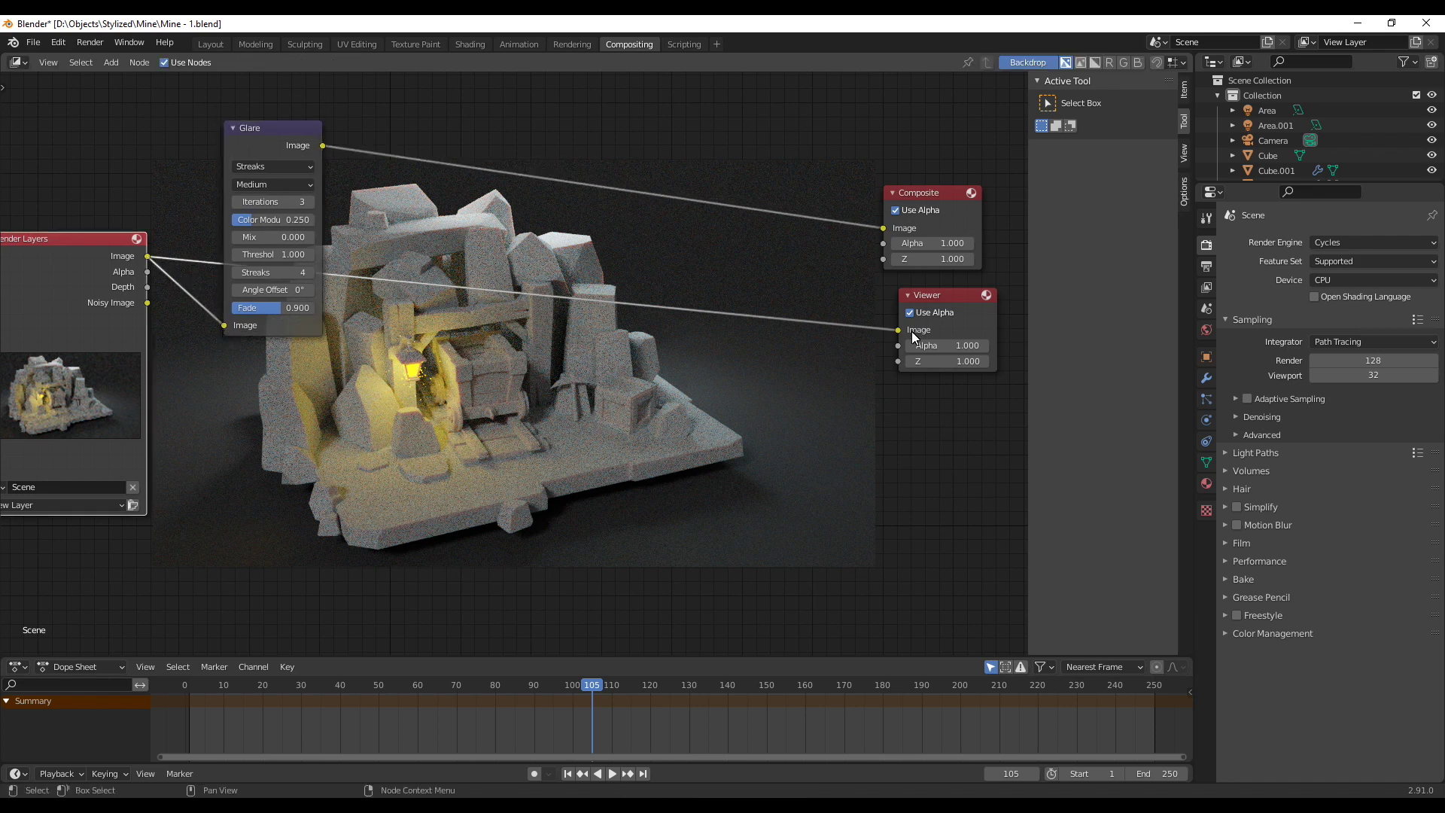
{"action": "left_click_drag", "start_coordinate": [897, 331], "coordinate": [428, 201]}
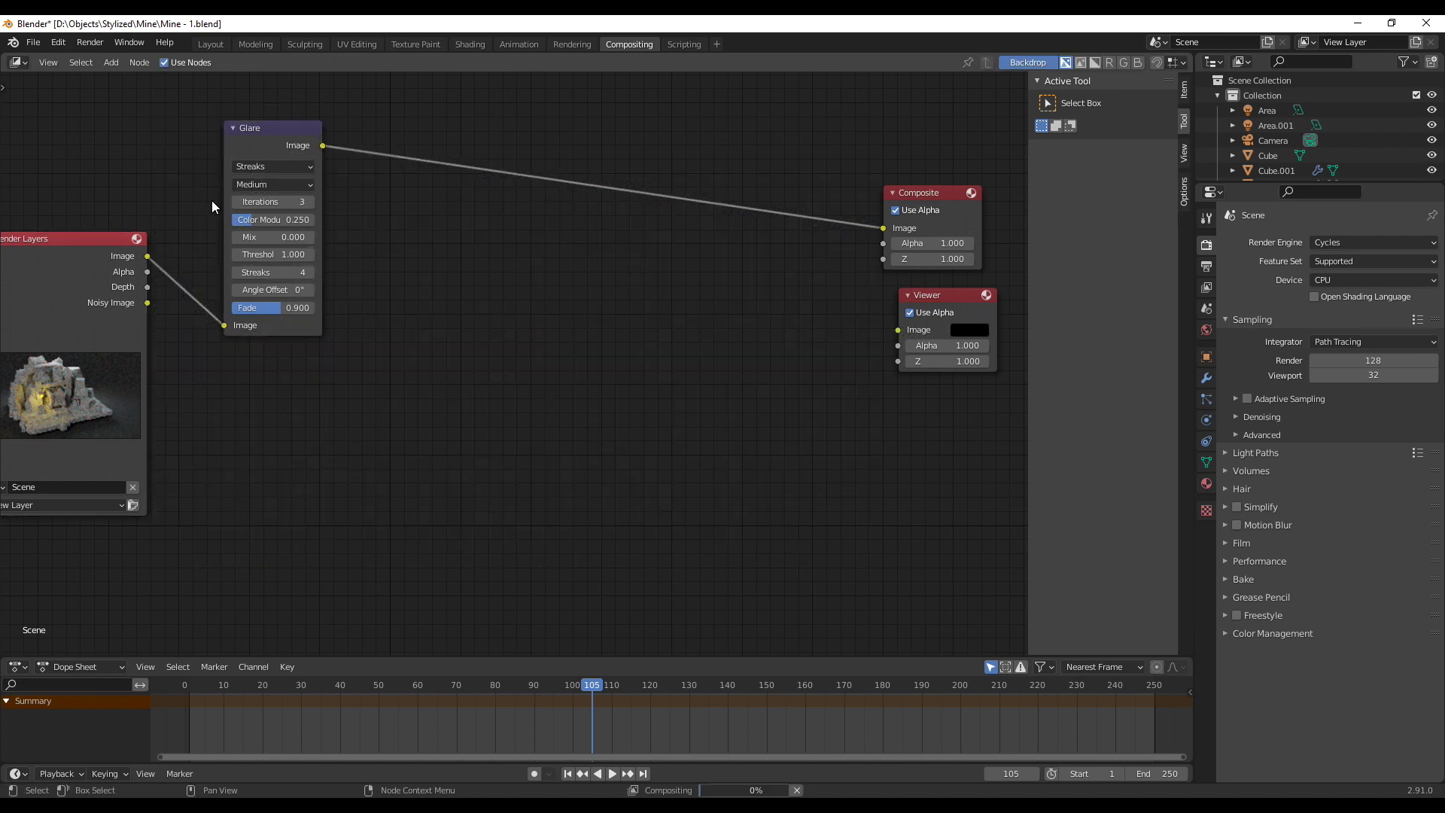
{"action": "left_click_drag", "start_coordinate": [323, 146], "coordinate": [898, 330]}
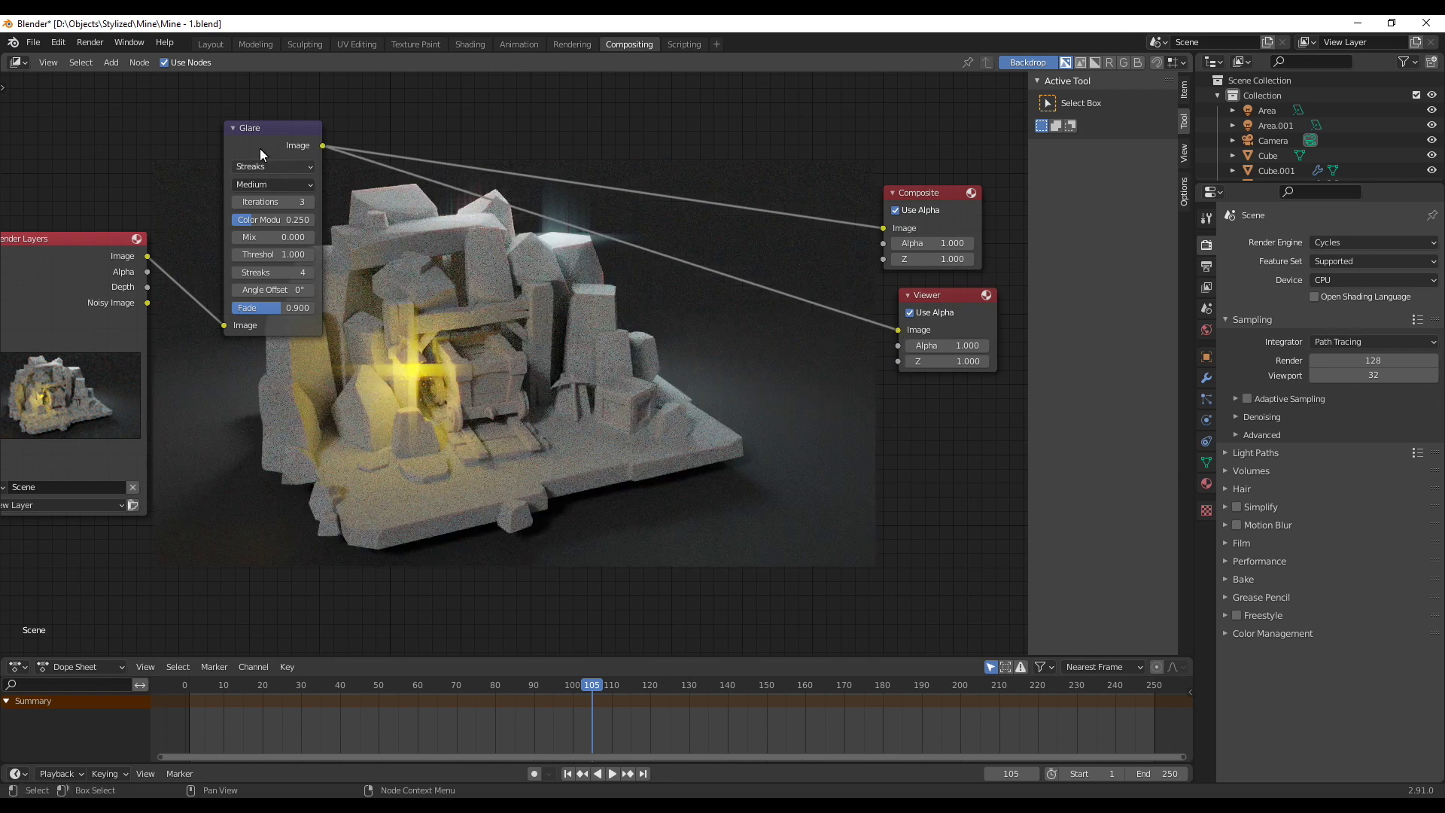
Move the Glare node up off the backdrop image and compare its Ghosts, Fog Glow and Simple Star types, settling on Fog Glow
{"action": "left_click_drag", "start_coordinate": [243, 124], "coordinate": [201, 106]}
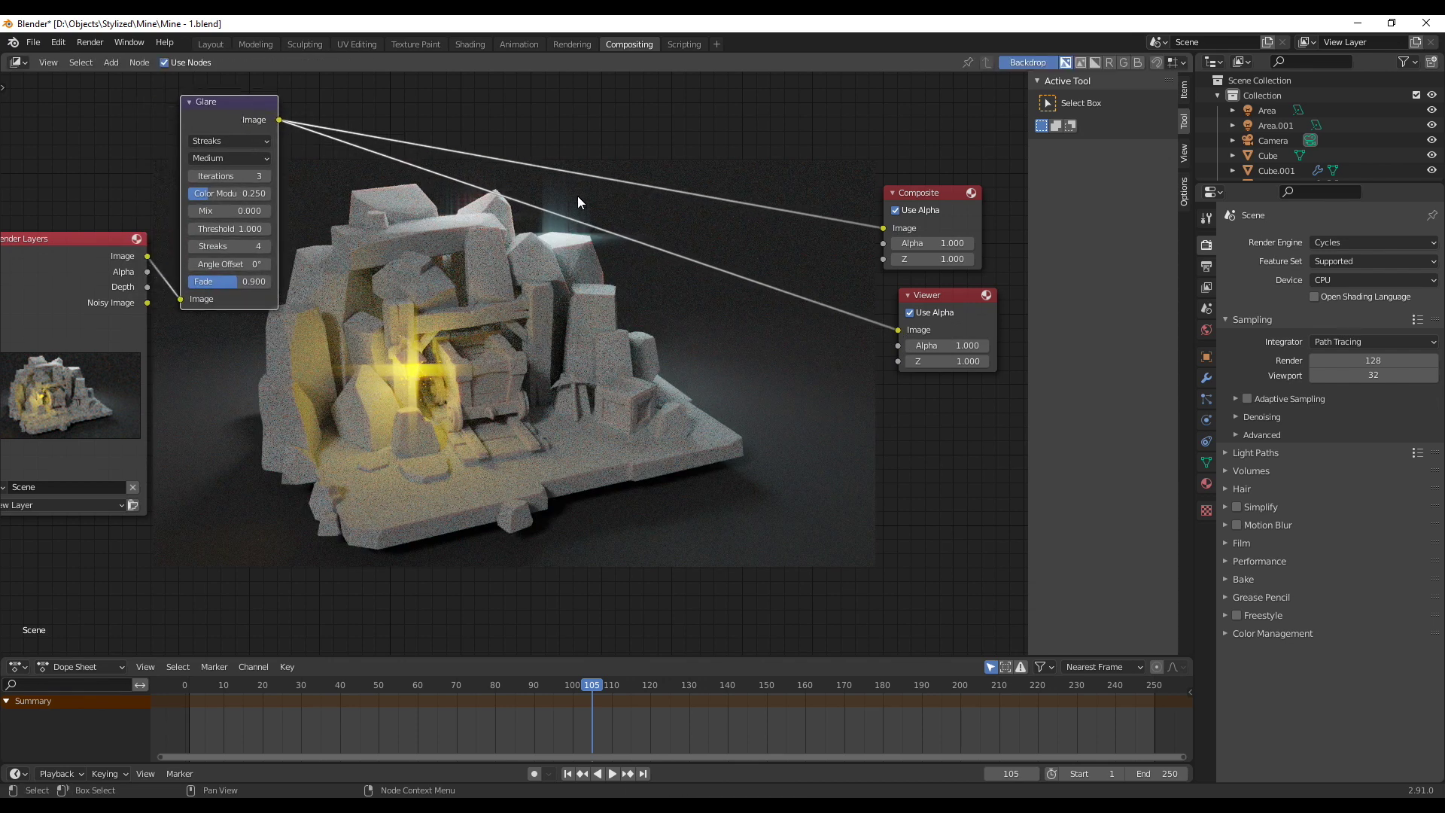
{"action": "middle_click_drag", "start_coordinate": [561, 340], "coordinate": [593, 325]}
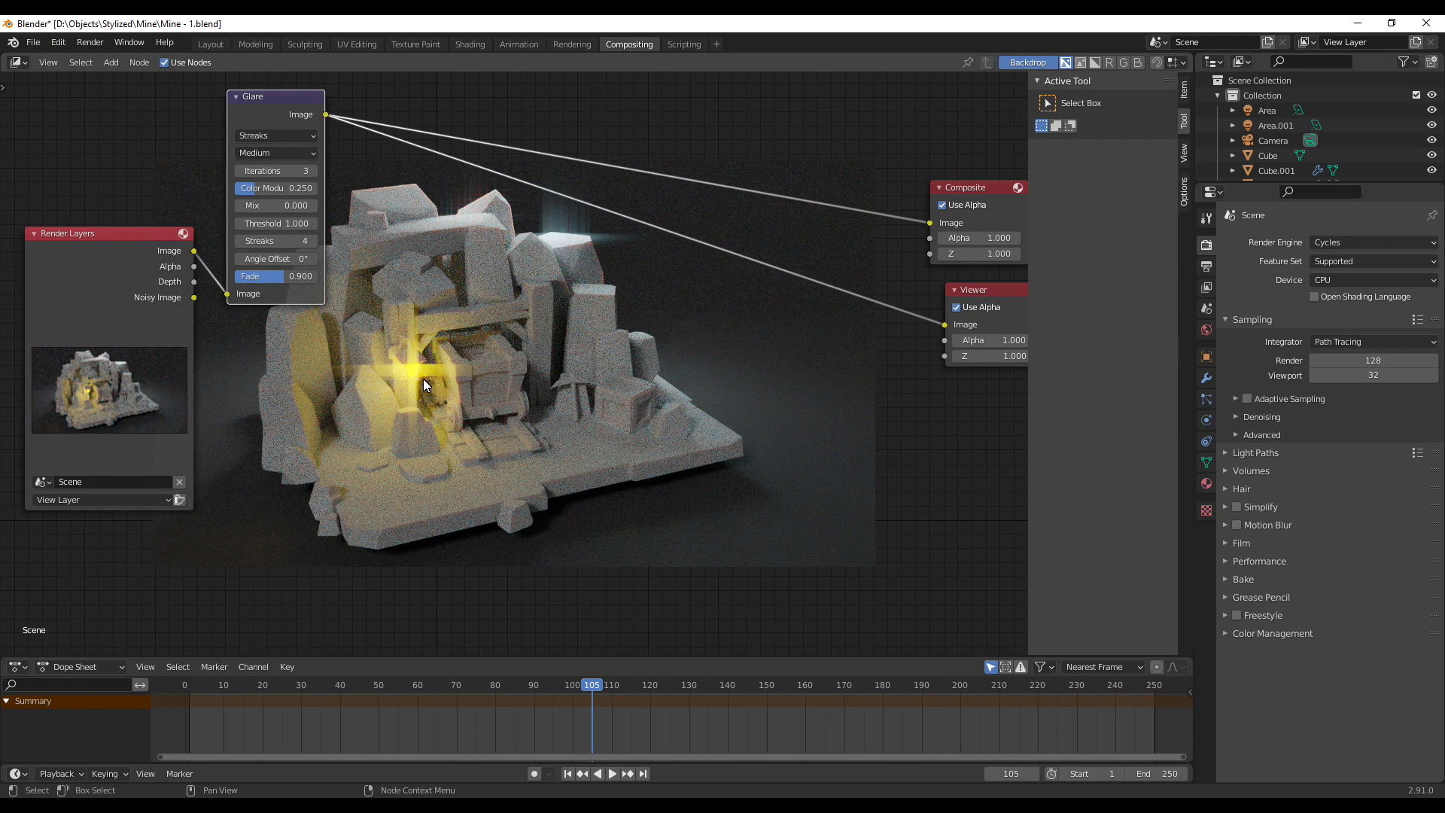
{"action": "left_click", "coordinate": [274, 135]}
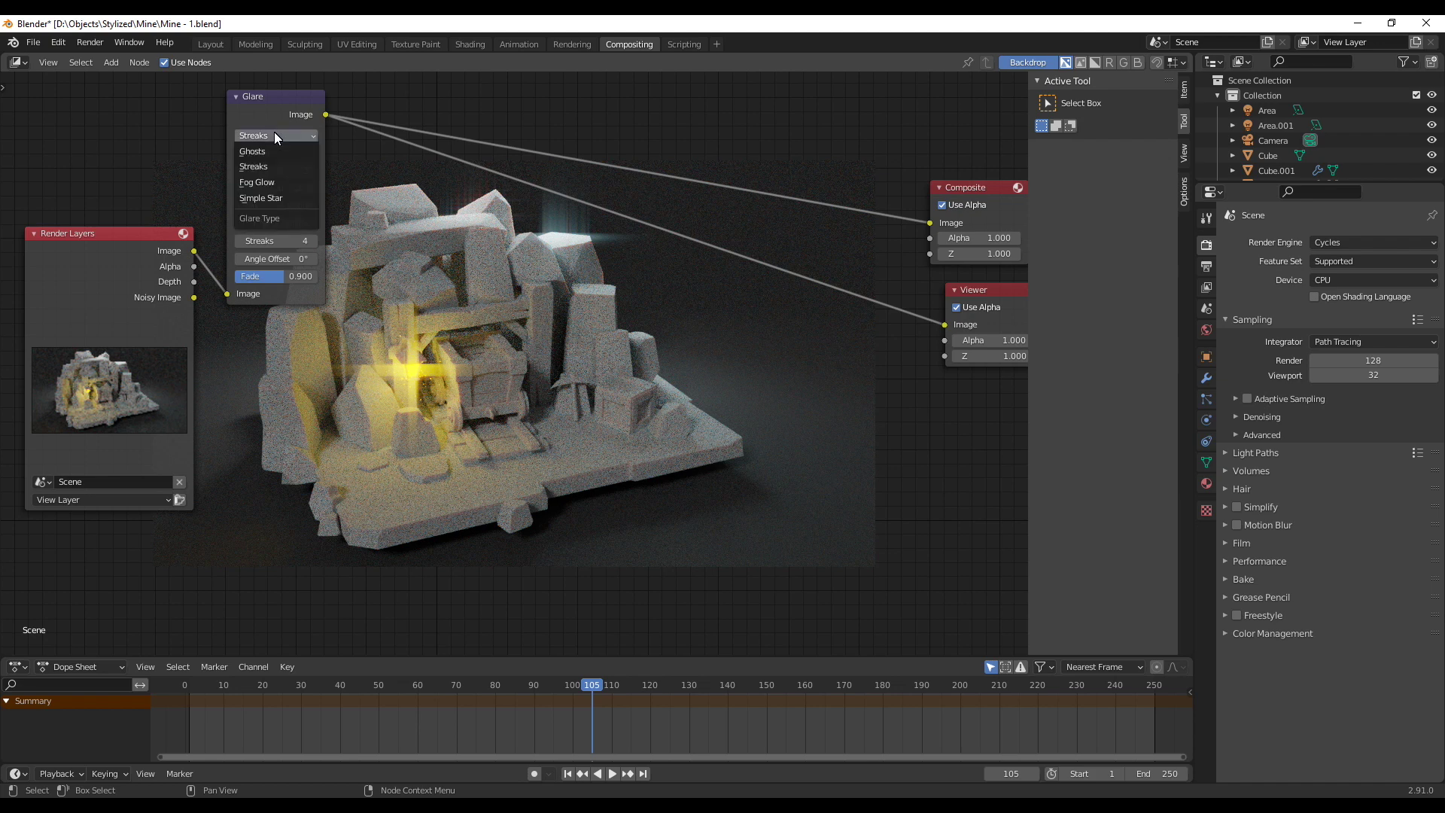
{"action": "left_click", "coordinate": [255, 165]}
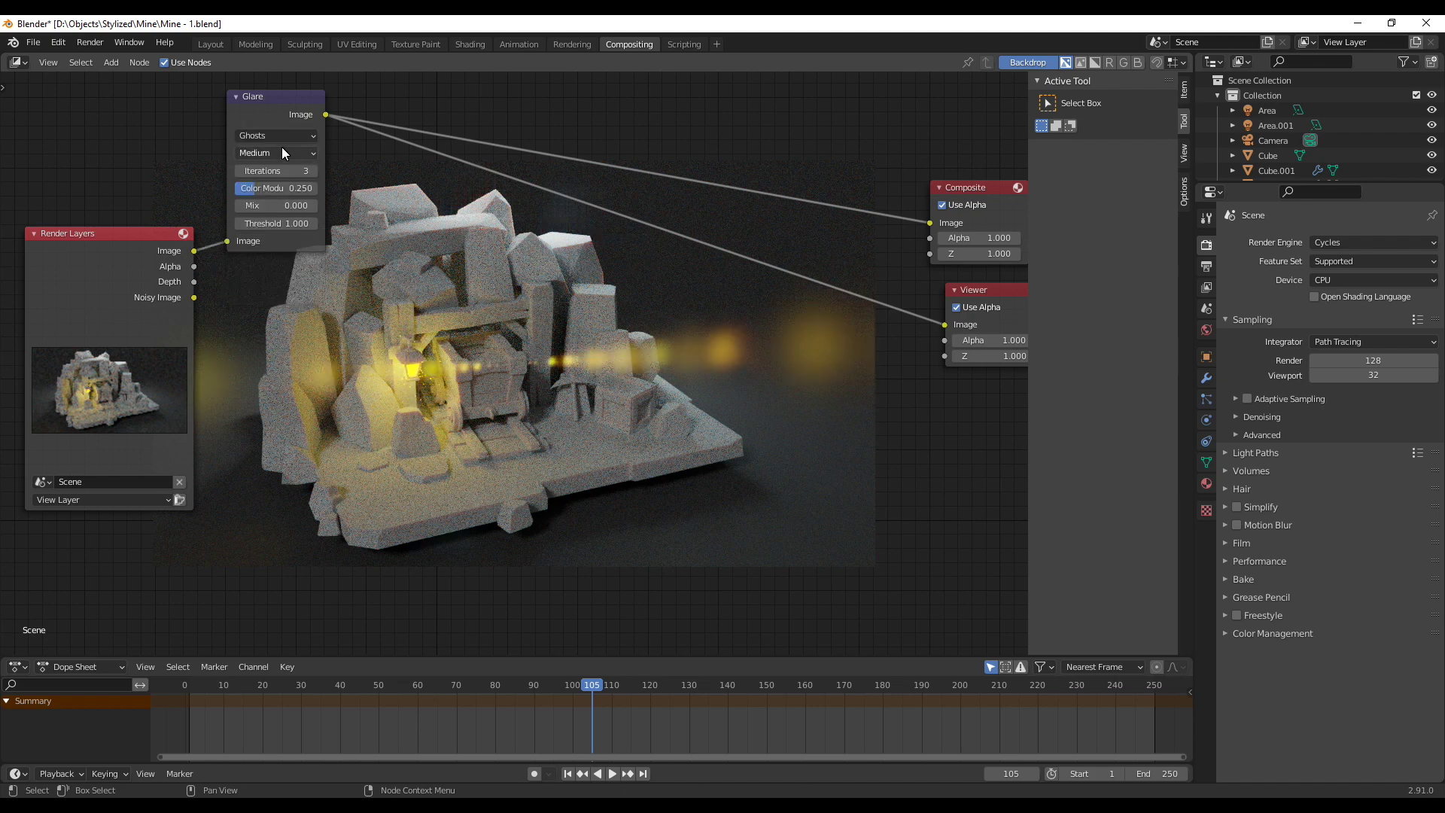
{"action": "left_click", "coordinate": [275, 135]}
{"action": "left_click", "coordinate": [268, 175]}
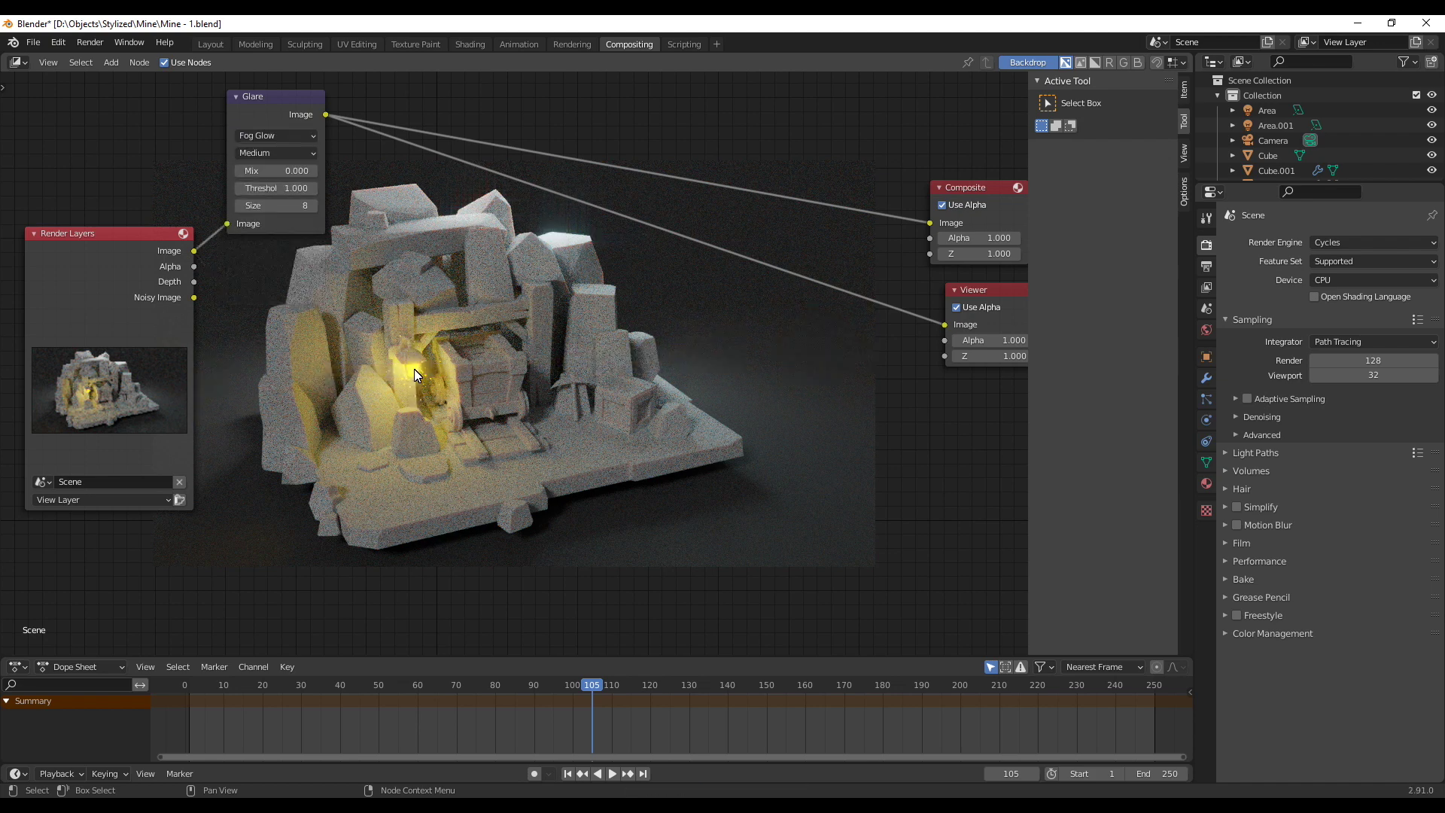
{"action": "left_click", "coordinate": [274, 135]}
{"action": "left_click", "coordinate": [280, 193]}
{"action": "left_click", "coordinate": [274, 134]}
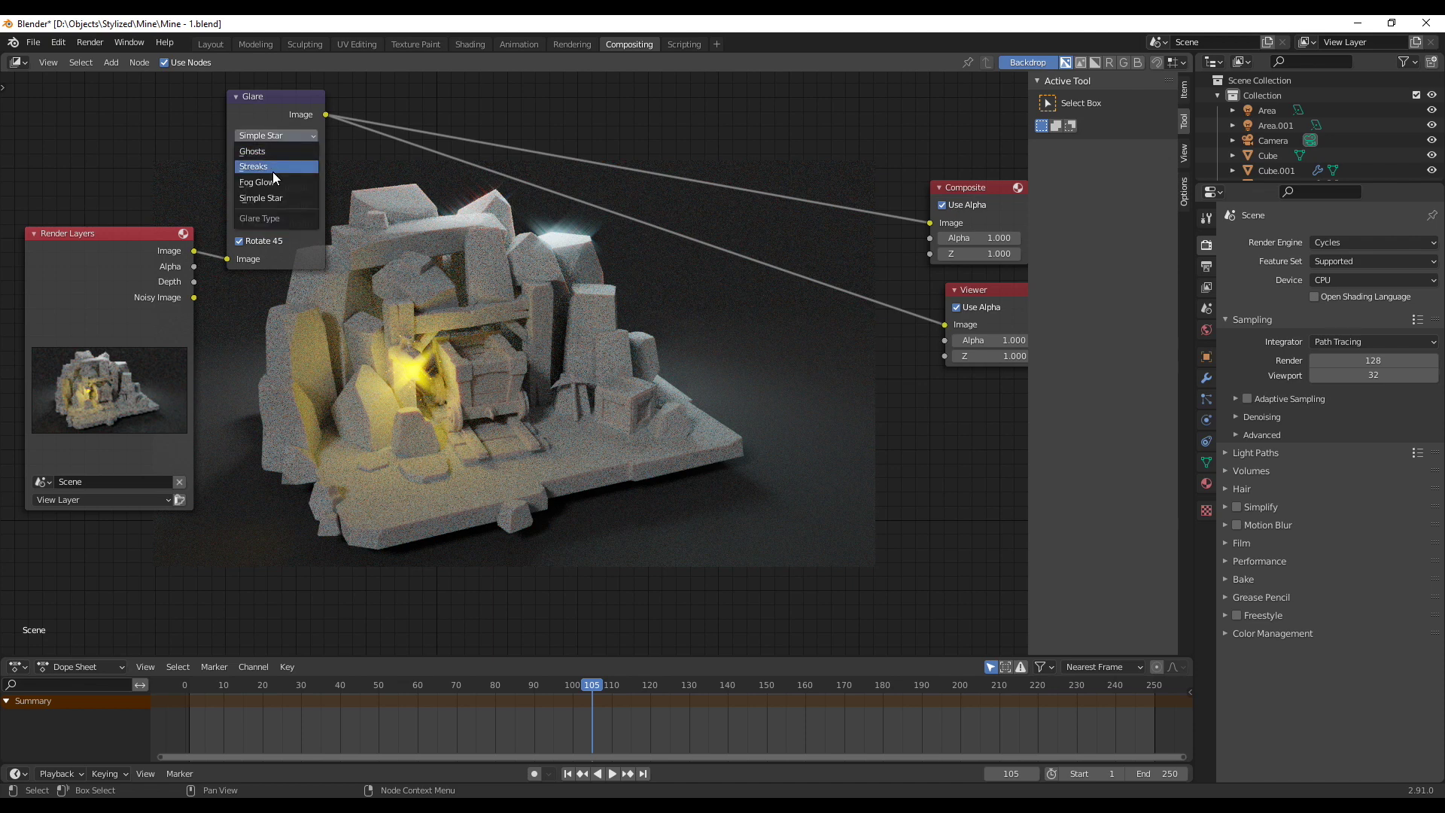
{"action": "left_click", "coordinate": [272, 172]}
Set the Glare node's quality to High and its mix to 0.15
{"action": "left_click", "coordinate": [280, 154]}
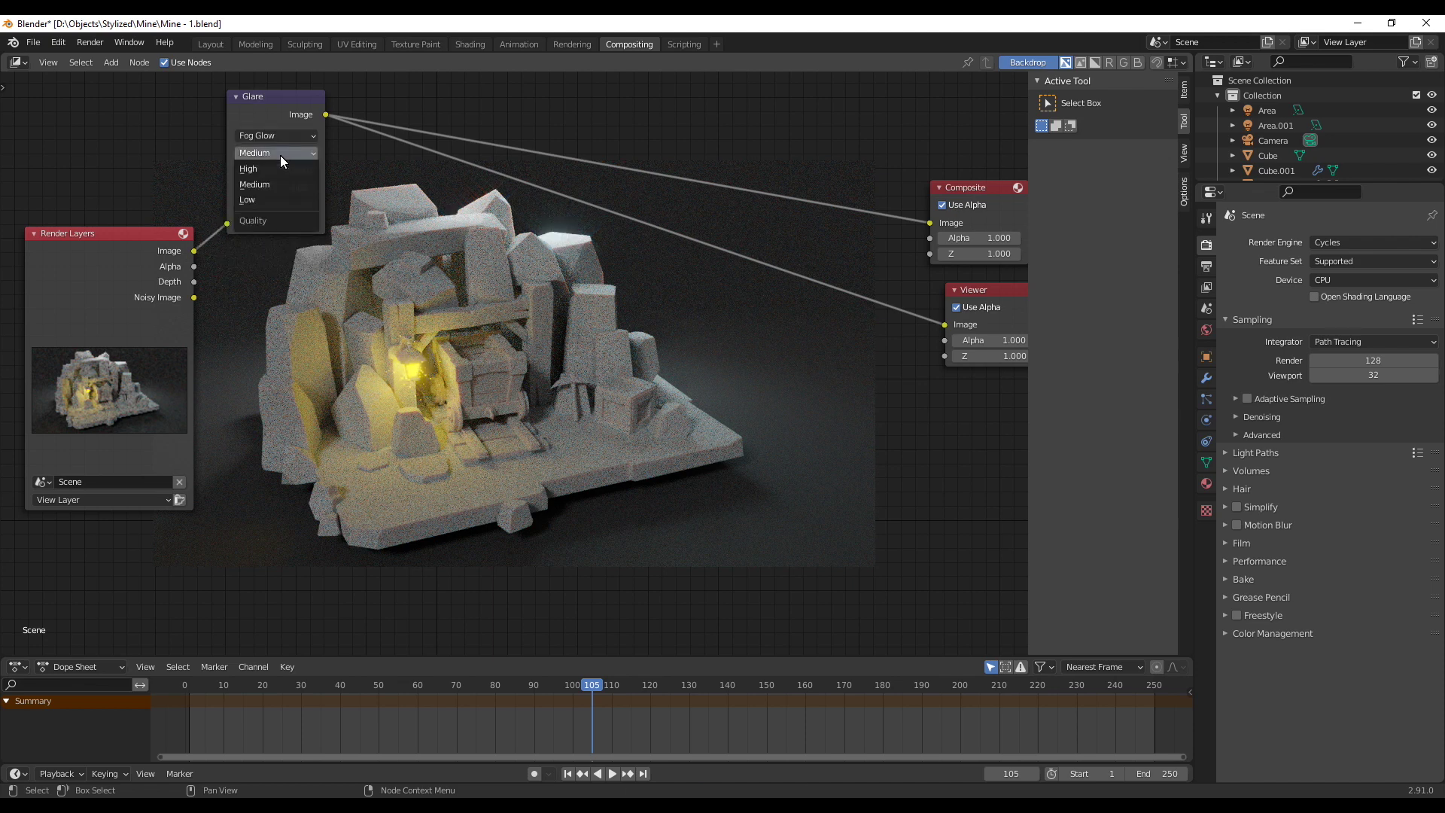
{"action": "left_click", "coordinate": [280, 155]}
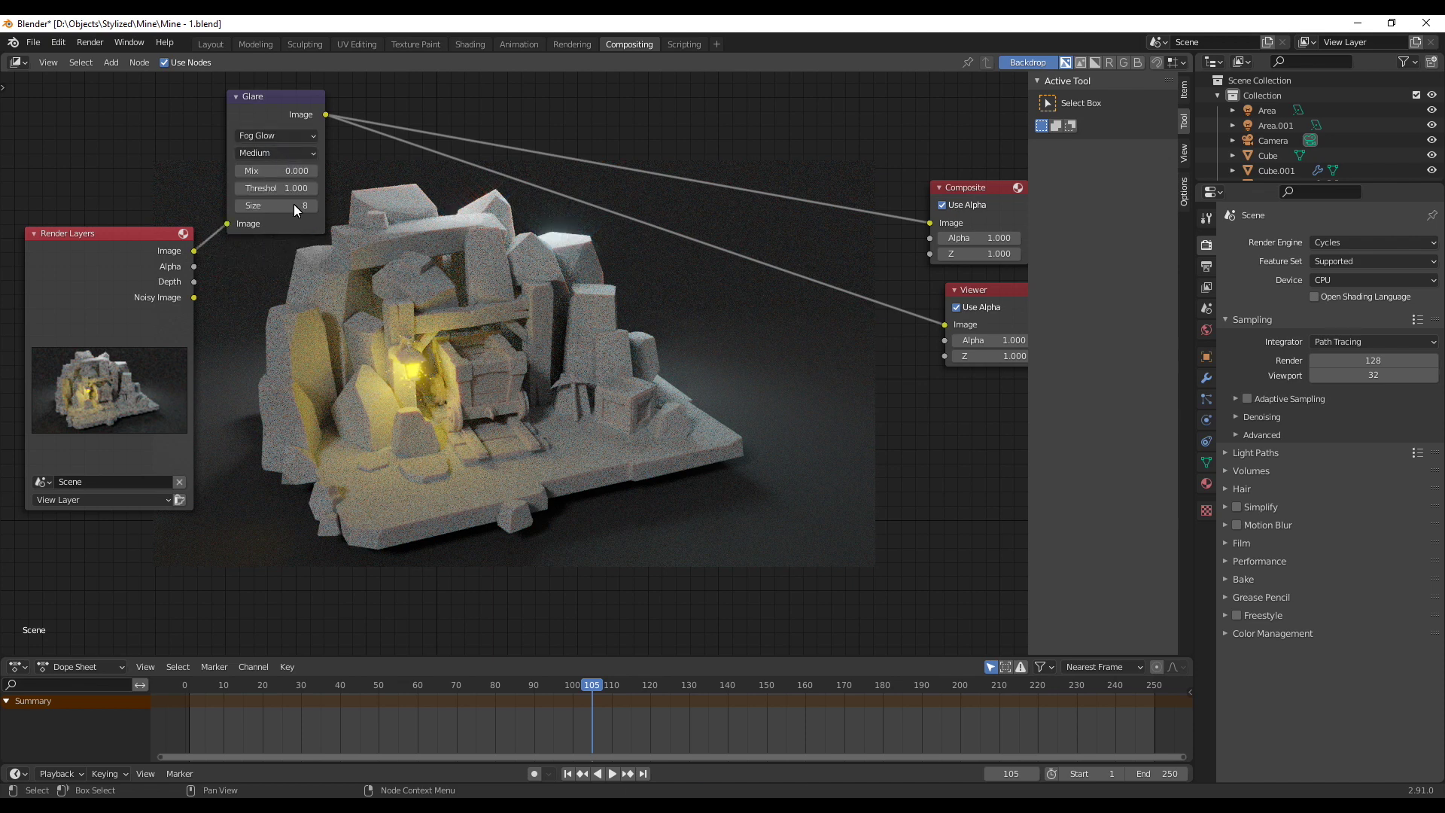
{"action": "left_click", "coordinate": [271, 155]}
{"action": "left_click", "coordinate": [277, 170]}
{"action": "left_click", "coordinate": [278, 170]}
{"action": "type", "text": "0.15"}
{"action": "key", "text": "Return"}
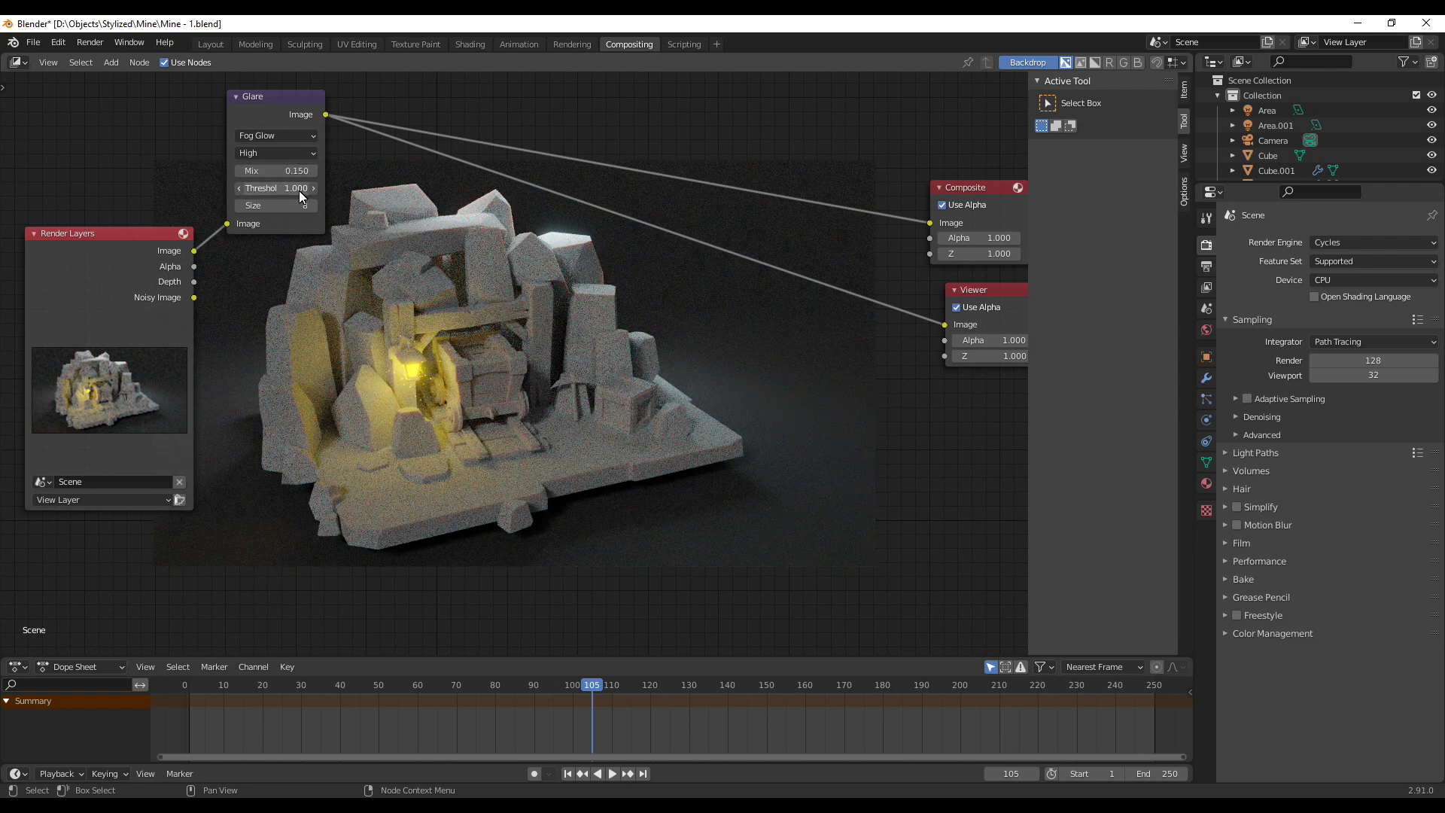
Set the Glare node's threshold to 0.85 and its size to 7
{"action": "left_click", "coordinate": [299, 191]}
{"action": "type", "text": "0.85"}
{"action": "key", "text": "Return"}
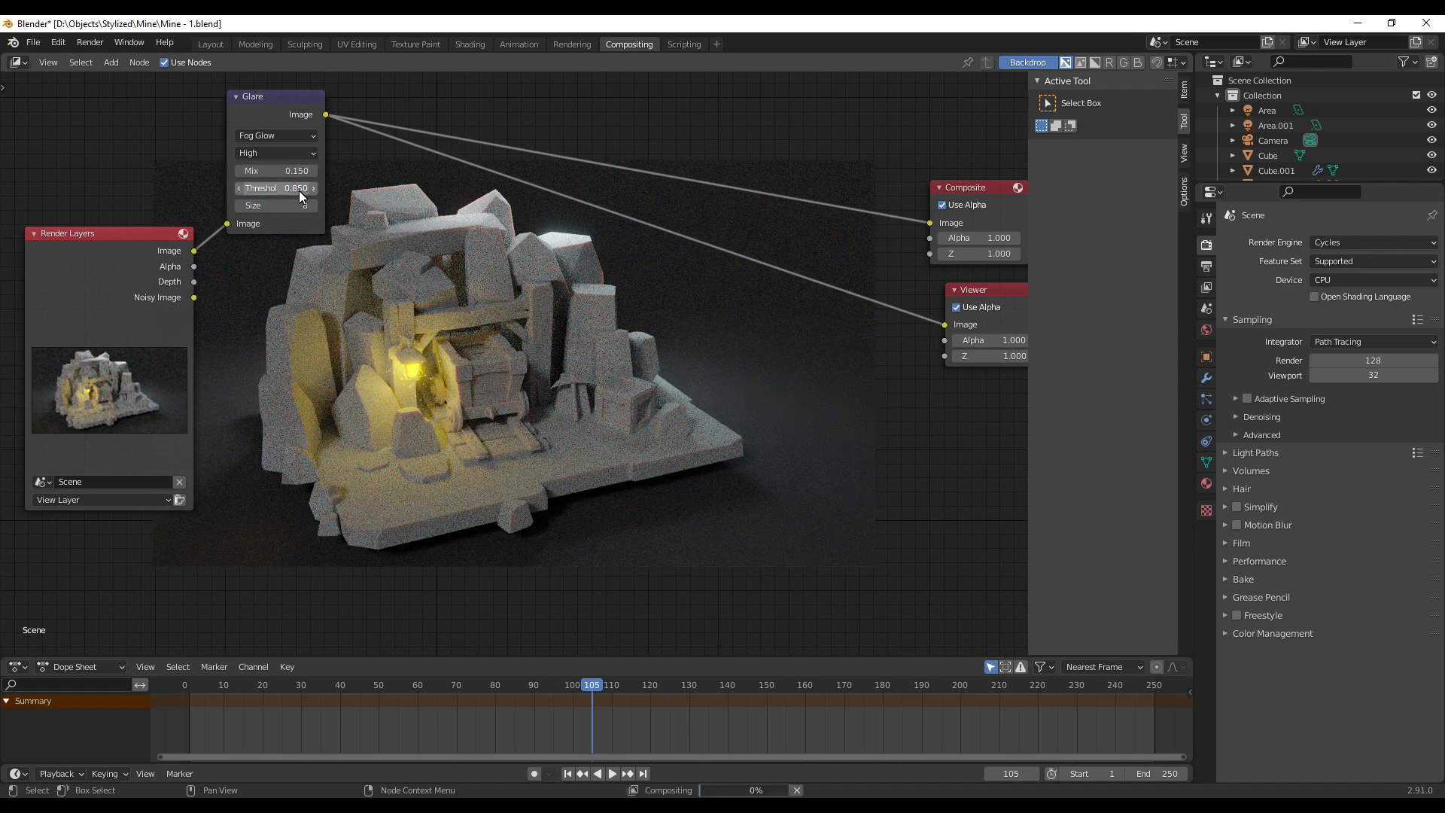
{"action": "left_click", "coordinate": [296, 205]}
{"action": "type", "text": "7"}
{"action": "key", "text": "Return"}
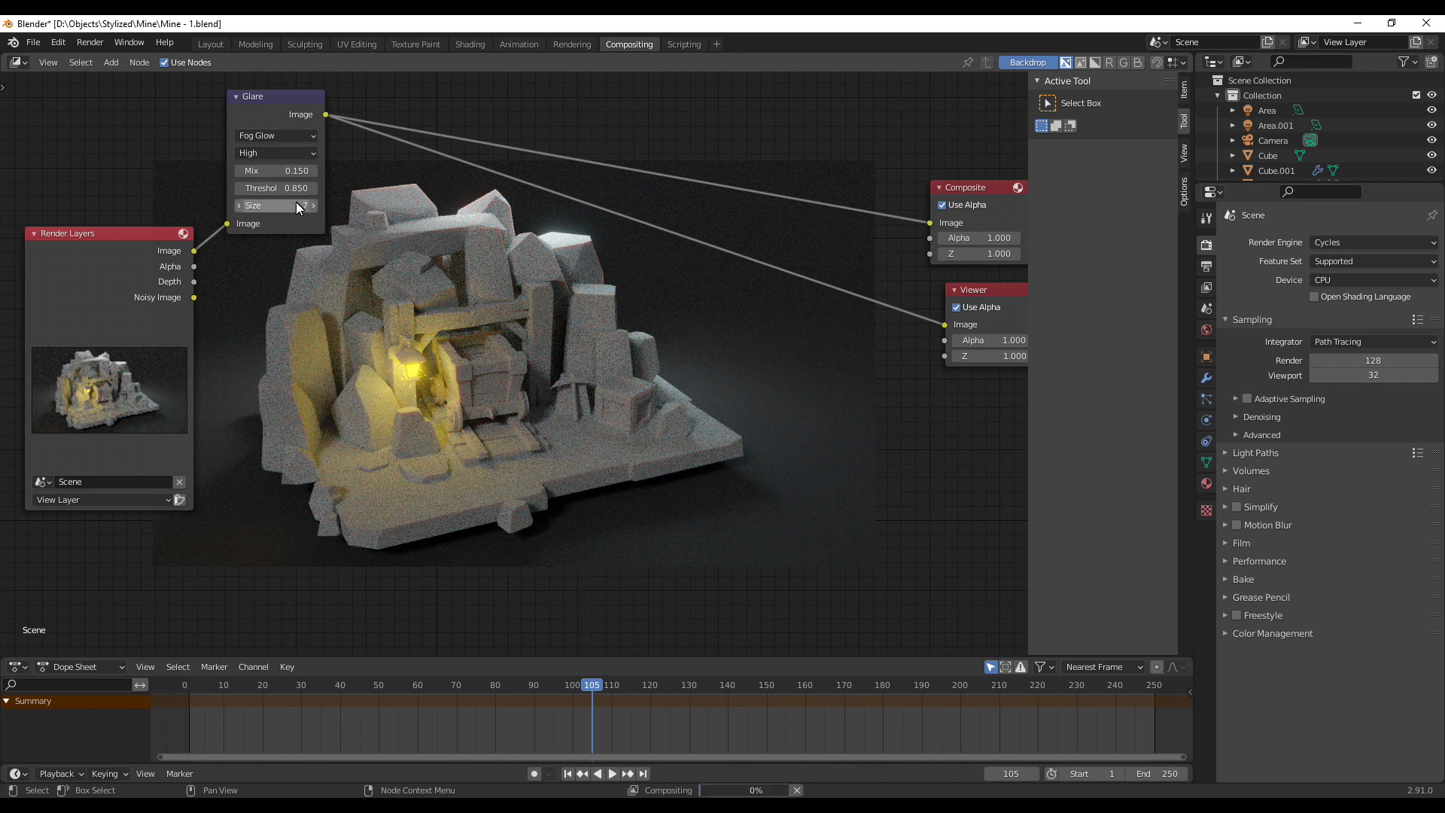
Hide the node editor's sidebar and spread the Glare, Composite and Viewer nodes outward around the backdrop image
{"action": "scroll", "coordinate": [423, 374], "scroll_direction": "up", "scroll_amount": 2}
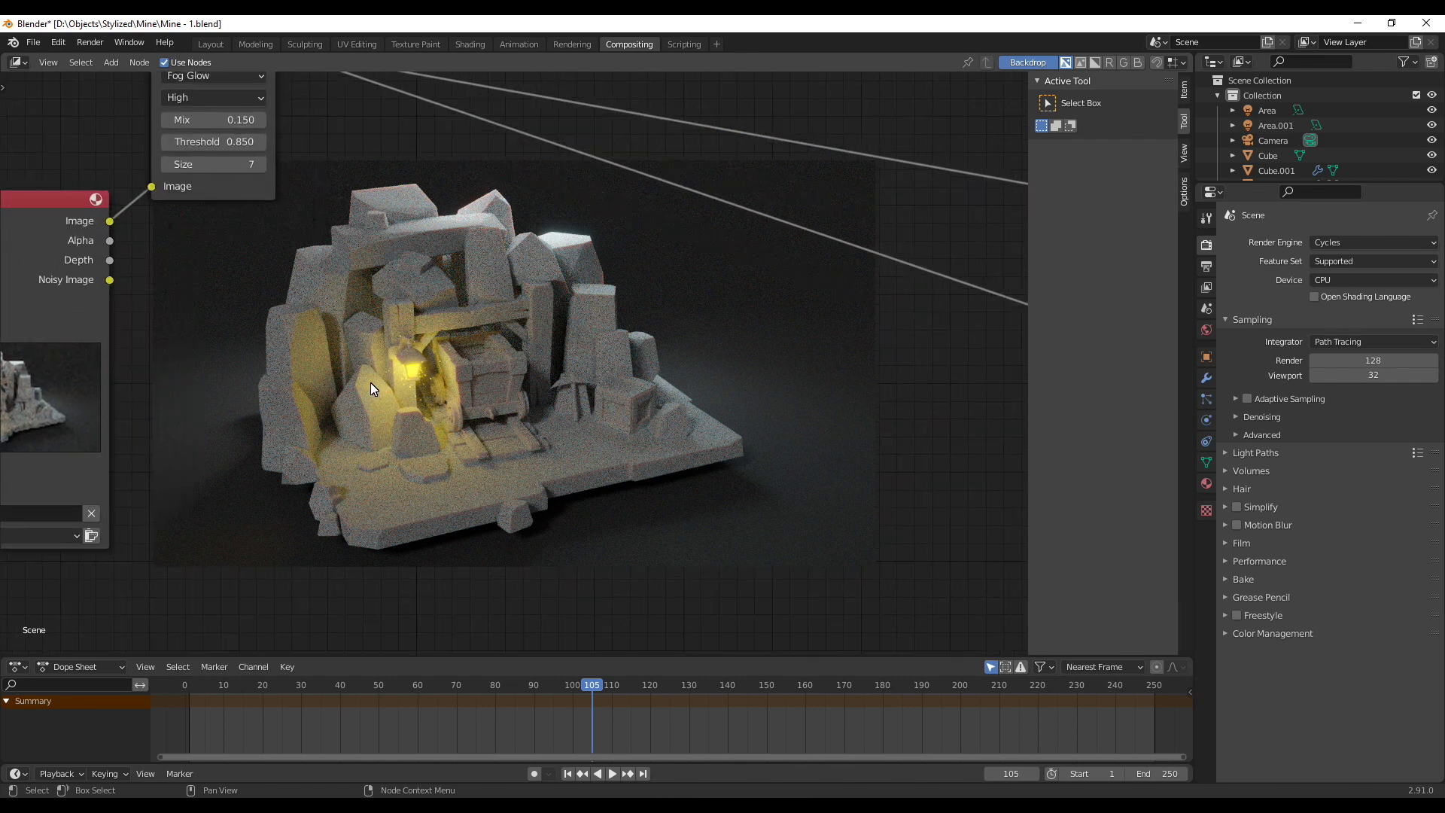
{"action": "scroll", "coordinate": [427, 376], "scroll_direction": "down", "scroll_amount": 2}
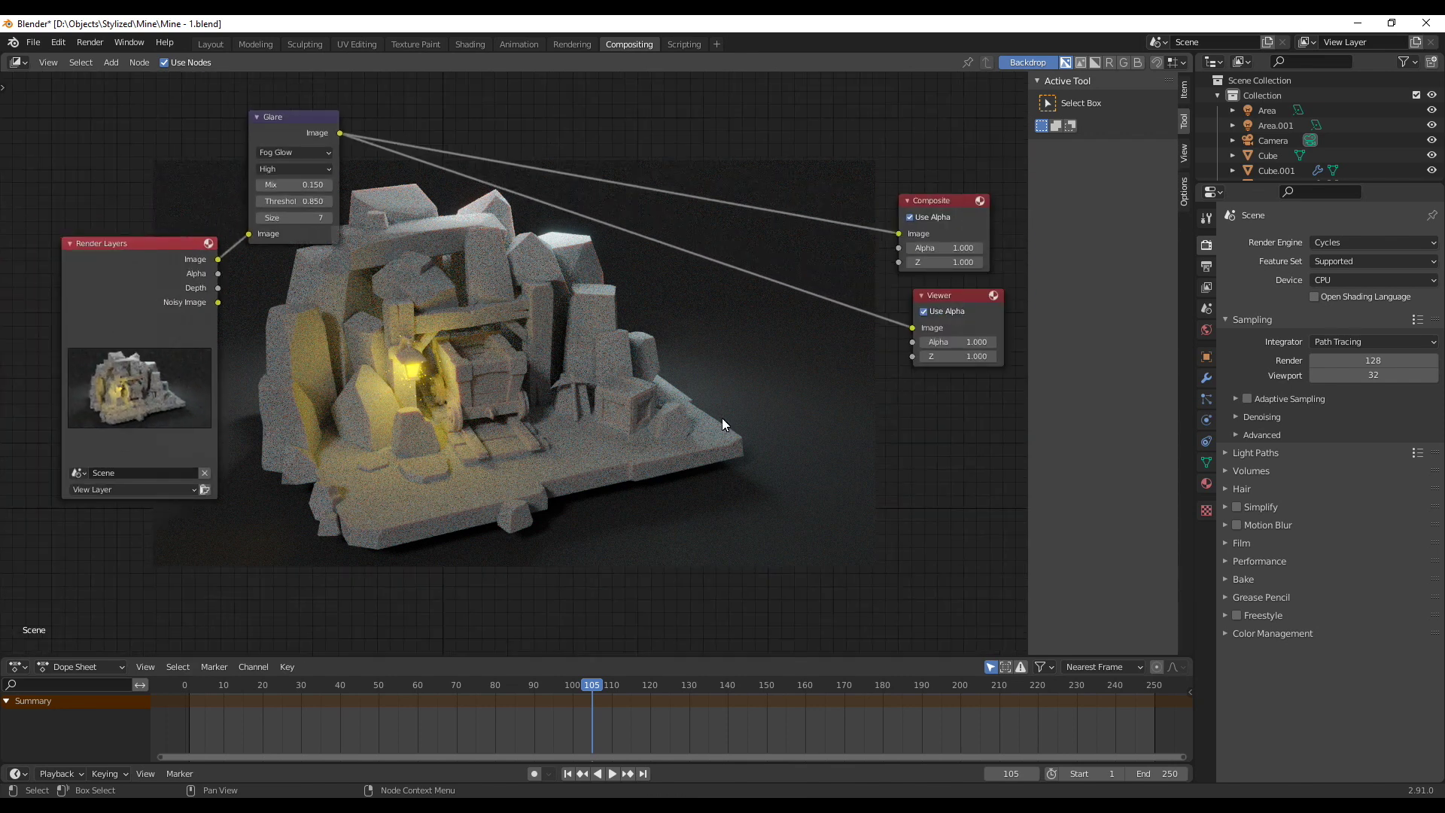
{"action": "scroll", "coordinate": [758, 350], "scroll_direction": "down", "scroll_amount": 1}
{"action": "middle_click_drag", "start_coordinate": [907, 424], "coordinate": [884, 426]}
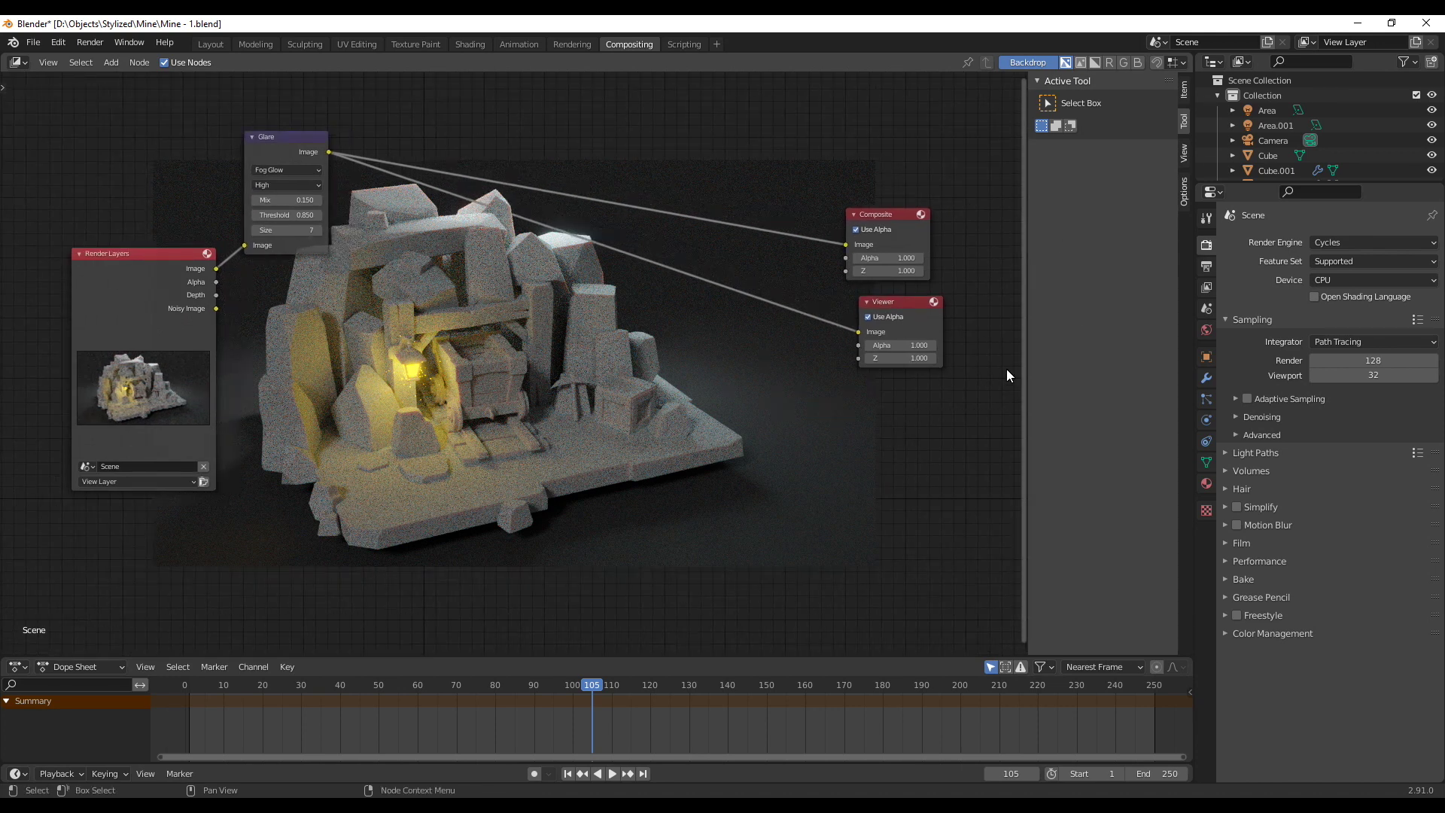
{"action": "key", "text": "n"}
{"action": "scroll", "coordinate": [967, 406], "scroll_direction": "up", "scroll_amount": 1}
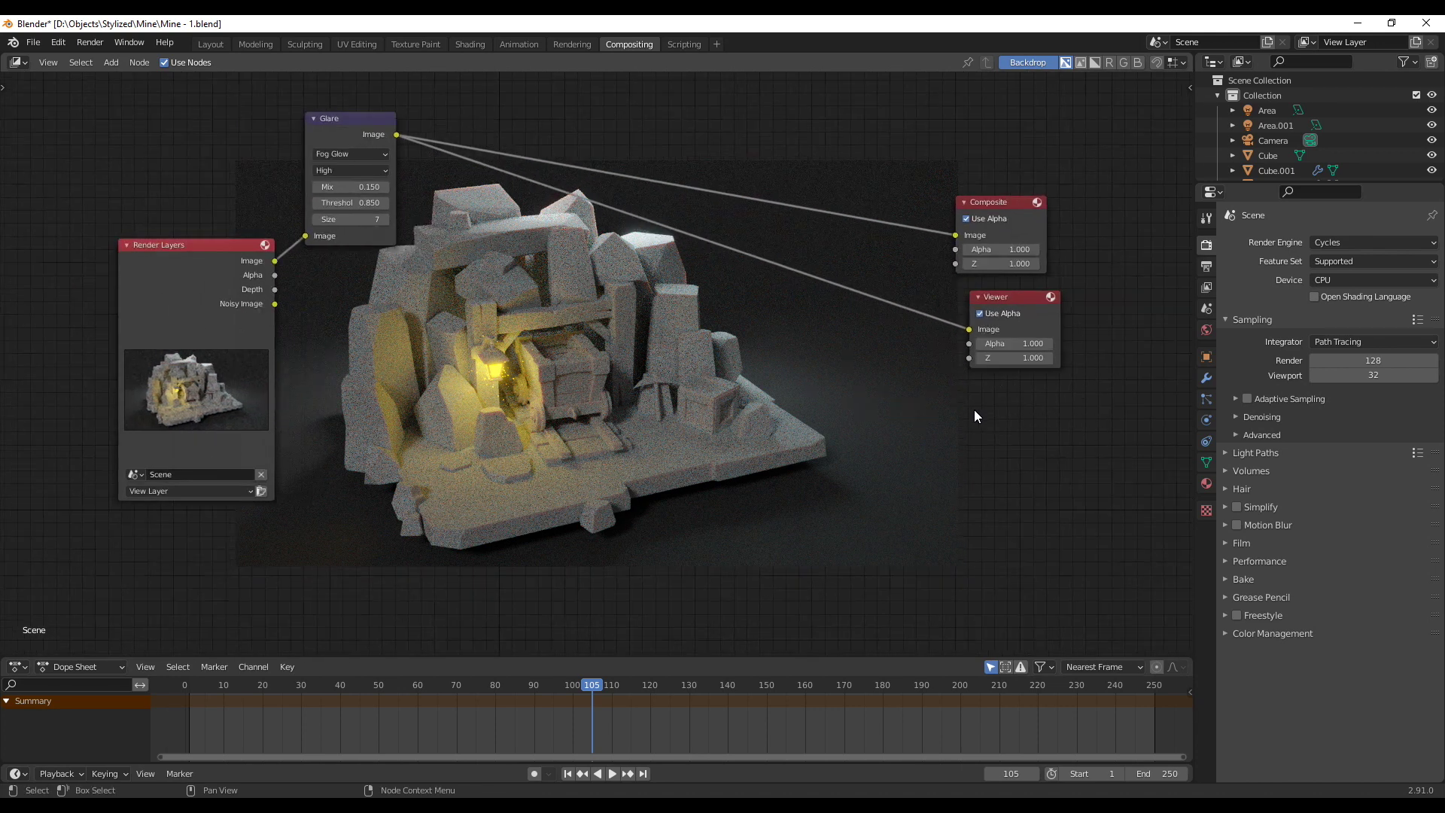
{"action": "middle_click_drag", "start_coordinate": [706, 437], "coordinate": [670, 477]}
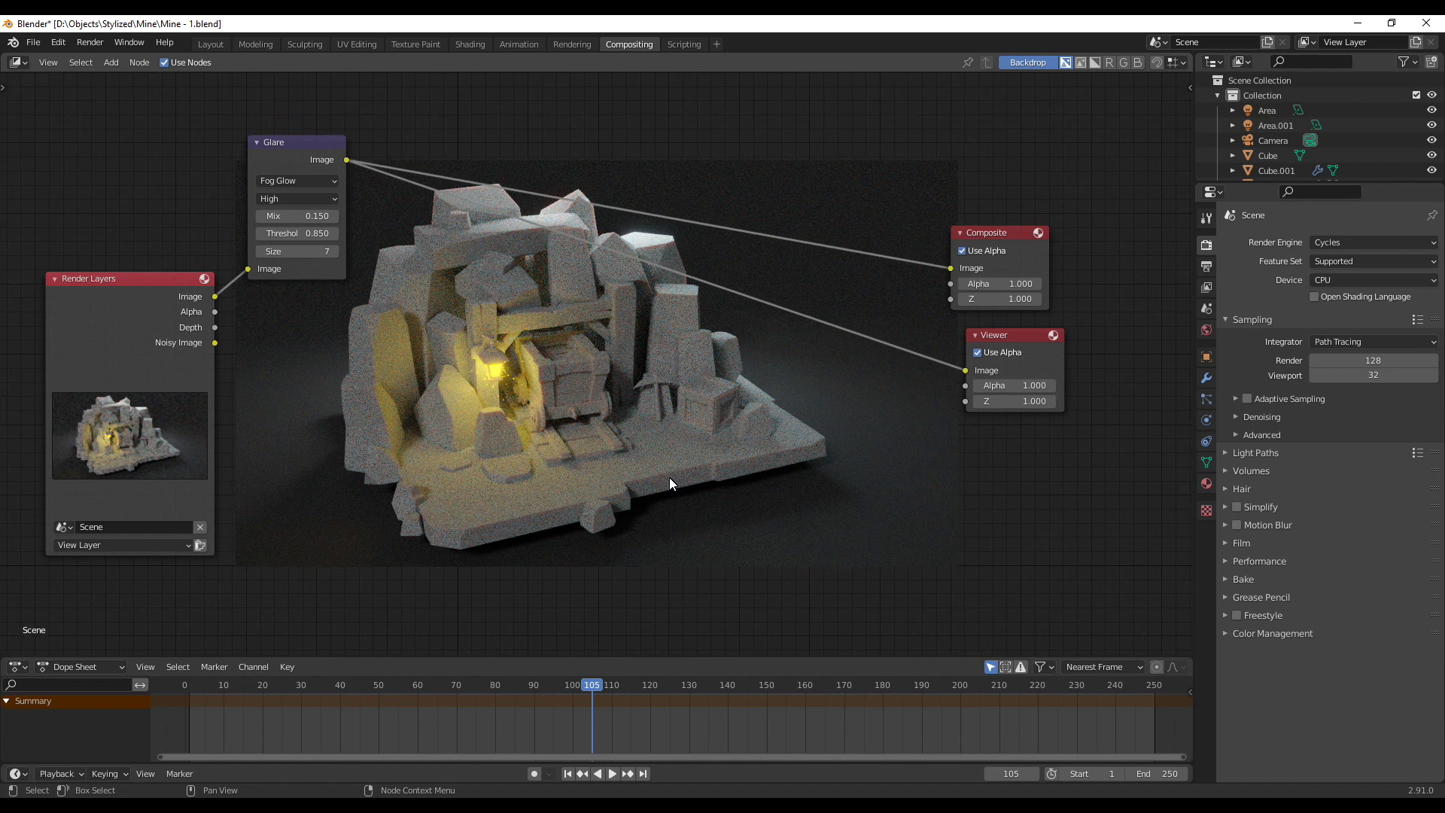
{"action": "left_click", "coordinate": [987, 340]}
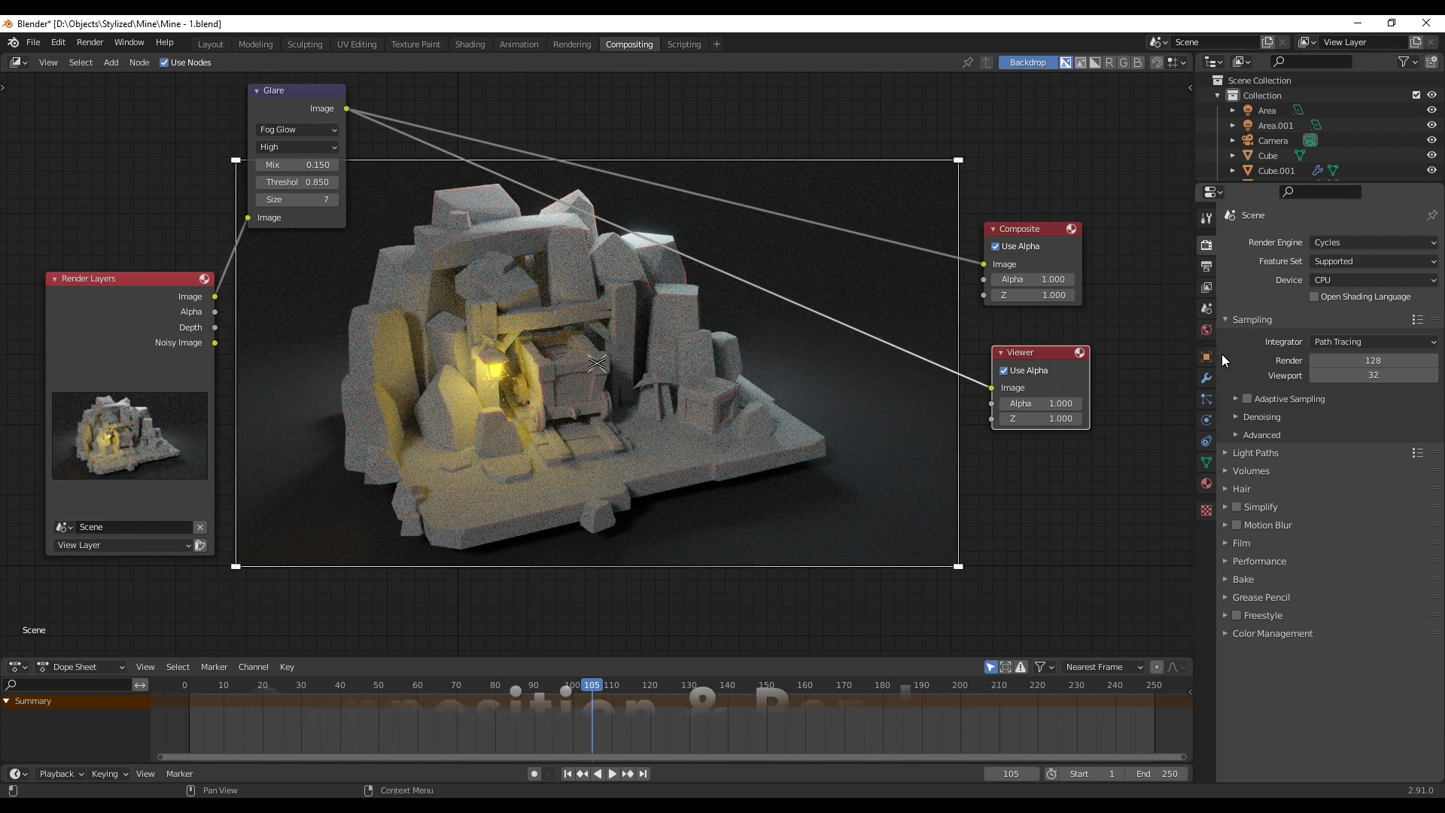
Enable render denoising with the NLM denoiser in the Cycles sampling settings
{"action": "left_click", "coordinate": [1235, 417]}
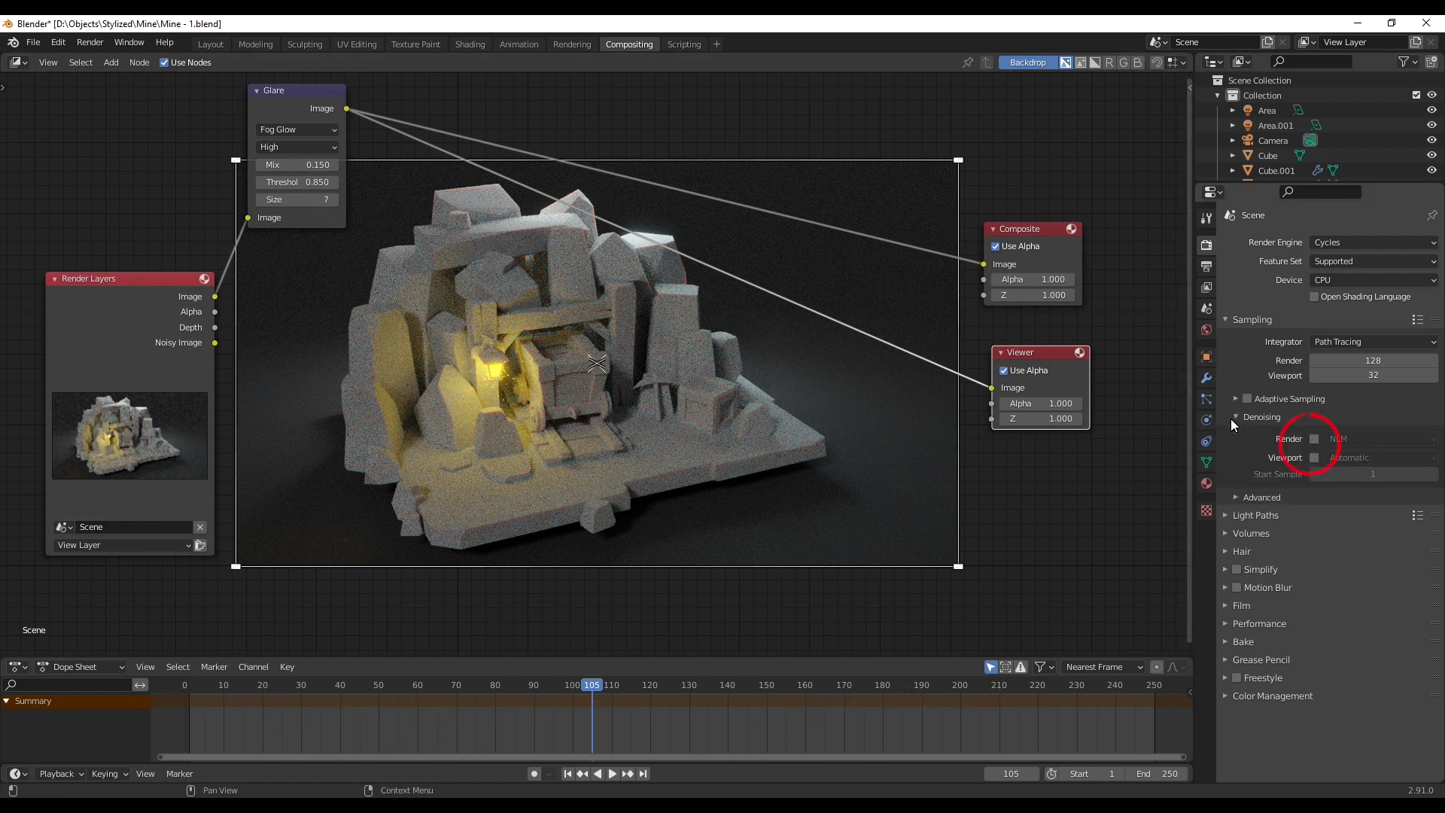
{"action": "left_click", "coordinate": [1314, 438]}
{"action": "left_click", "coordinate": [1361, 437]}
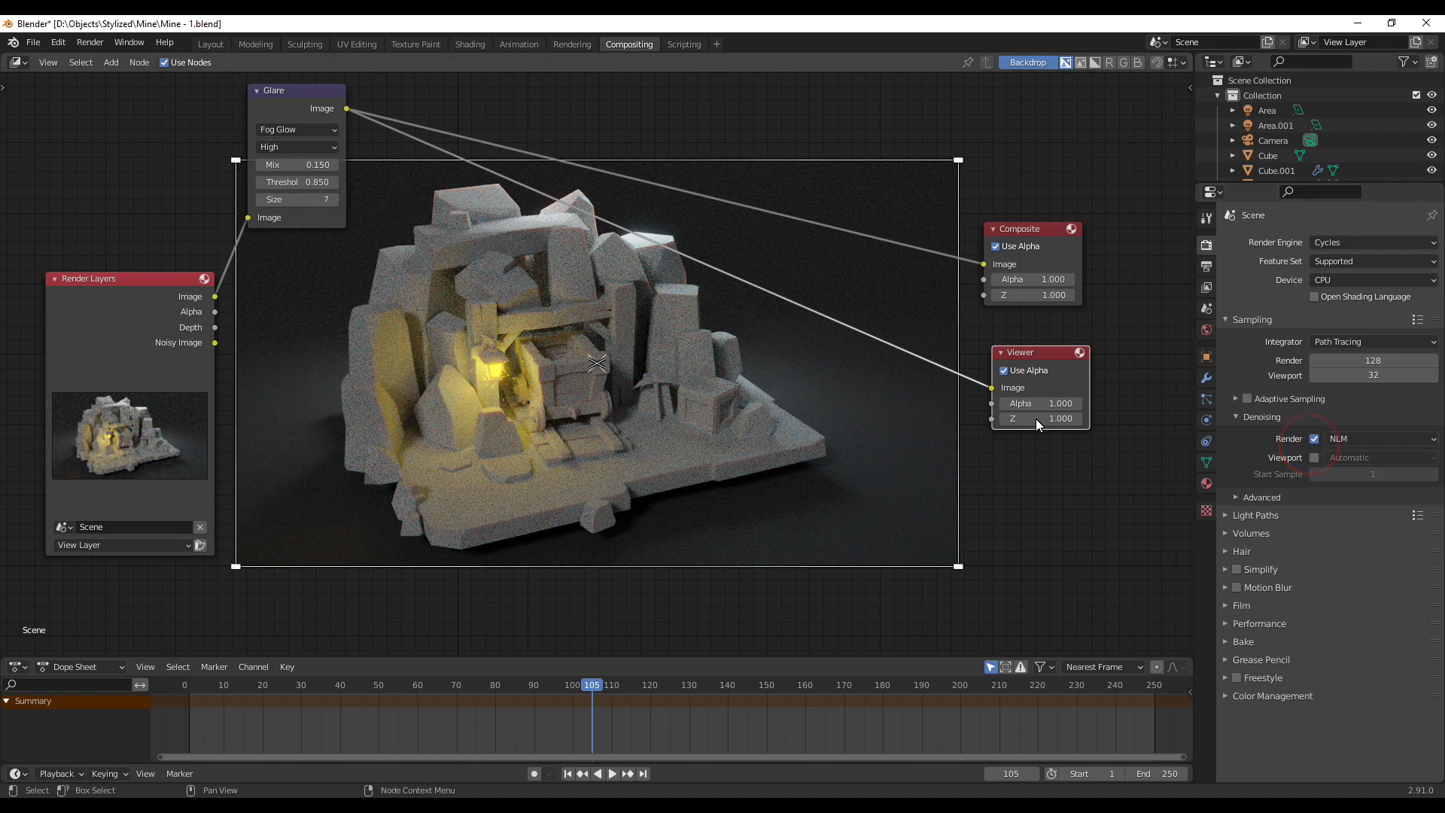
Render the current frame, inspect the denoised result, and close the render window
{"action": "key", "text": "F12"}
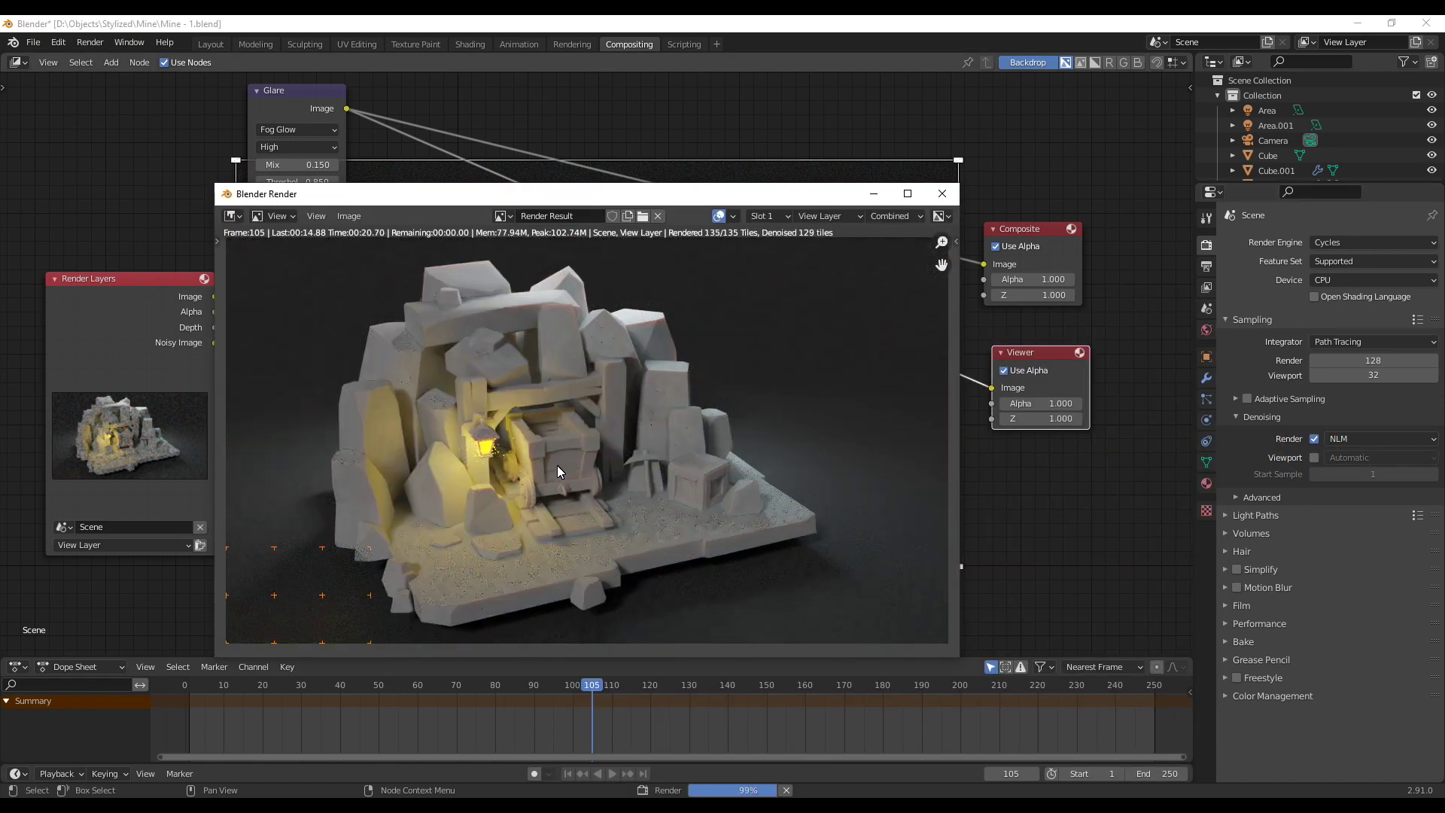
{"action": "scroll", "coordinate": [677, 527], "scroll_direction": "up", "scroll_amount": 3}
{"action": "scroll", "coordinate": [688, 557], "scroll_direction": "down", "scroll_amount": 4}
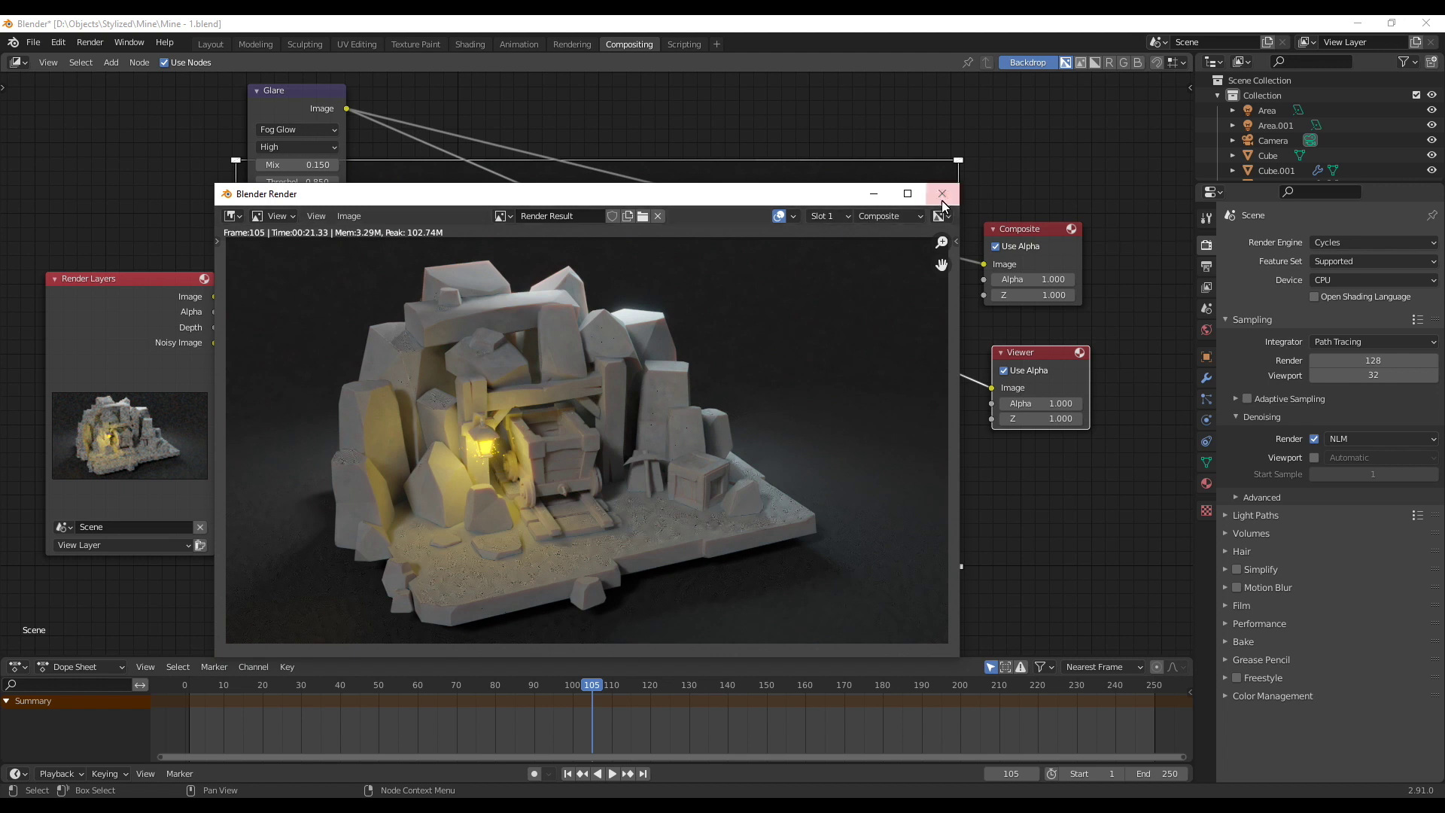
{"action": "left_click", "coordinate": [942, 193]}
Set the render samples to 256, render the frame again, and close the render window
{"action": "left_click", "coordinate": [1332, 361]}
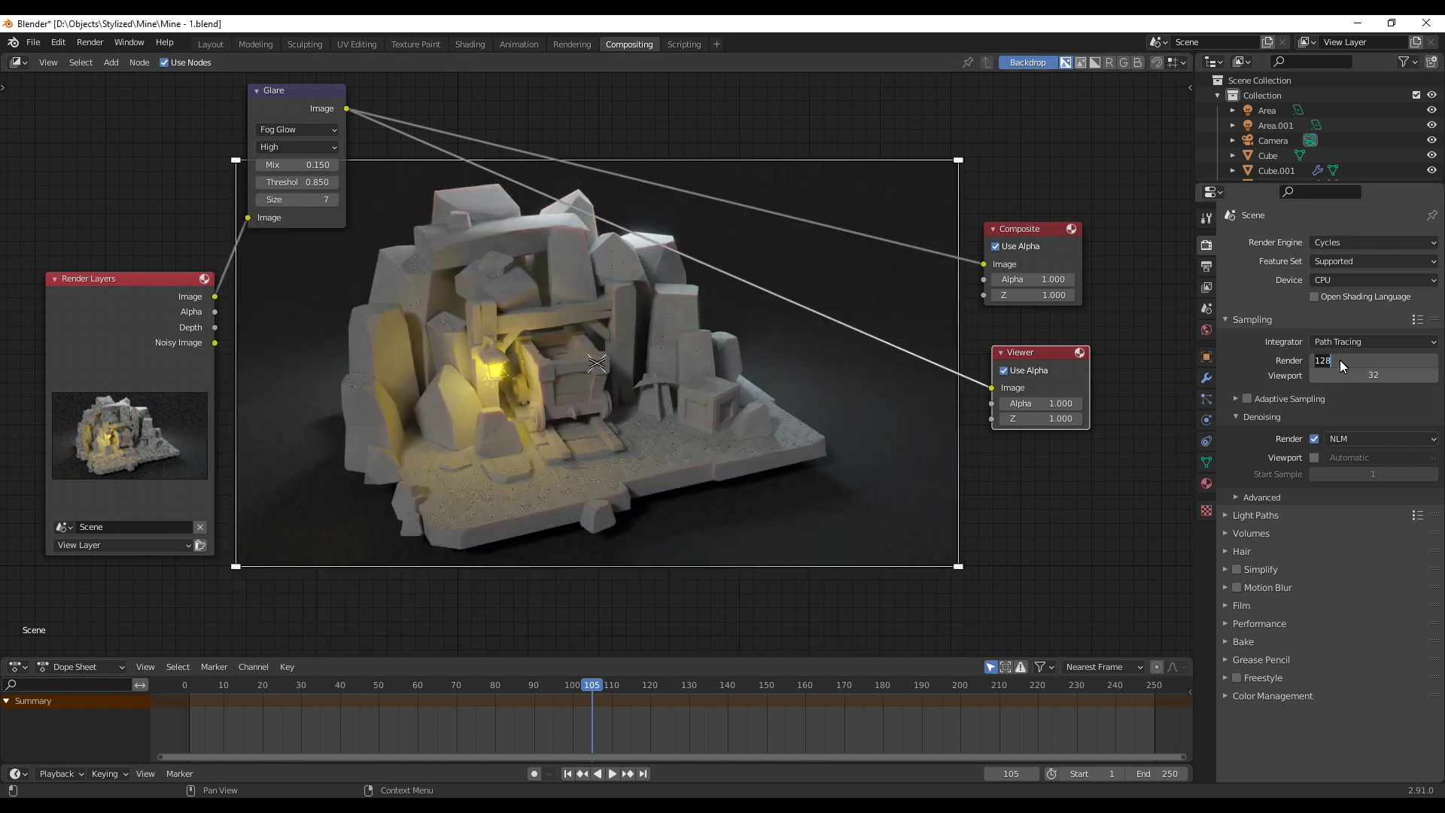
{"action": "type", "text": "256"}
{"action": "key", "text": "Return"}
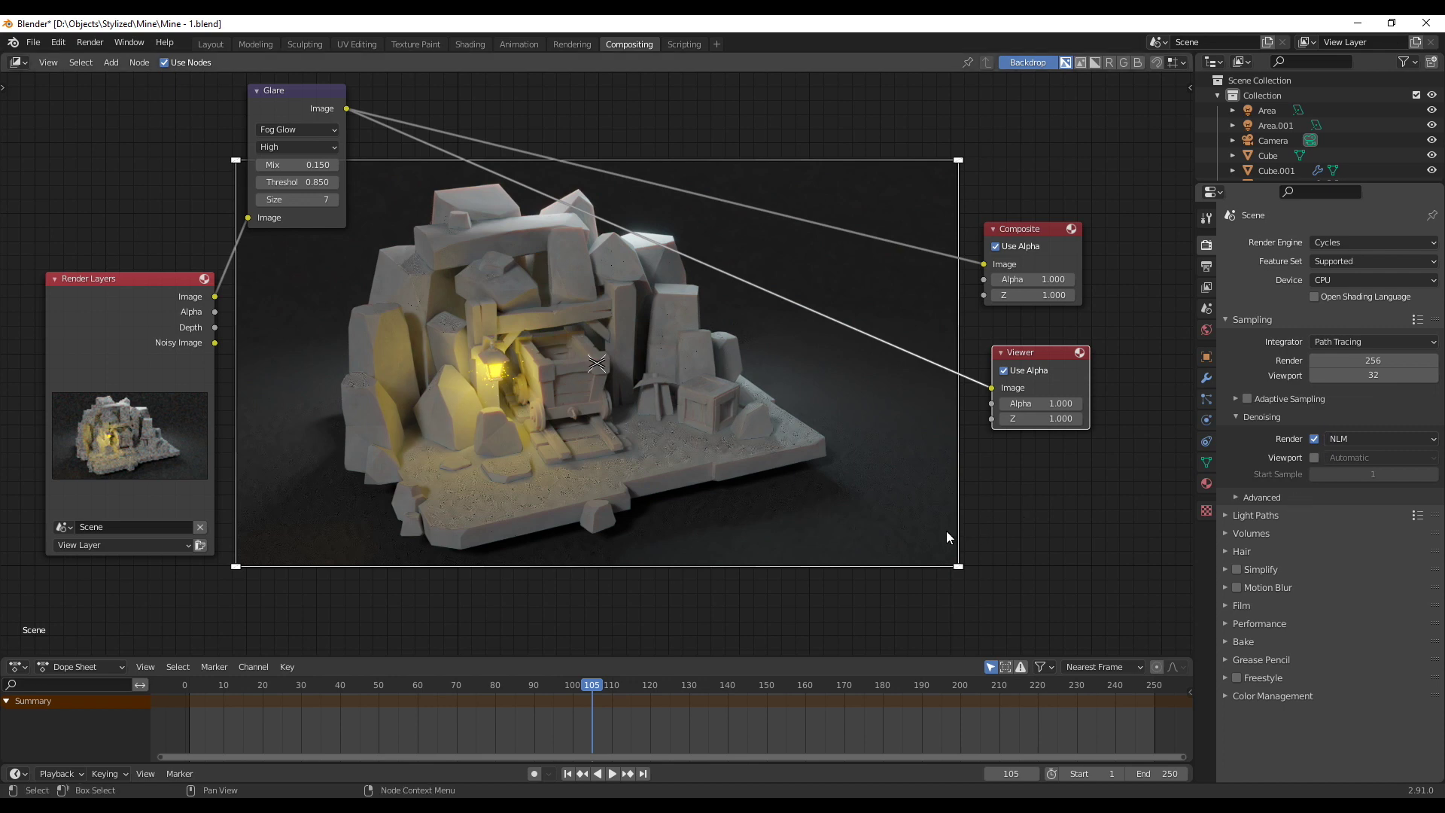
{"action": "key", "text": "F12"}
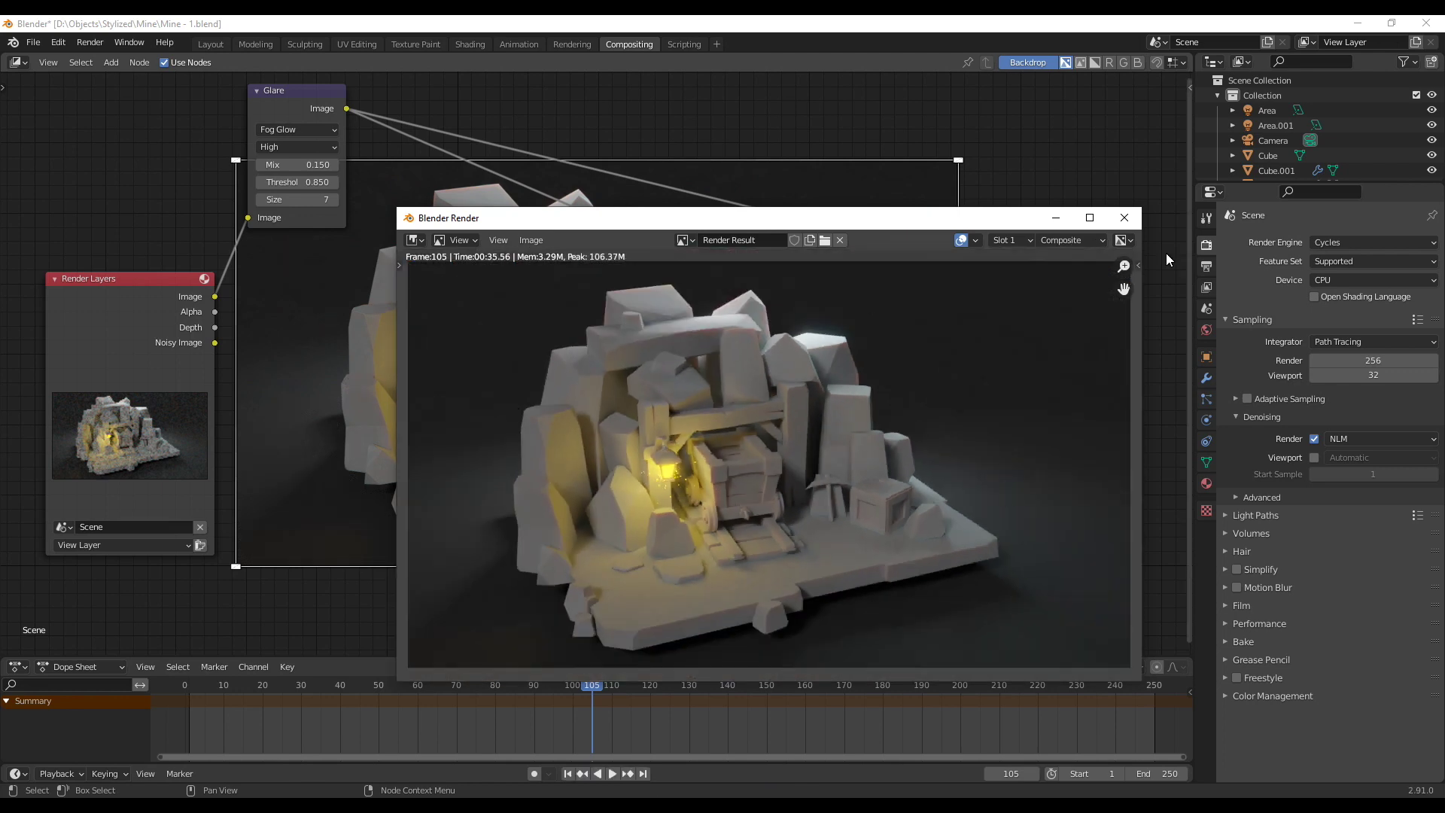
{"action": "left_click", "coordinate": [1124, 217]}
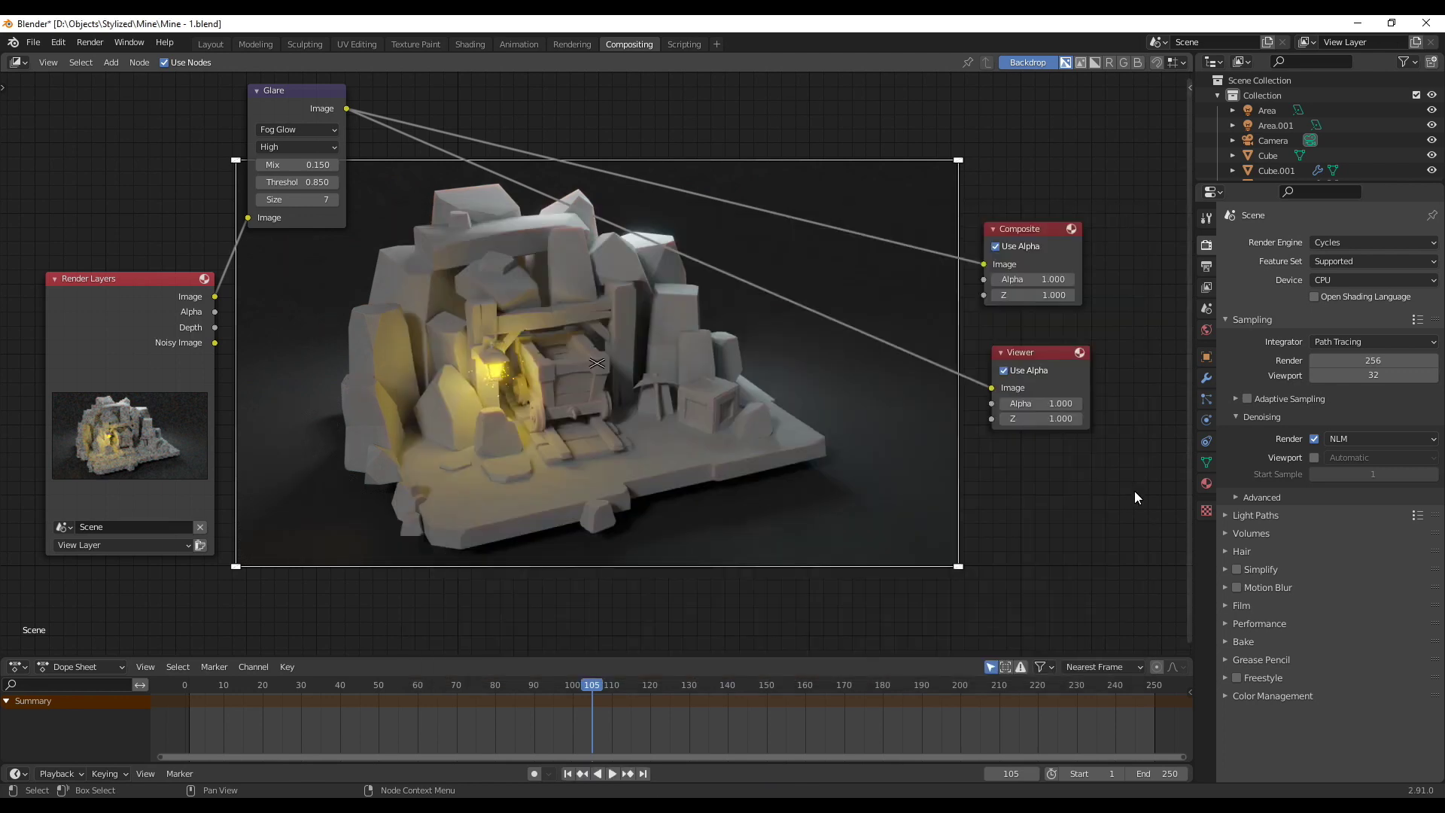
Multiply both output resolution values by 4 to get 3840 × 2160 px, and save the file
{"action": "left_click", "coordinate": [1209, 267]}
{"action": "double_click", "coordinate": [1390, 264]}
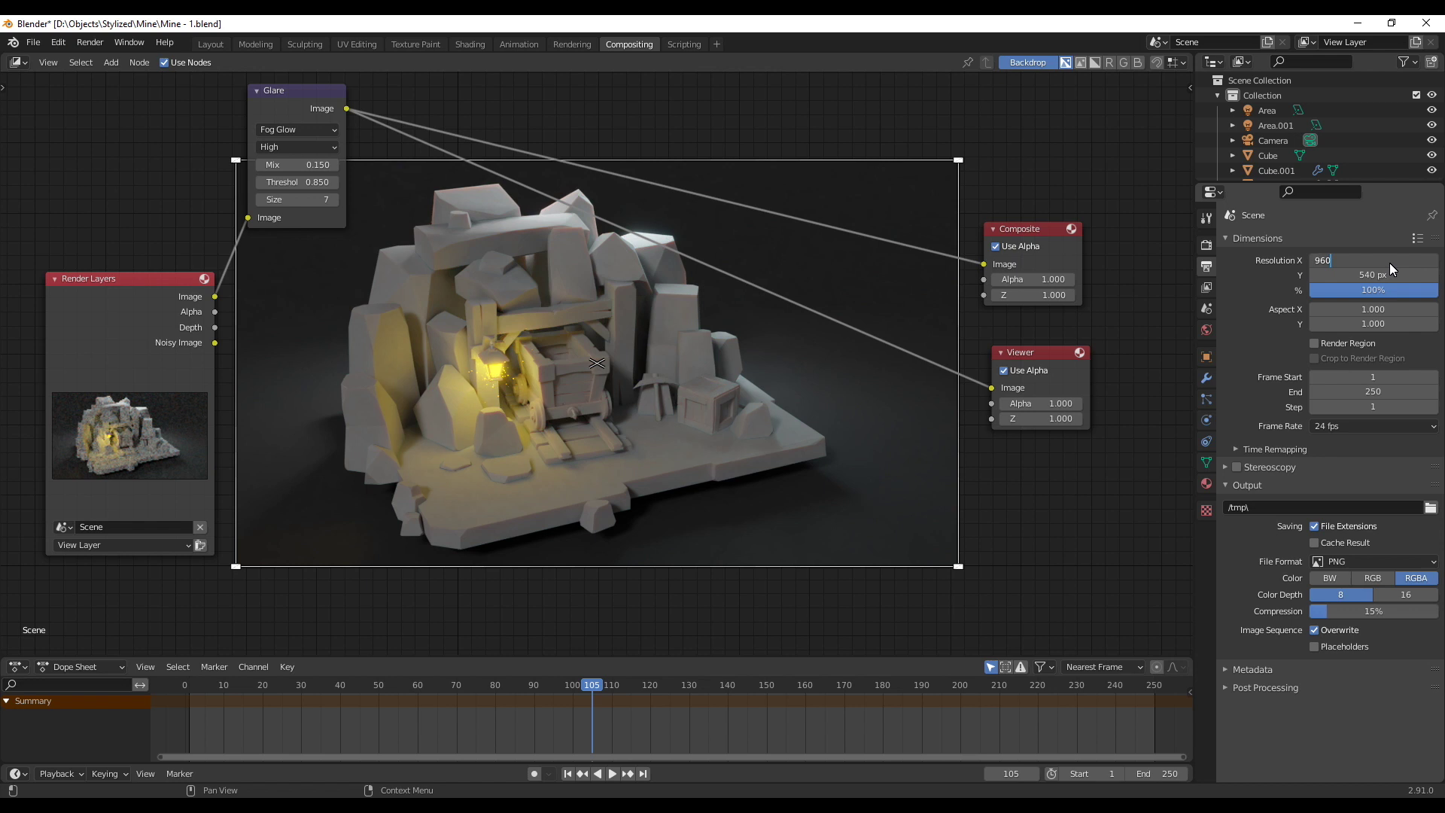
{"action": "type", "text": "*4"}
{"action": "key", "text": "Tab"}
{"action": "key", "text": "End"}
{"action": "type", "text": "*4"}
{"action": "key", "text": "Return"}
{"action": "key", "text": "ctrl+s"}
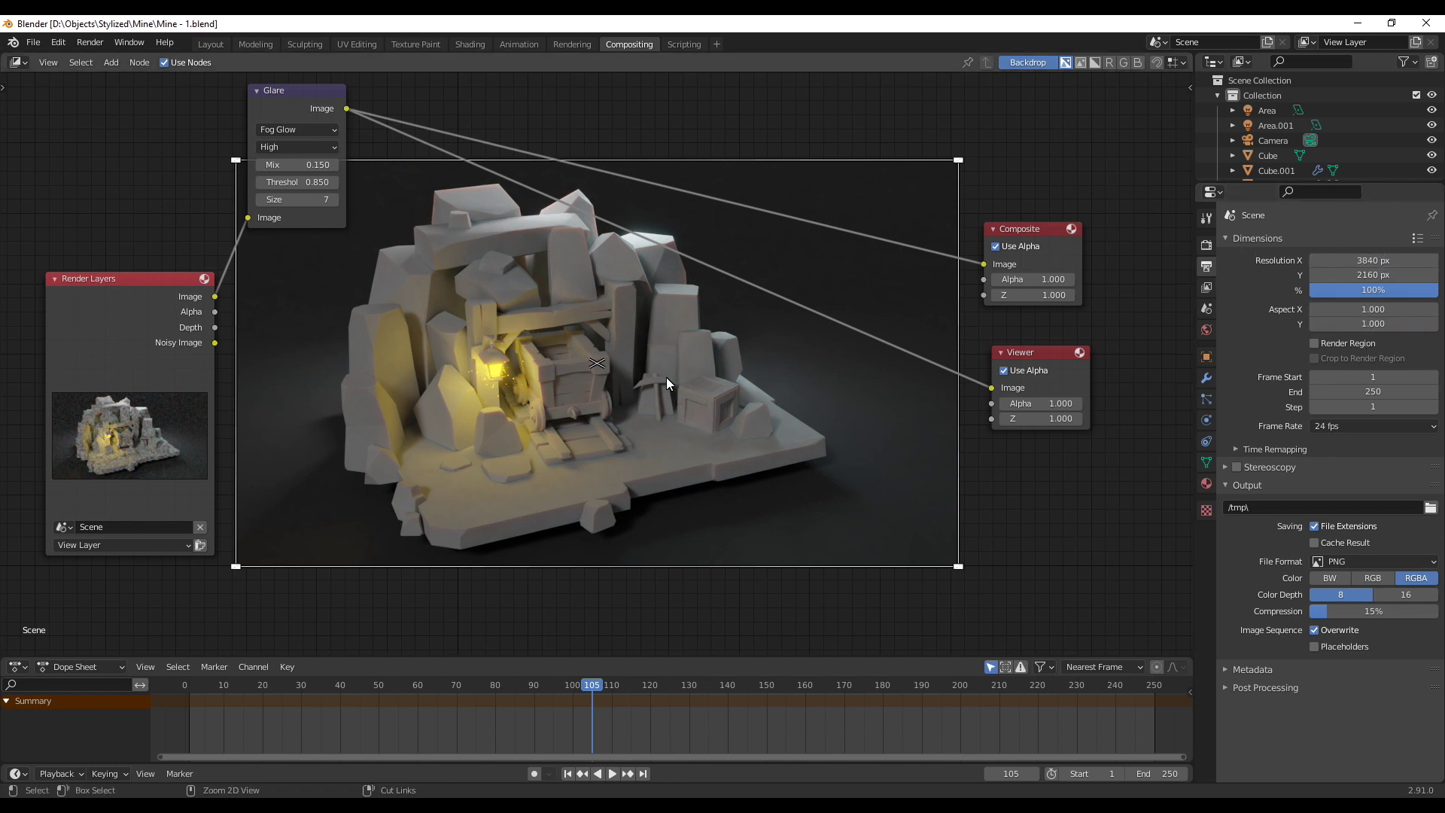